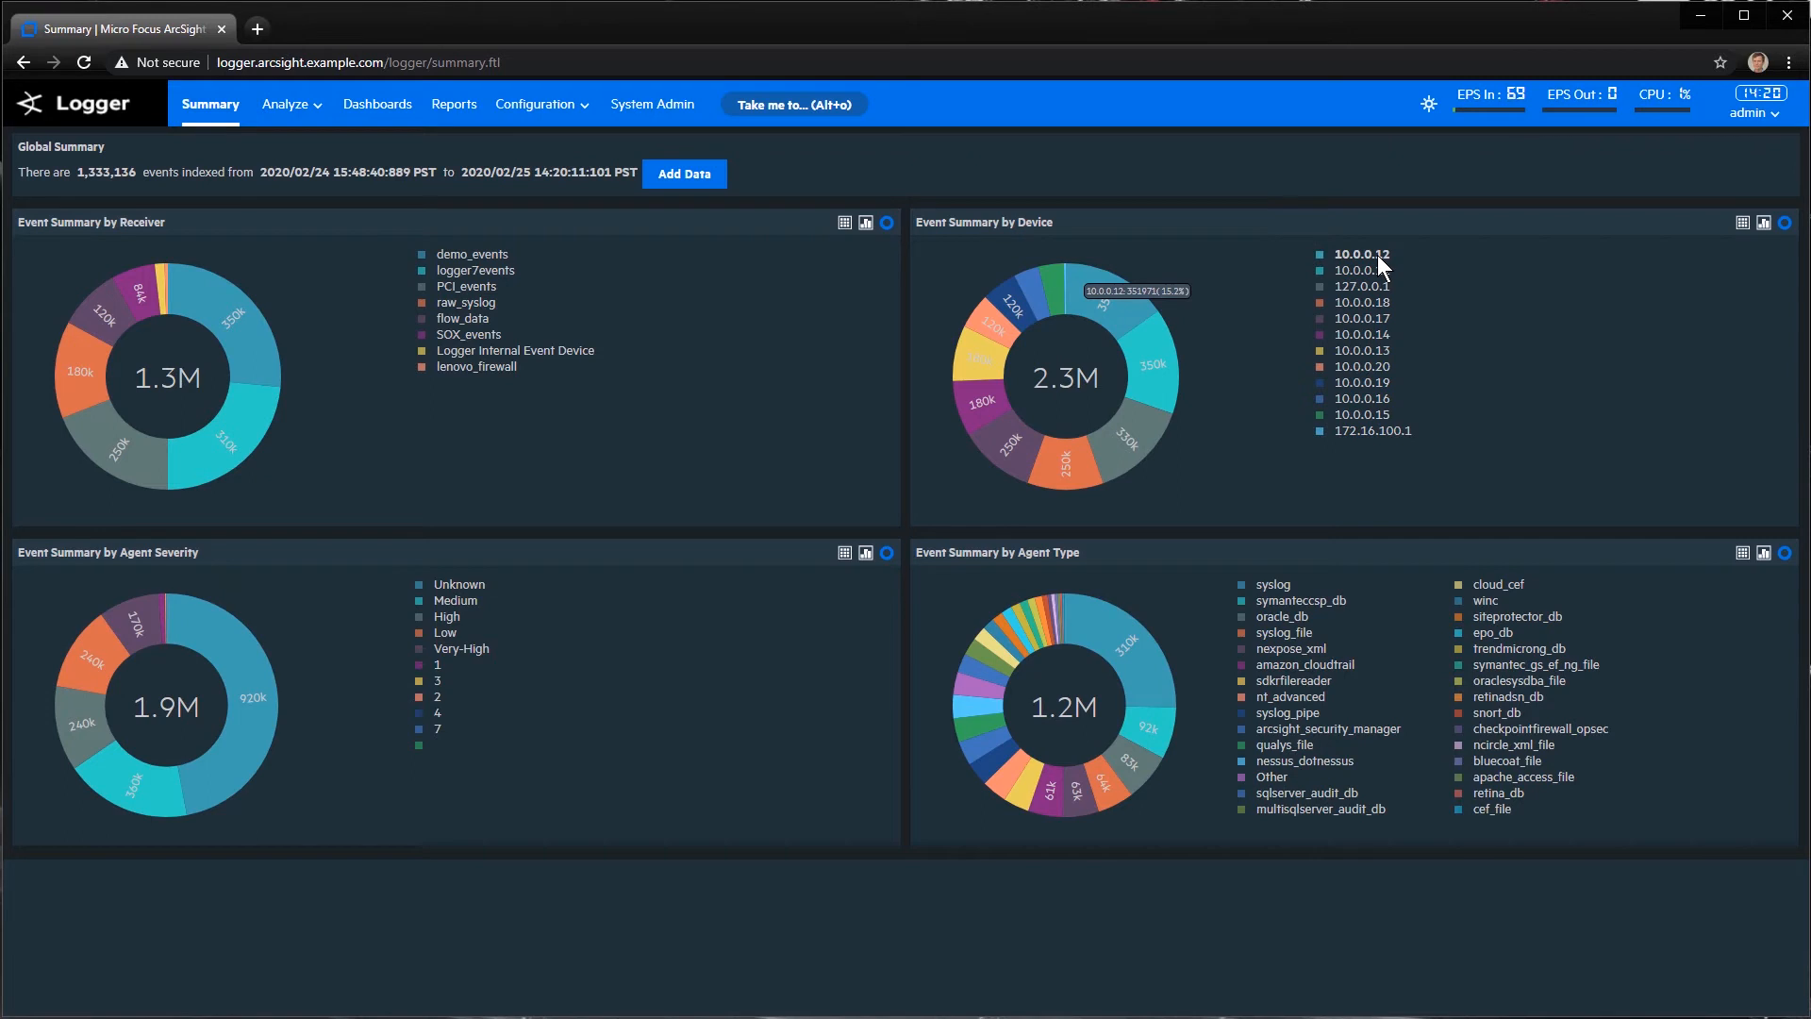
# Search the events of device 10.0.0.12 from the device summary and examine the top values of the deviceVendor field
pyautogui.click(1377, 255)
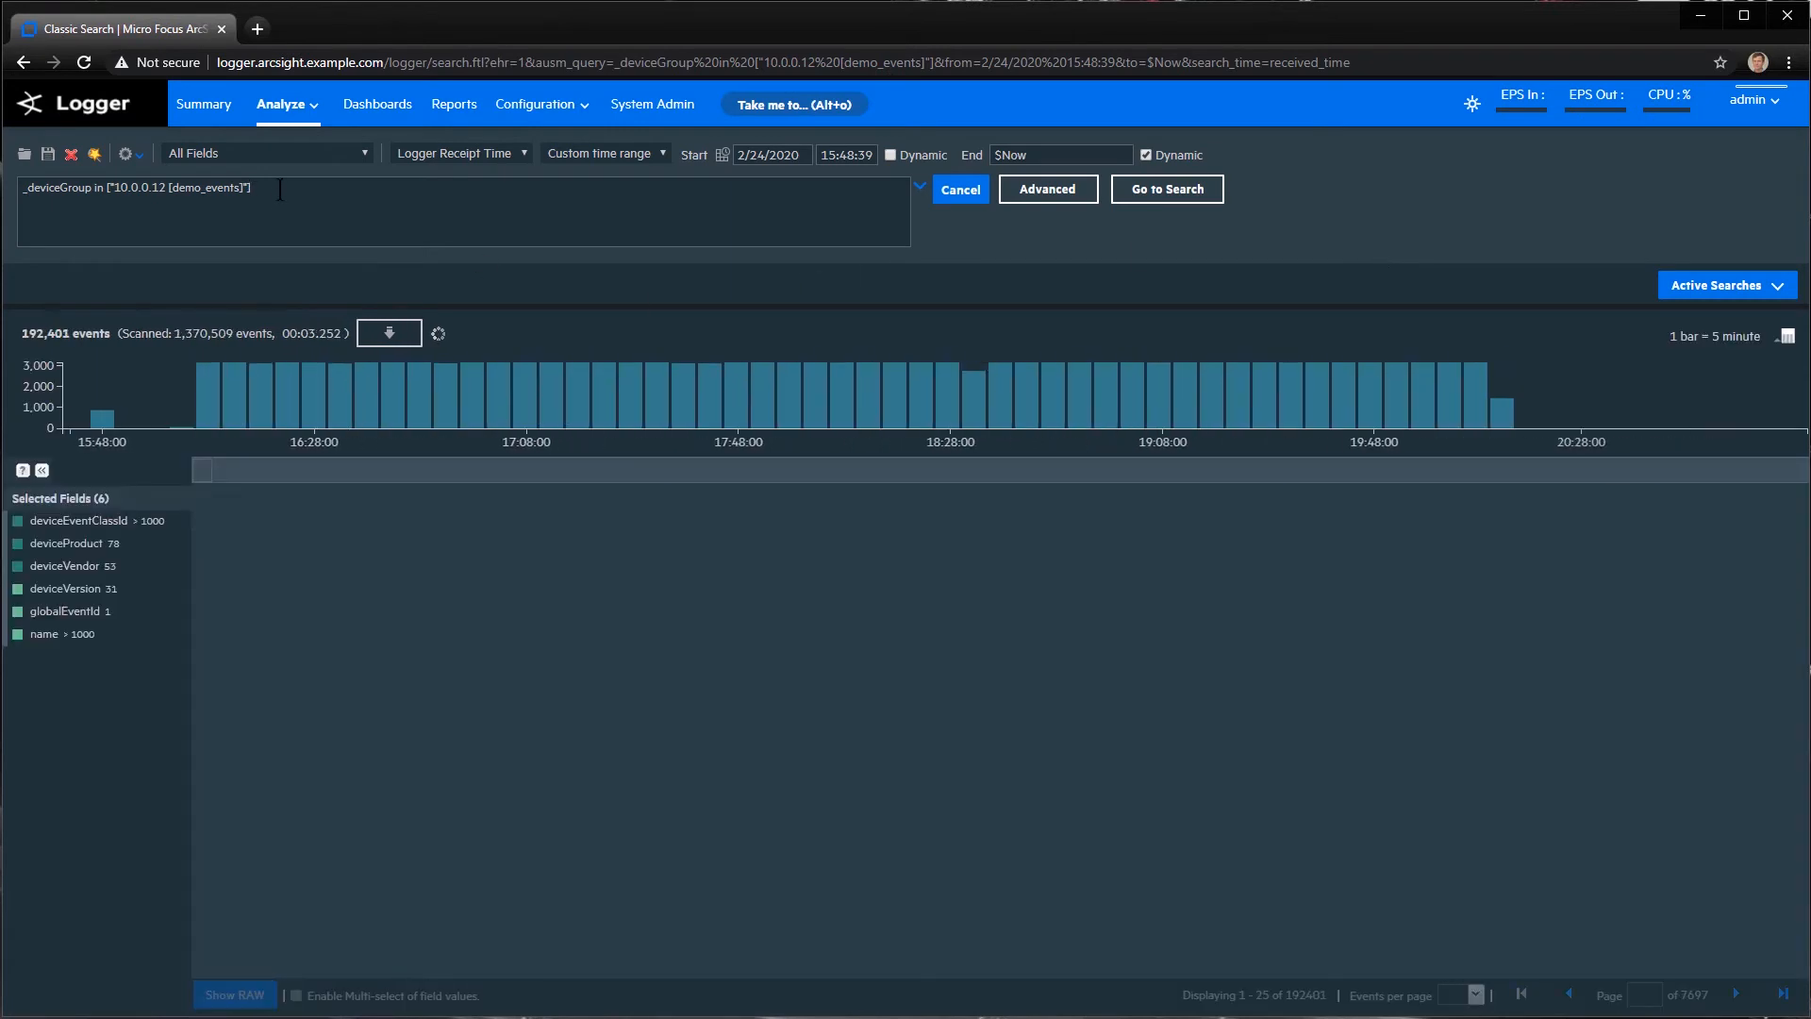
pyautogui.moveTo(251, 187); pyautogui.dragTo(22, 187)
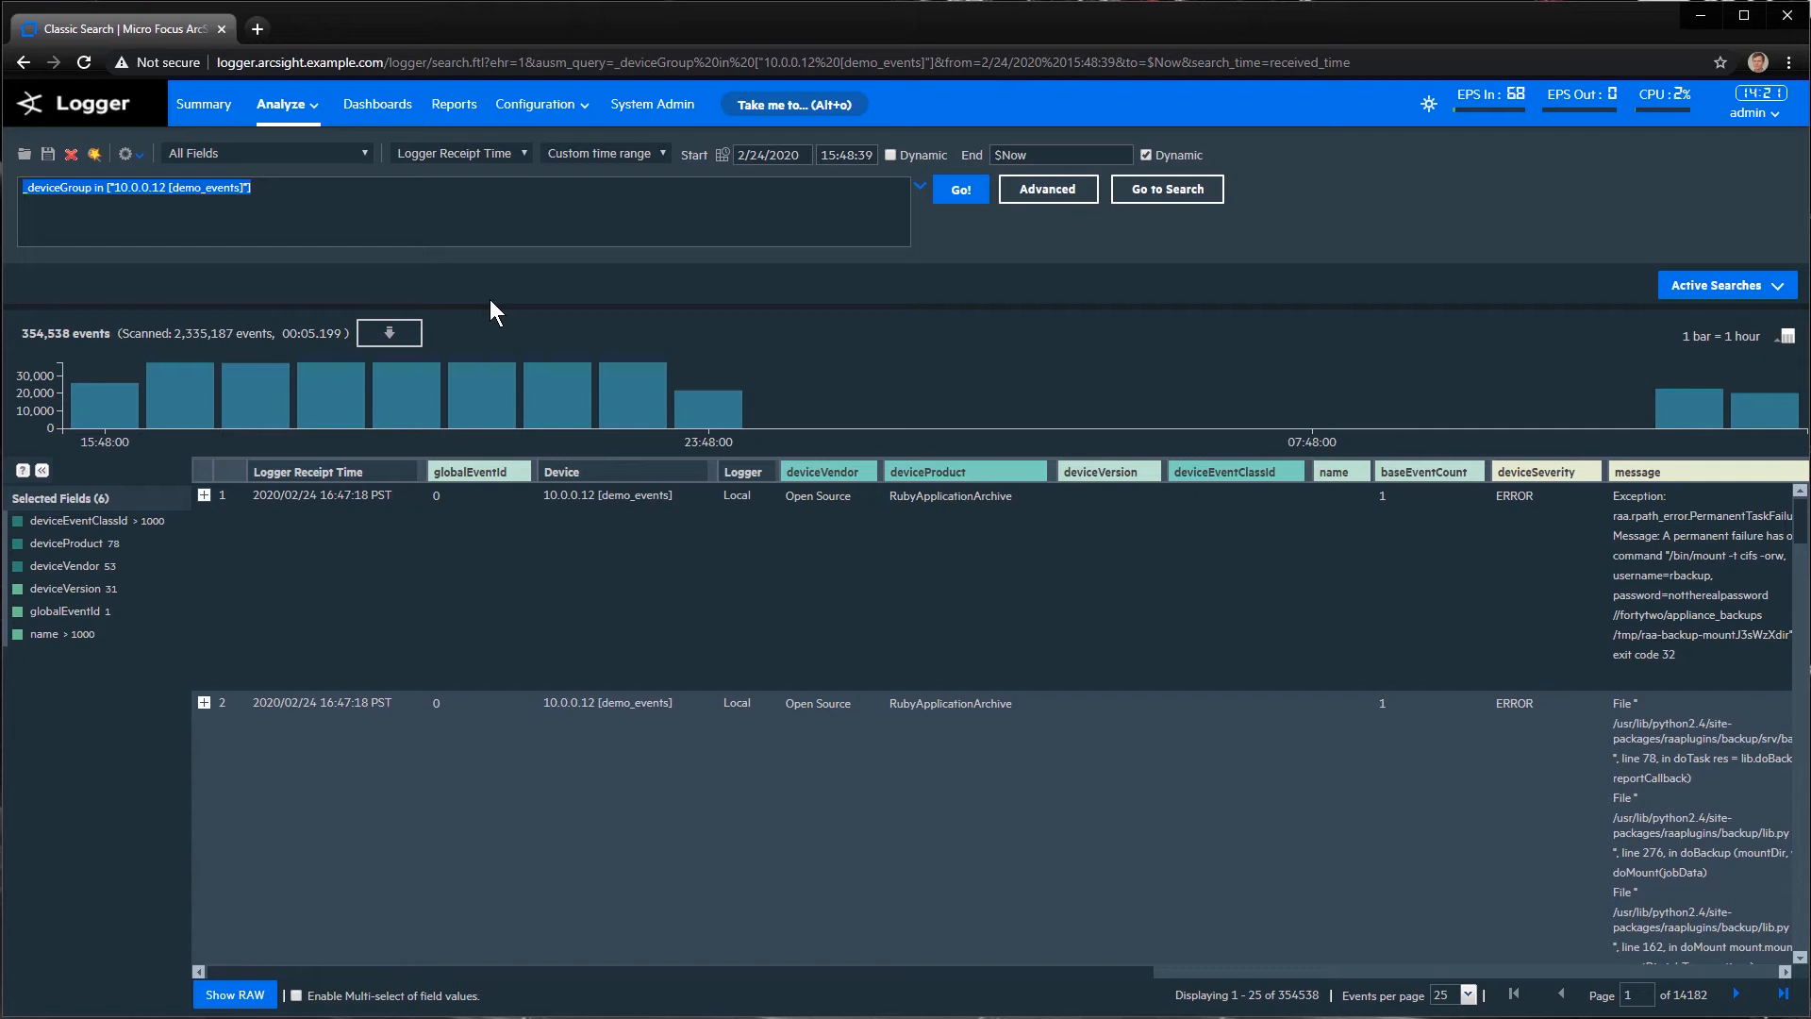
pyautogui.click(477, 226)
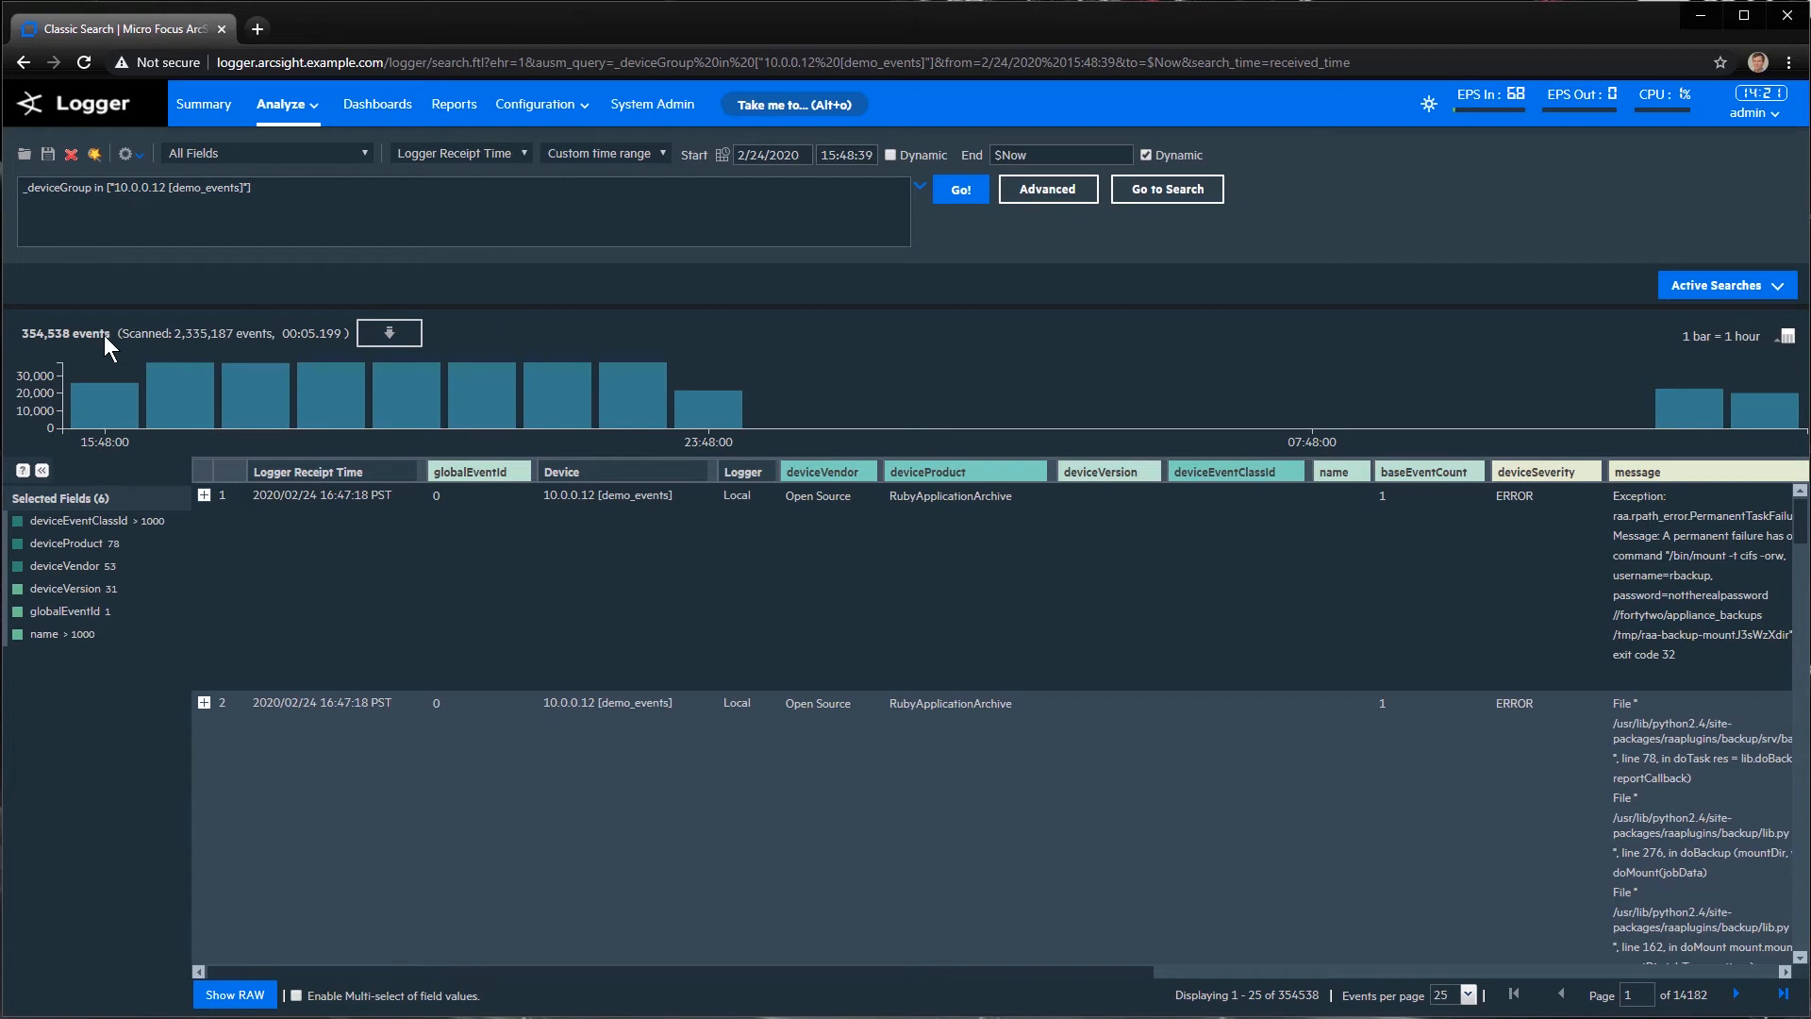
pyautogui.click(54, 569)
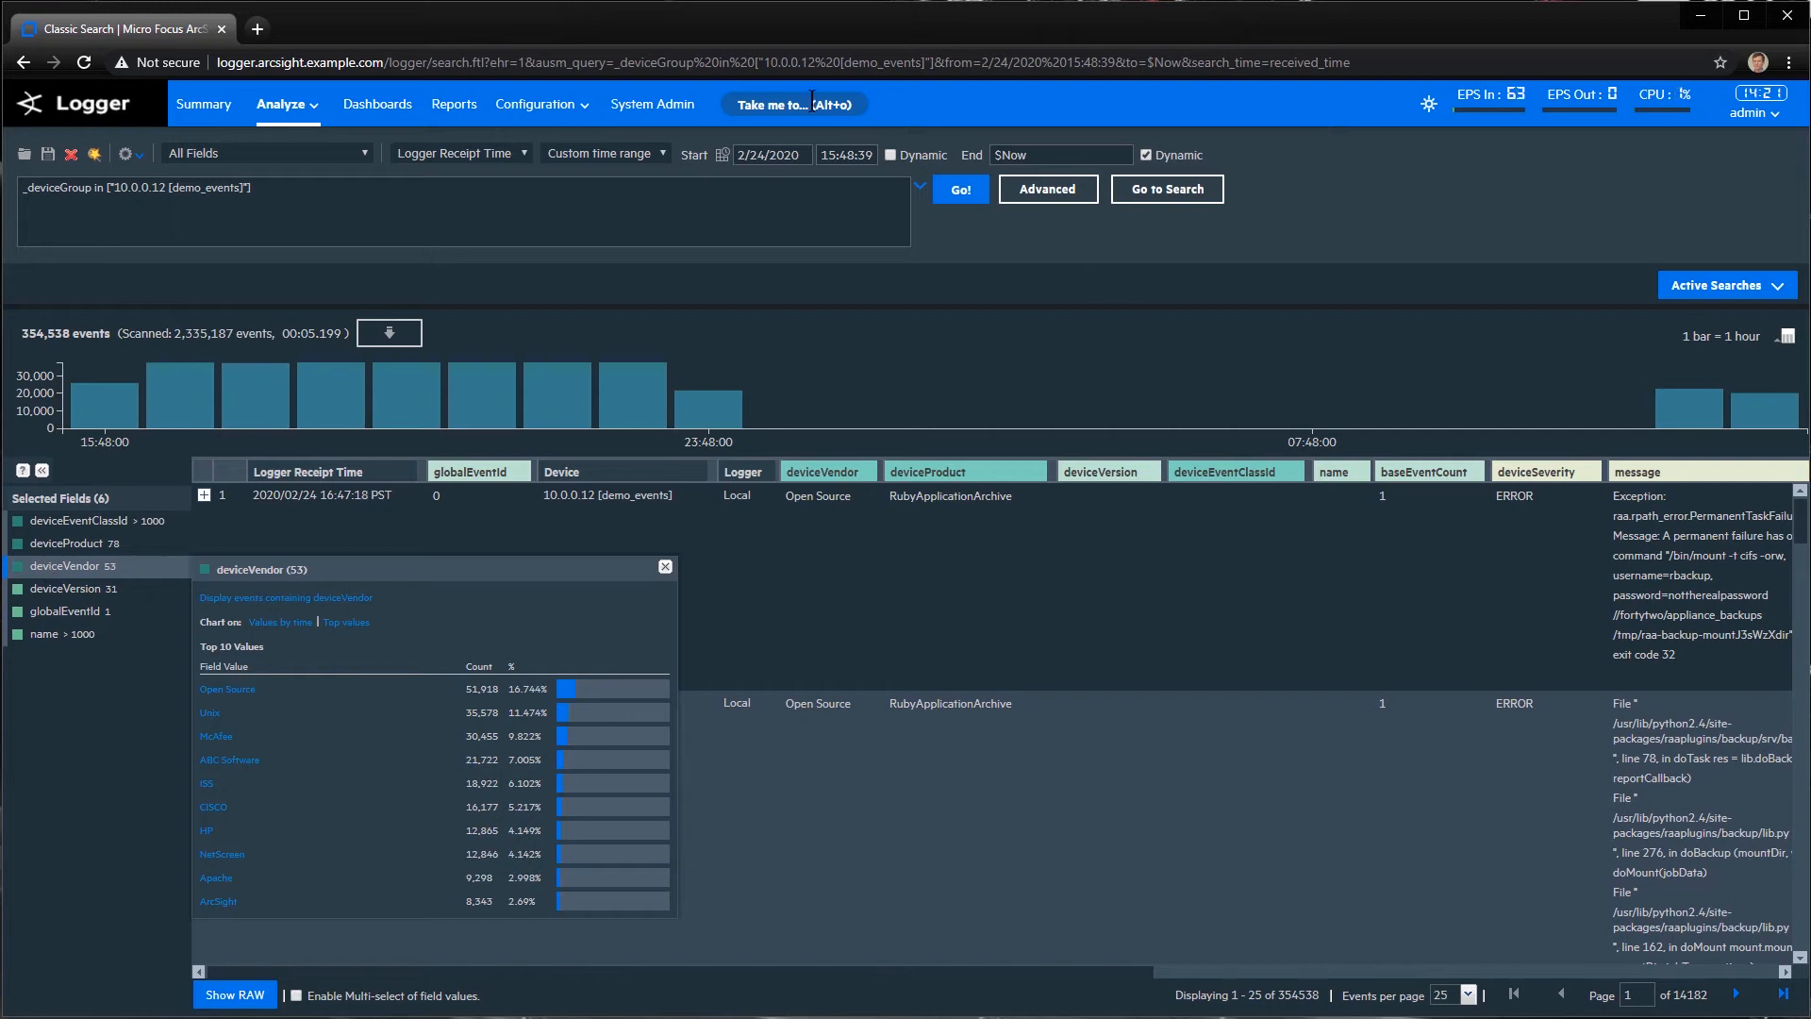
# Go to the Receivers configuration page and open the PCI_events receiver to examine its settings
pyautogui.click(781, 104)
pyautogui.write('rec')
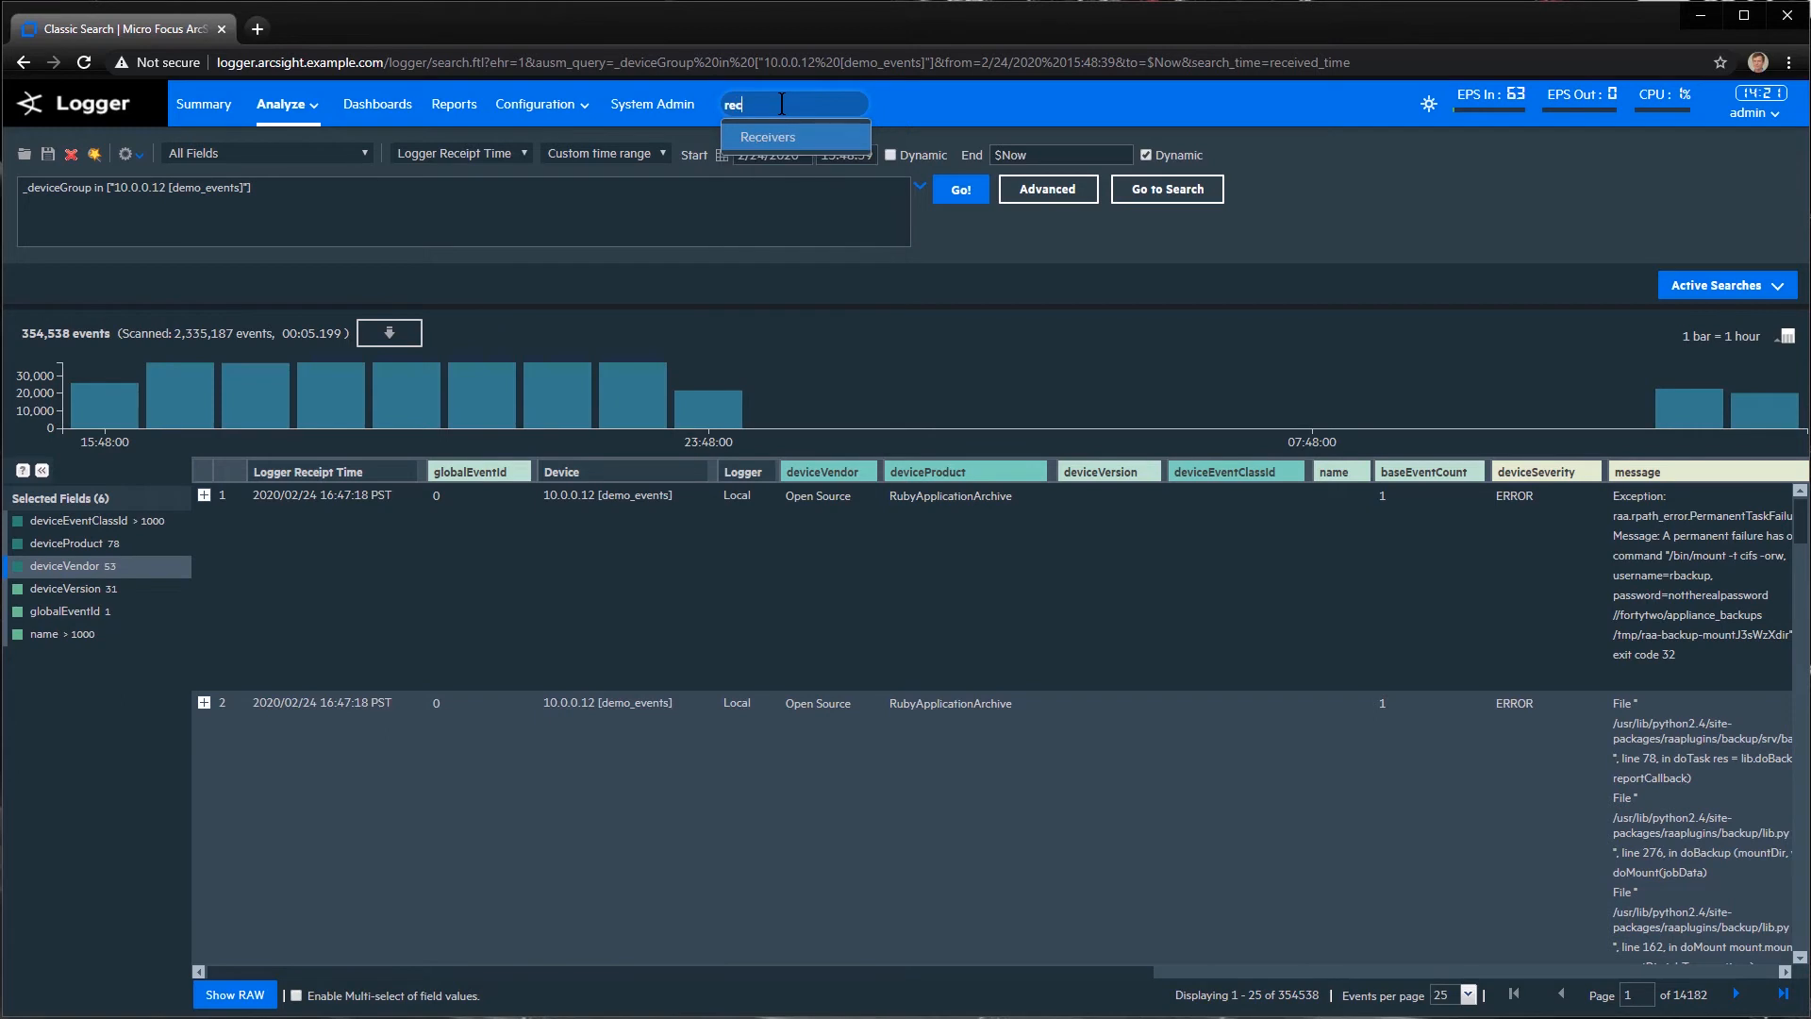
pyautogui.press('Return')
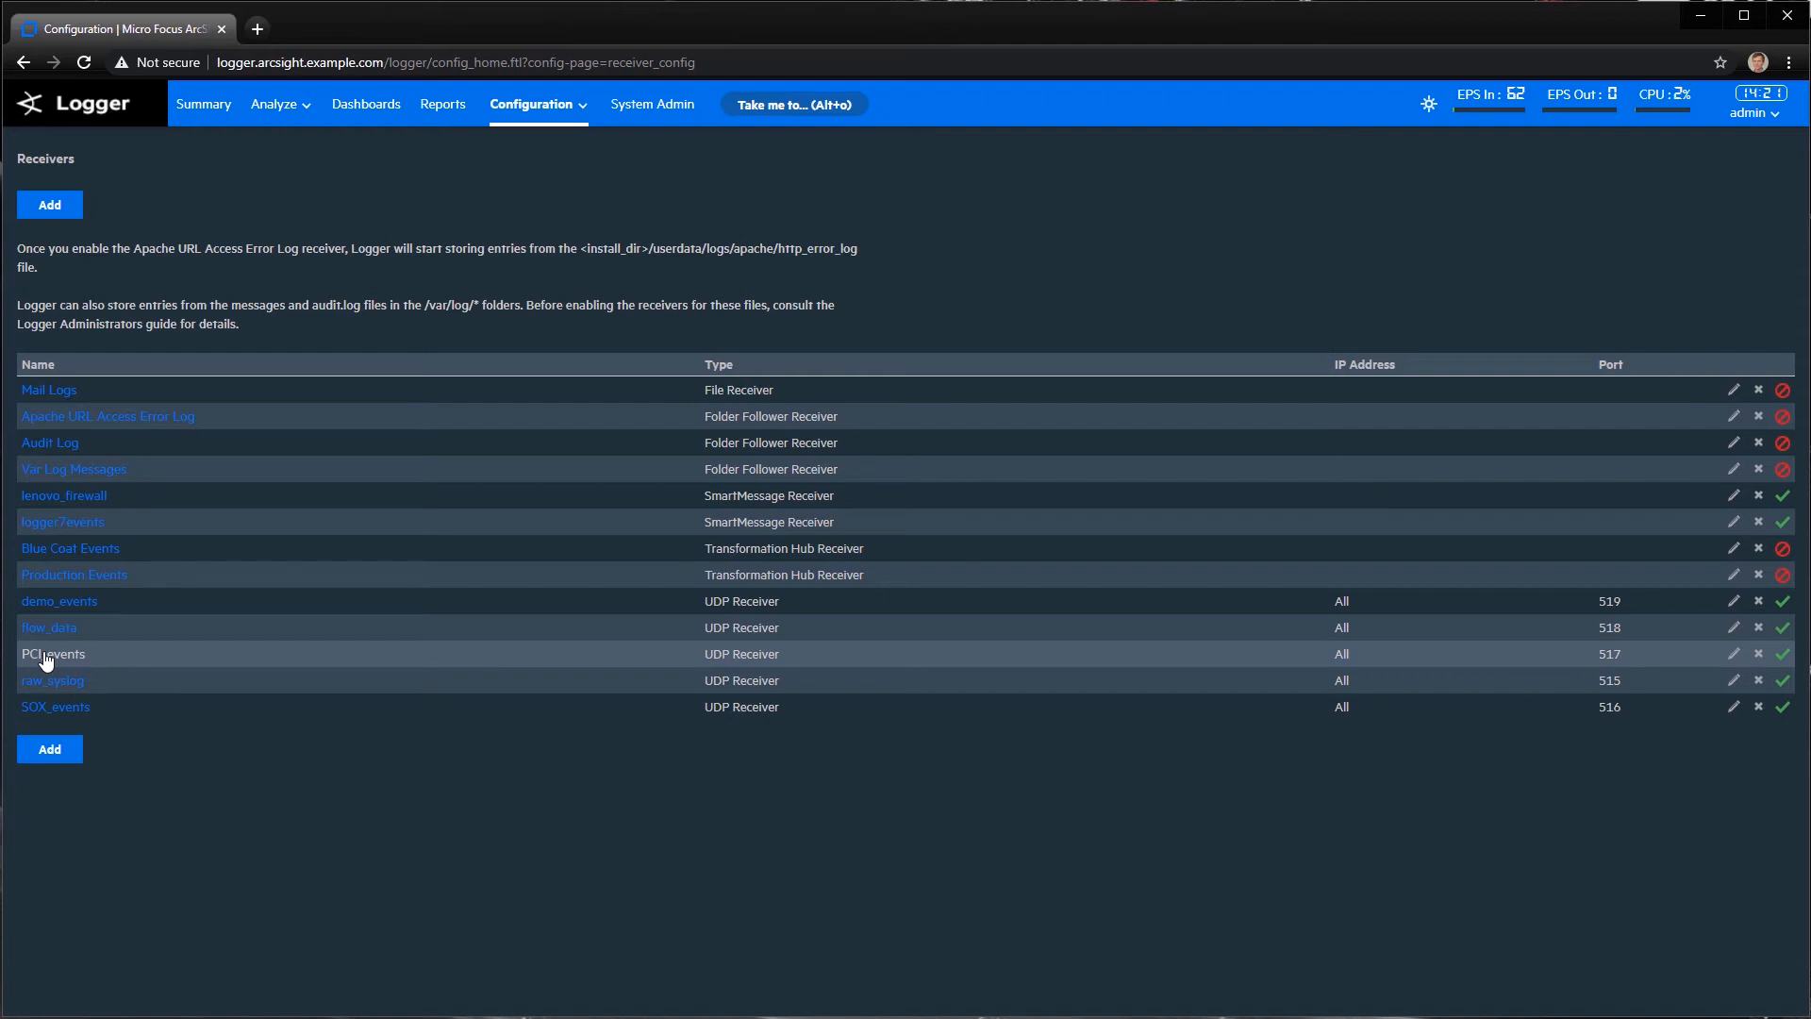
pyautogui.click(45, 654)
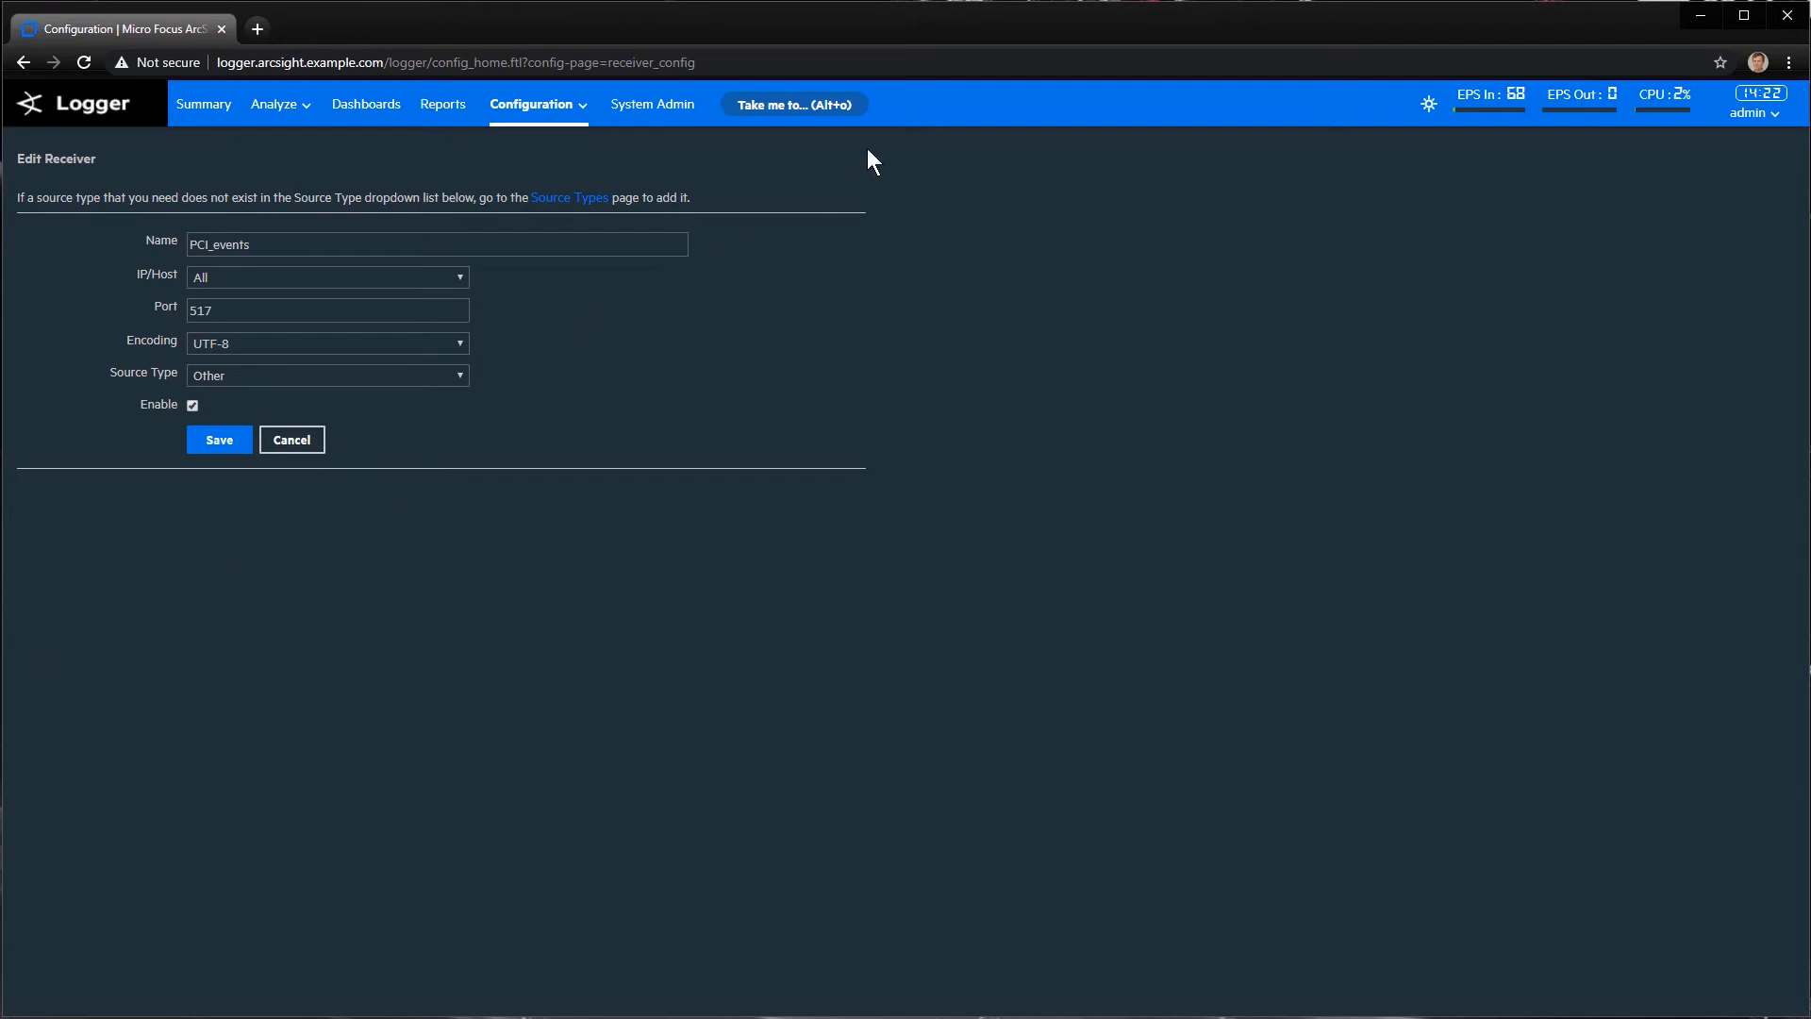
# Go to the Devices configuration page and examine the 10.0.0.12 [demo_events] entry
pyautogui.click(814, 102)
pyautogui.write('dev')
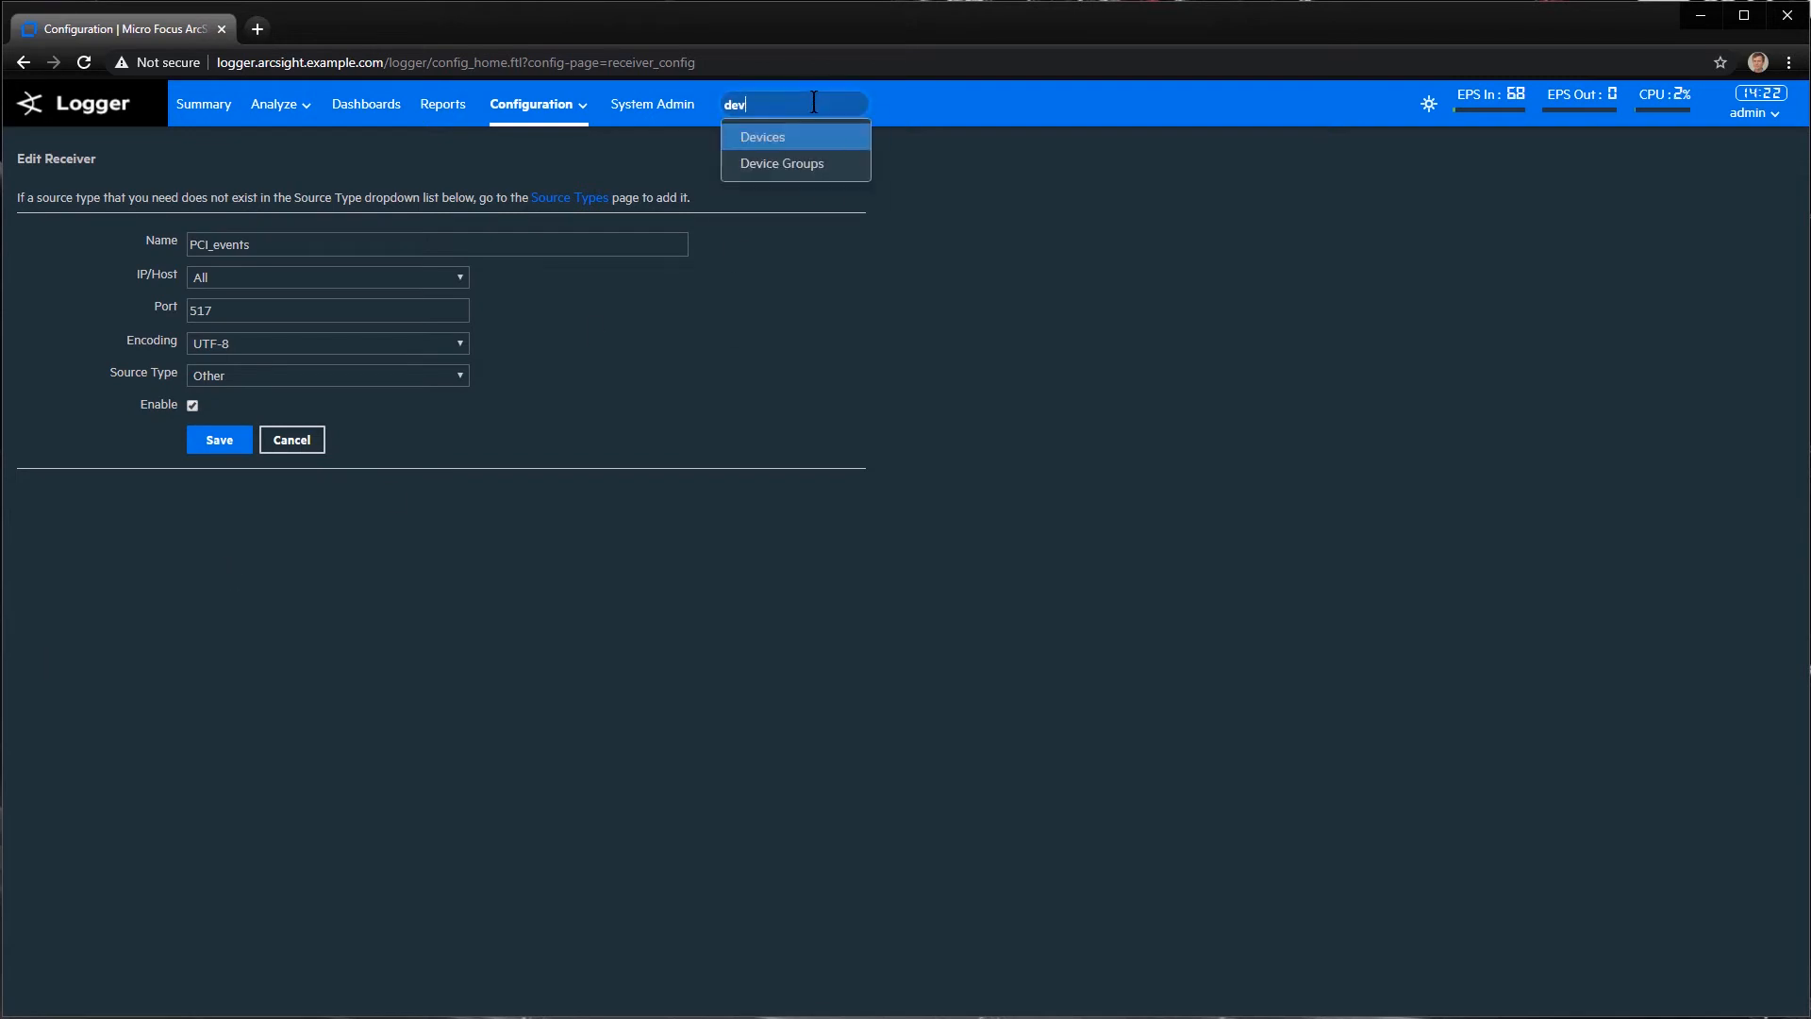
pyautogui.click(758, 139)
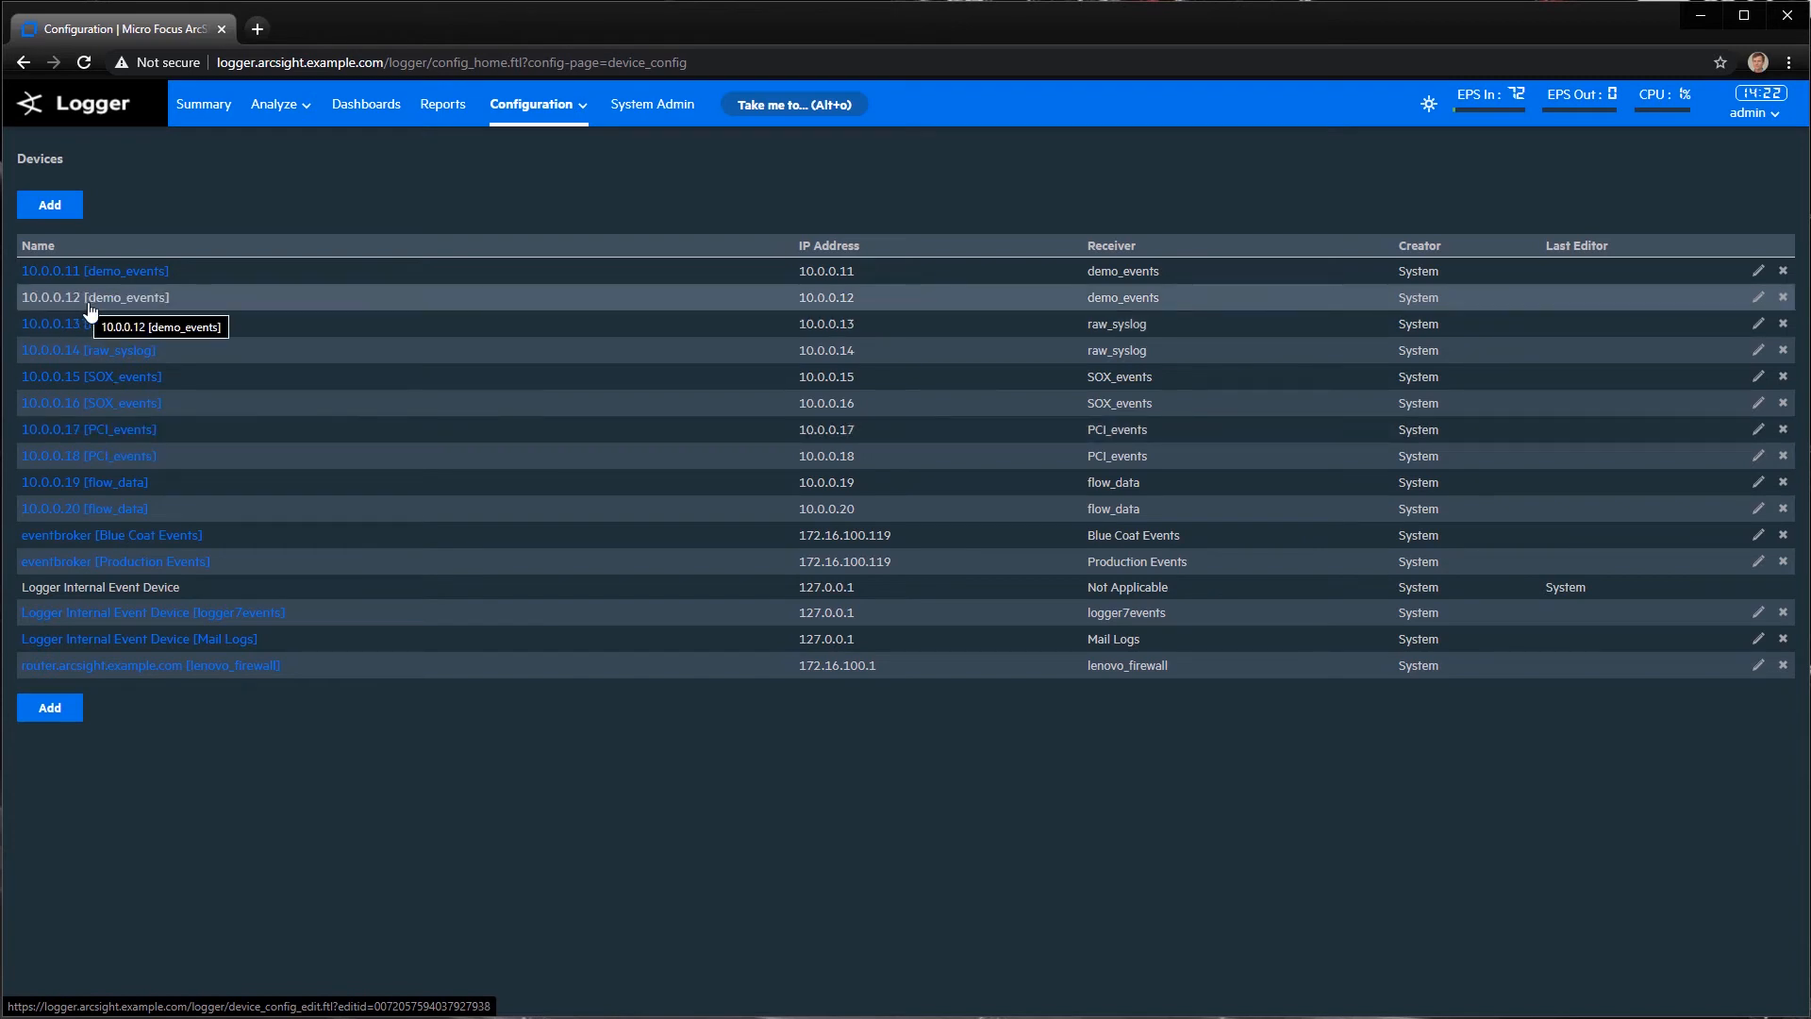
pyautogui.click(136, 307)
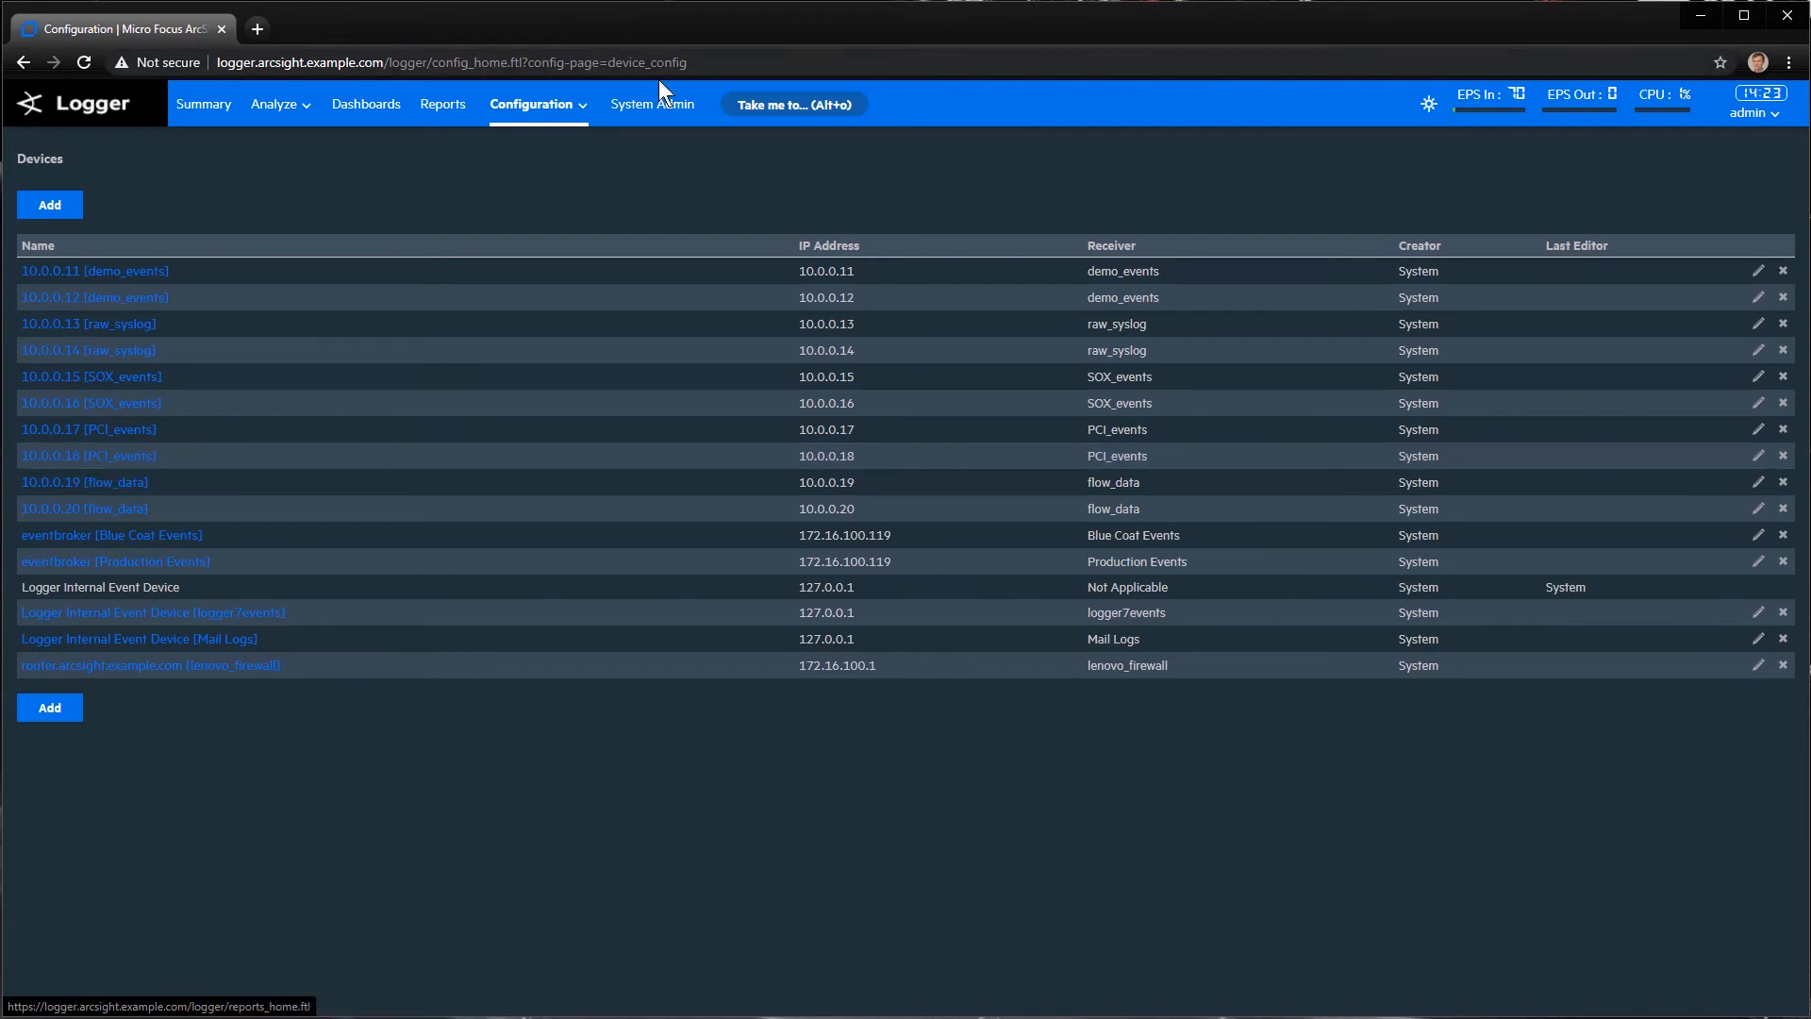
# Go to the Device Groups configuration page to see which devices each group contains
pyautogui.click(781, 102)
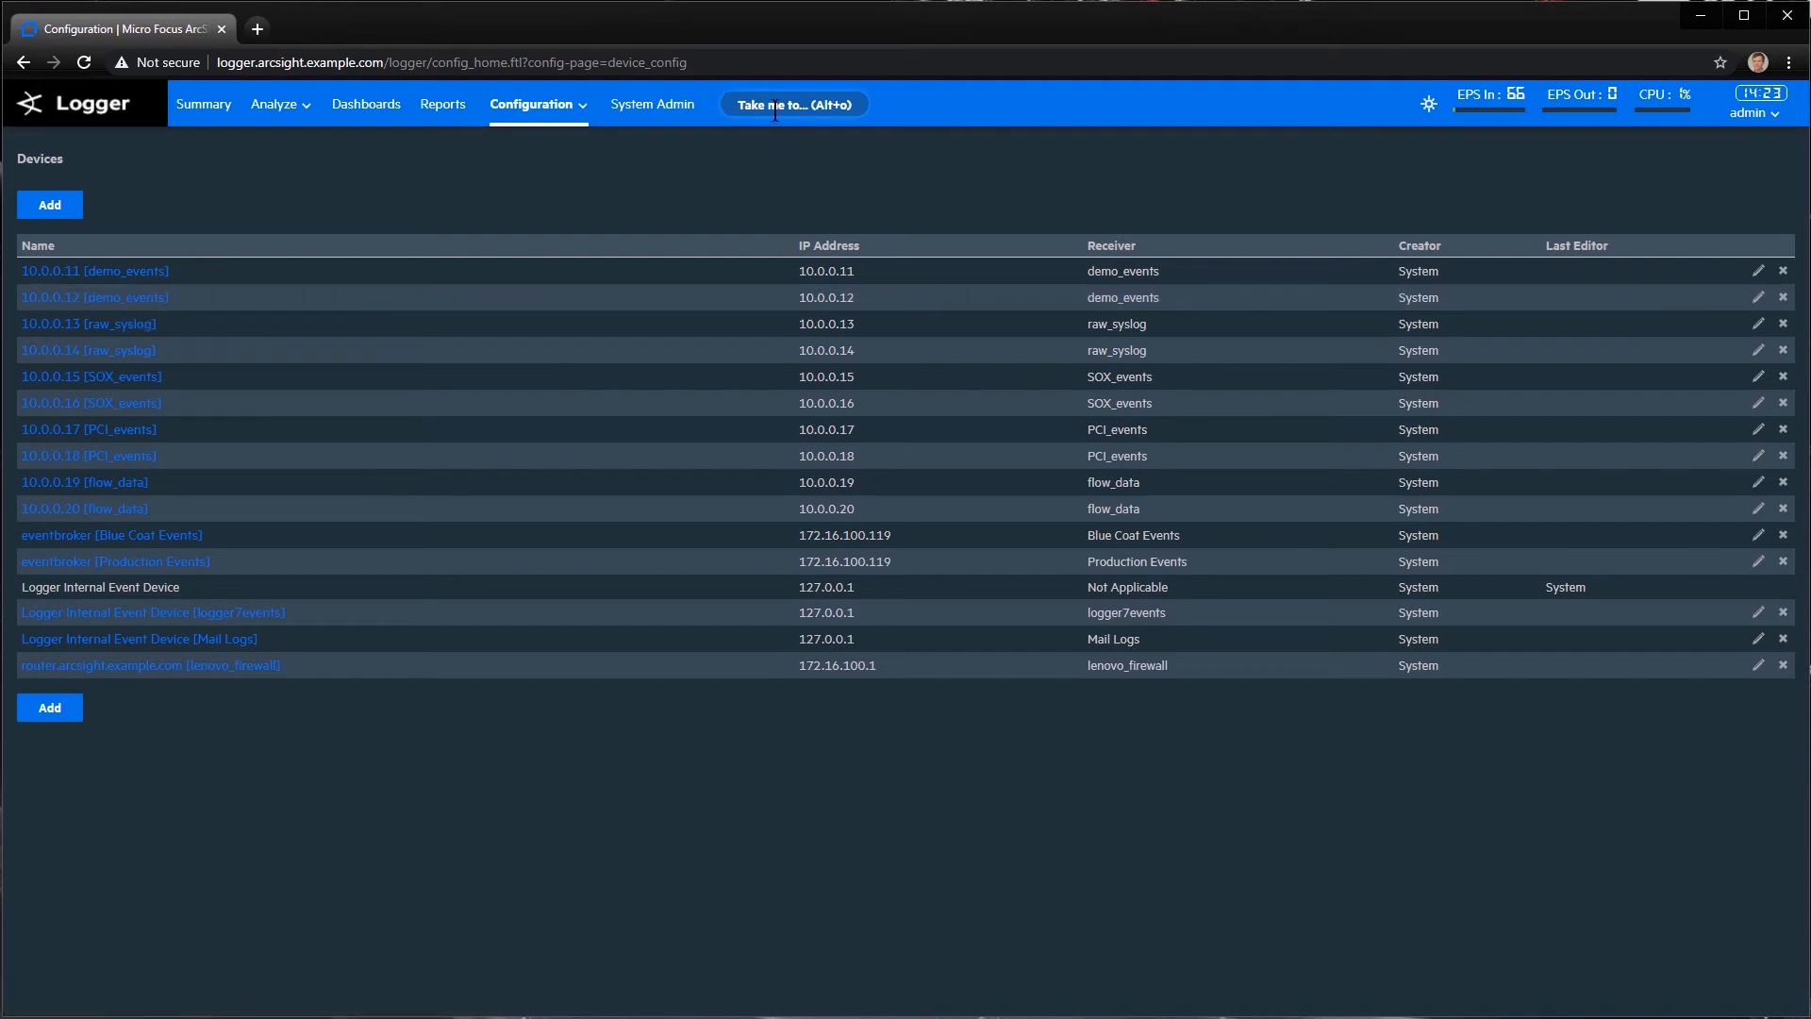
pyautogui.write('dev')
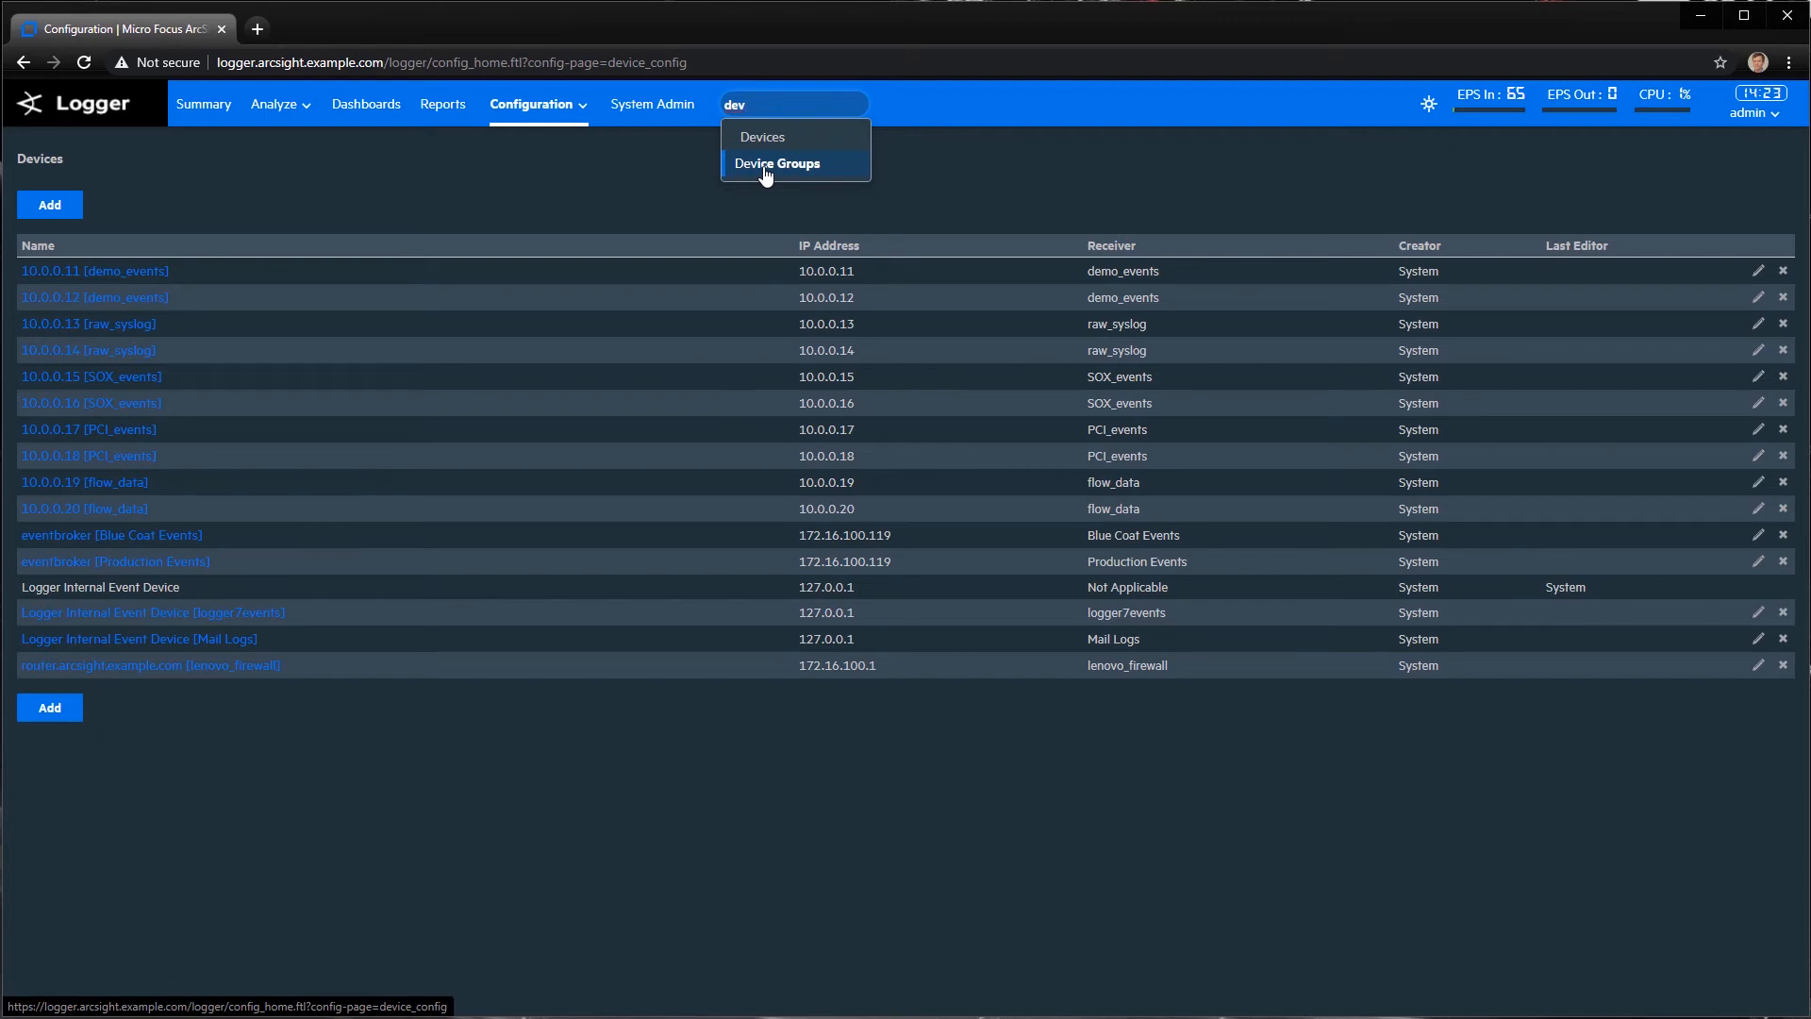
pyautogui.click(765, 176)
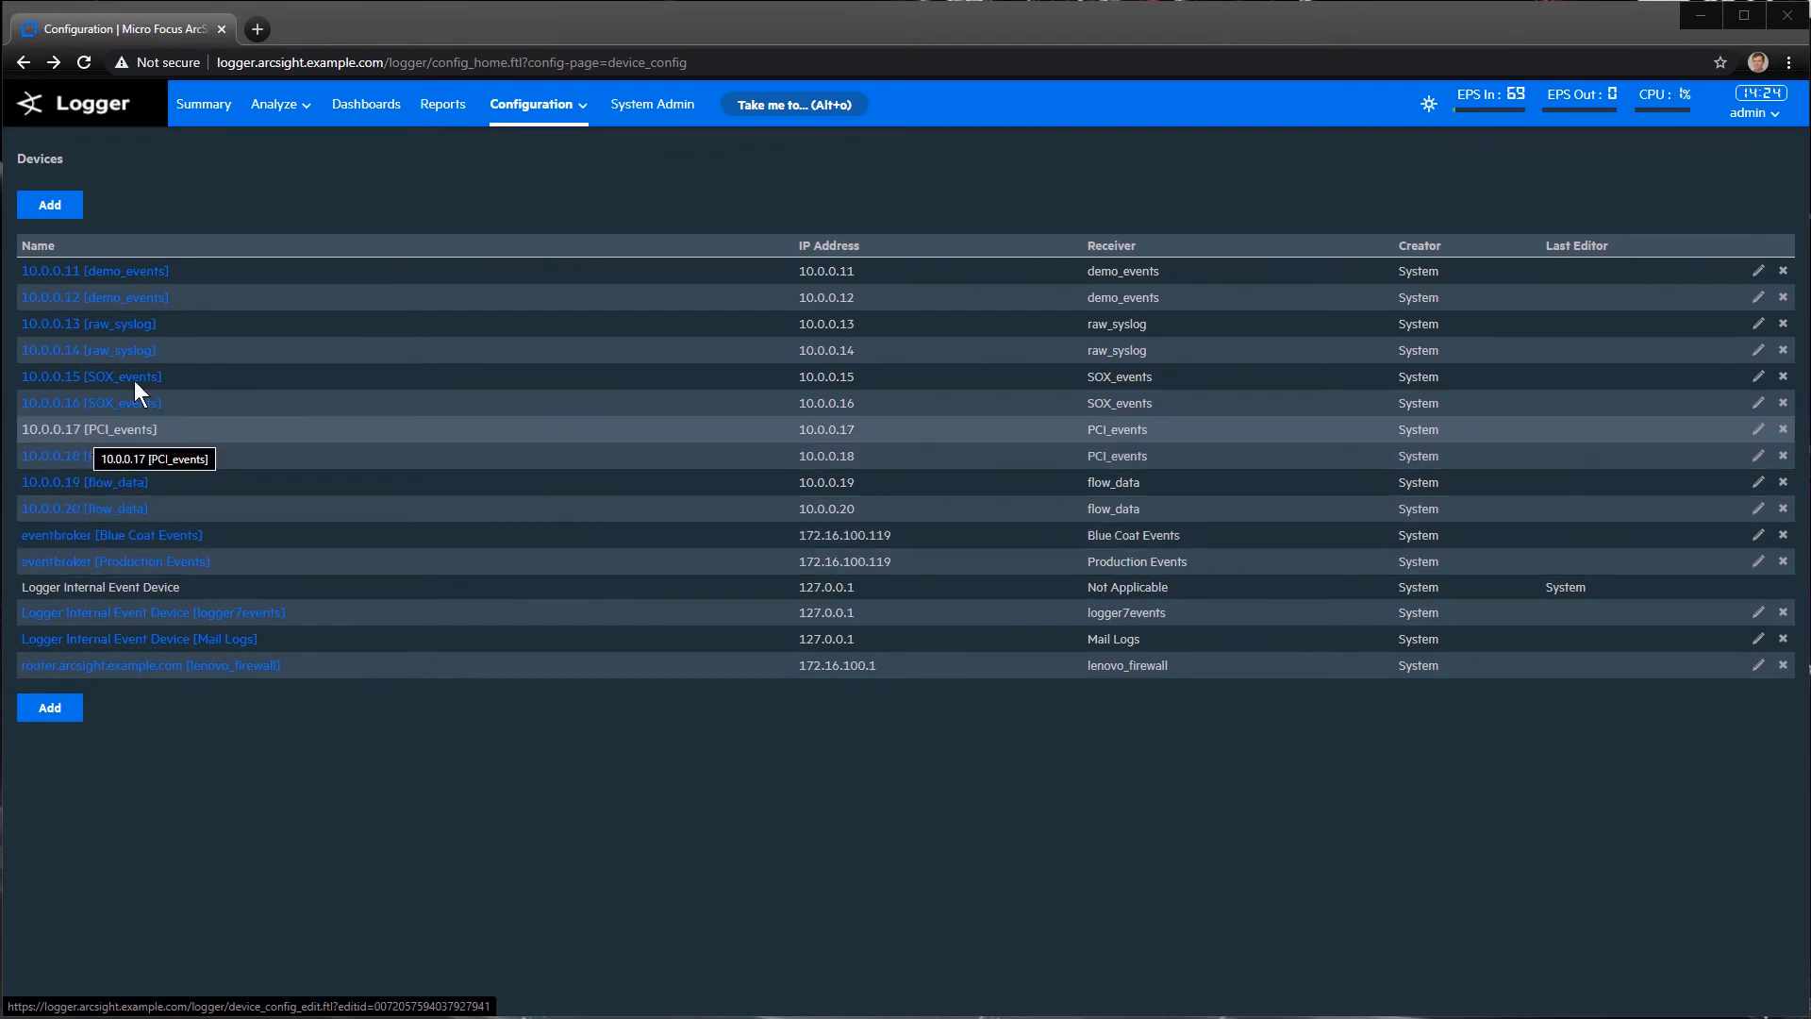
pyautogui.click(814, 105)
pyautogui.write('devi')
pyautogui.click(794, 162)
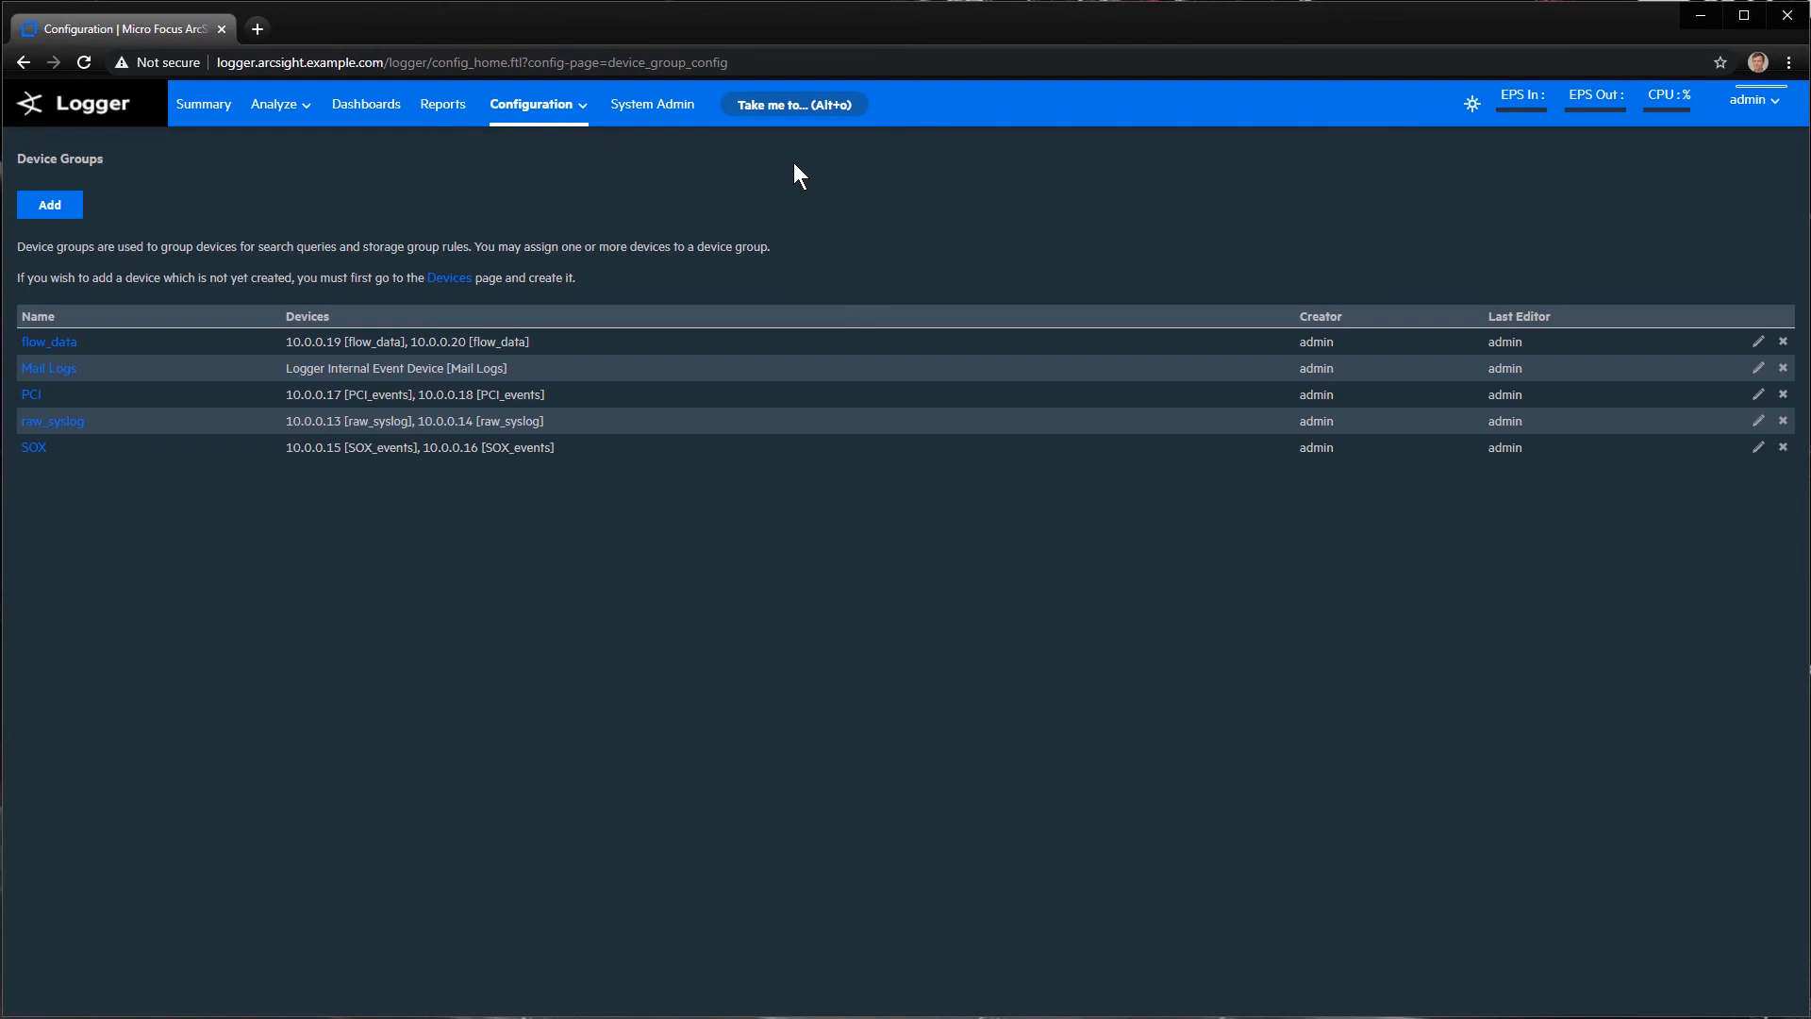
# Try adding the two raw_syslog and two flow_data devices to the PCI device group, and cancel the edit without saving
pyautogui.click(33, 395)
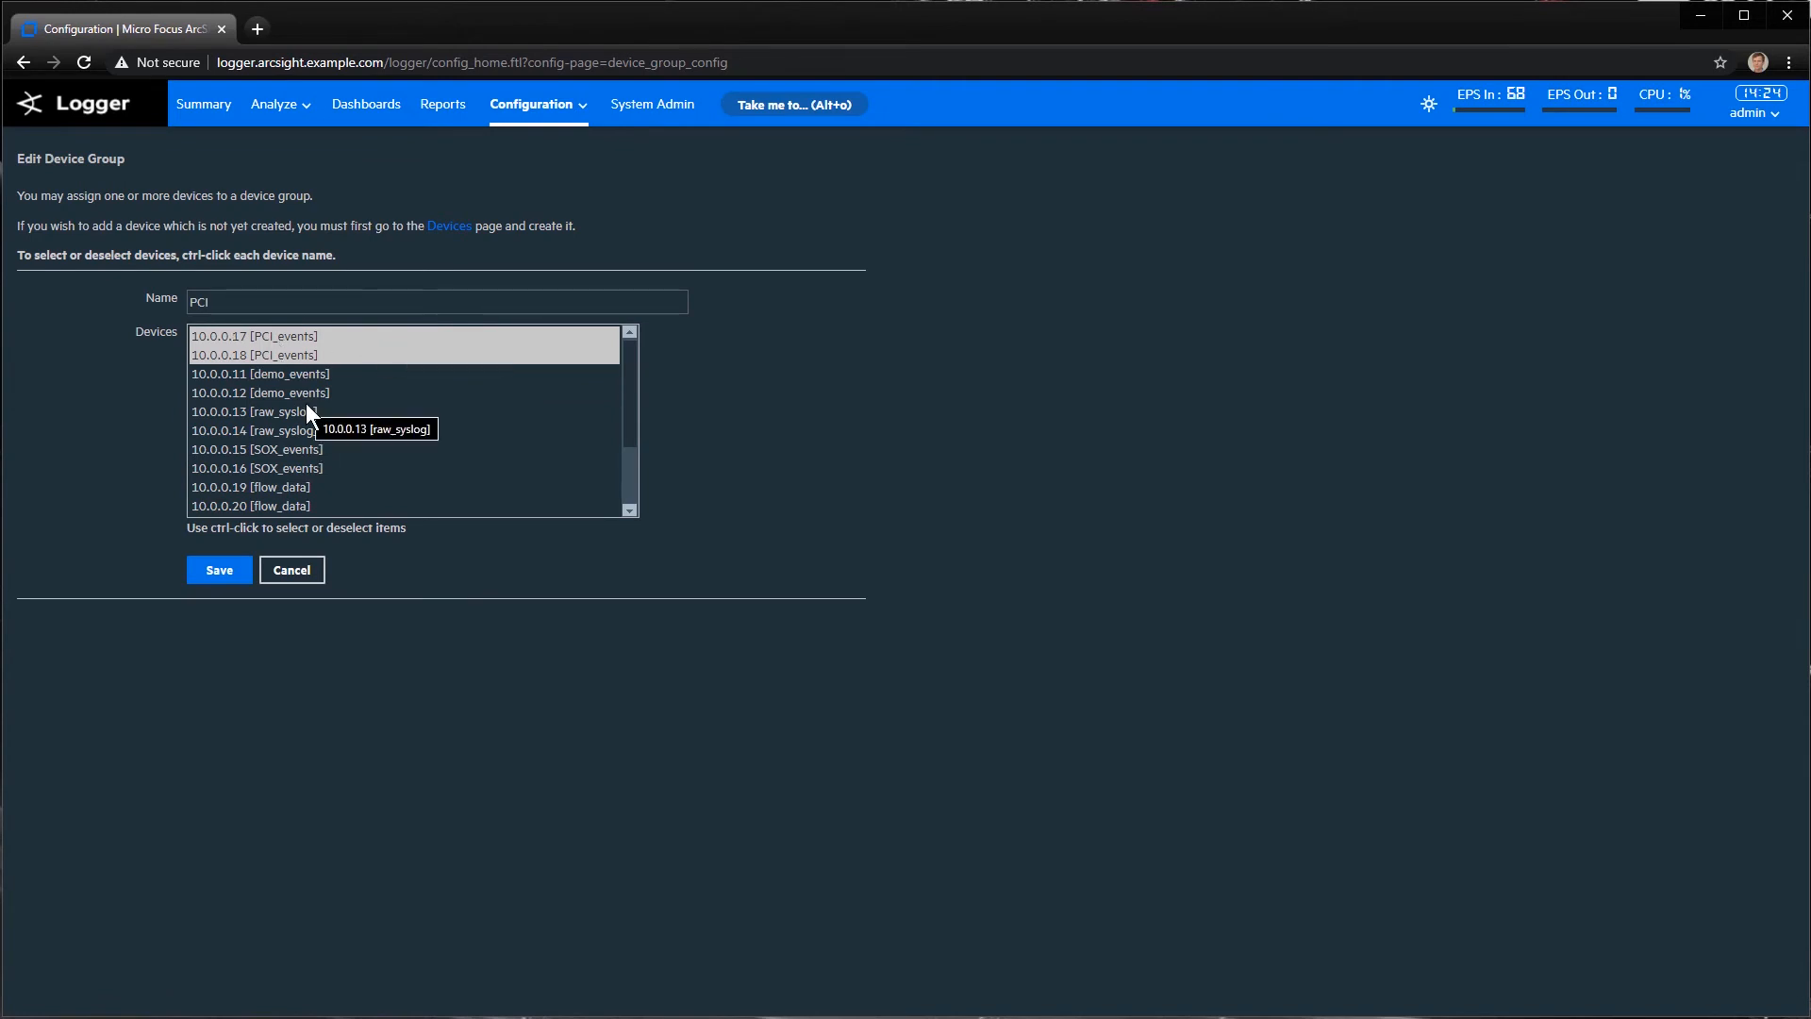
pyautogui.keyDown('ctrl'); pyautogui.click(273, 413); pyautogui.keyUp('ctrl')
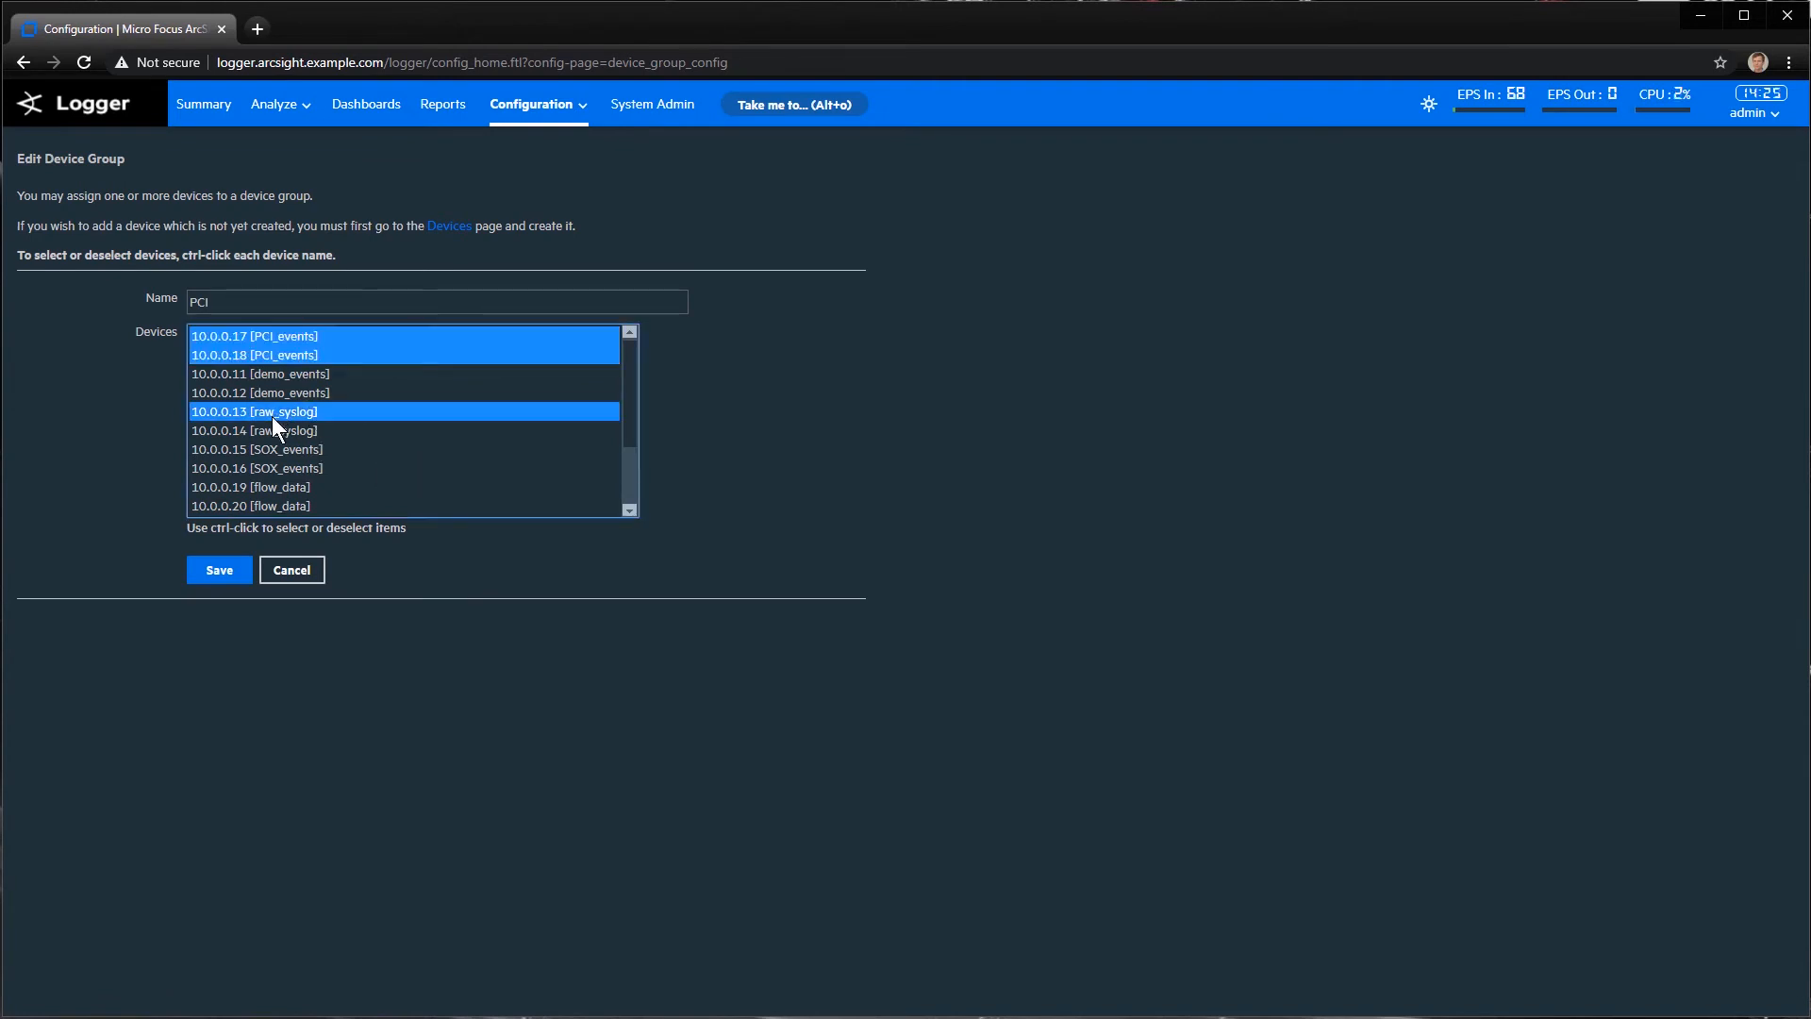
pyautogui.keyDown('ctrl'); pyautogui.click(269, 429); pyautogui.keyUp('ctrl')
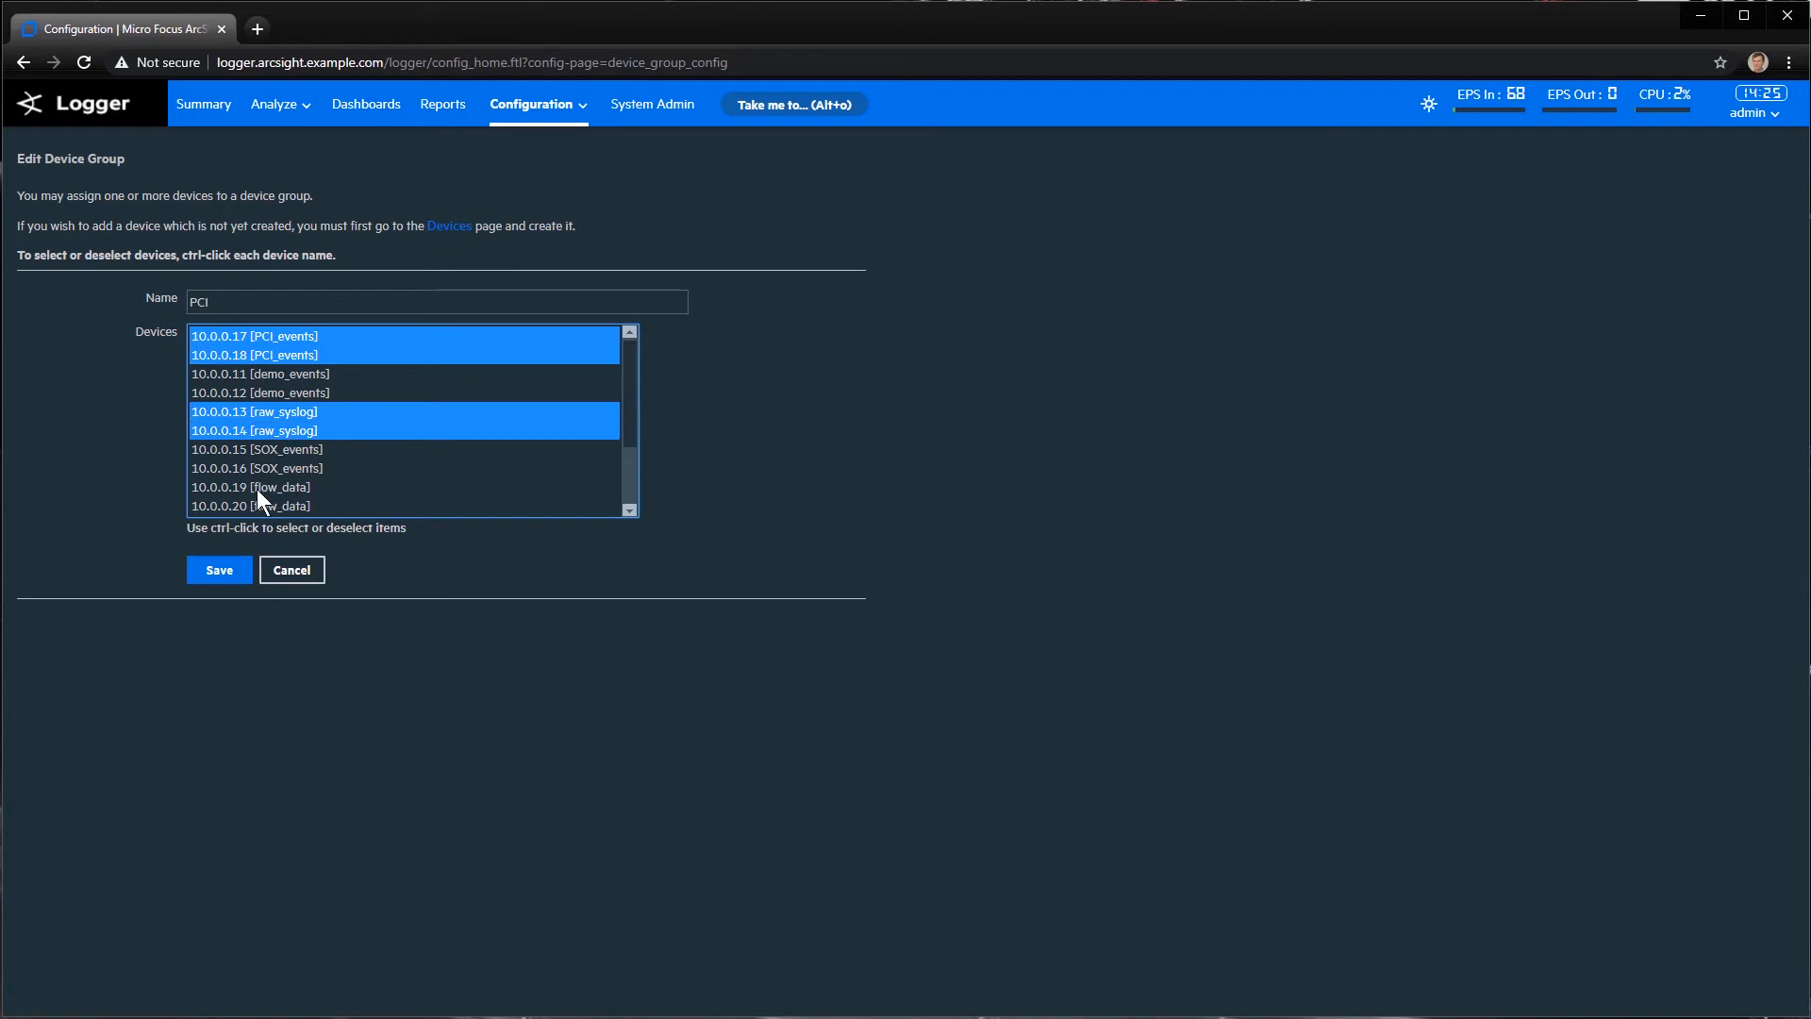
pyautogui.keyDown('ctrl'); pyautogui.click(257, 487); pyautogui.keyUp('ctrl')
pyautogui.keyDown('ctrl'); pyautogui.click(256, 506); pyautogui.keyUp('ctrl')
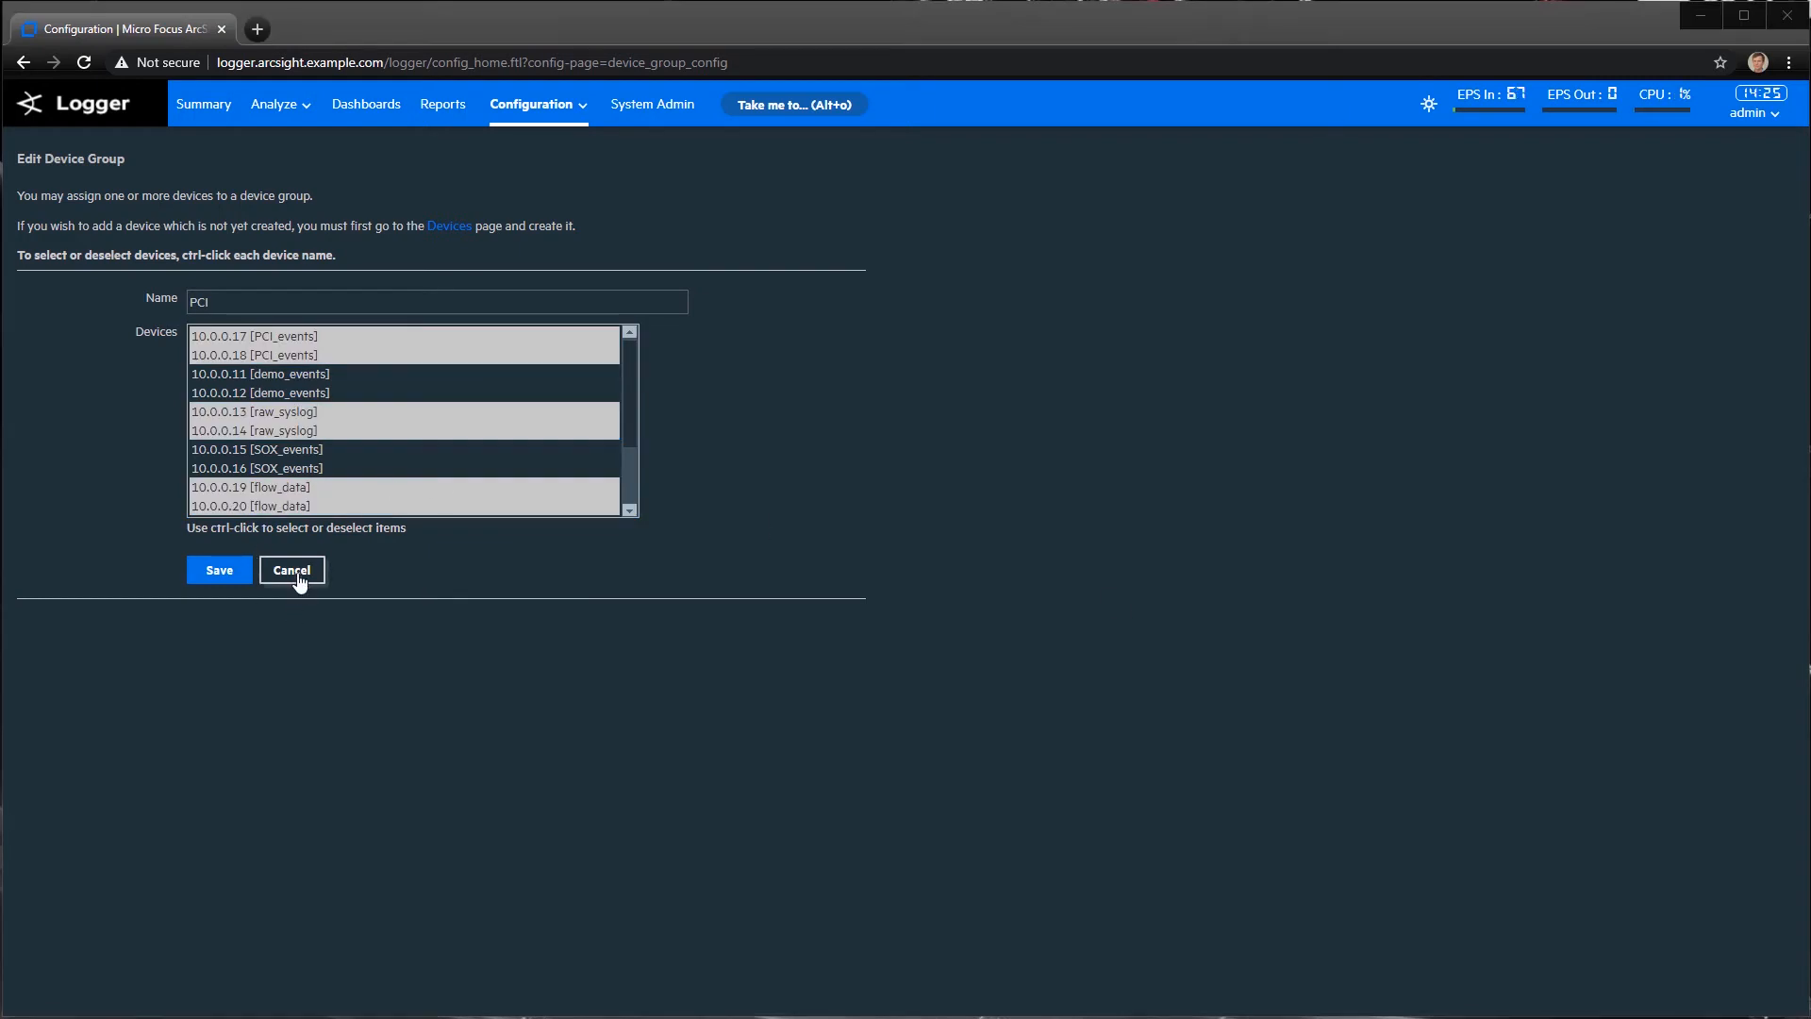
pyautogui.click(294, 576)
pyautogui.click(998, 173)
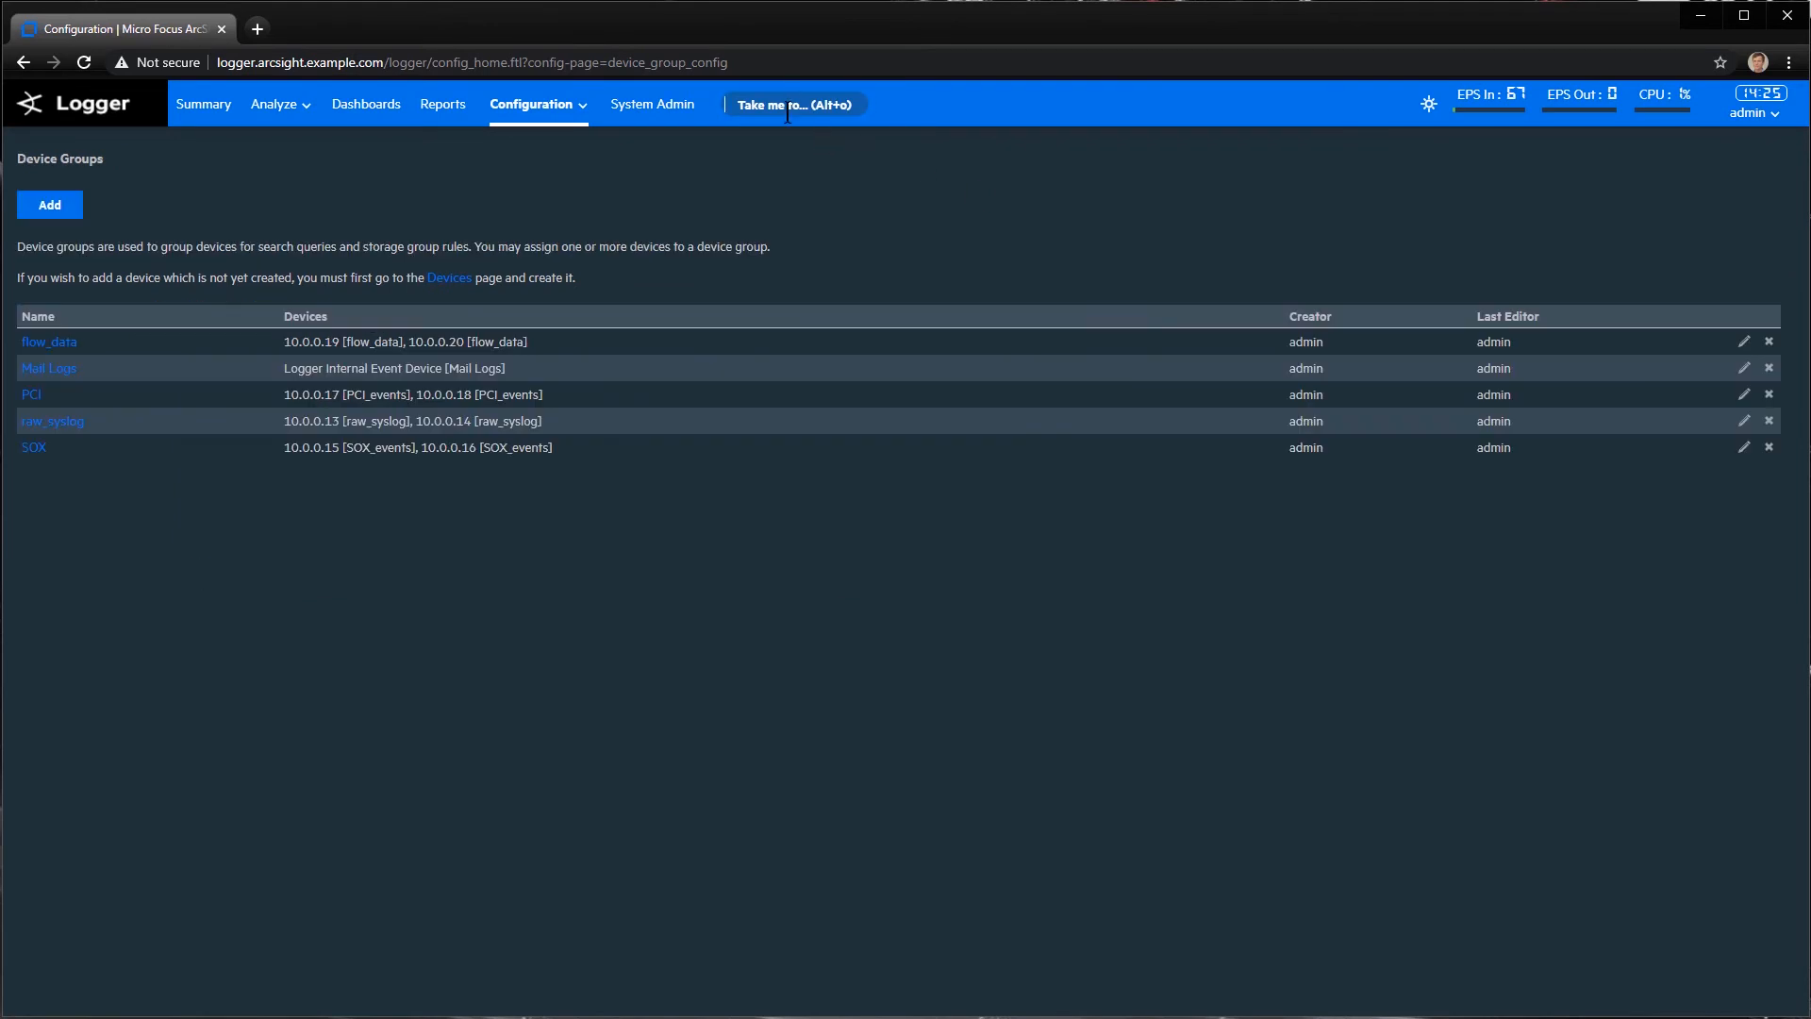
# Go to the Storage Rules configuration page to examine how device groups map to storage groups
pyautogui.click(787, 105)
pyautogui.write('stor')
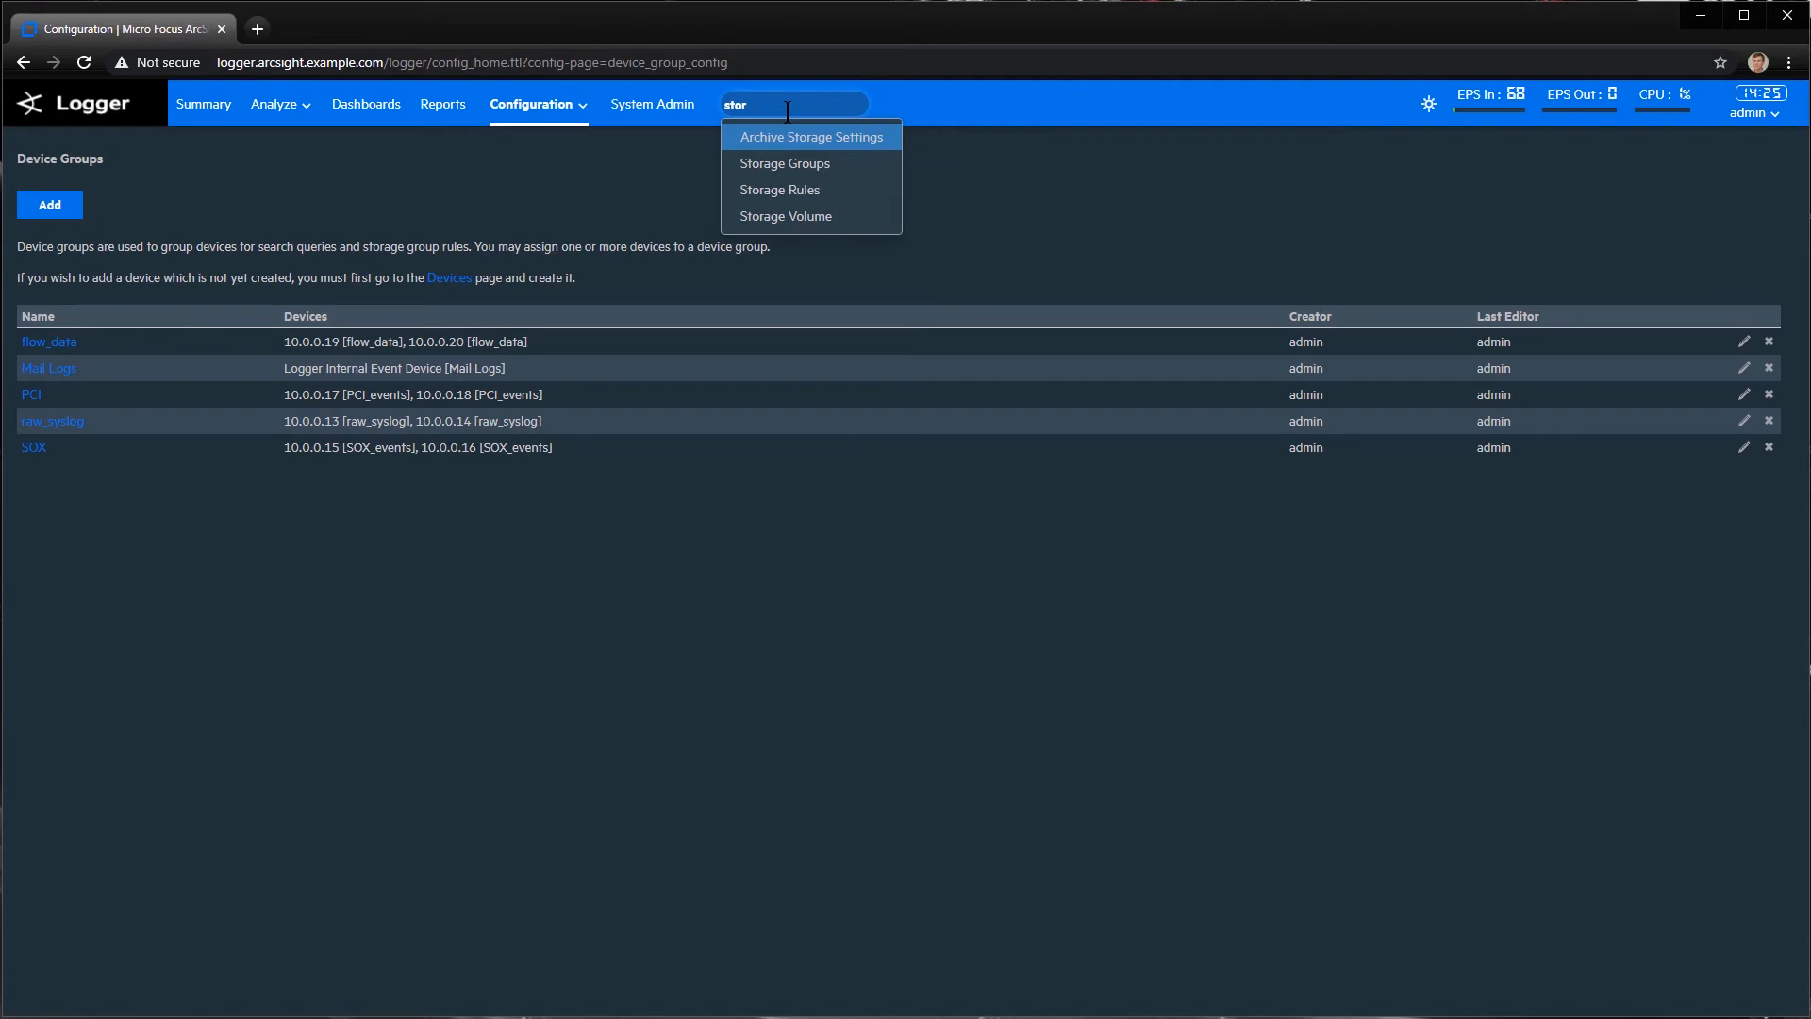
pyautogui.click(786, 194)
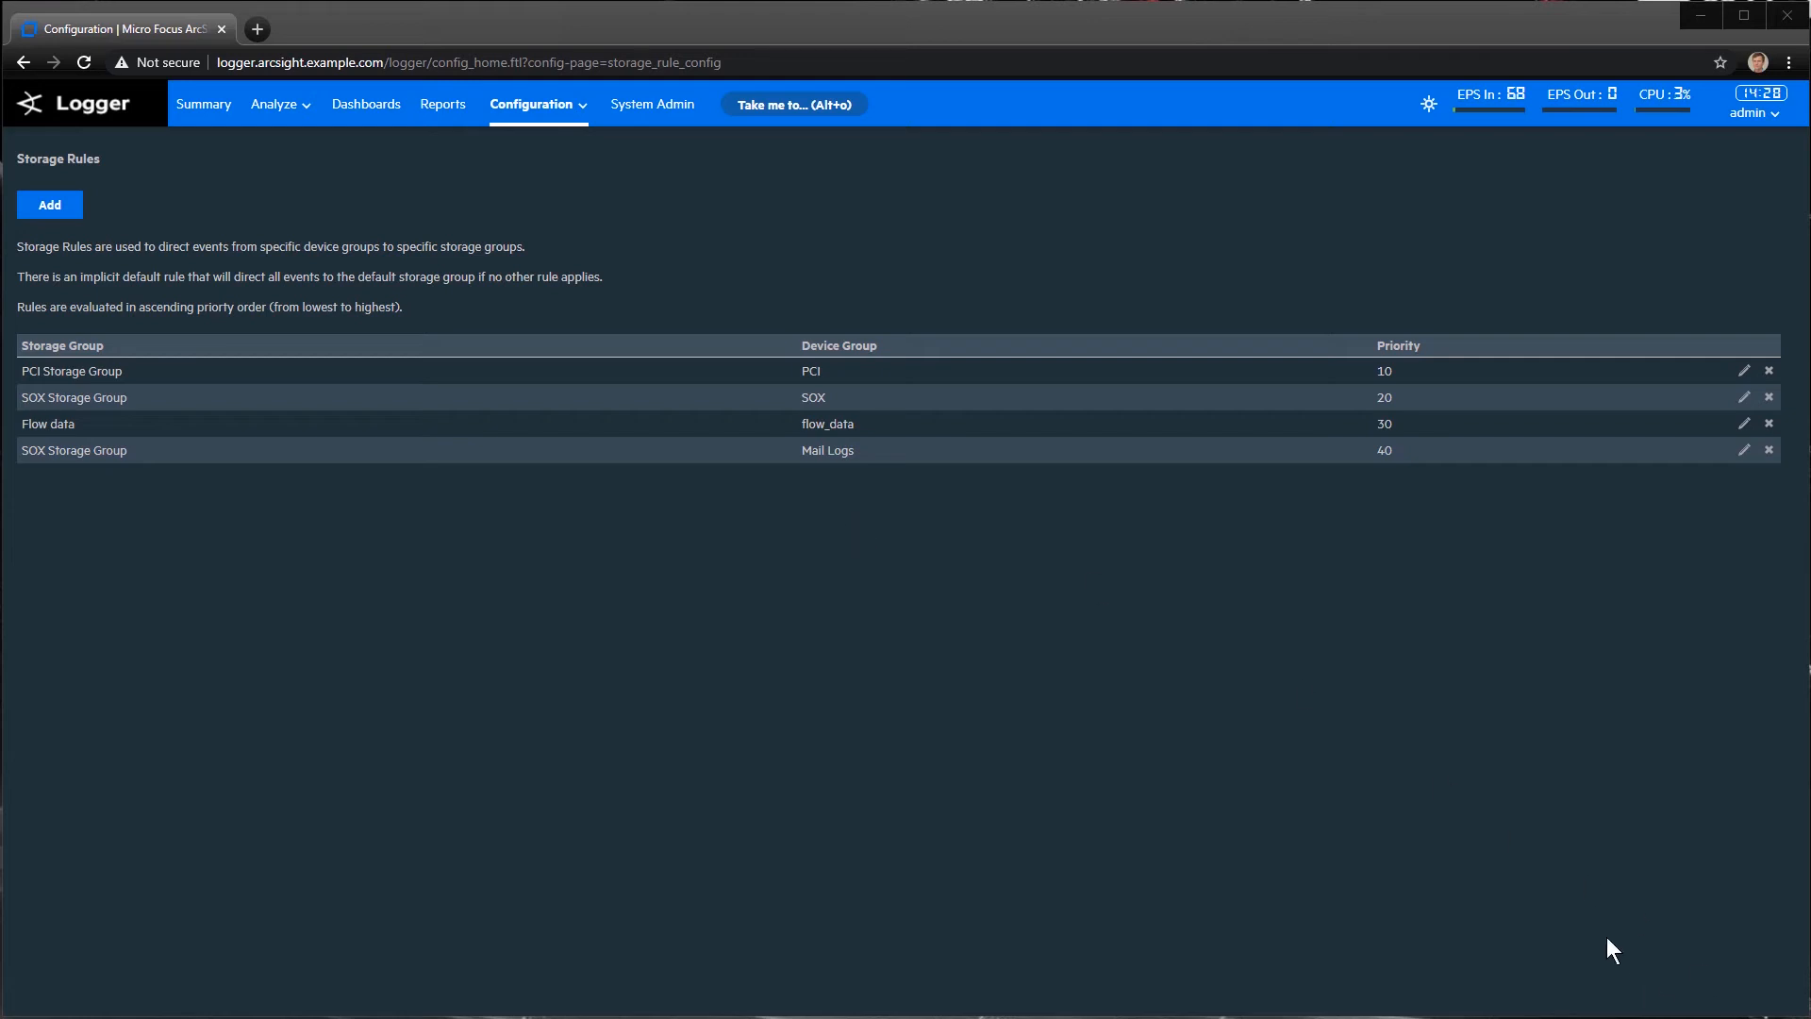
# Go to the Storage Groups configuration page and open the PCI Storage Group to examine its retention and allocation settings
pyautogui.click(838, 113)
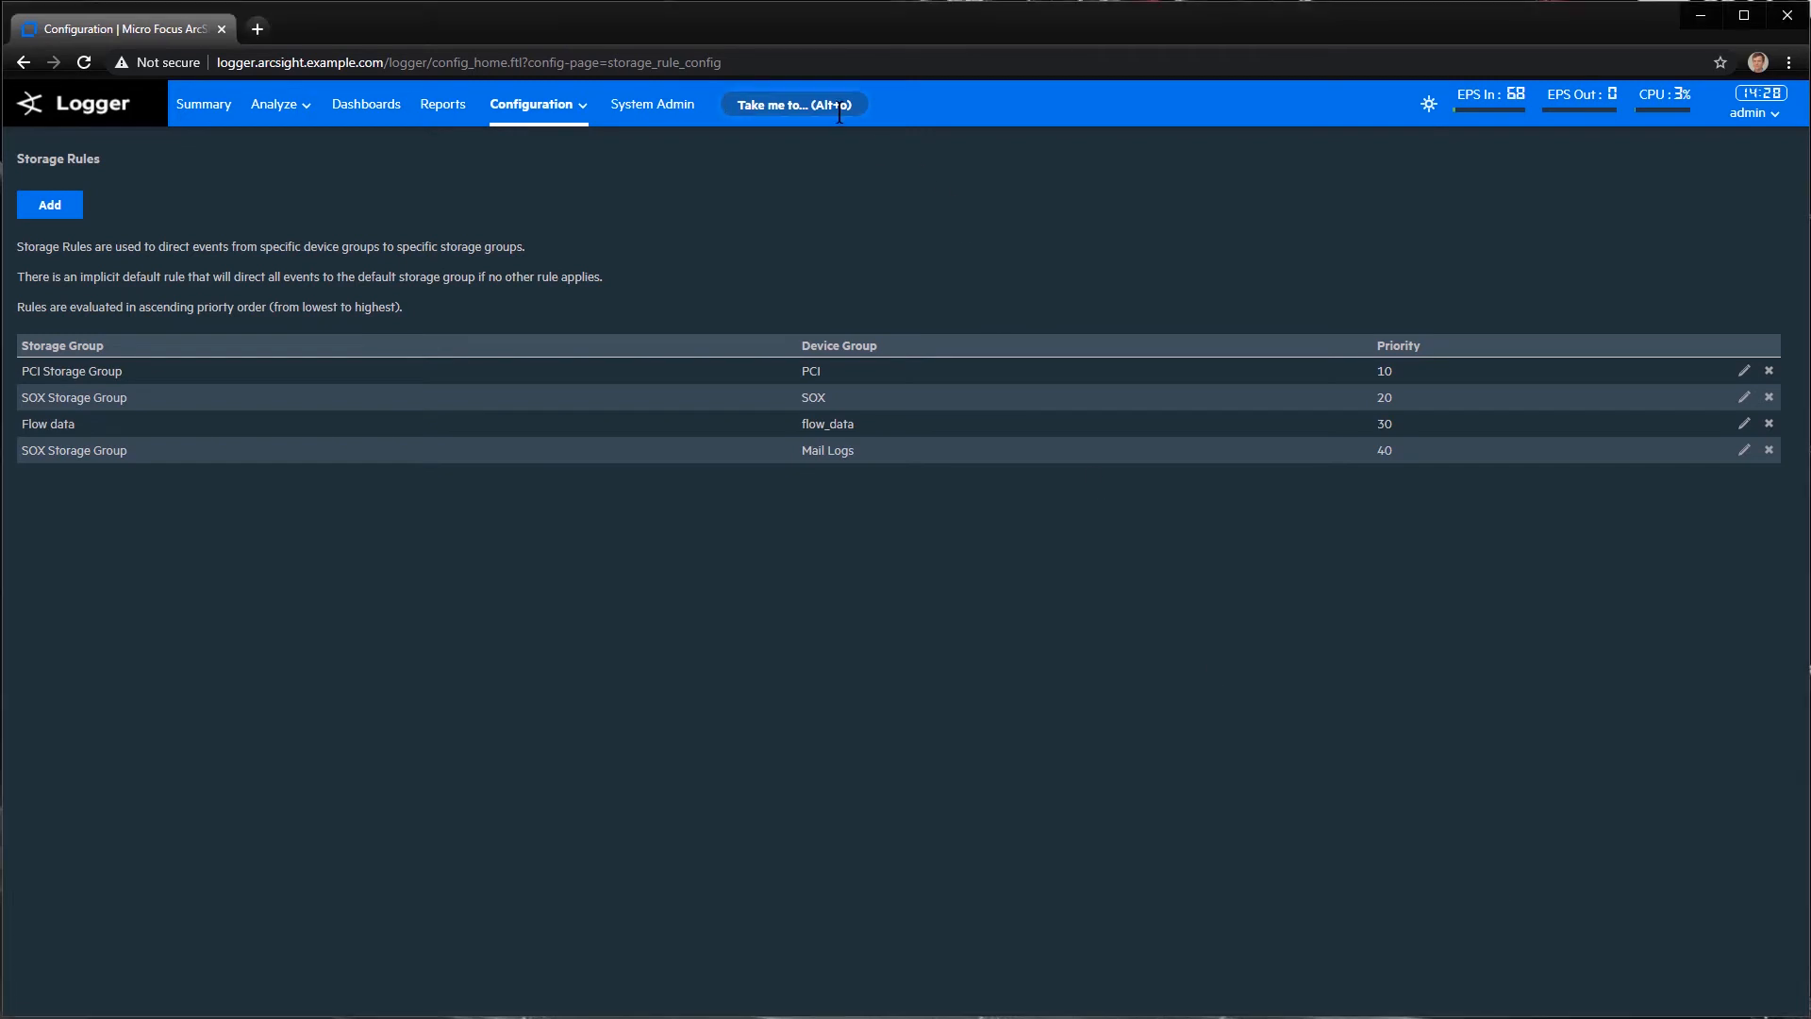
pyautogui.write('stor')
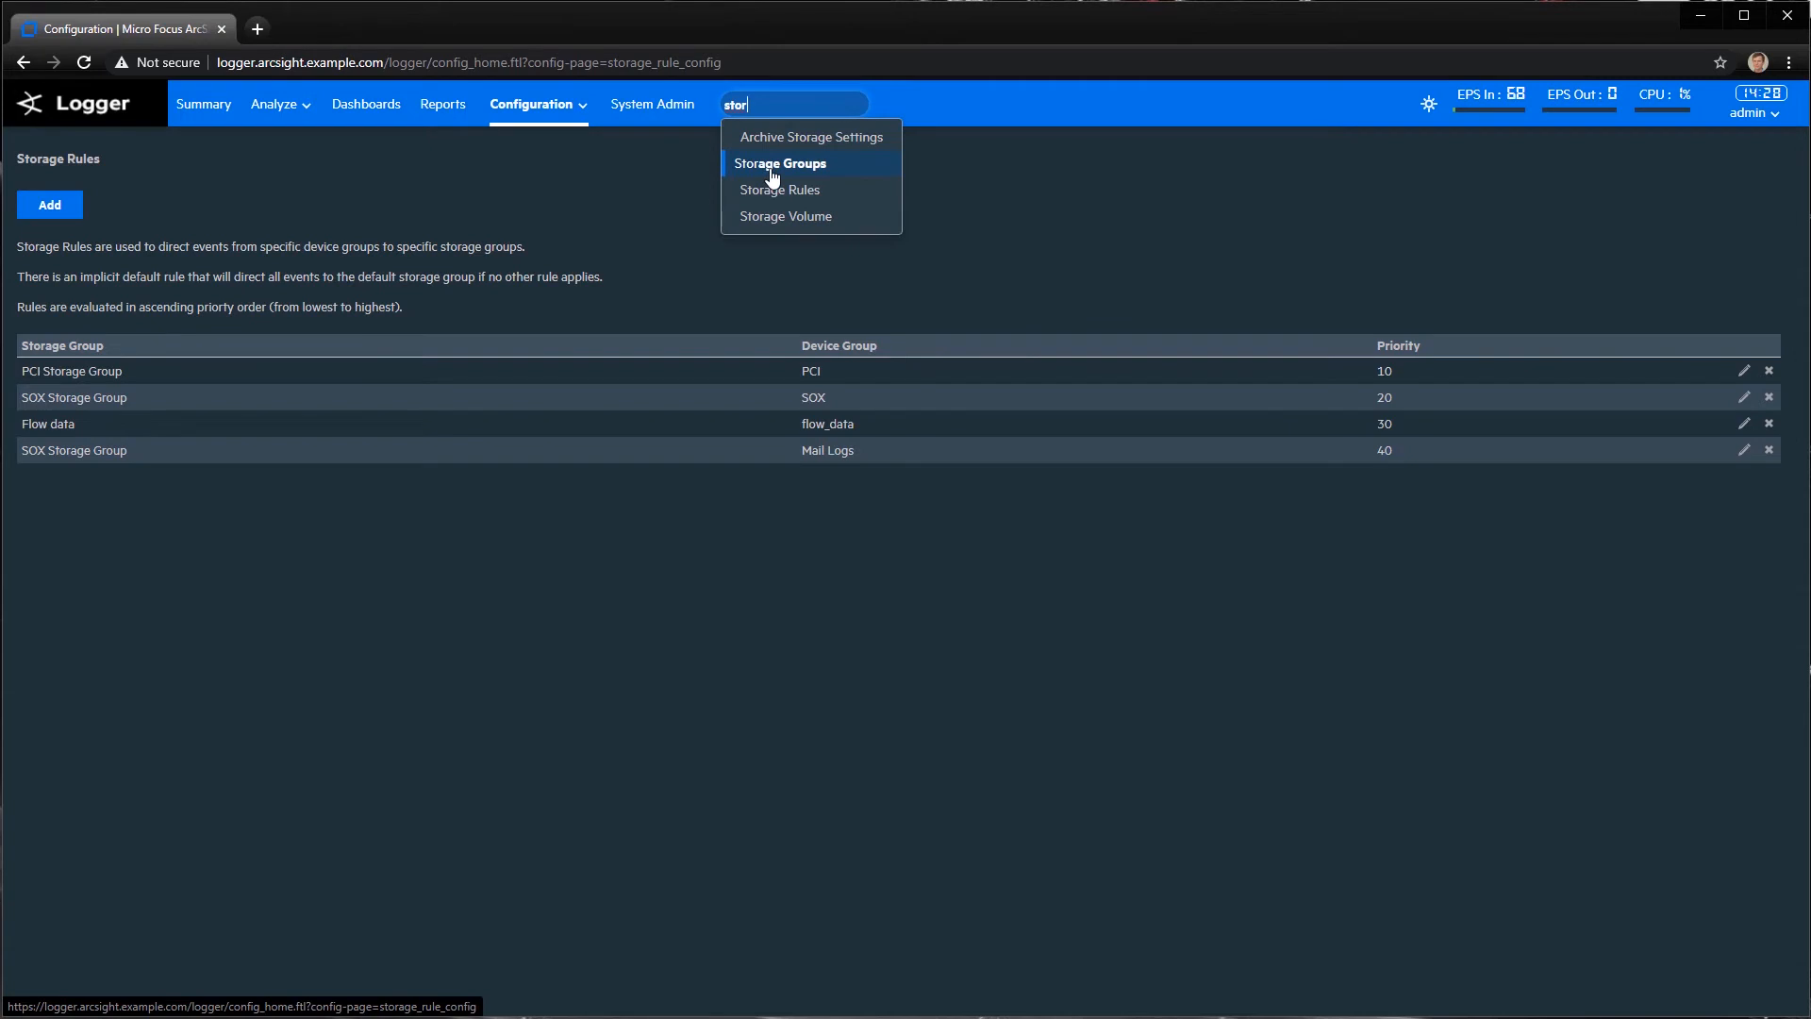
pyautogui.click(772, 178)
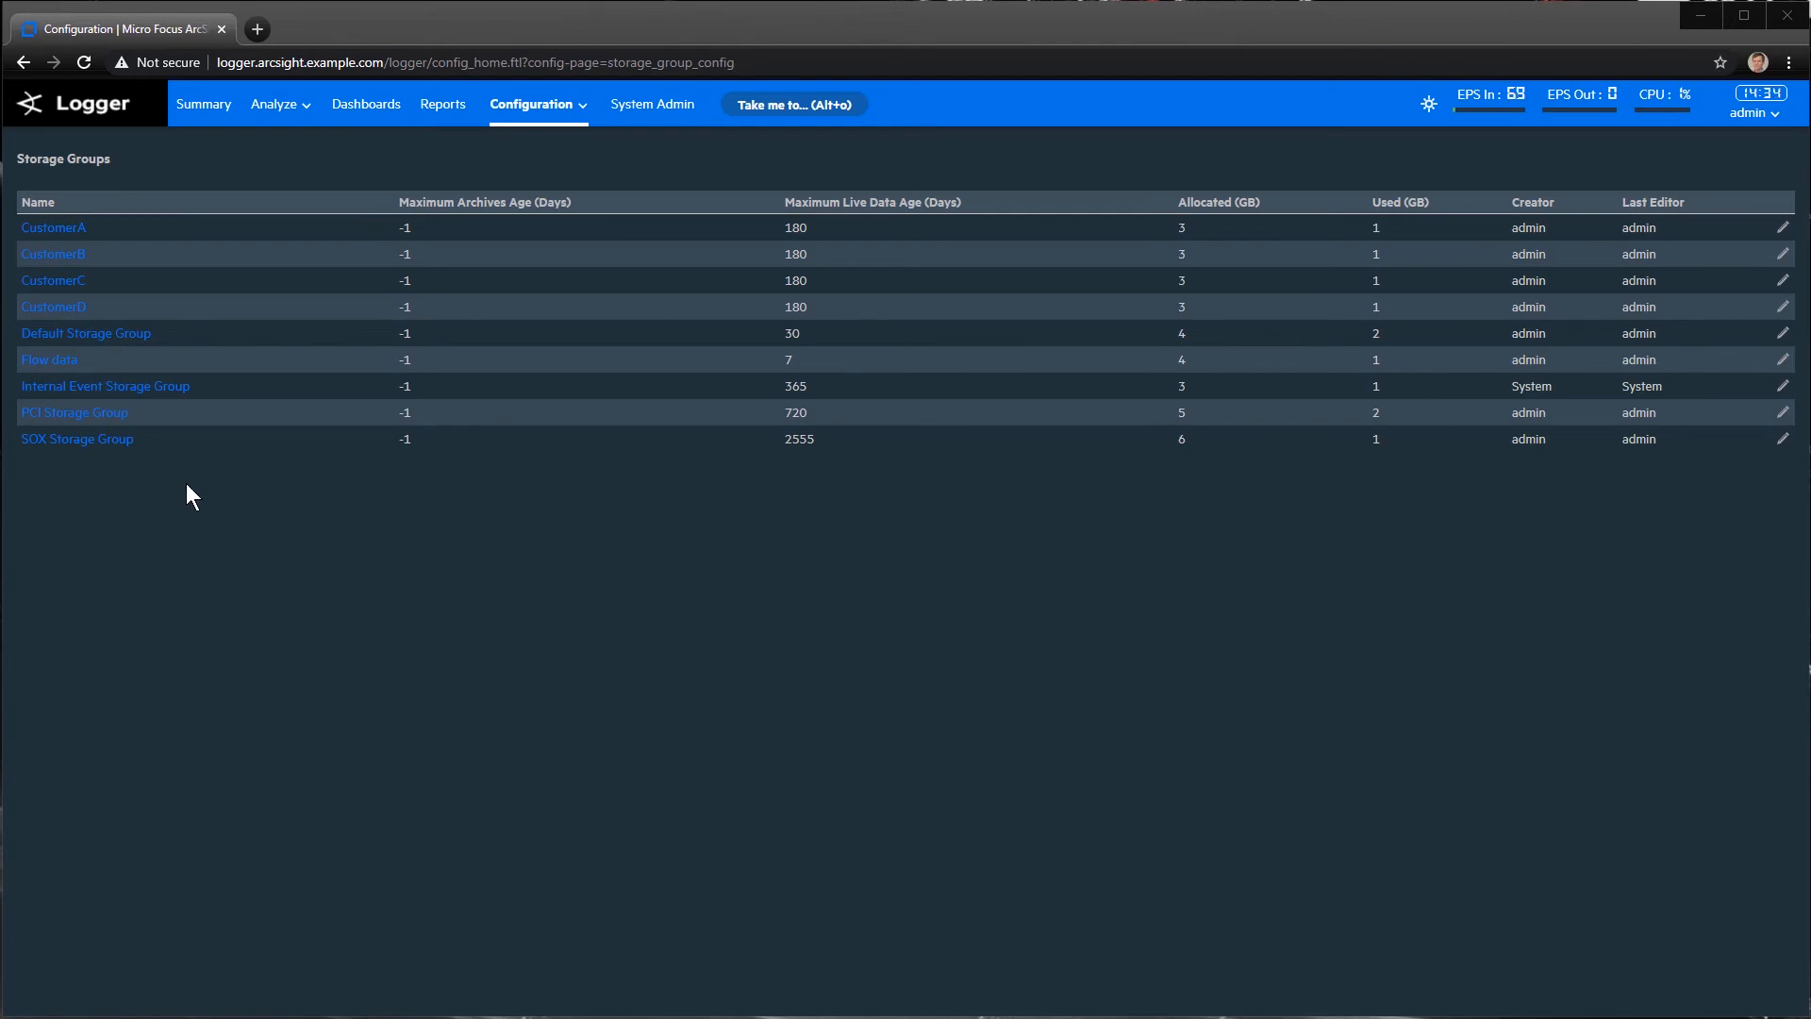
pyautogui.click(39, 424)
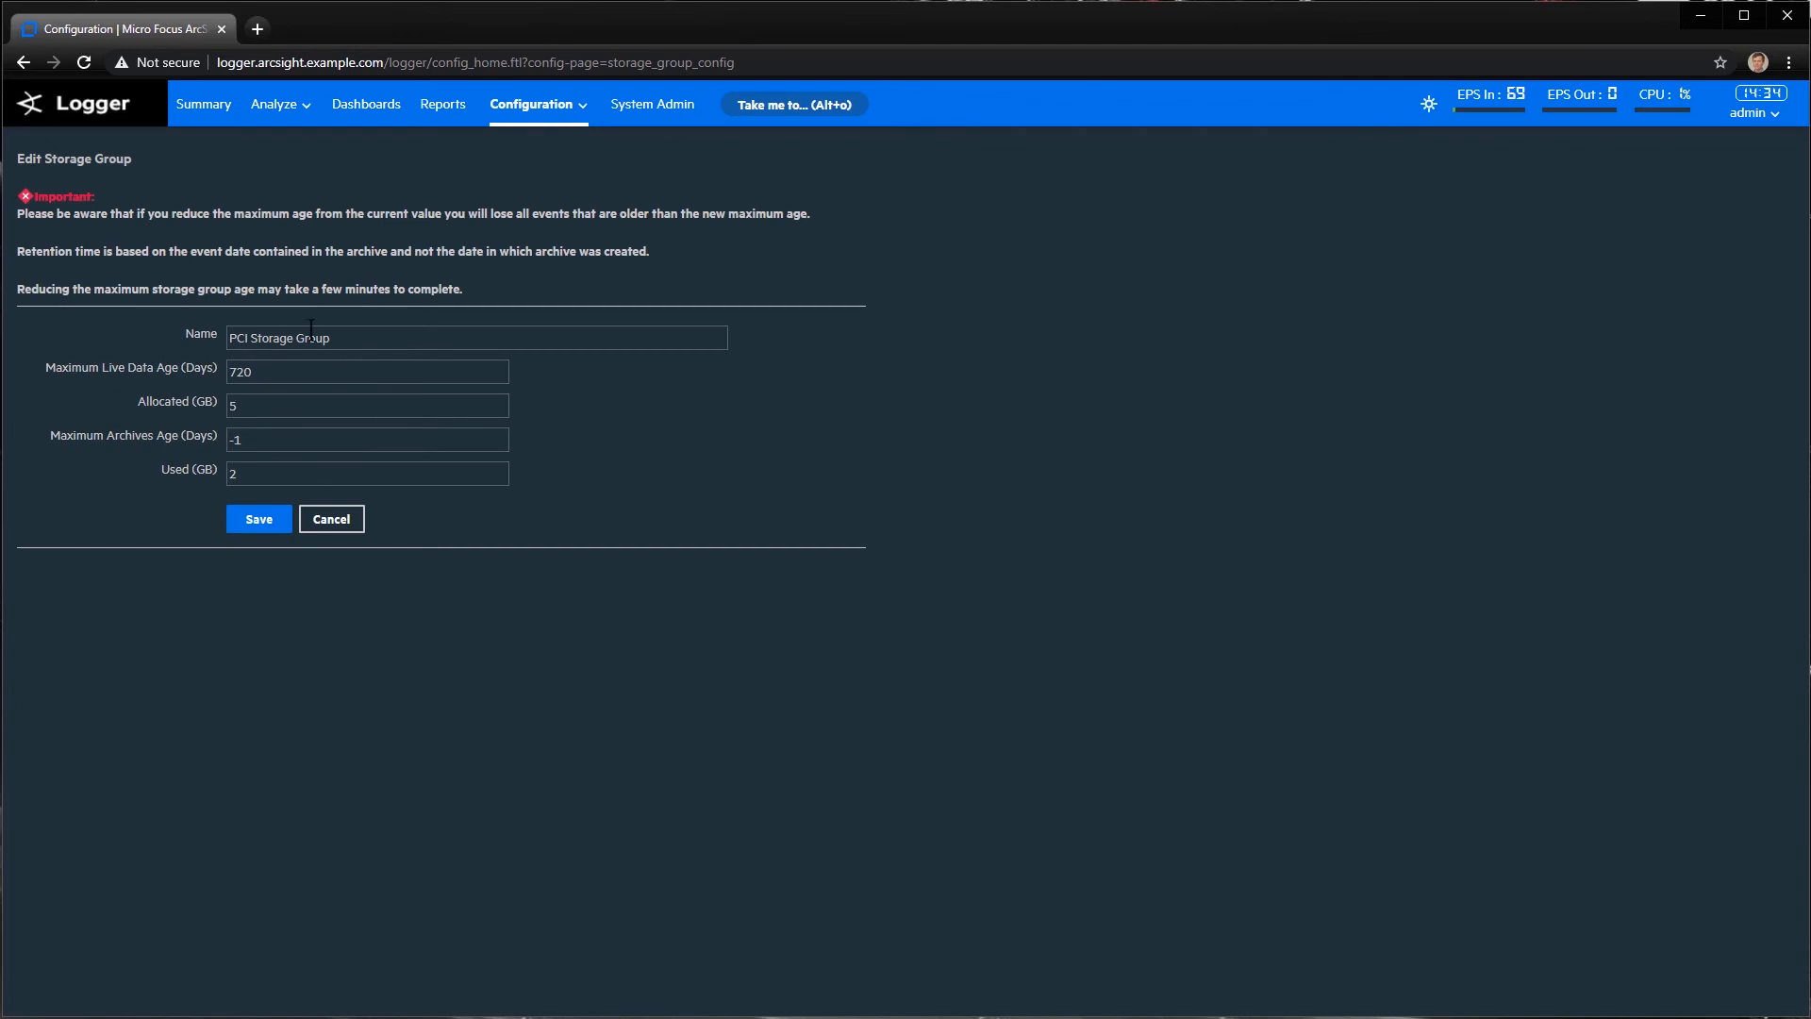
pyautogui.moveTo(419, 446)
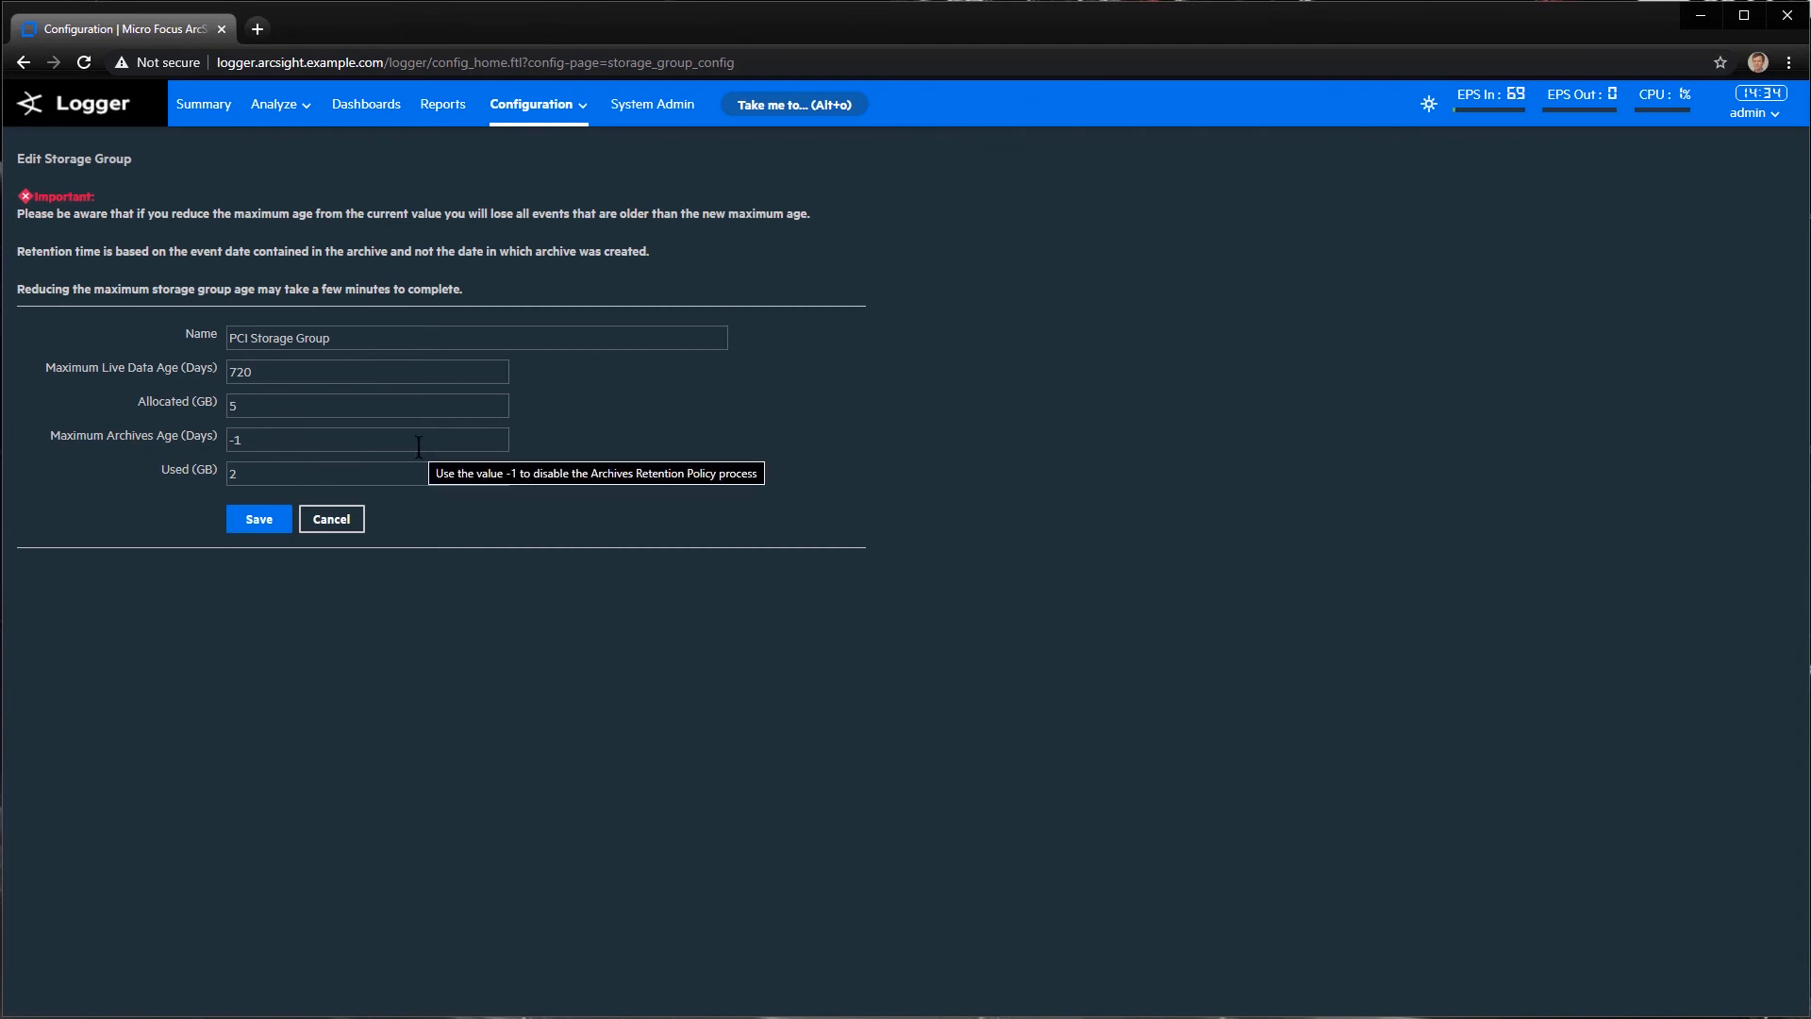
pyautogui.click(275, 369)
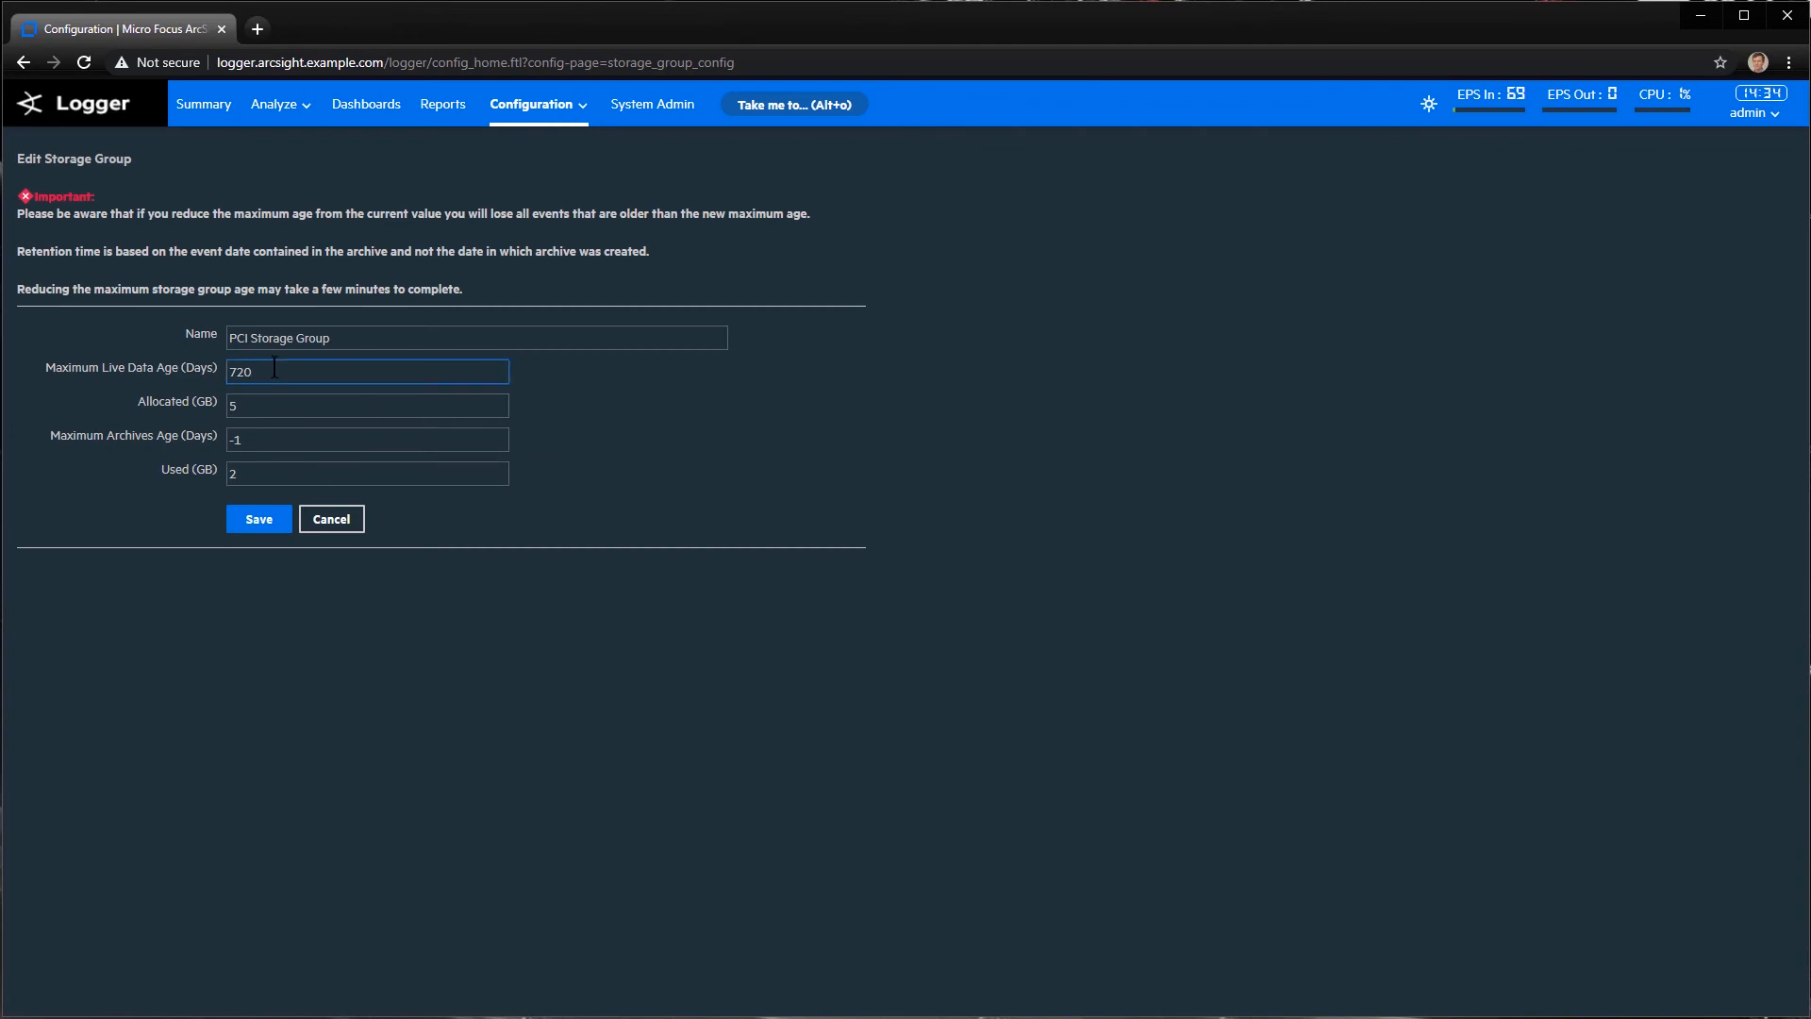
pyautogui.click(271, 406)
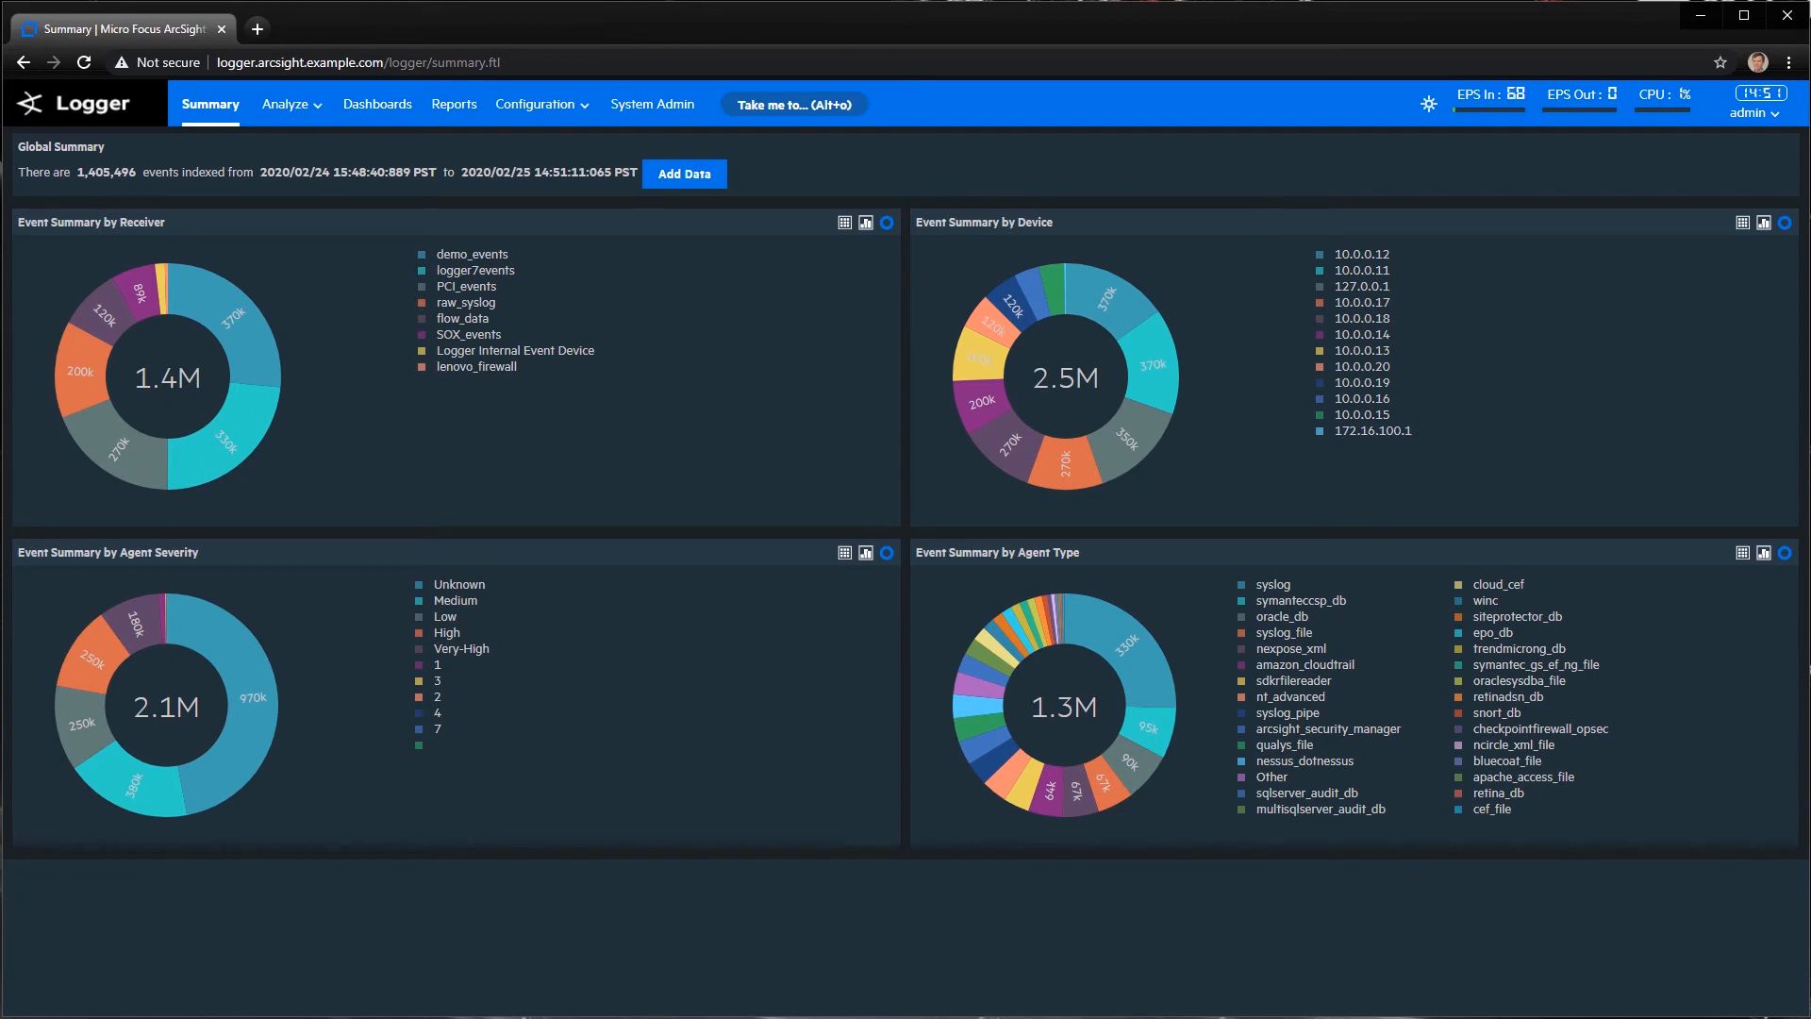
# Open Classic Search, collapse the active searches list, and run an empty query over the last 30 minutes
pyautogui.click(279, 115)
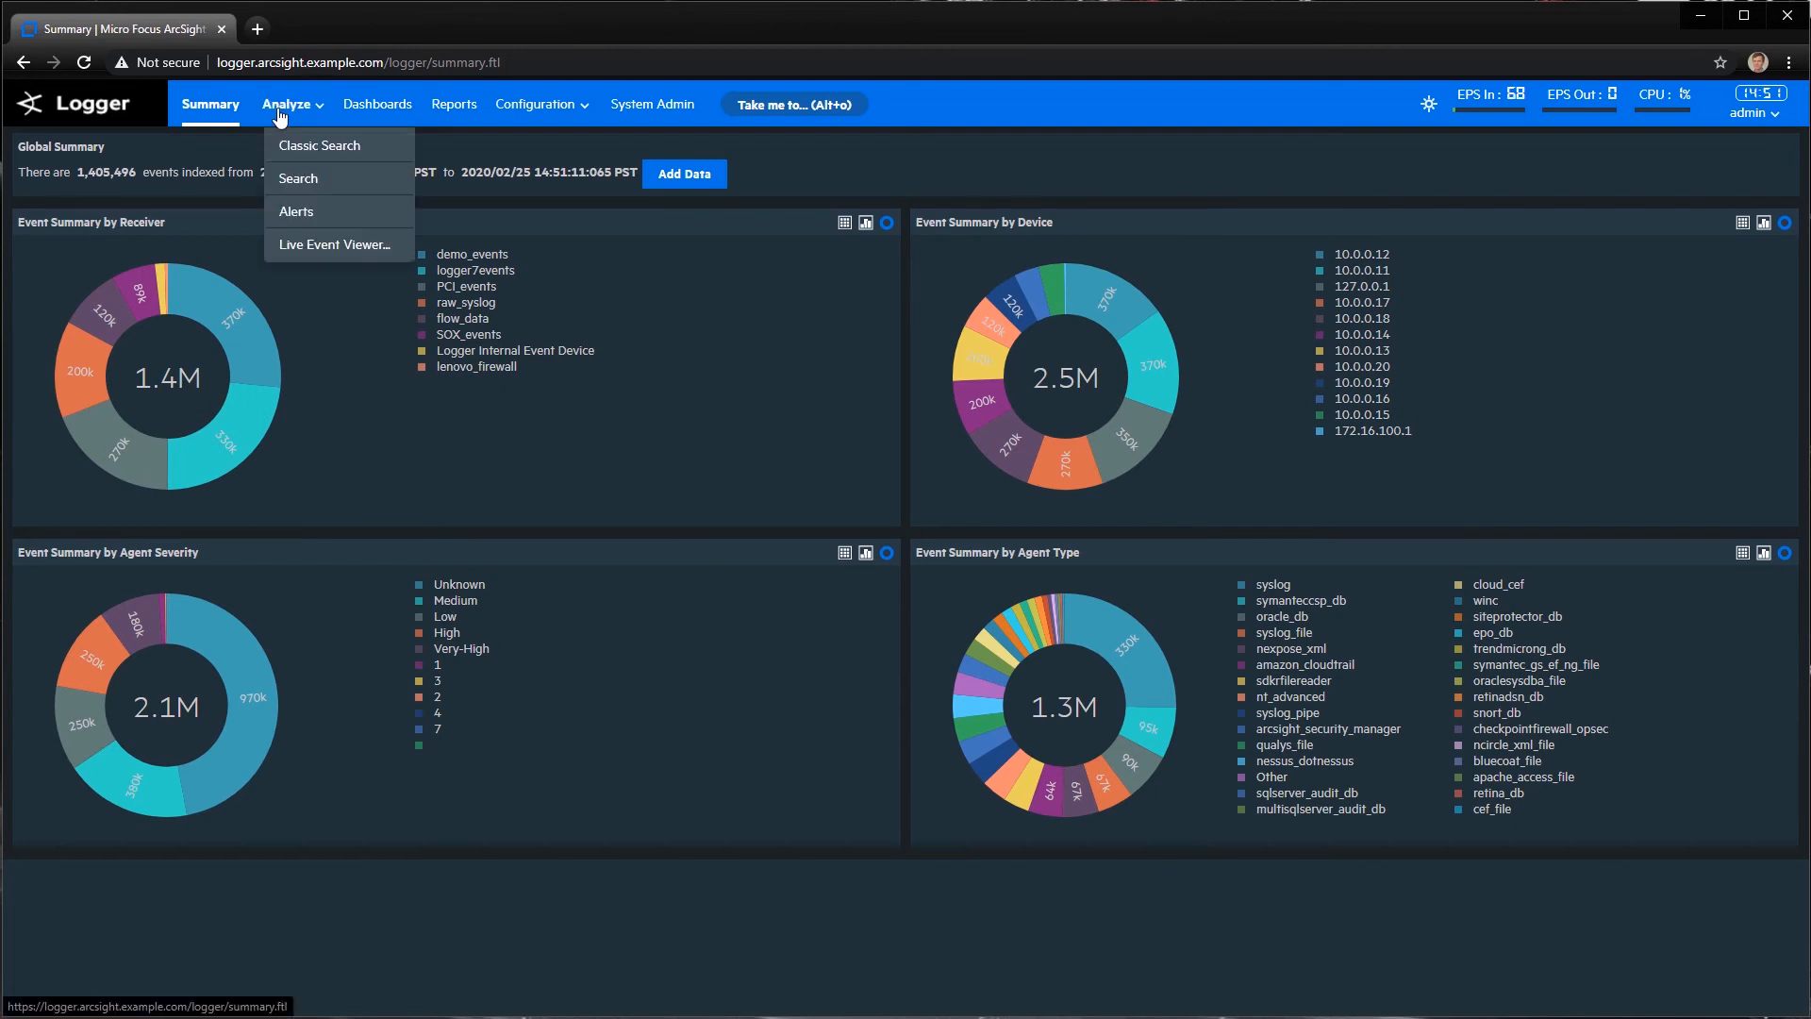
pyautogui.click(297, 147)
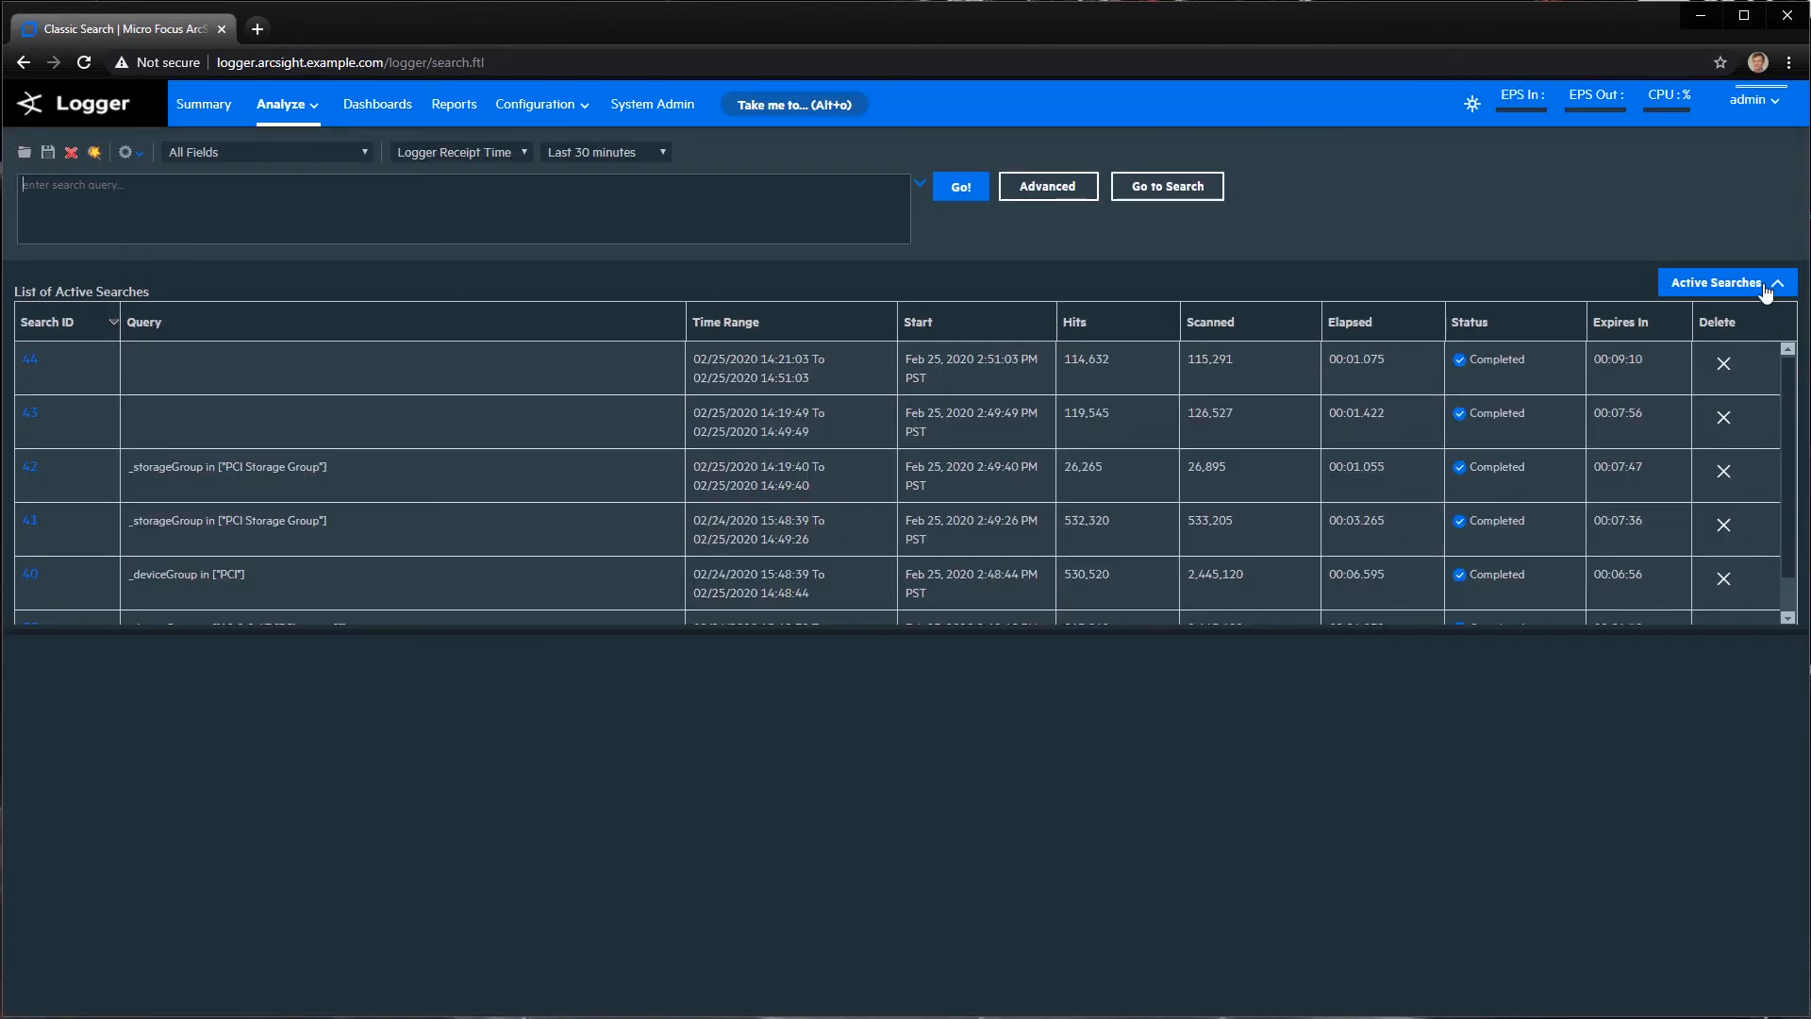
pyautogui.click(1777, 283)
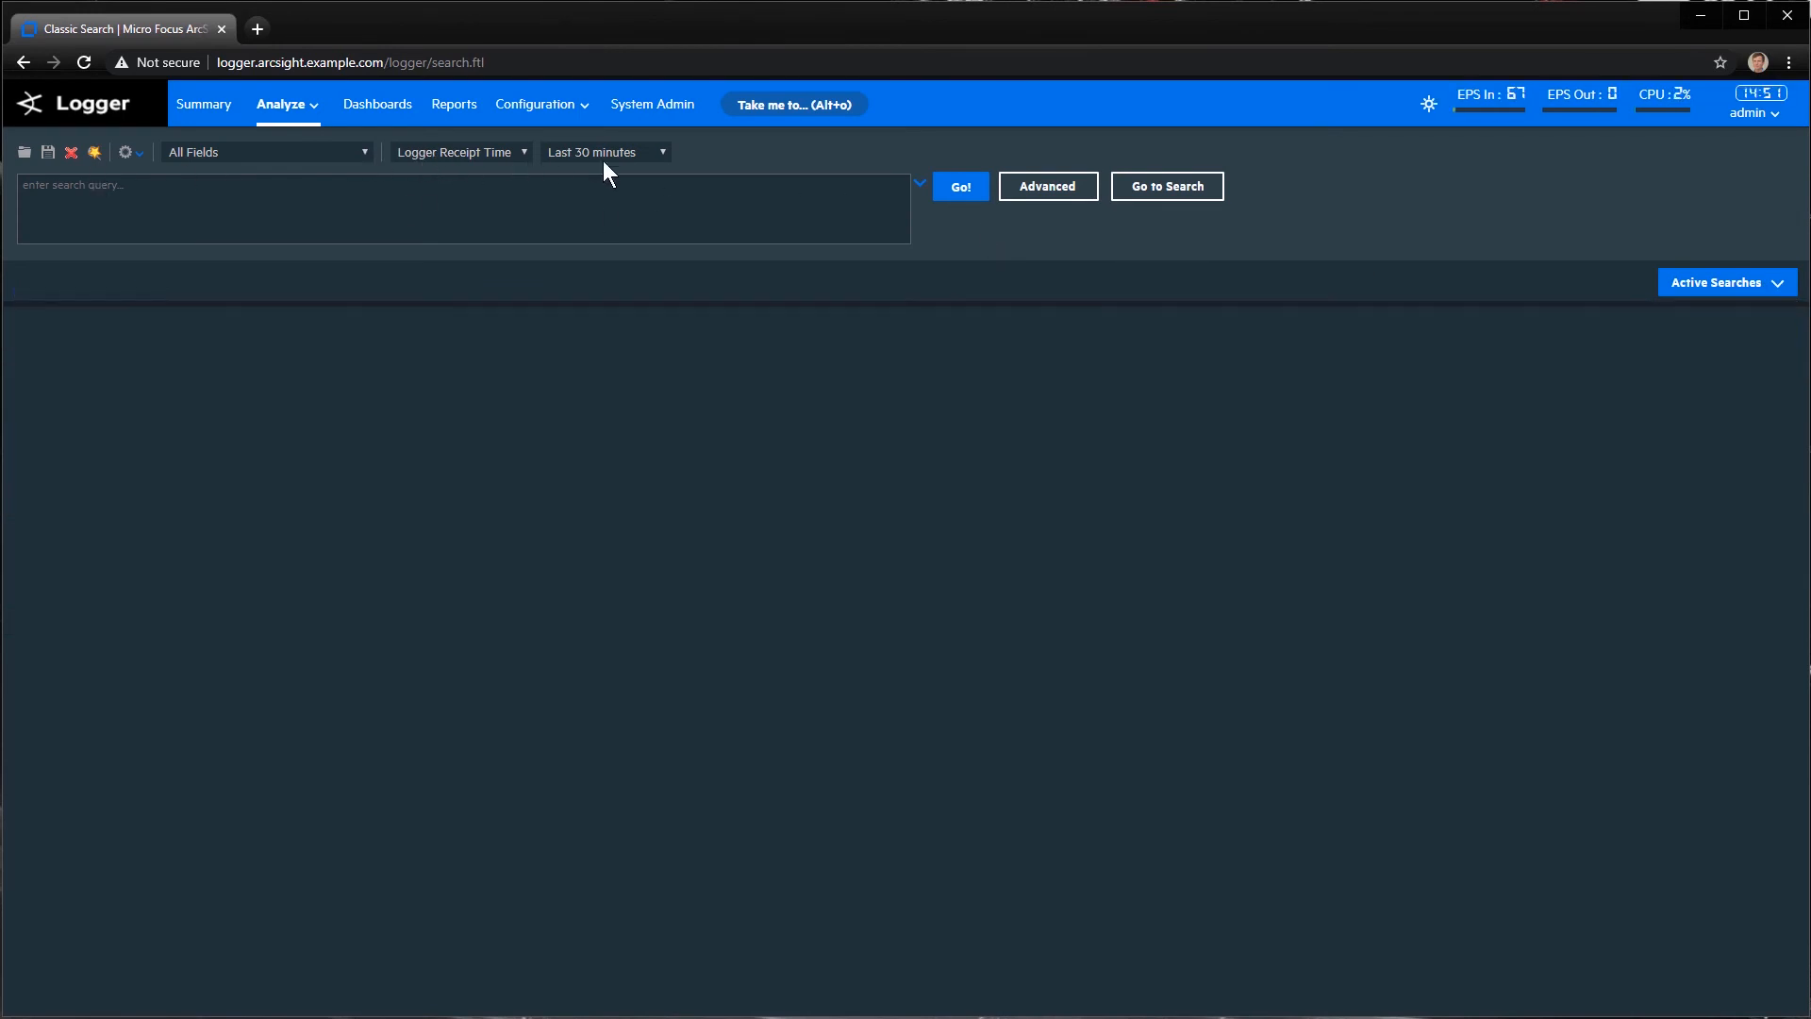
pyautogui.click(961, 189)
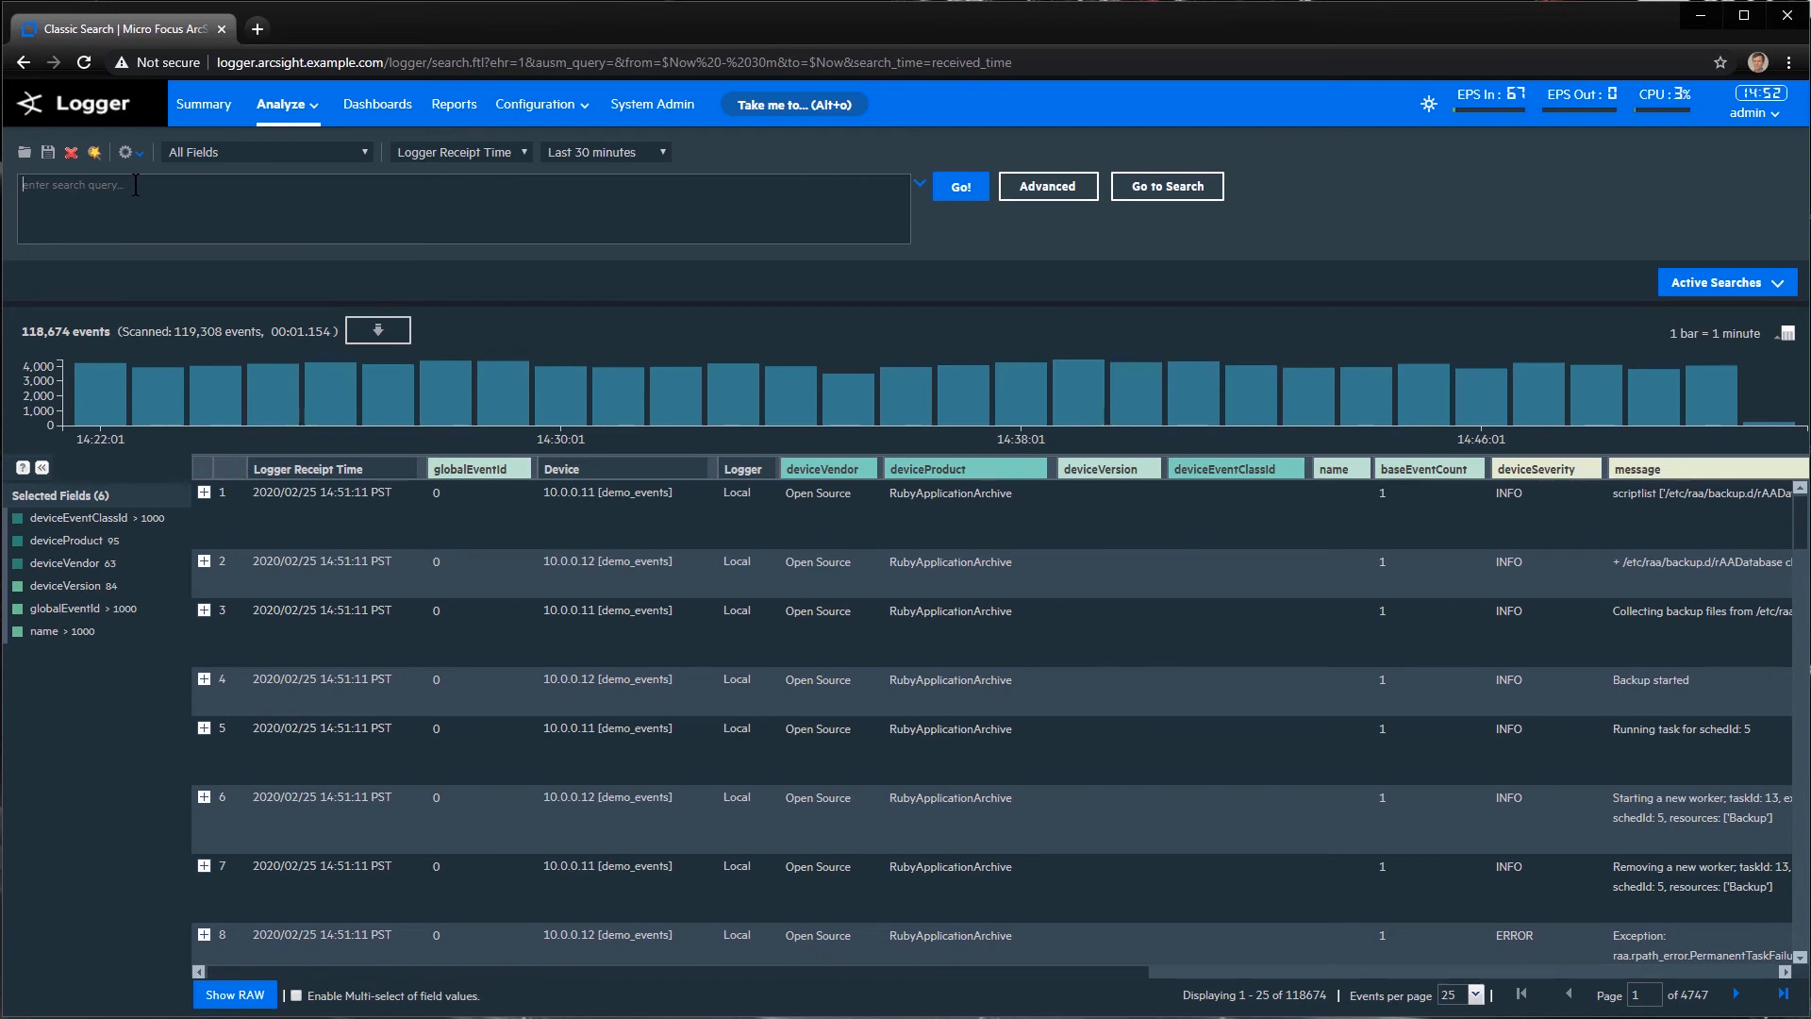
# Search the last 30 minutes of events with the query _storageGroup in ["PCI Storage Group"]
pyautogui.click(136, 184)
pyautogui.write('_storageGroup in ["PC Storage Group"]')
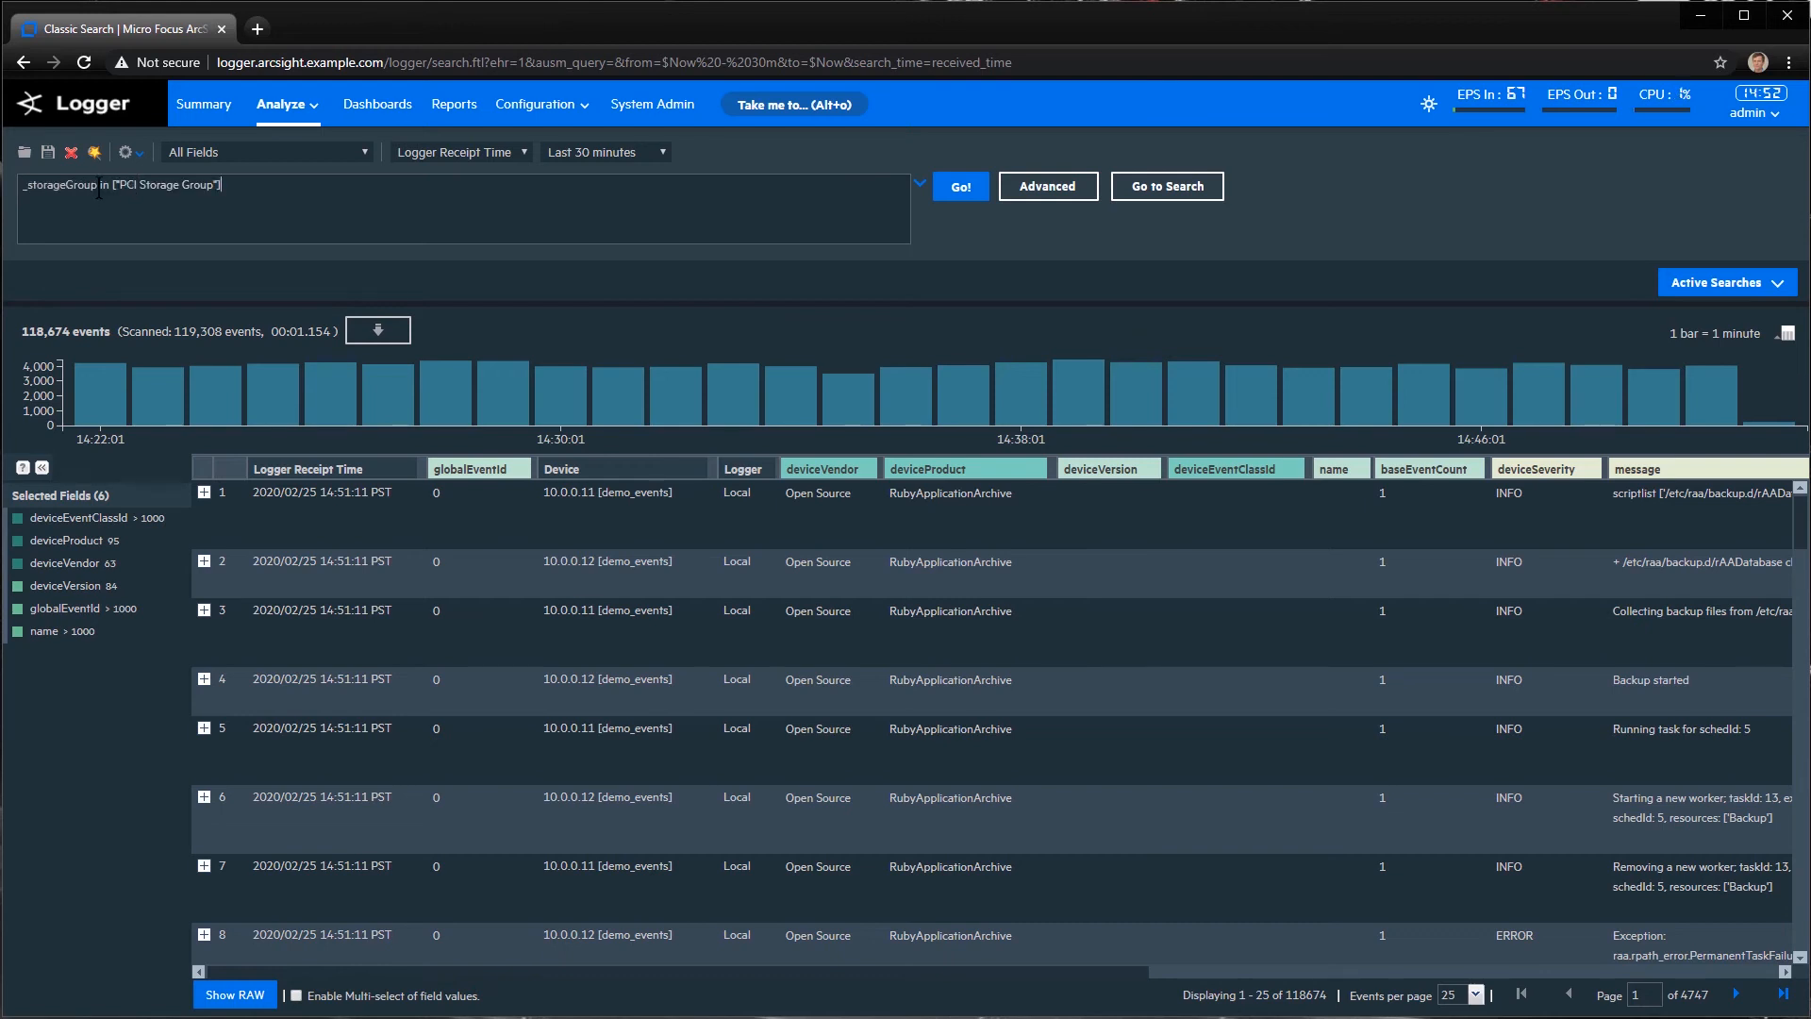
pyautogui.doubleClick(92, 185)
pyautogui.click(256, 201)
pyautogui.moveTo(301, 192); pyautogui.dragTo(23, 190)
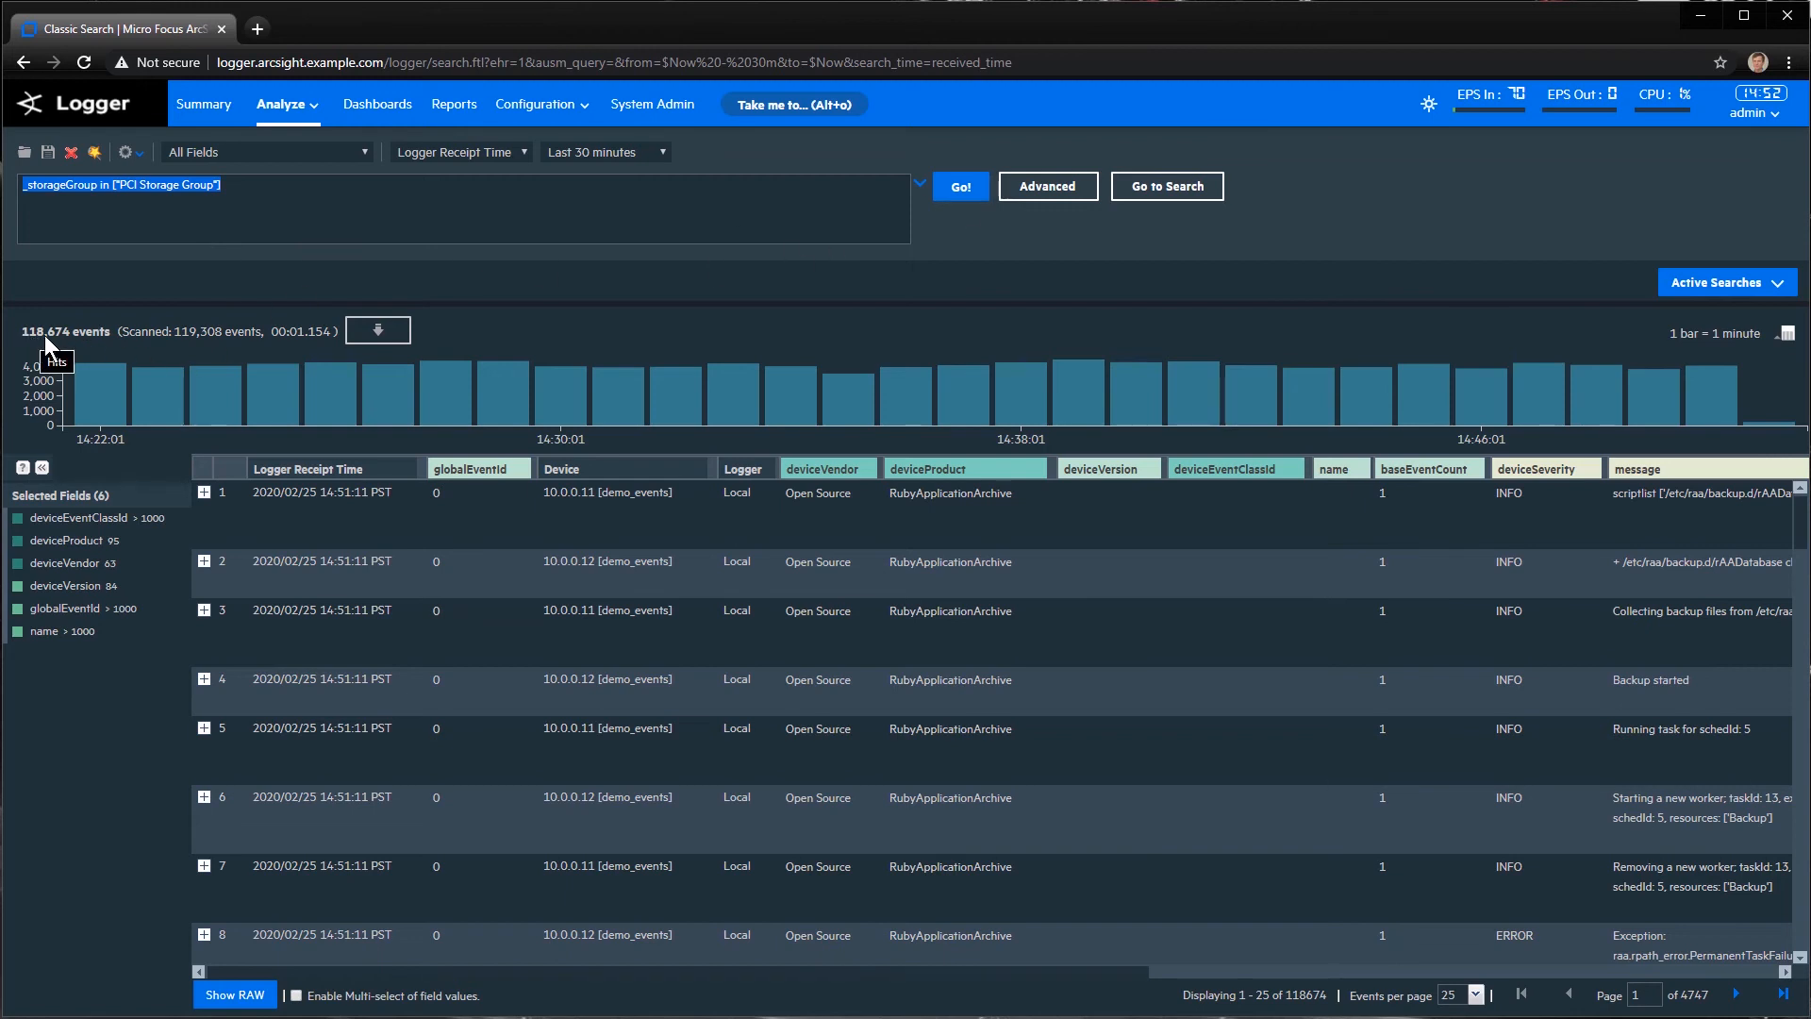
pyautogui.click(963, 189)
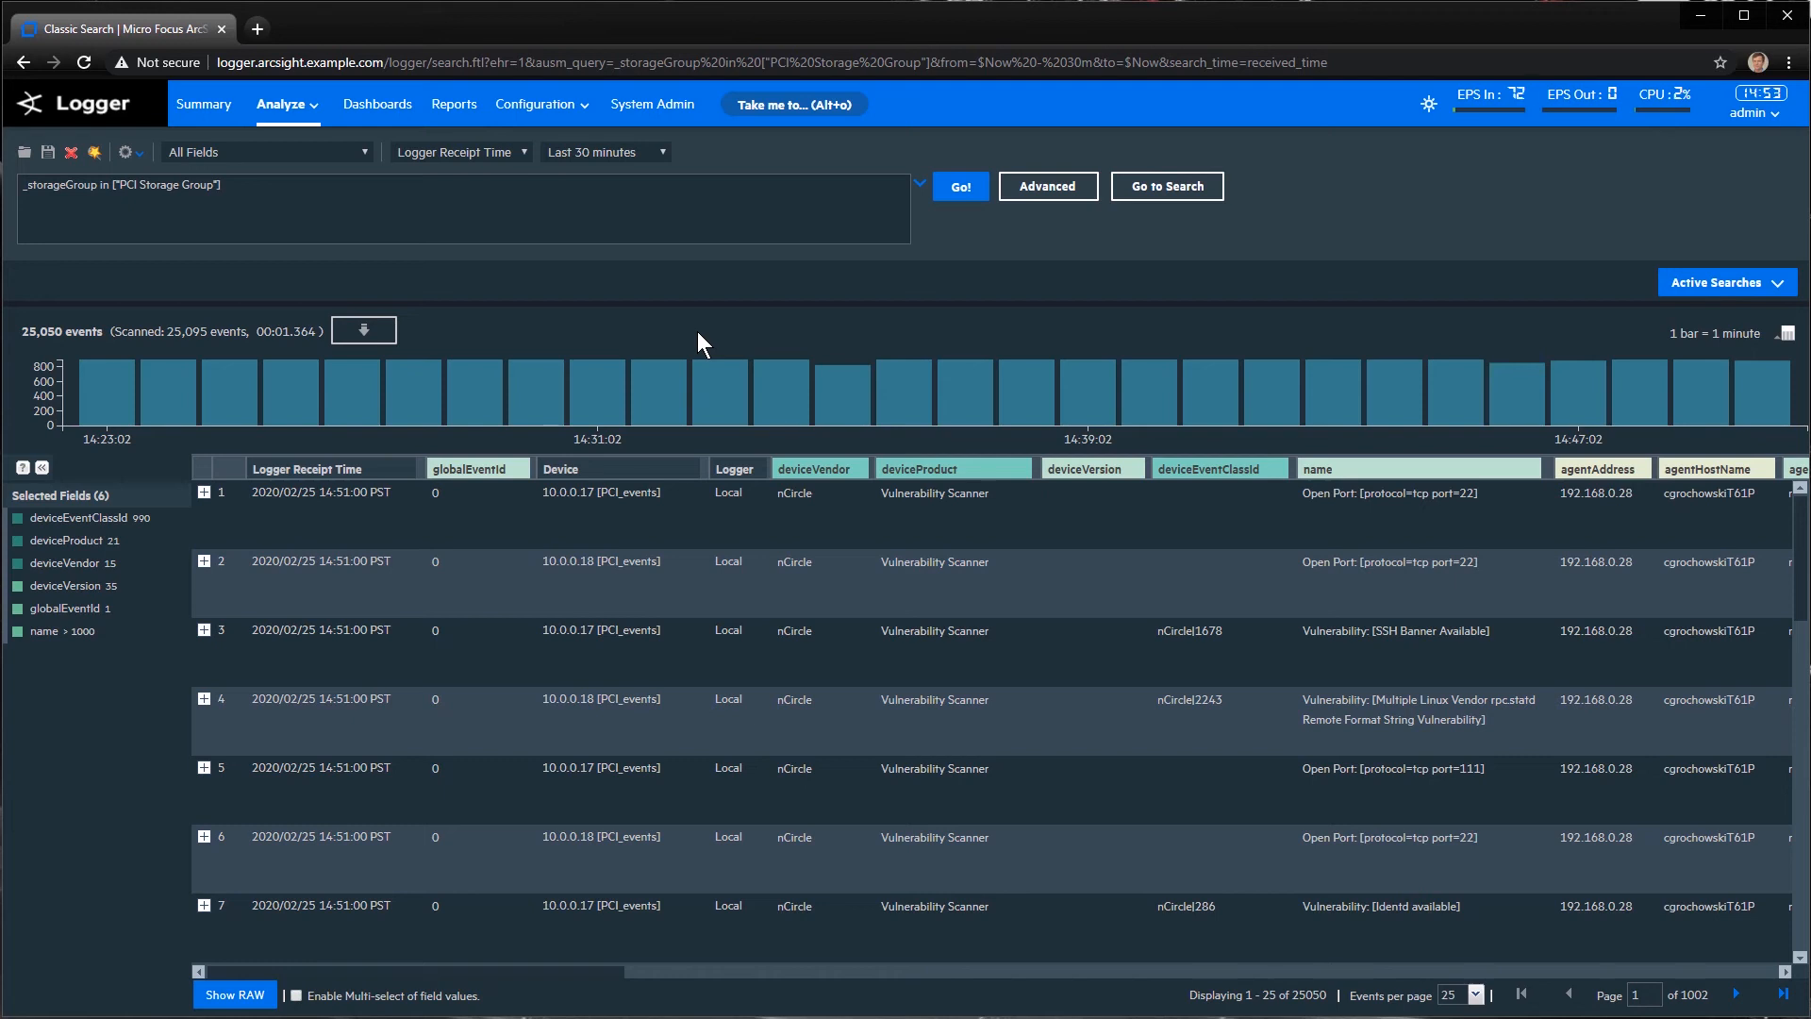
# Extend the storage group query with "| top sourceAddress" and run it to rank the most common source addresses
pyautogui.click(448, 198)
pyautogui.write('| top ')
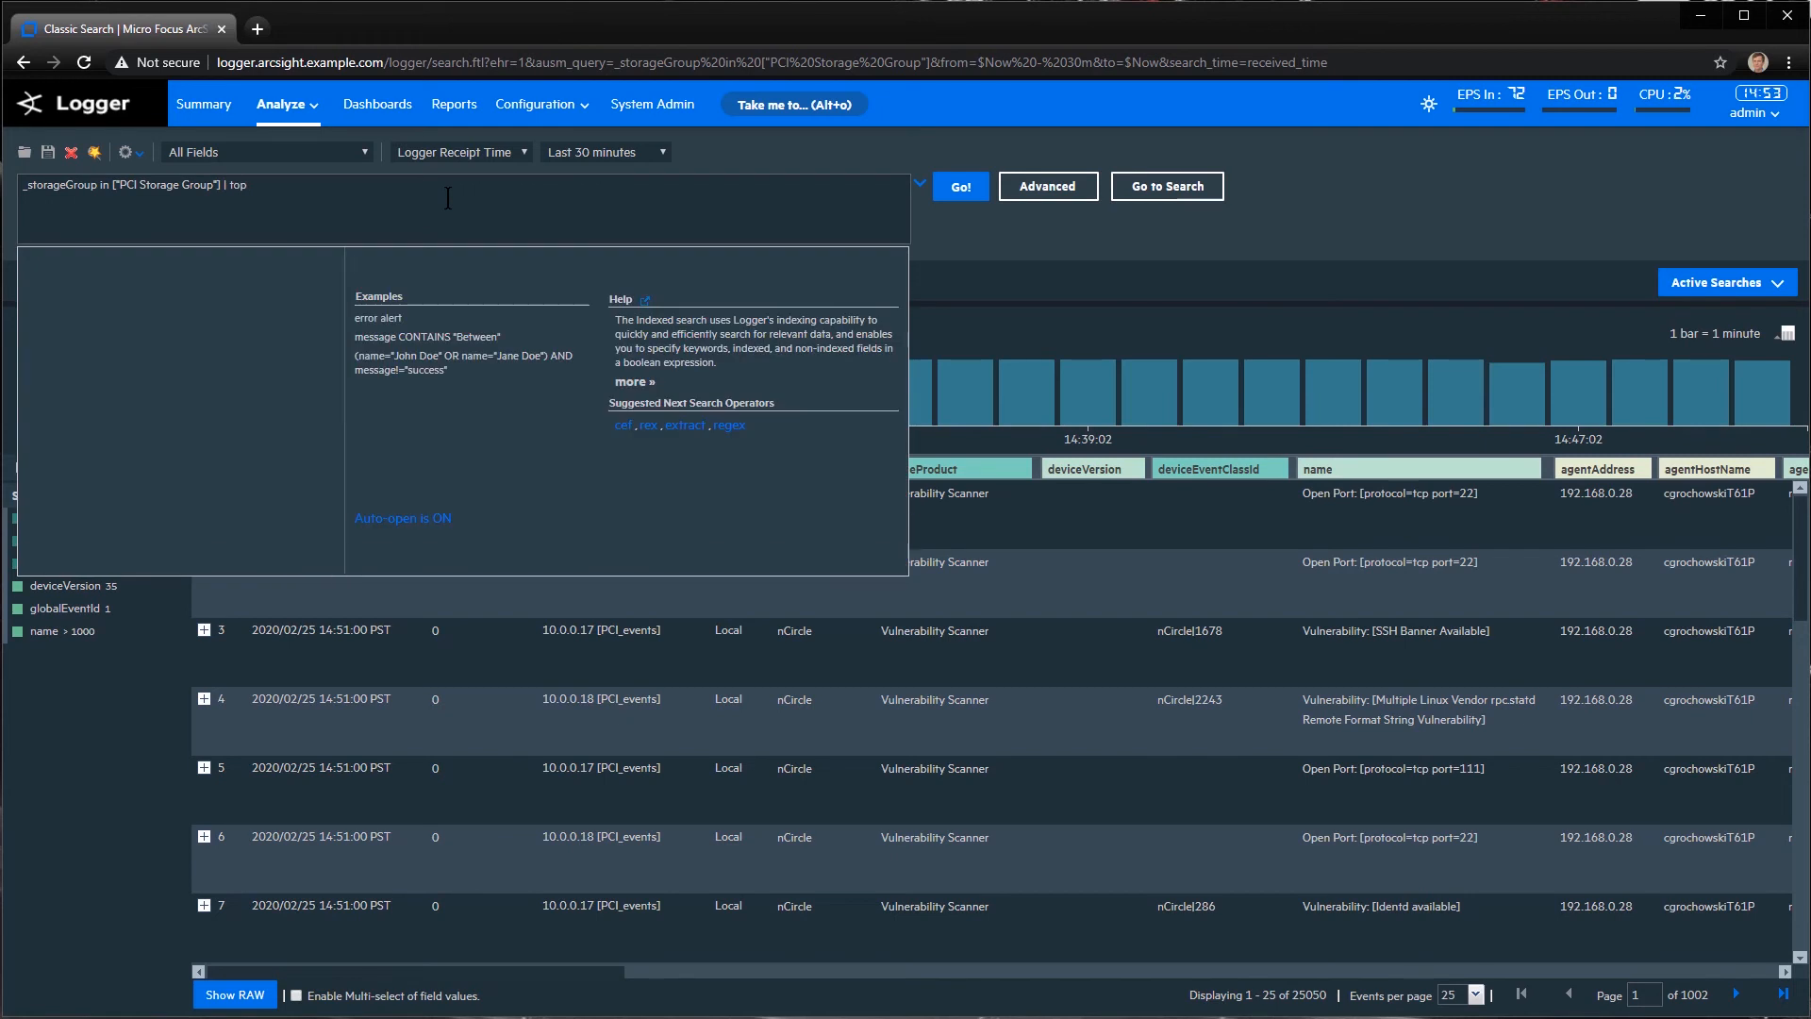
pyautogui.write('surceAd')
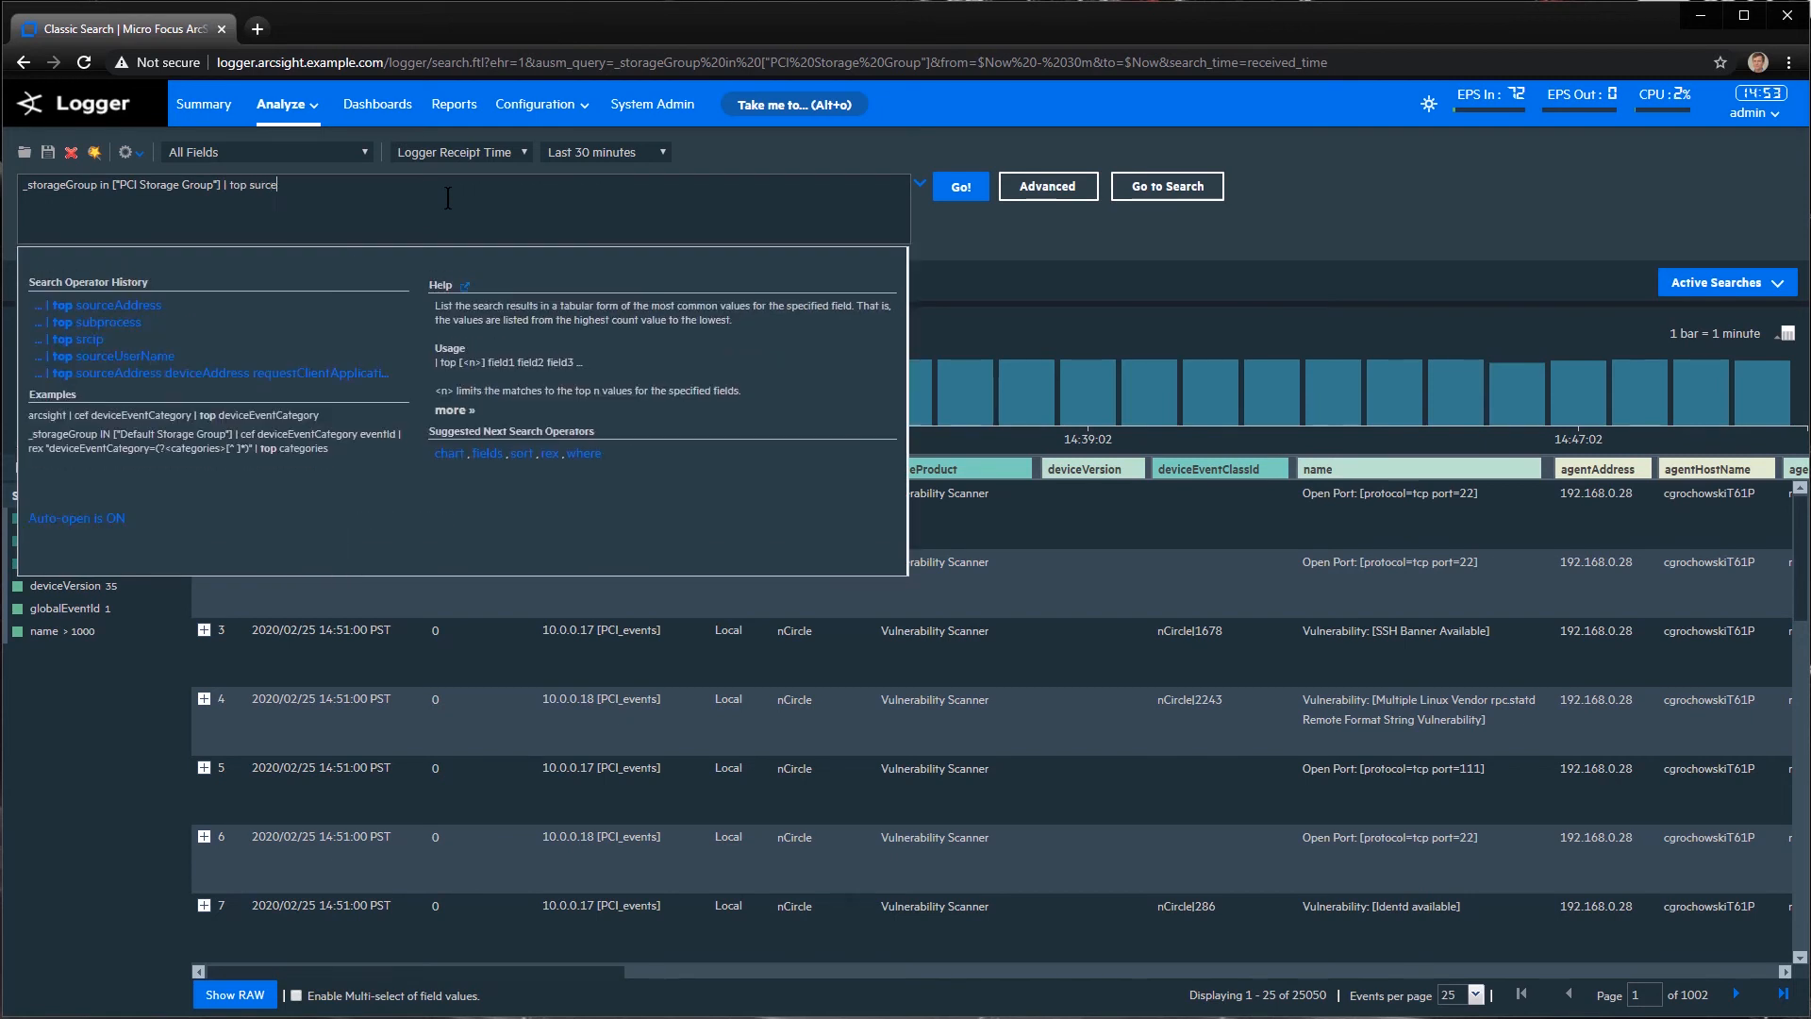
pyautogui.press('BackSpace')
pyautogui.press('BackSpace')
pyautogui.press('BackSpace')
pyautogui.press('BackSpace')
pyautogui.press('BackSpace')
pyautogui.press('BackSpace')
pyautogui.write('ourceAdd')
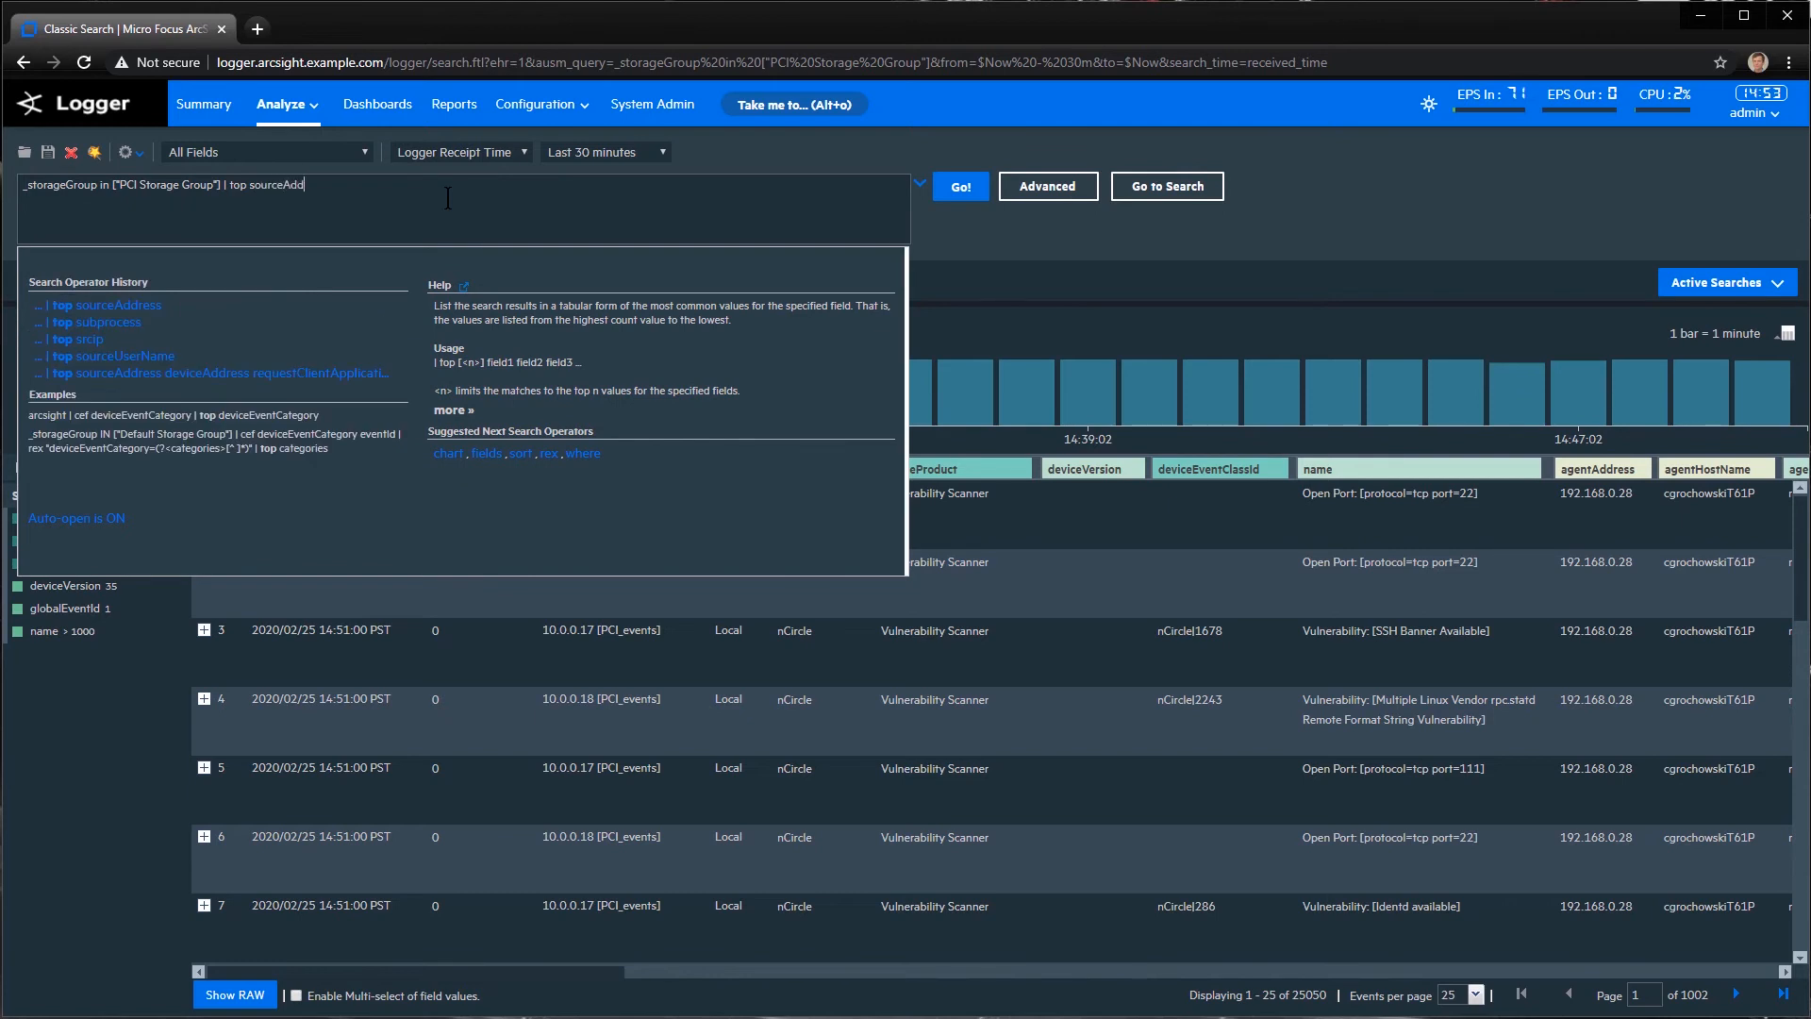
pyautogui.write('ress')
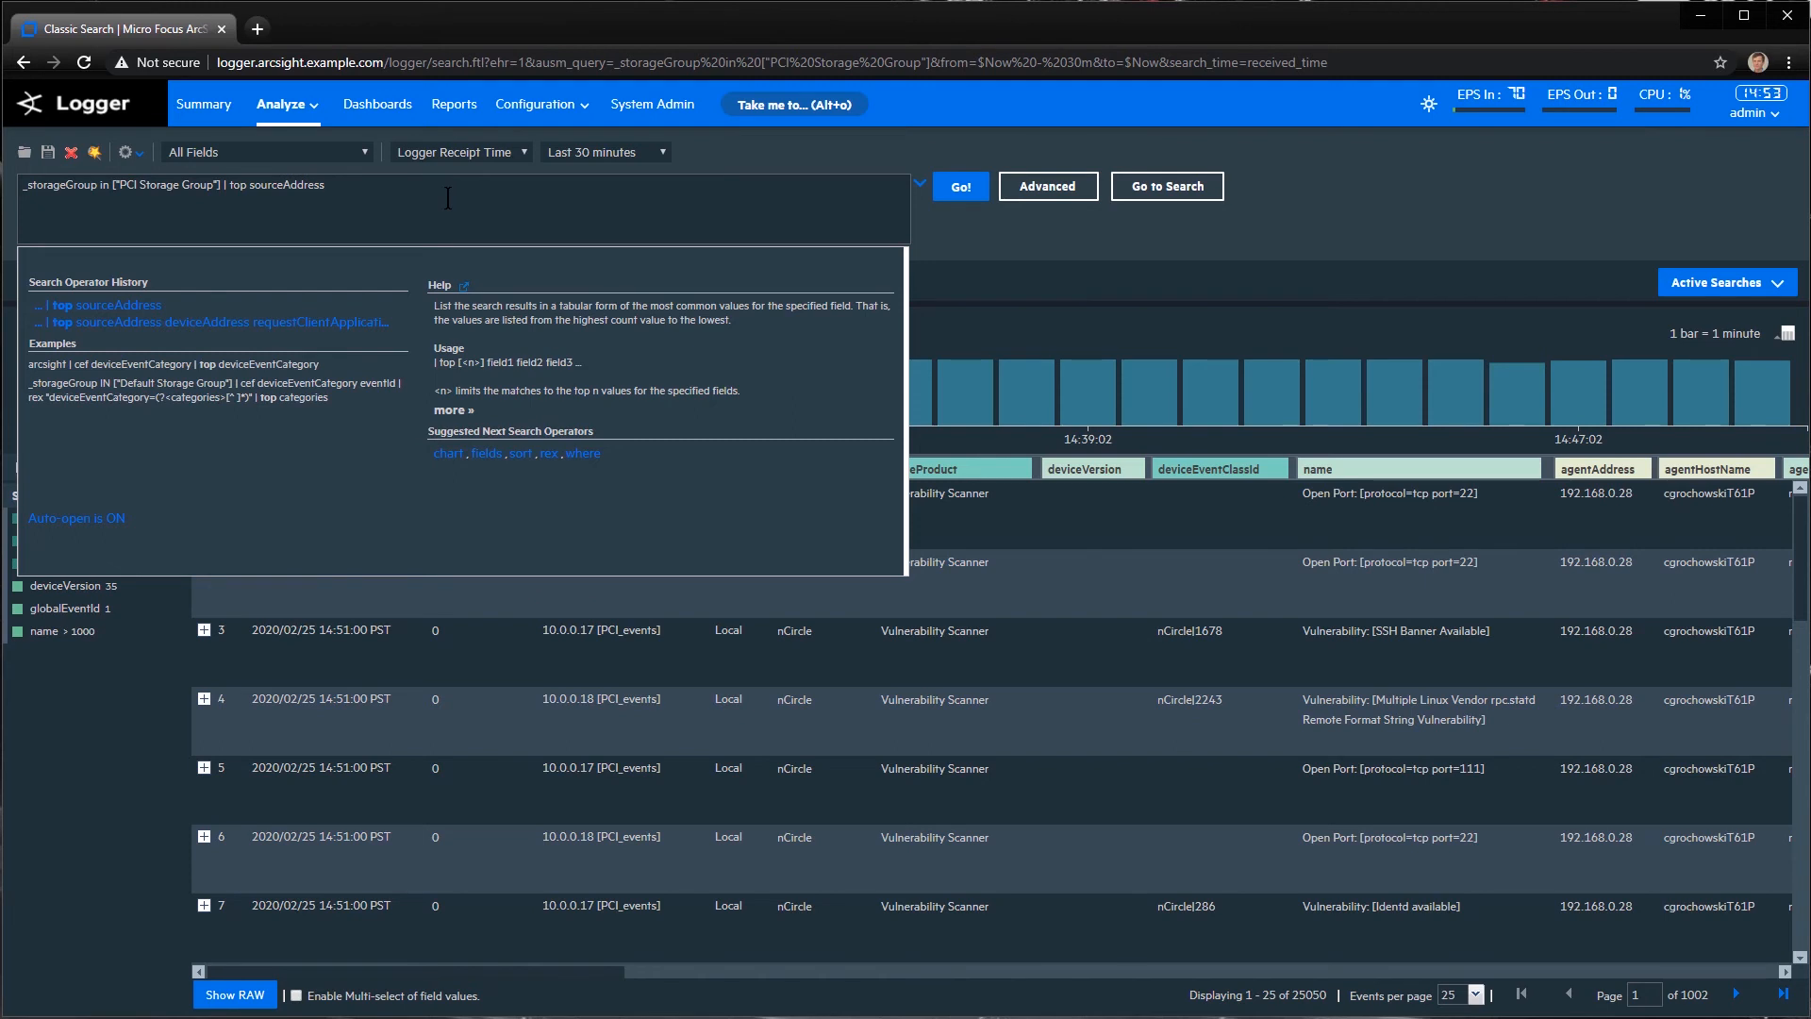
pyautogui.press('Return')
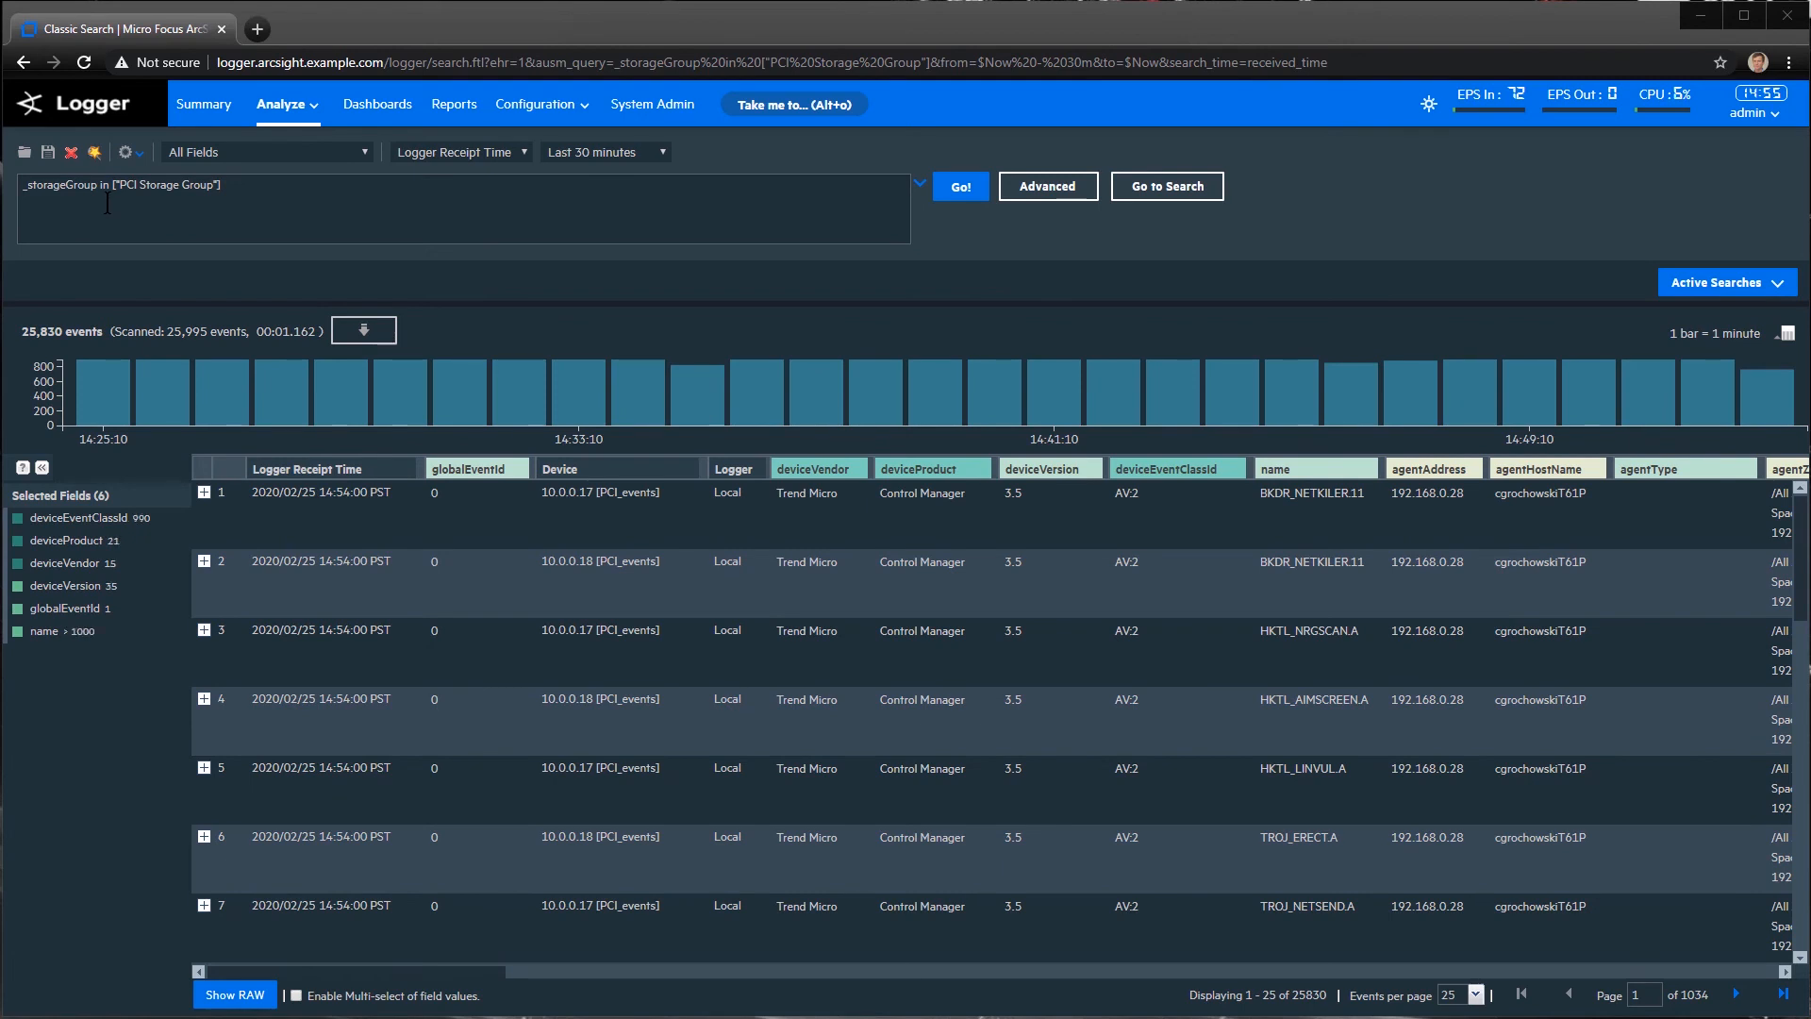
# Add the SOX Storage Group to the filter and run the query _storageGroup in ["PCI Storage Group", "SOX Storage Group"]
pyautogui.moveTo(117, 185); pyautogui.dragTo(222, 185)
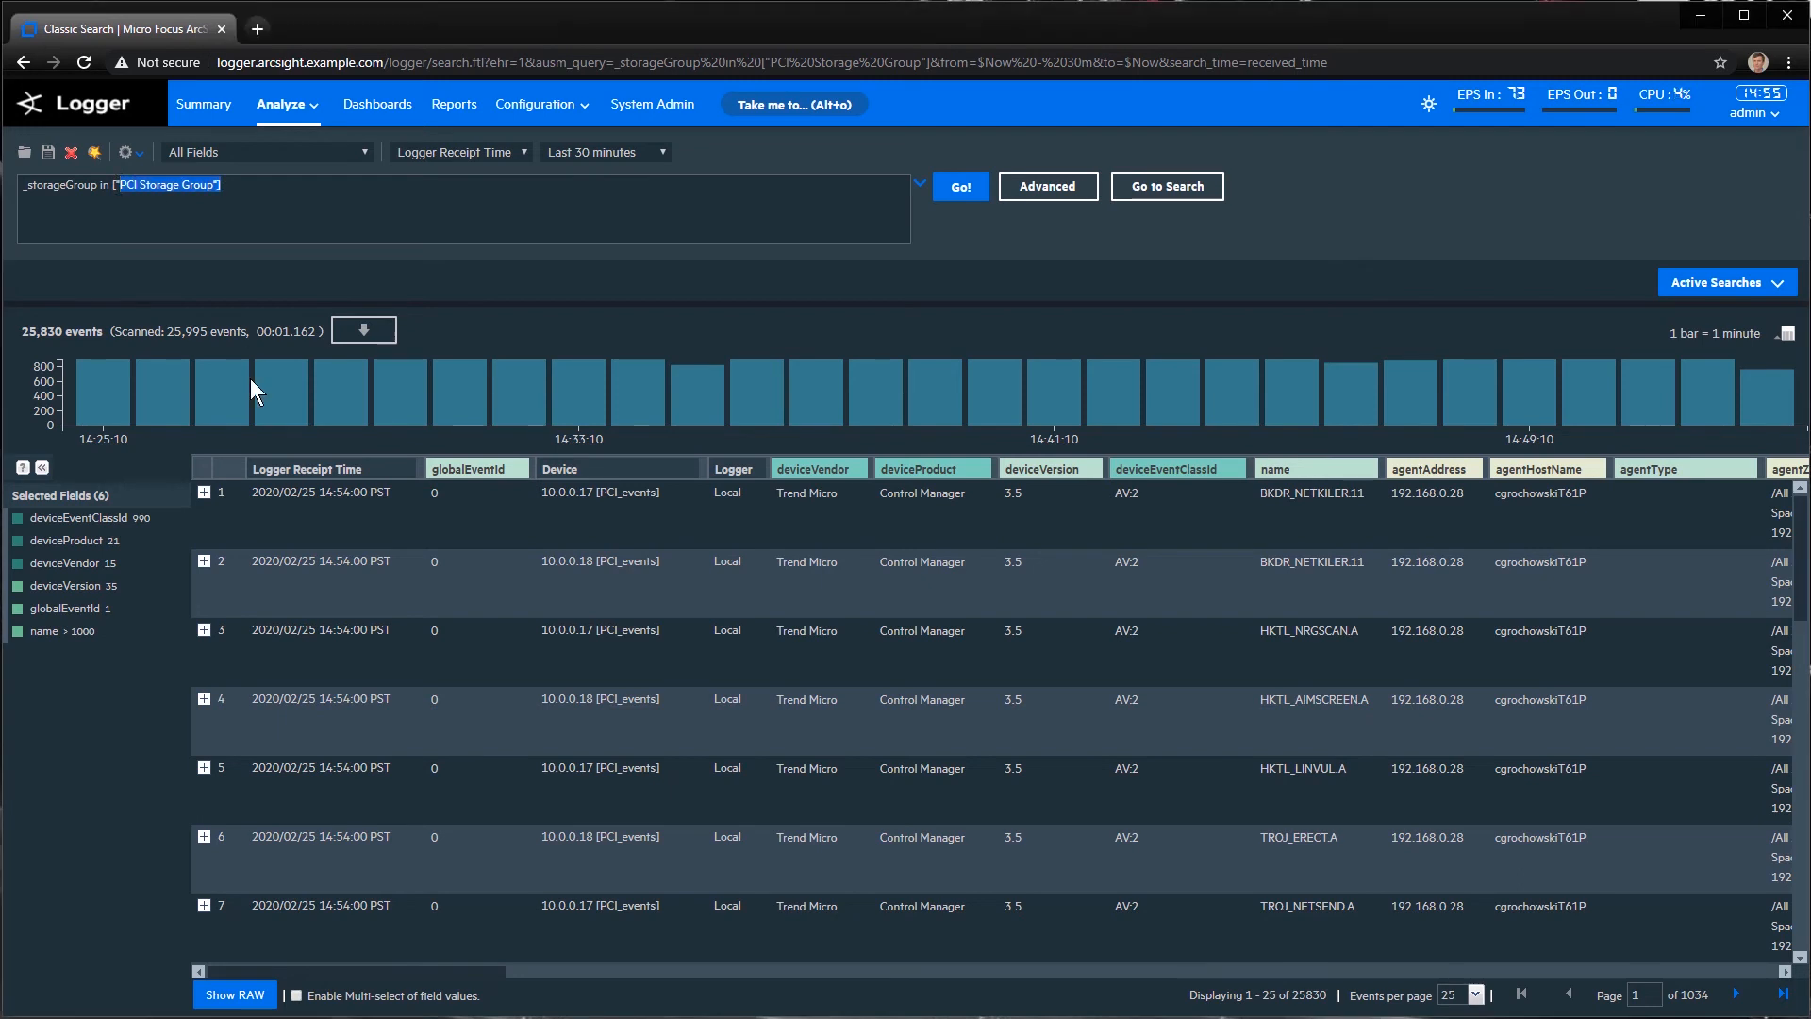
pyautogui.press('End')
pyautogui.press('Left')
pyautogui.write(',')
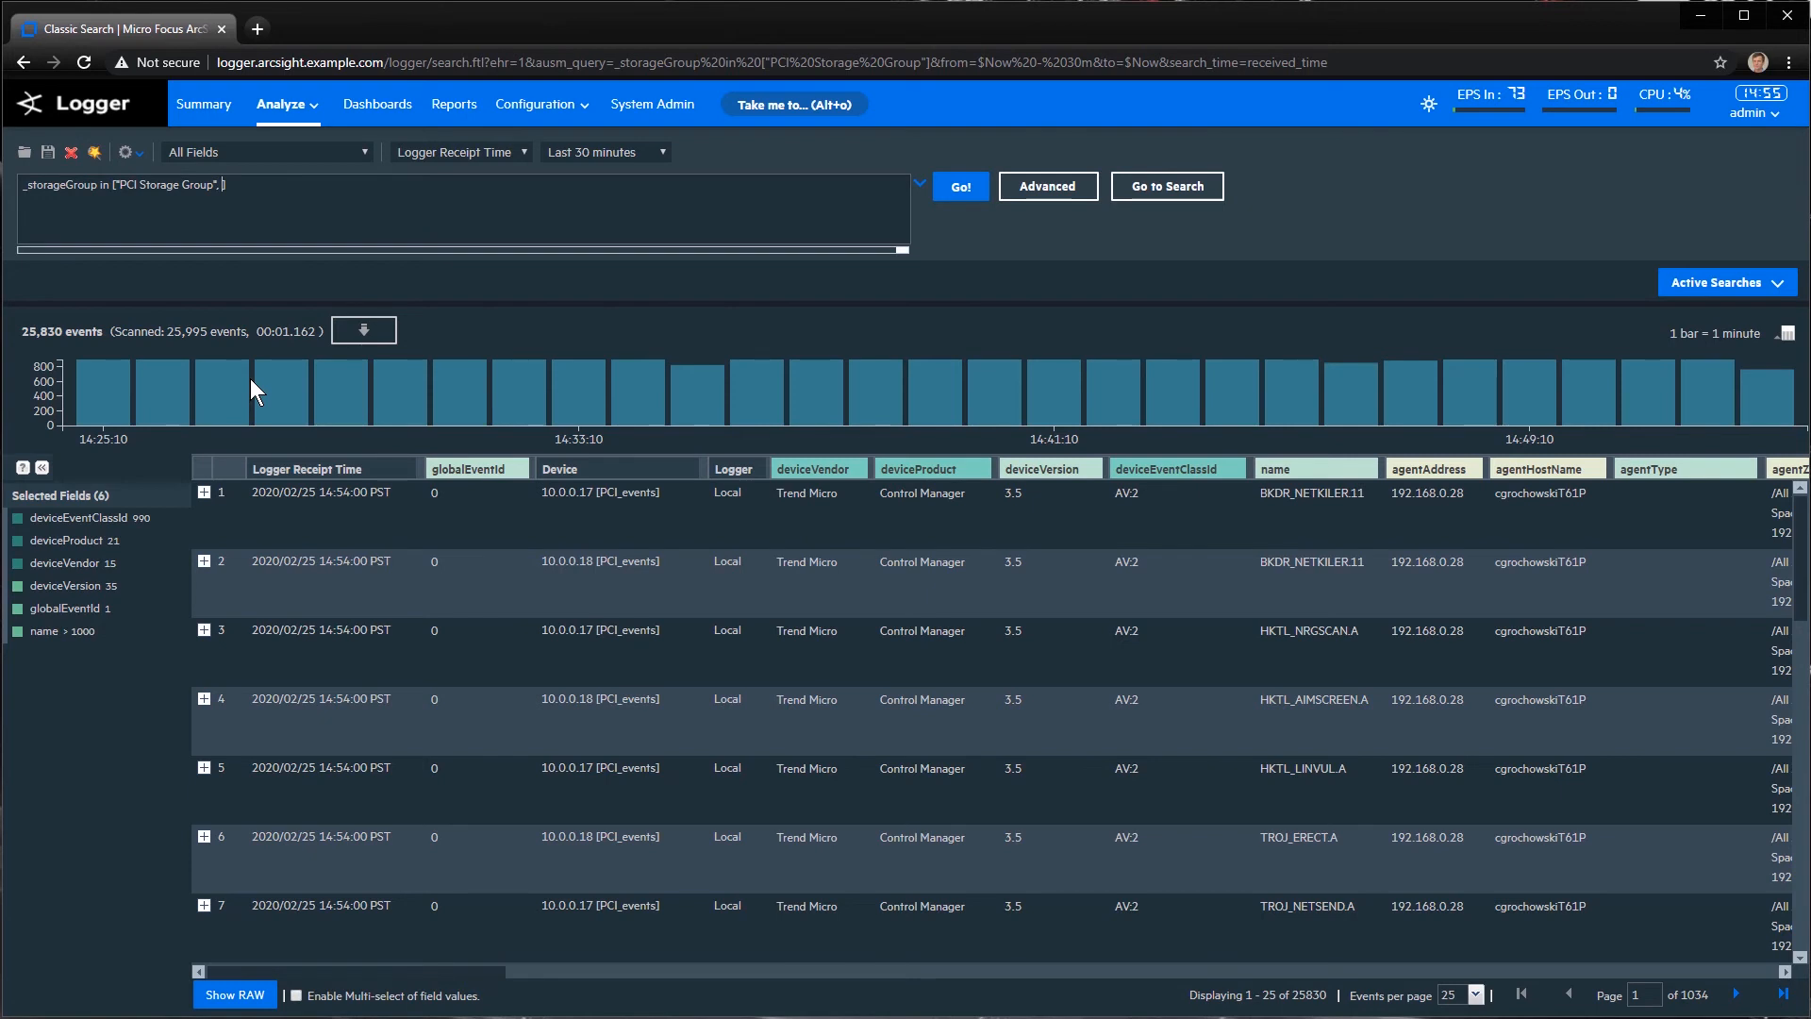
pyautogui.write(', "SOX Storage Group')
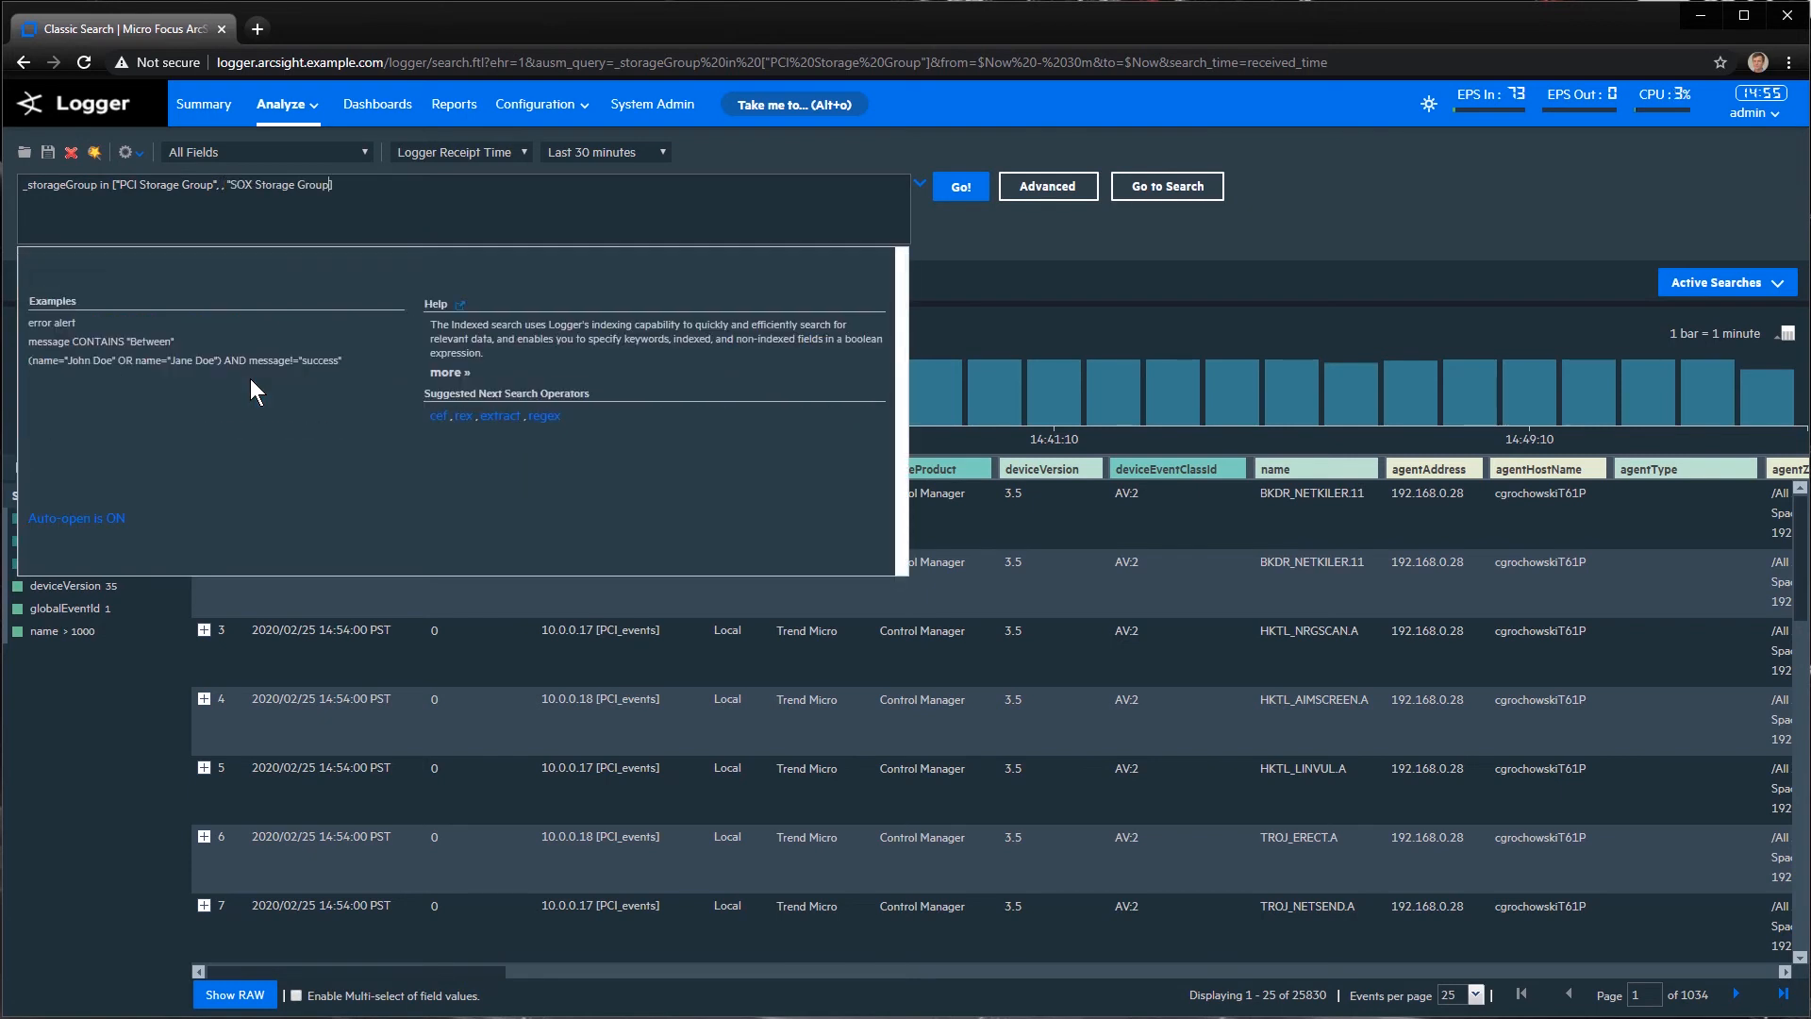
pyautogui.write('"')
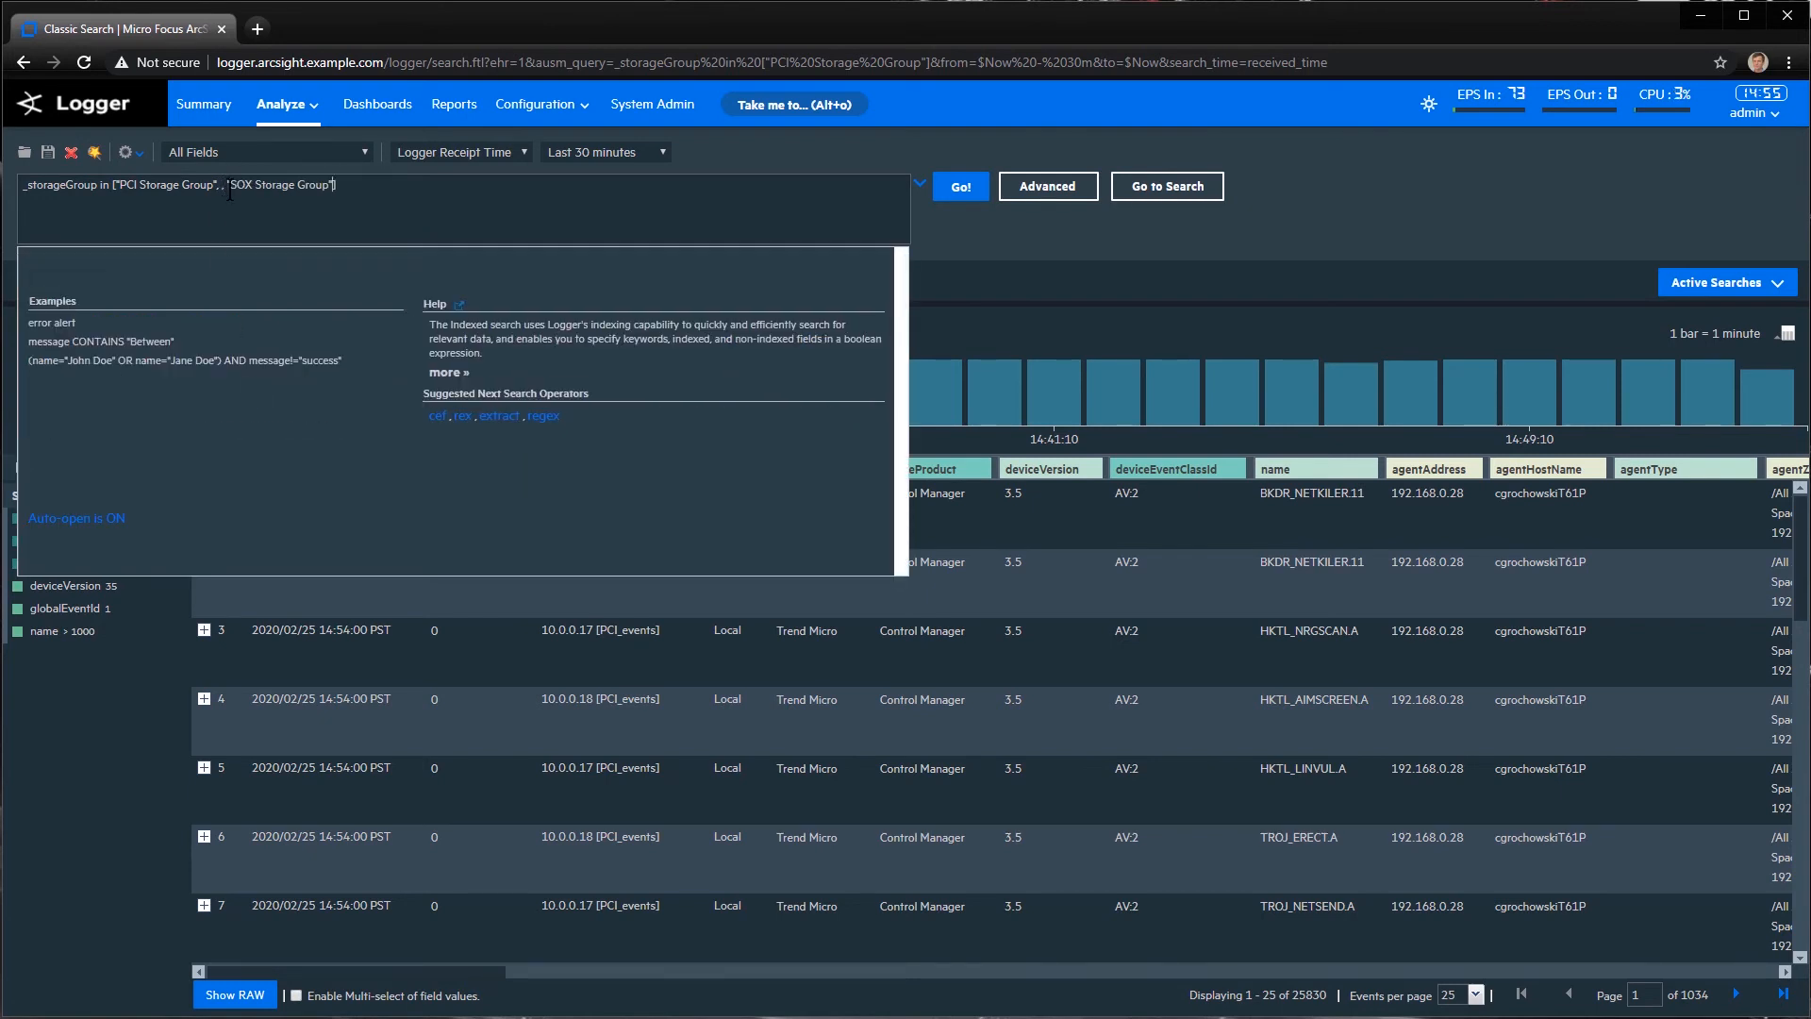
pyautogui.press('BackSpace')
pyautogui.press('BackSpace')
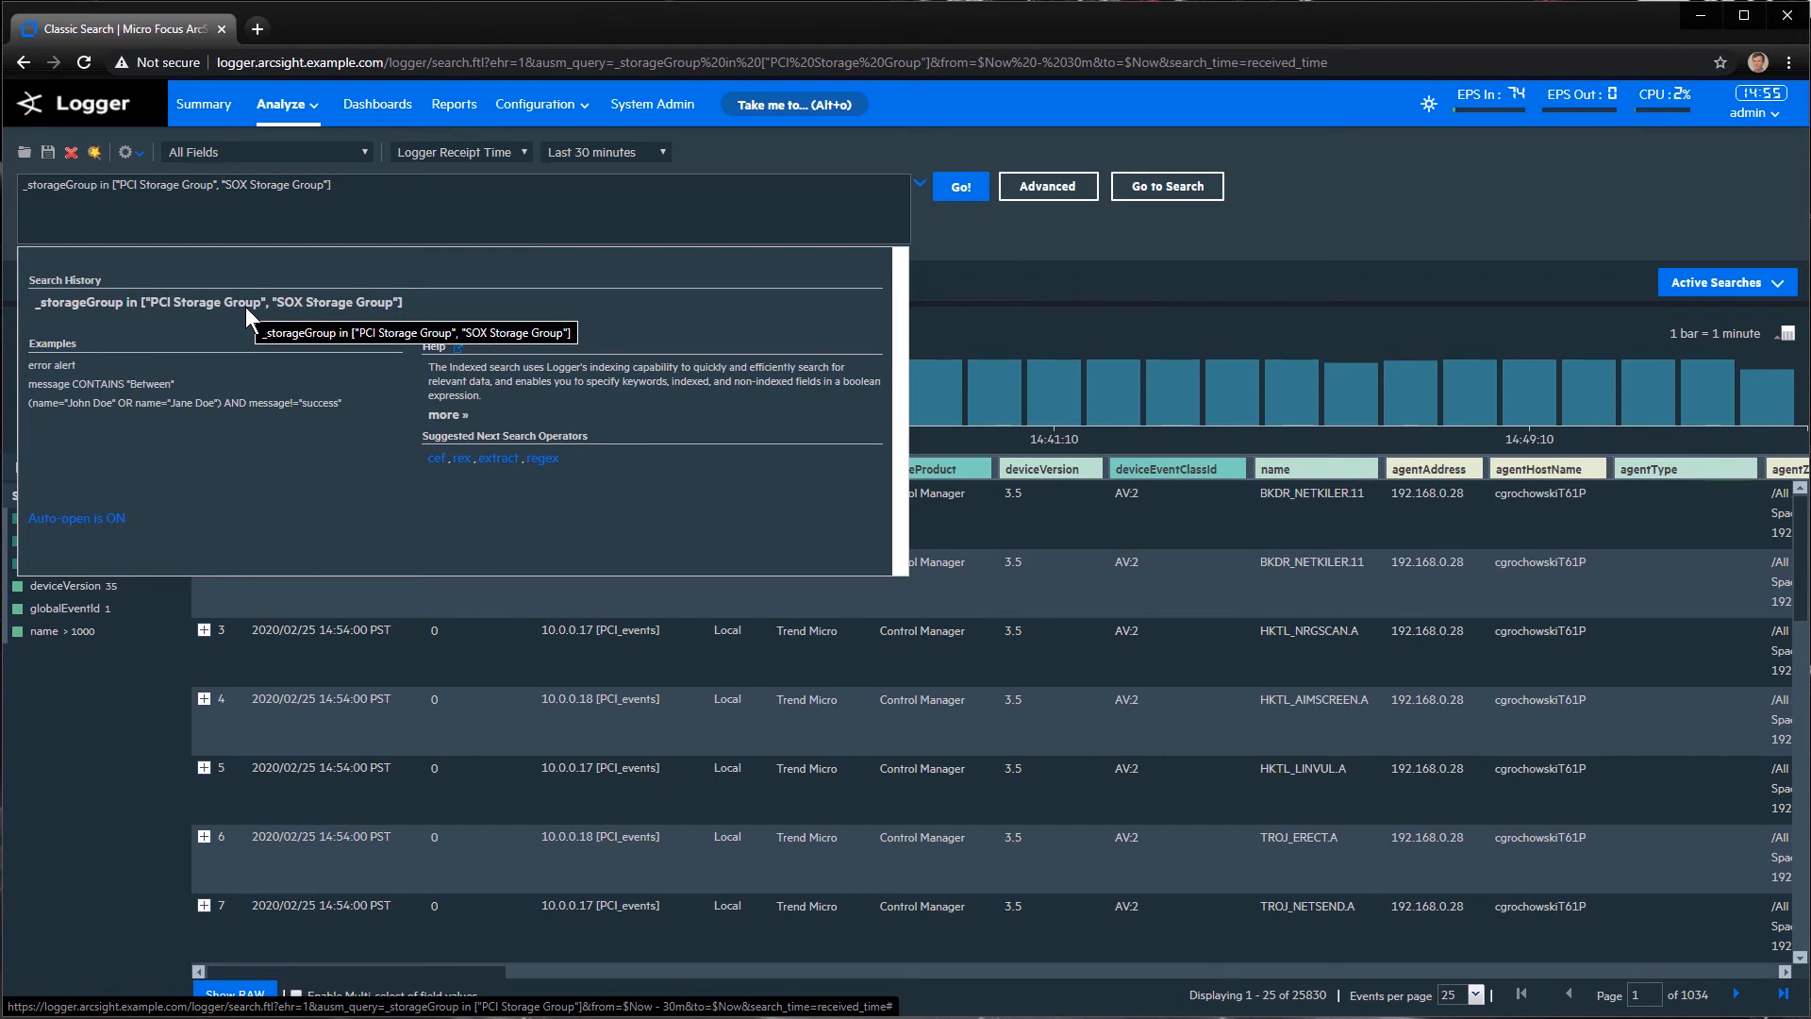
pyautogui.click(972, 198)
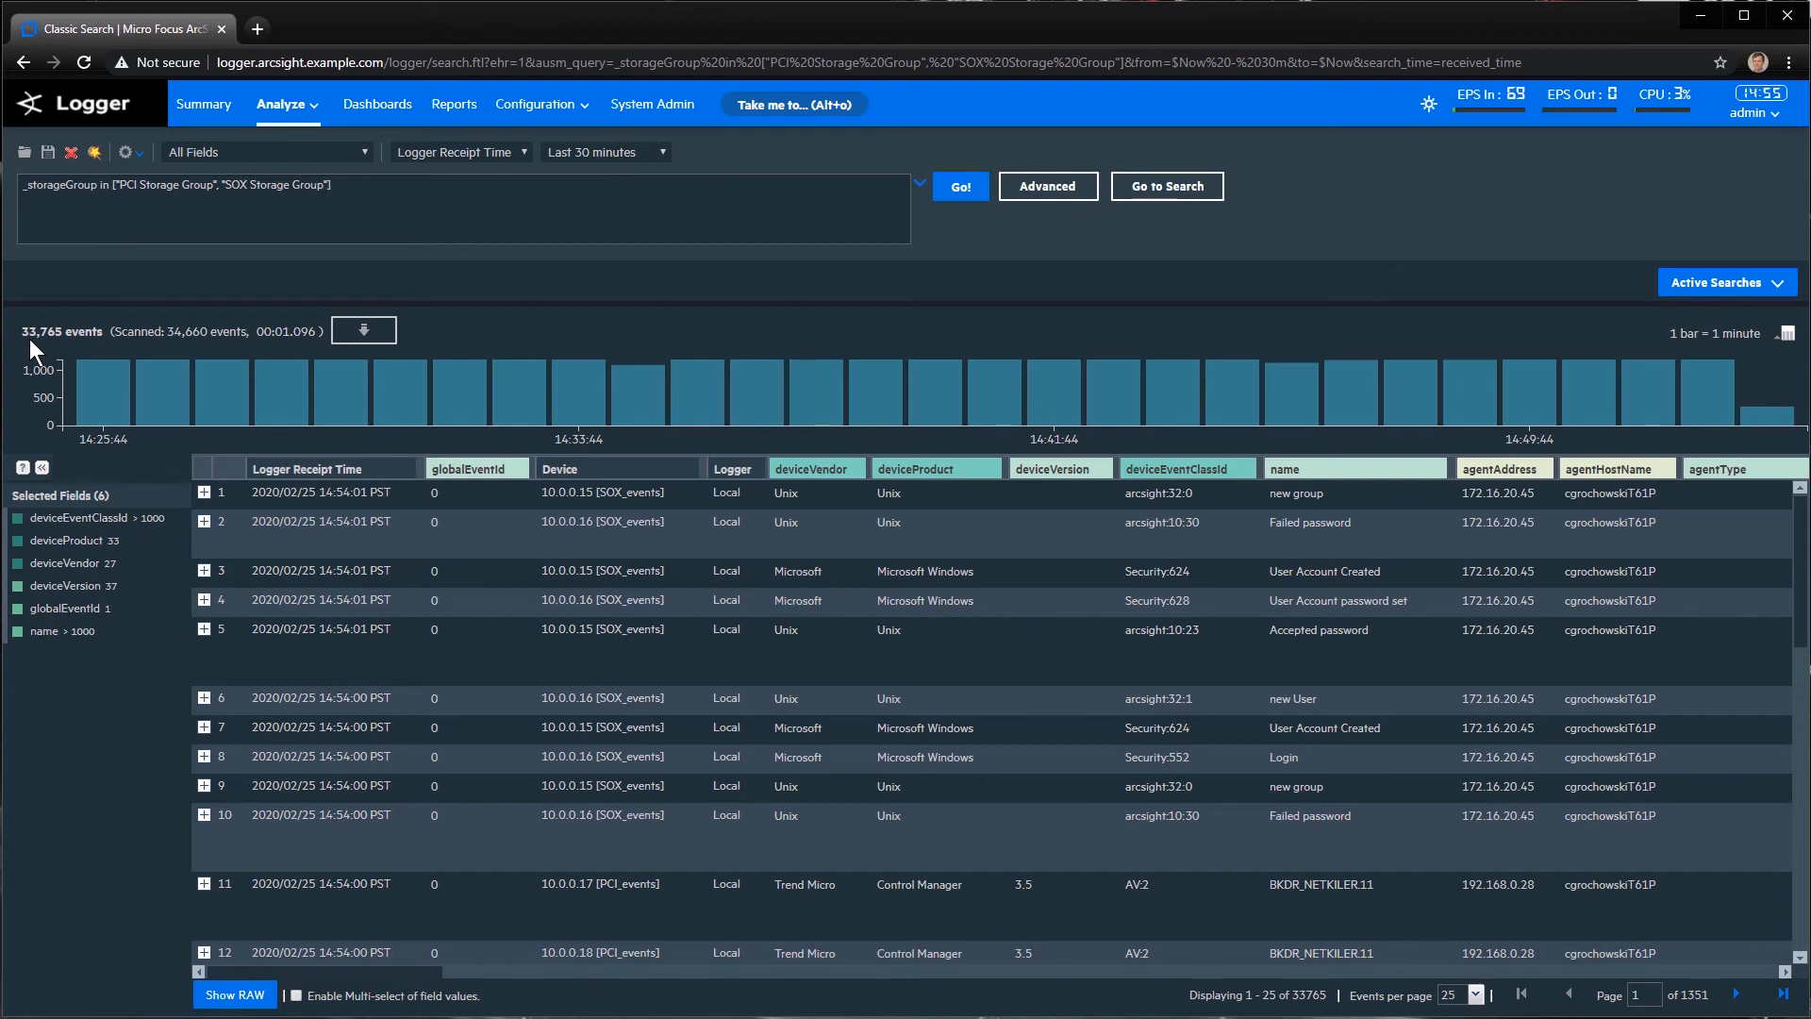
pyautogui.moveTo(114, 193); pyautogui.dragTo(221, 190)
pyautogui.press('BackSpace')
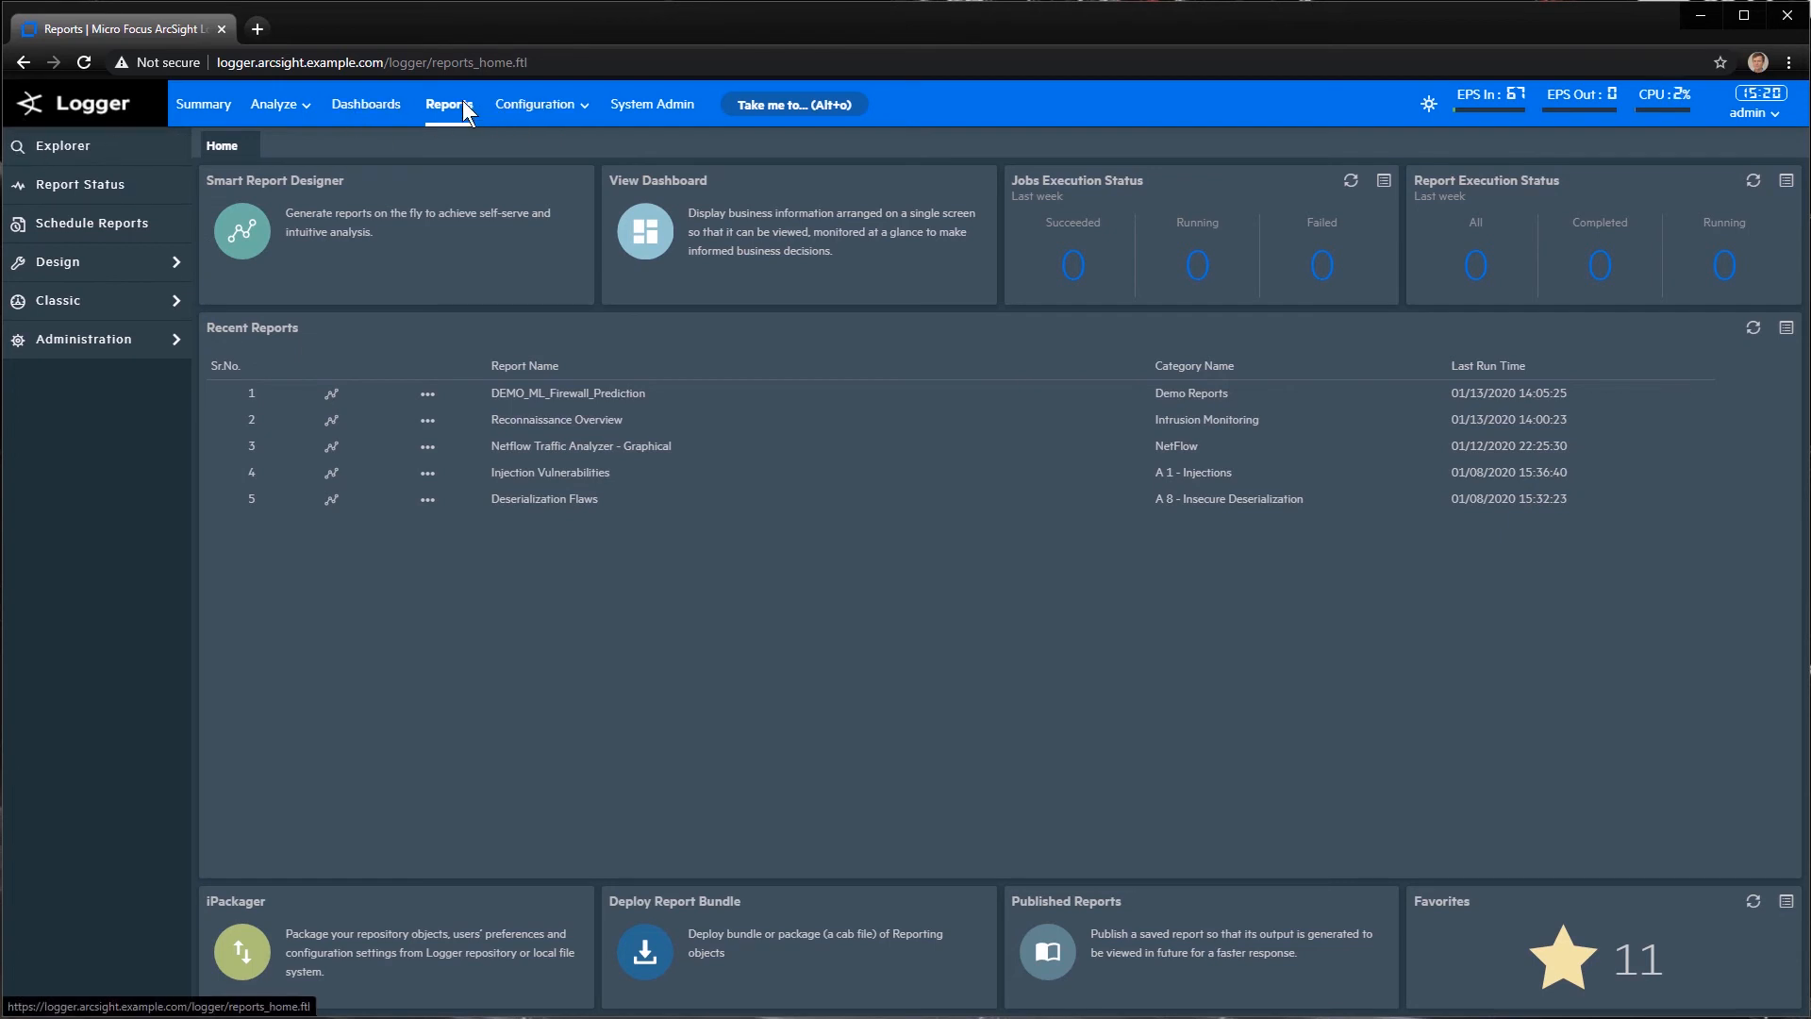
# Open the PCI General - Executive Report from the PCI report category and run it with its default parameters
pyautogui.click(111, 162)
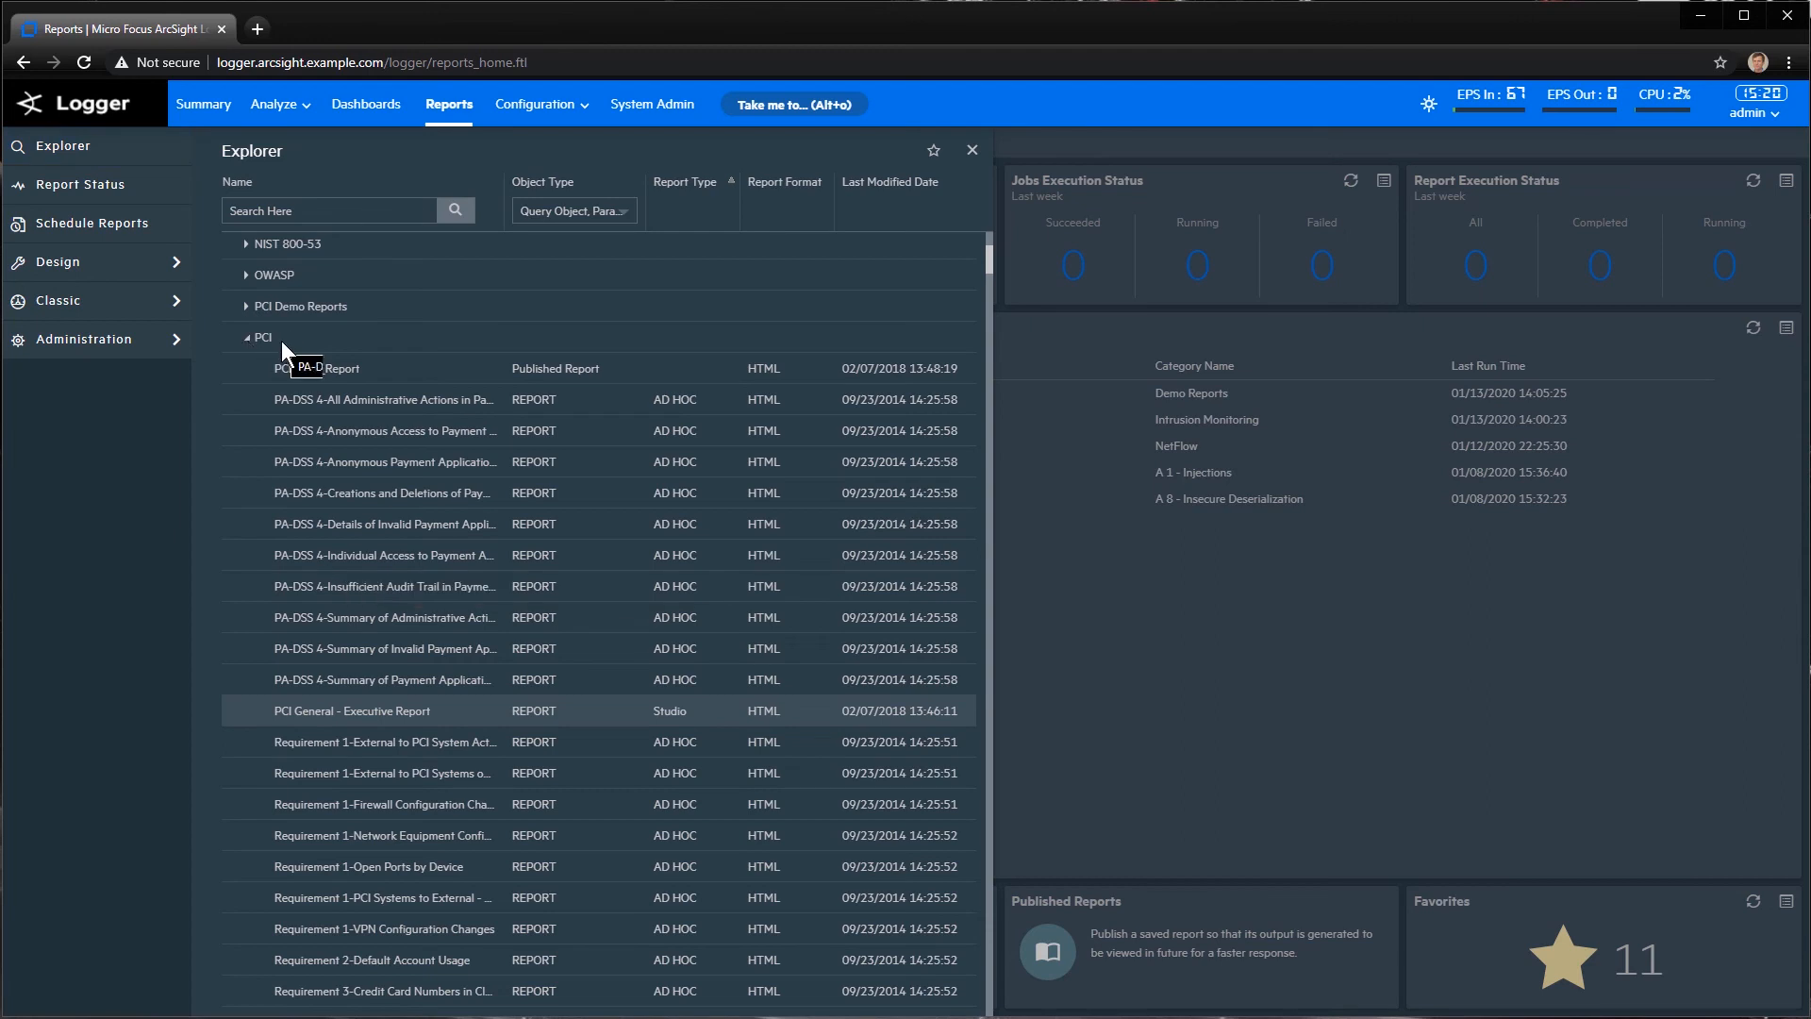
pyautogui.doubleClick(308, 715)
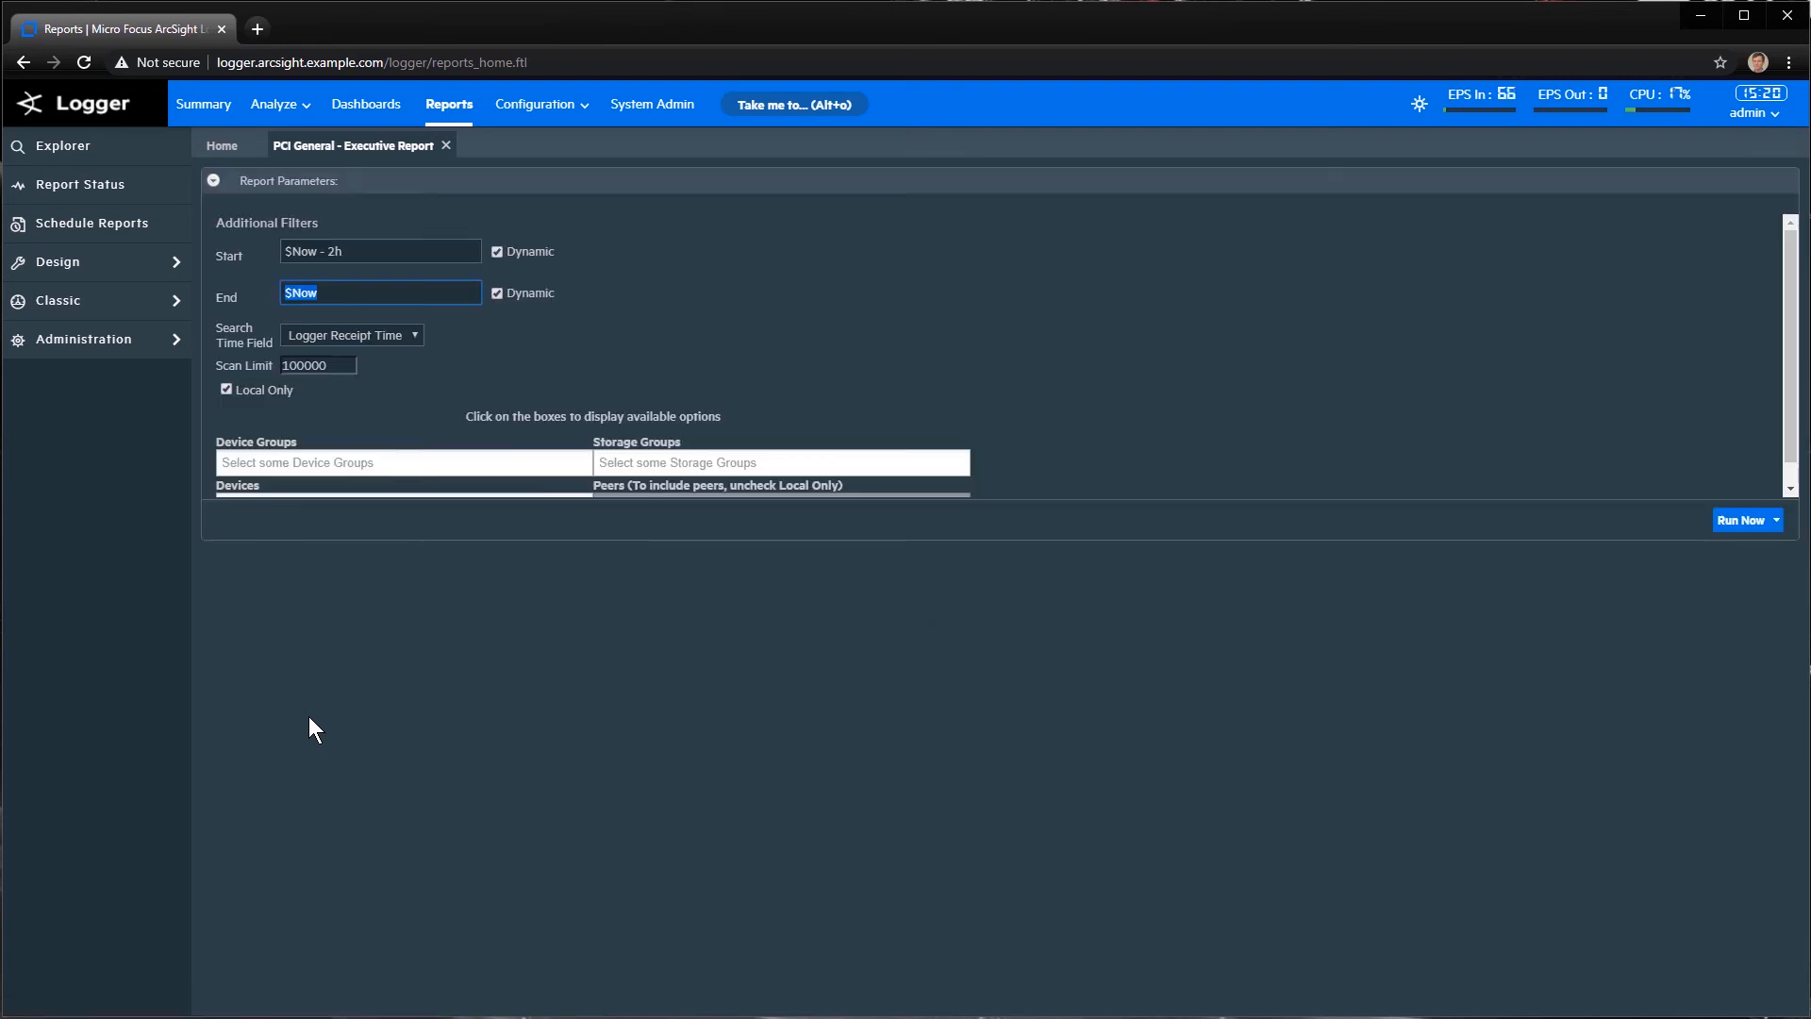
pyautogui.moveTo(351, 253); pyautogui.dragTo(285, 253)
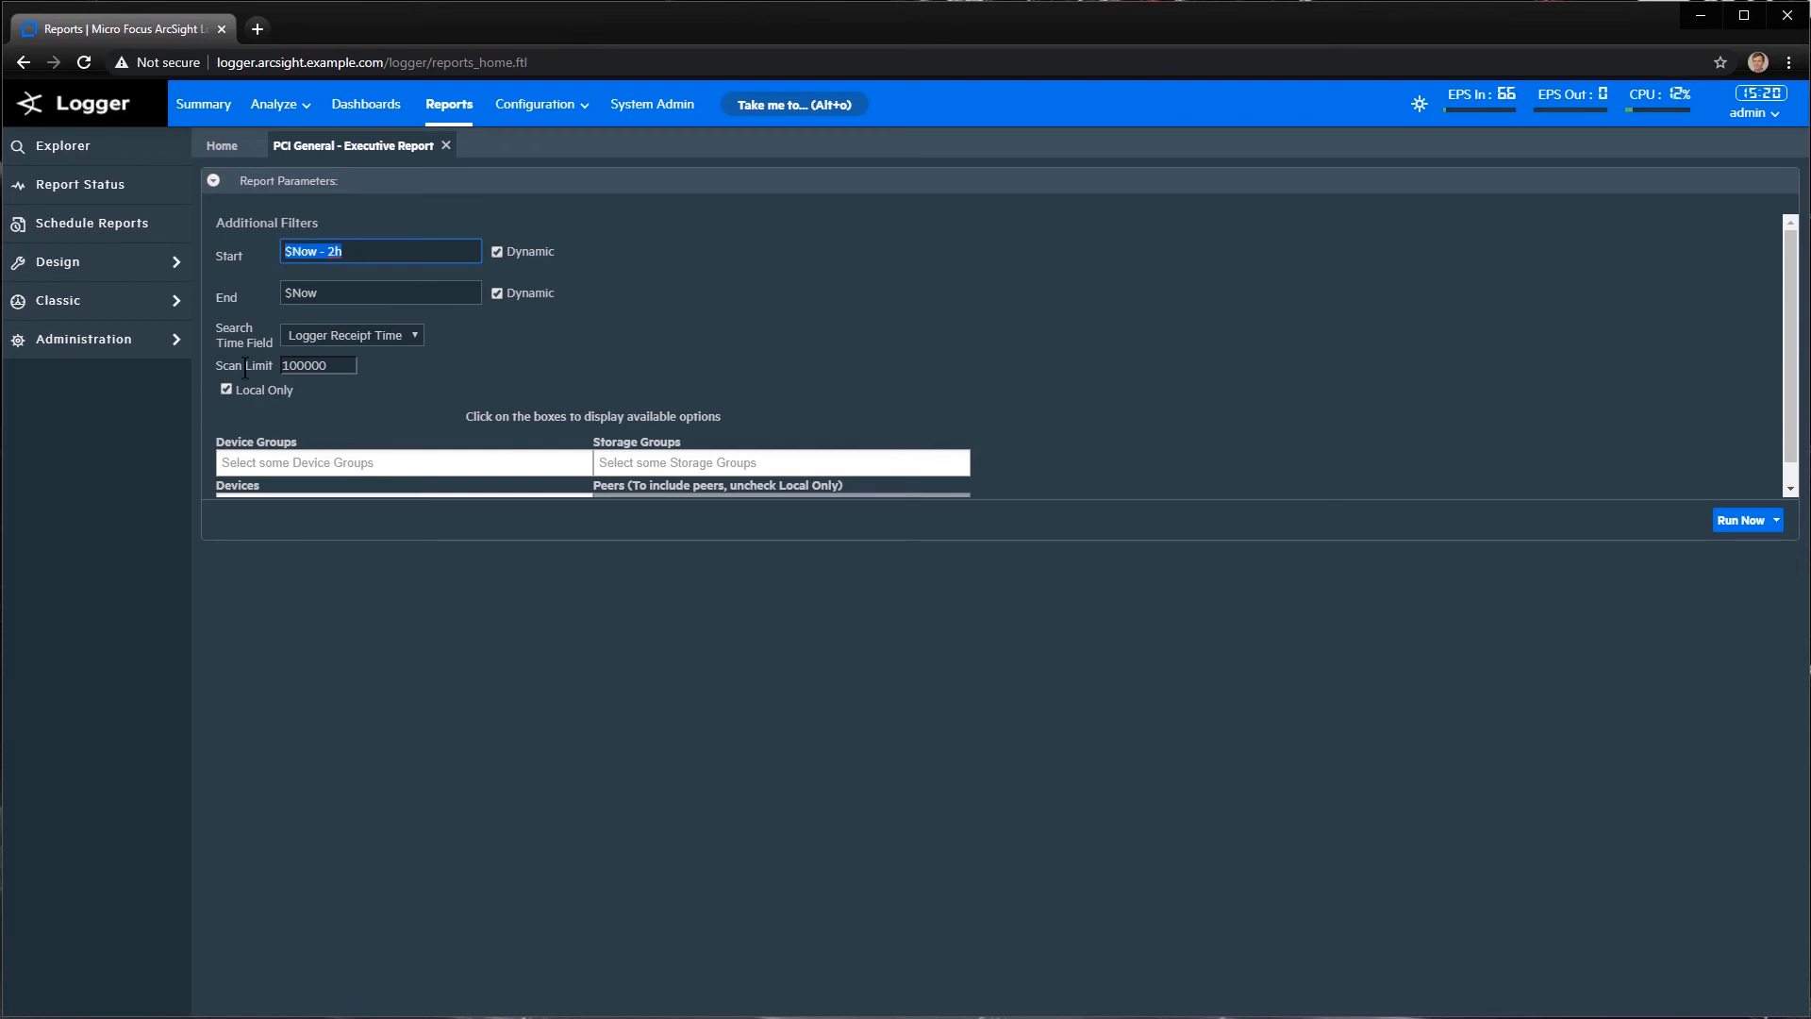
pyautogui.scroll(-1, 1243, 409)
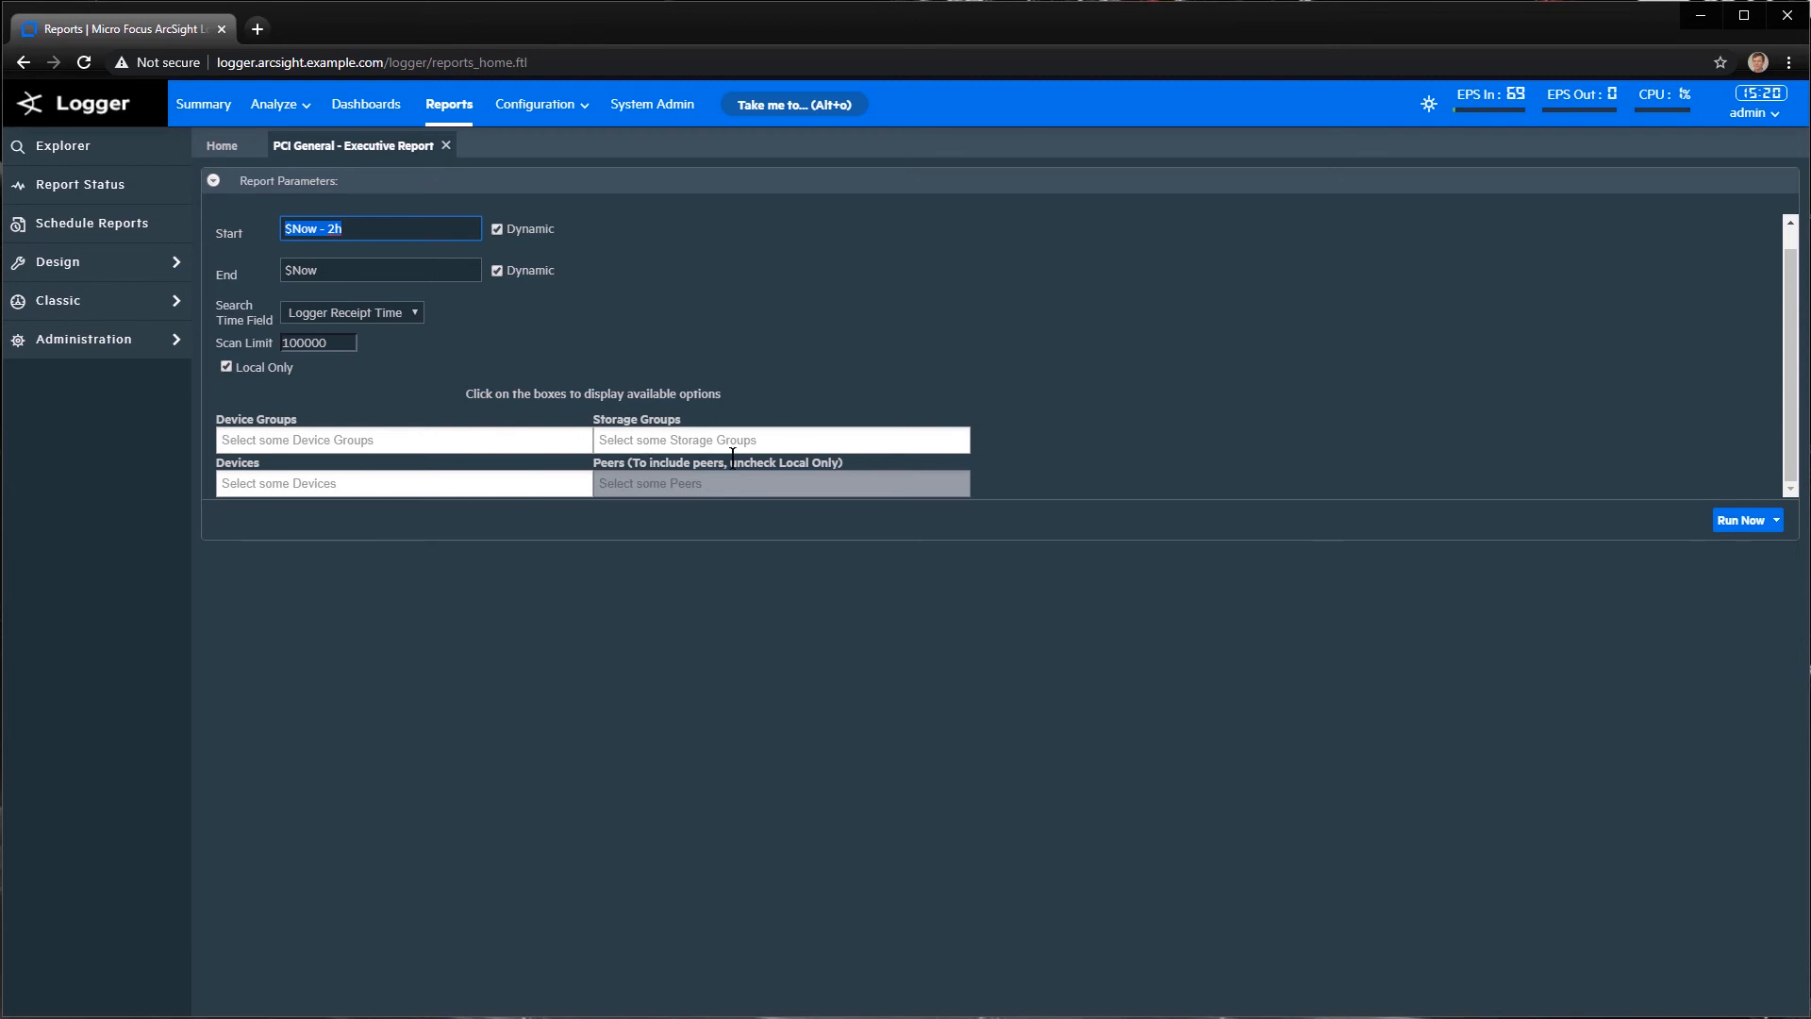
pyautogui.click(1728, 531)
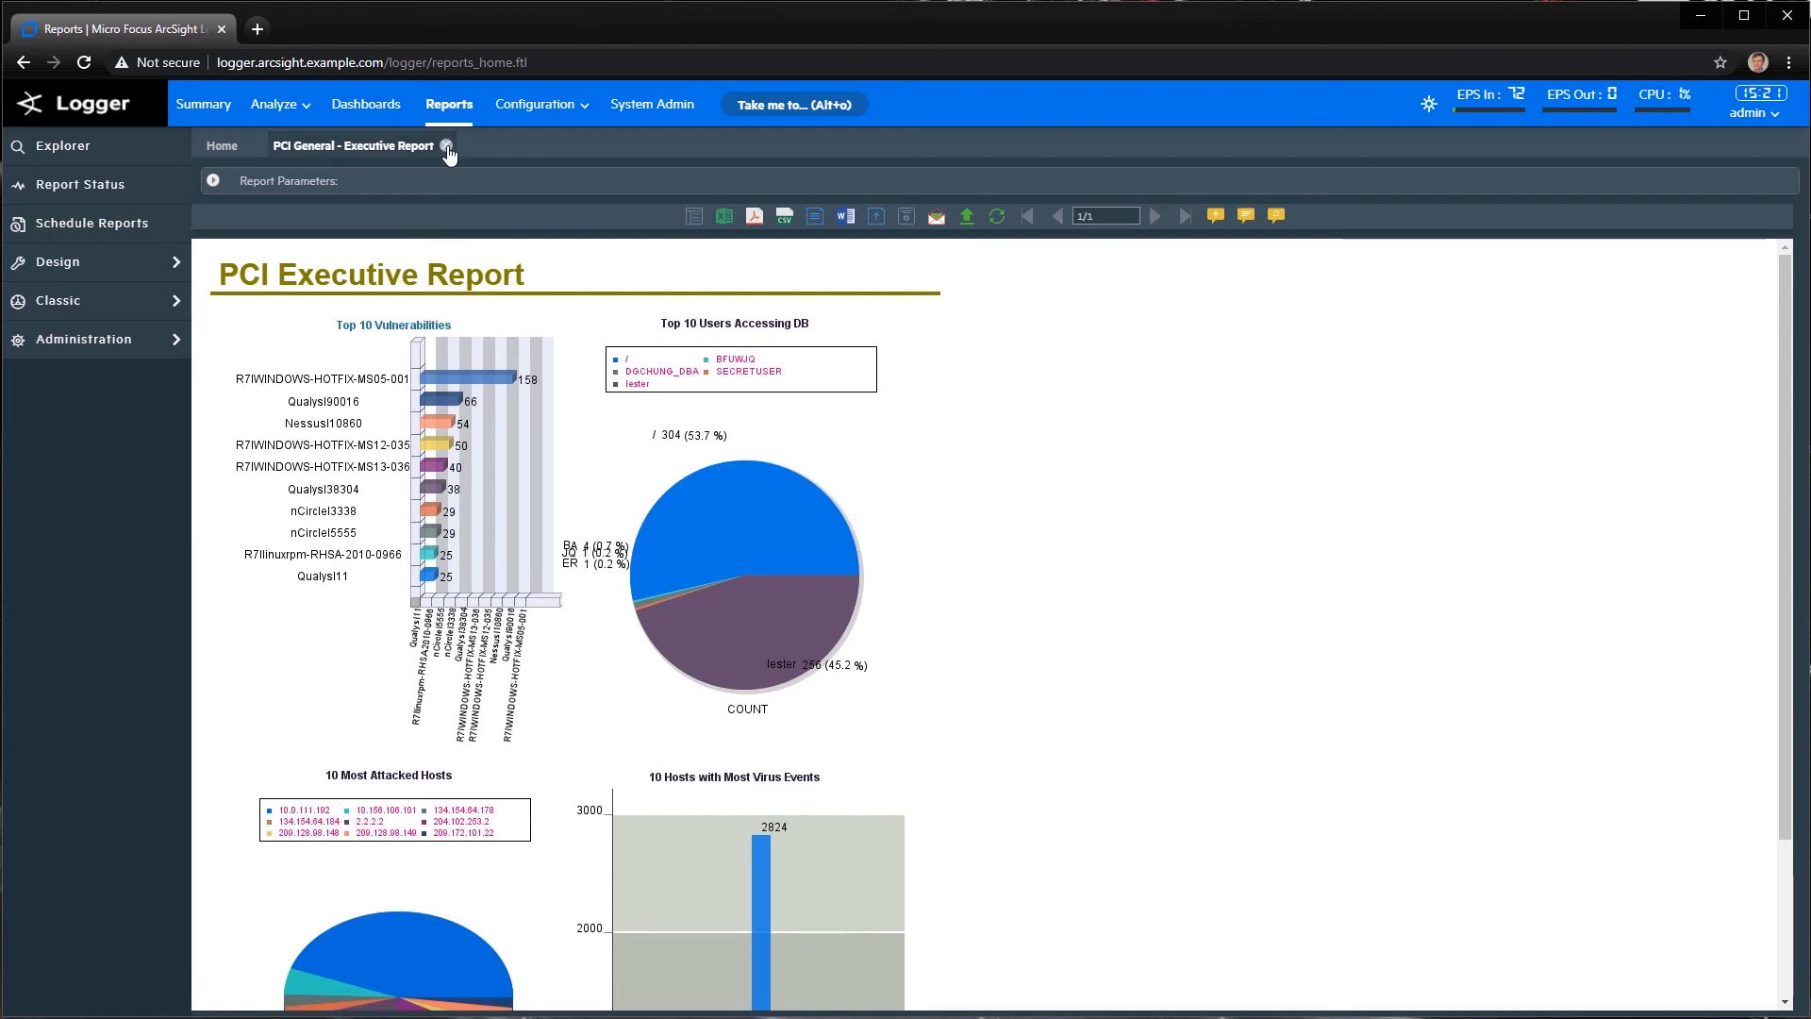
# Reopen the report parameters, restrict the storage groups to PCI Storage Group, and run the report again
pyautogui.click(292, 184)
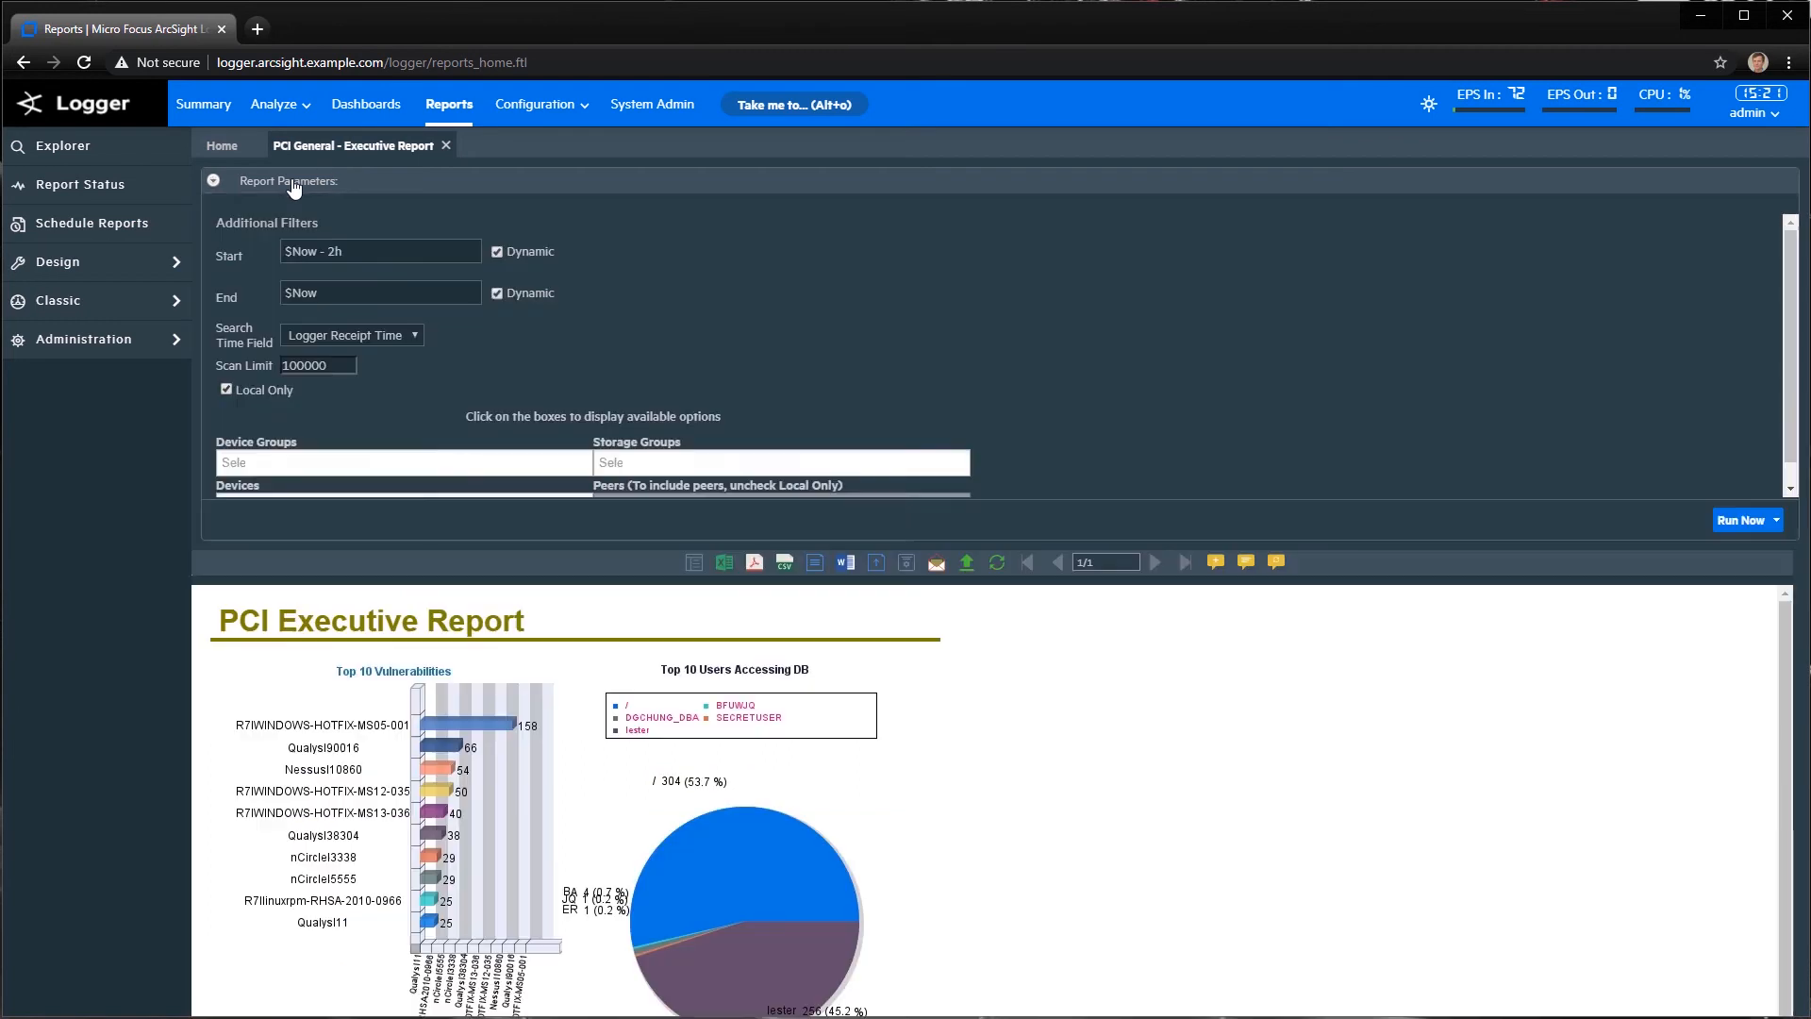
pyautogui.moveTo(595, 442); pyautogui.dragTo(670, 441)
pyautogui.click(681, 462)
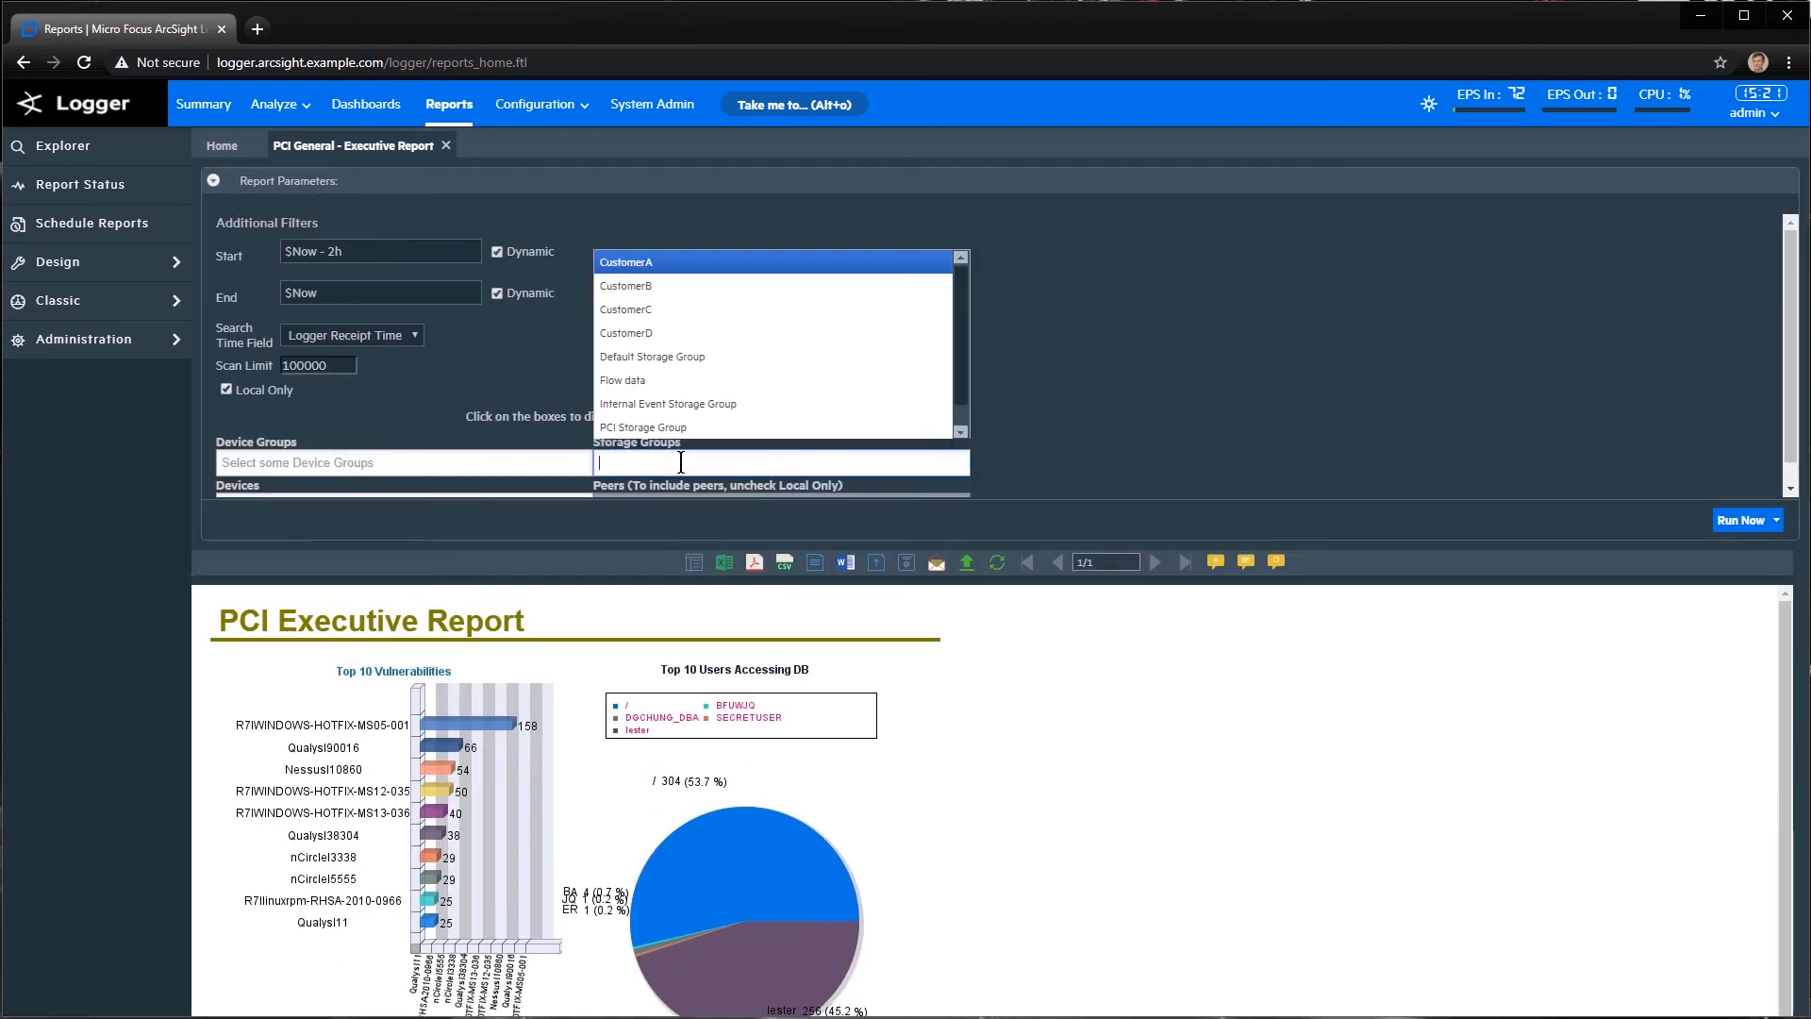
pyautogui.click(641, 429)
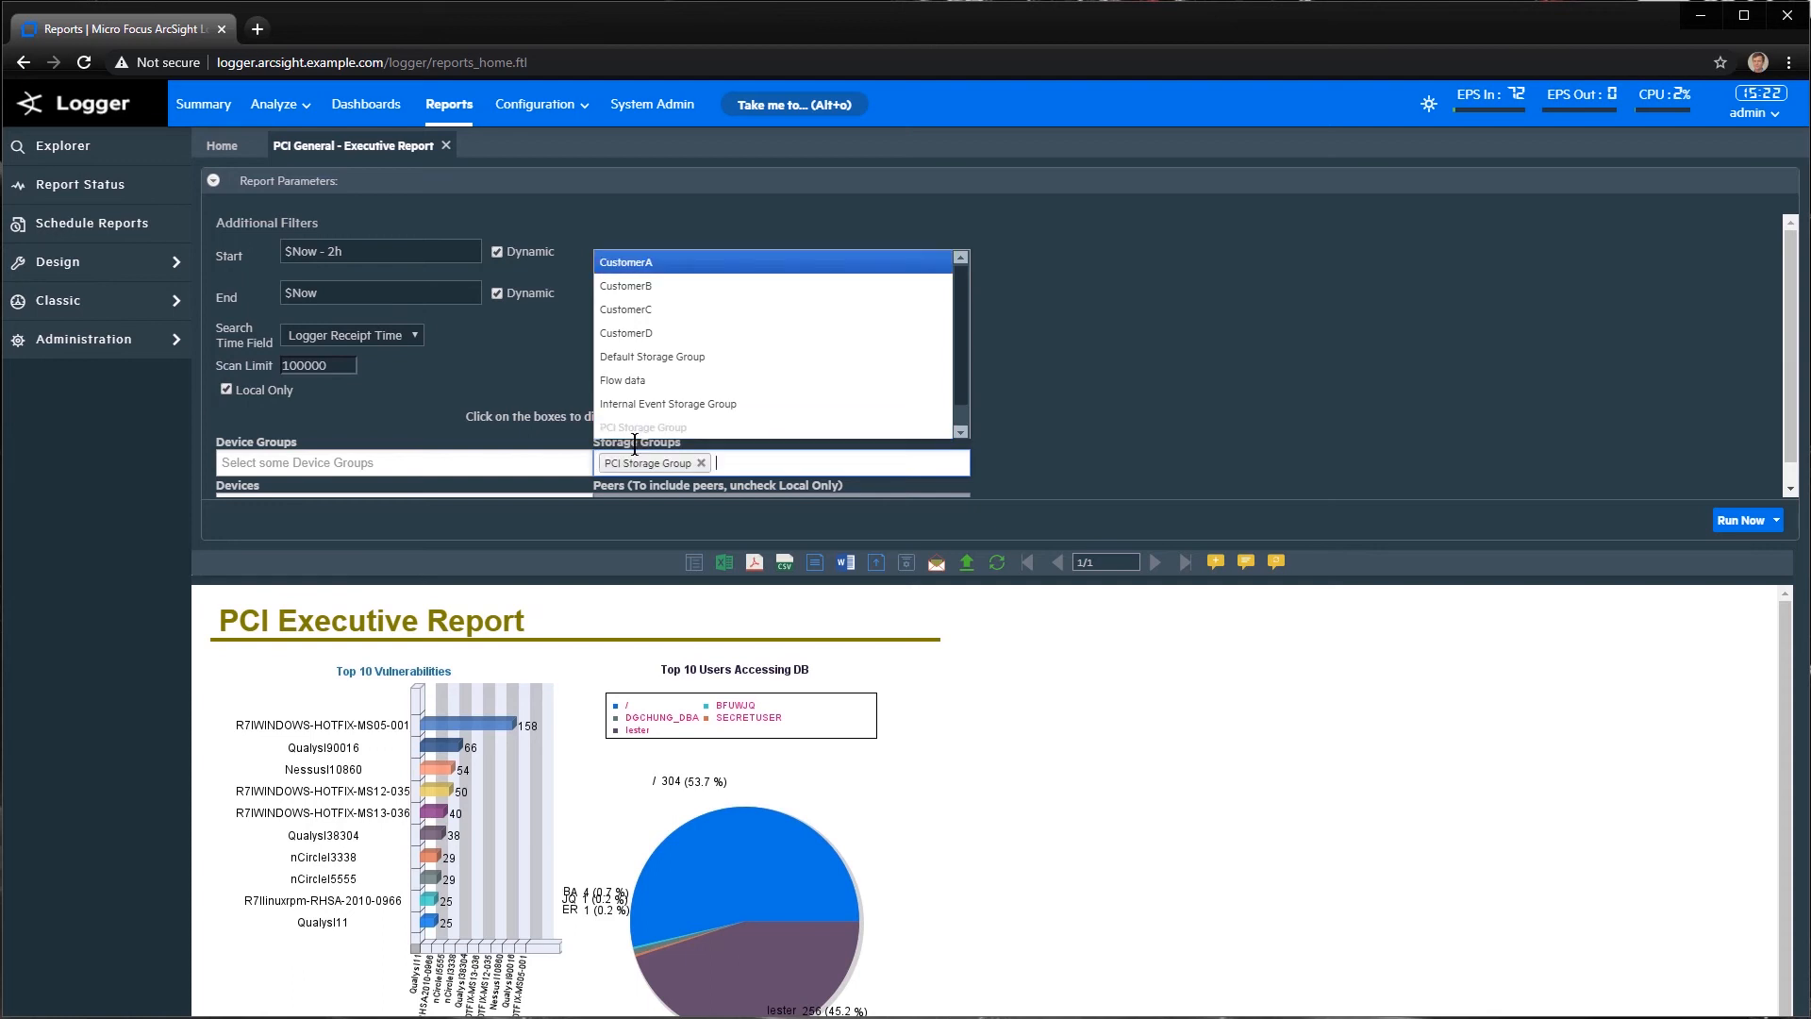
pyautogui.click(1011, 453)
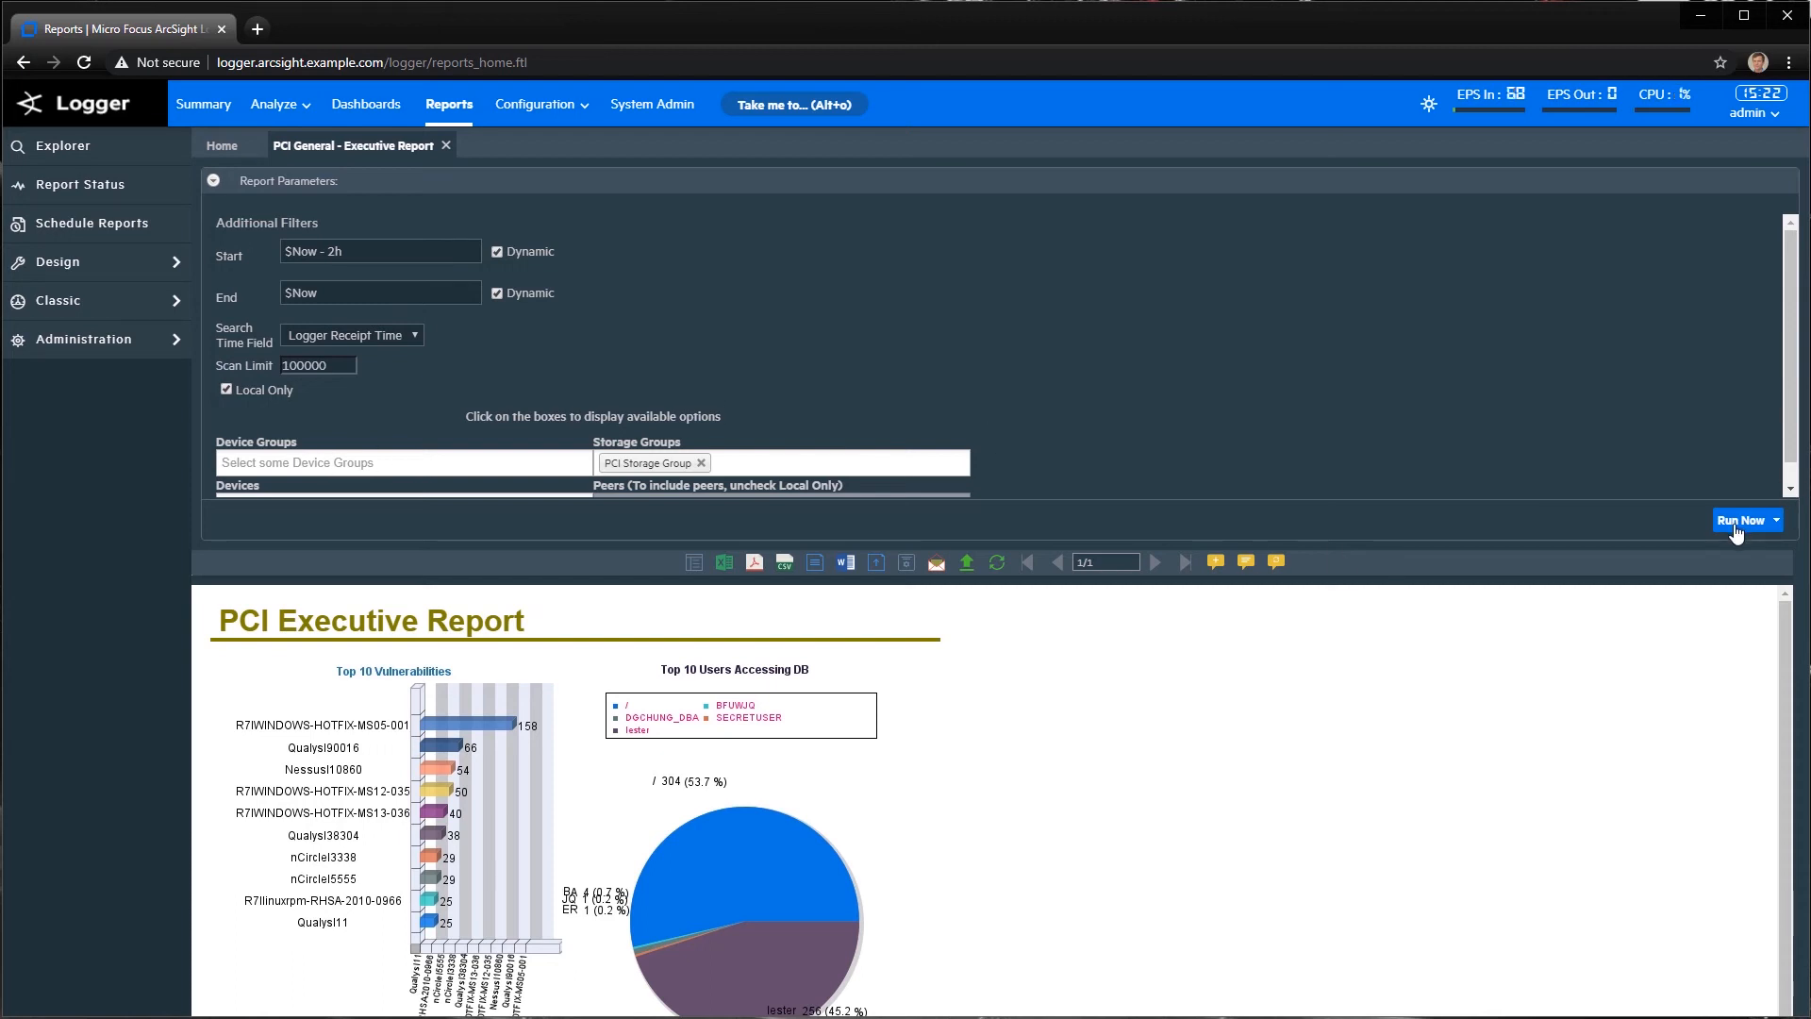
pyautogui.click(1700, 519)
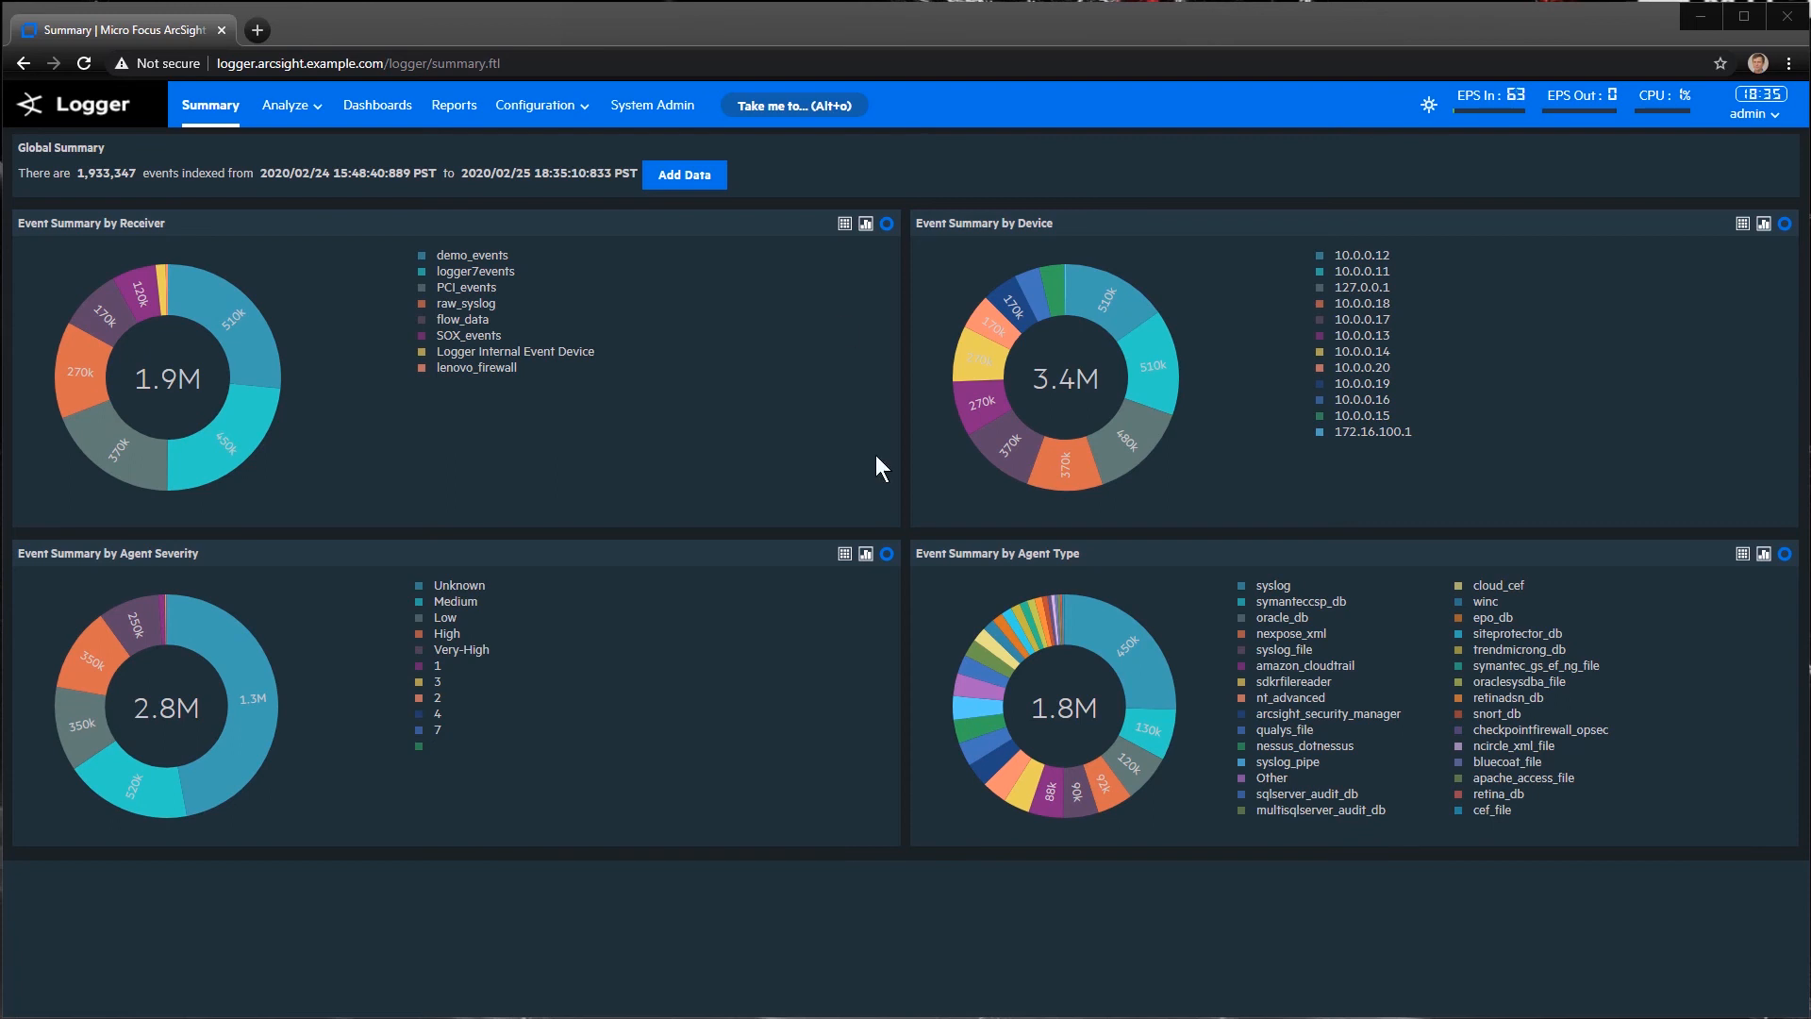
# Go to the Search Group Filters configuration page and continue from there to the Filters page
pyautogui.click(790, 102)
pyautogui.write('filt')
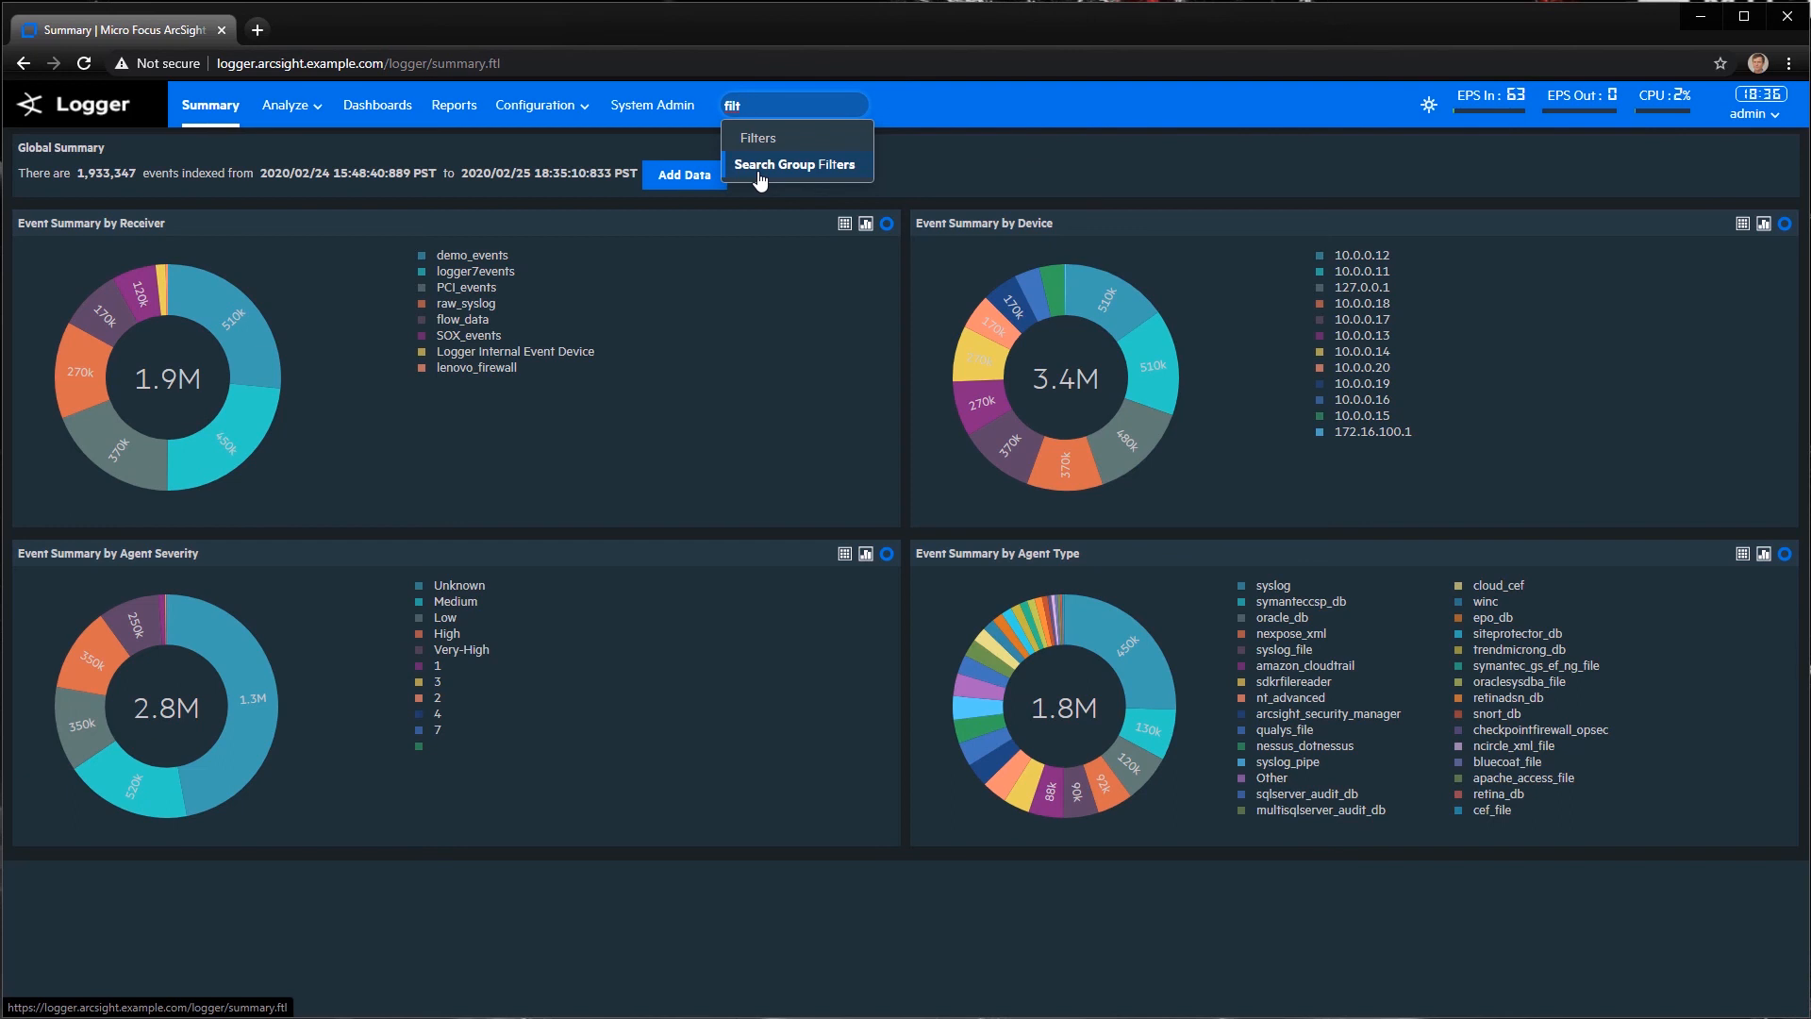
pyautogui.click(759, 170)
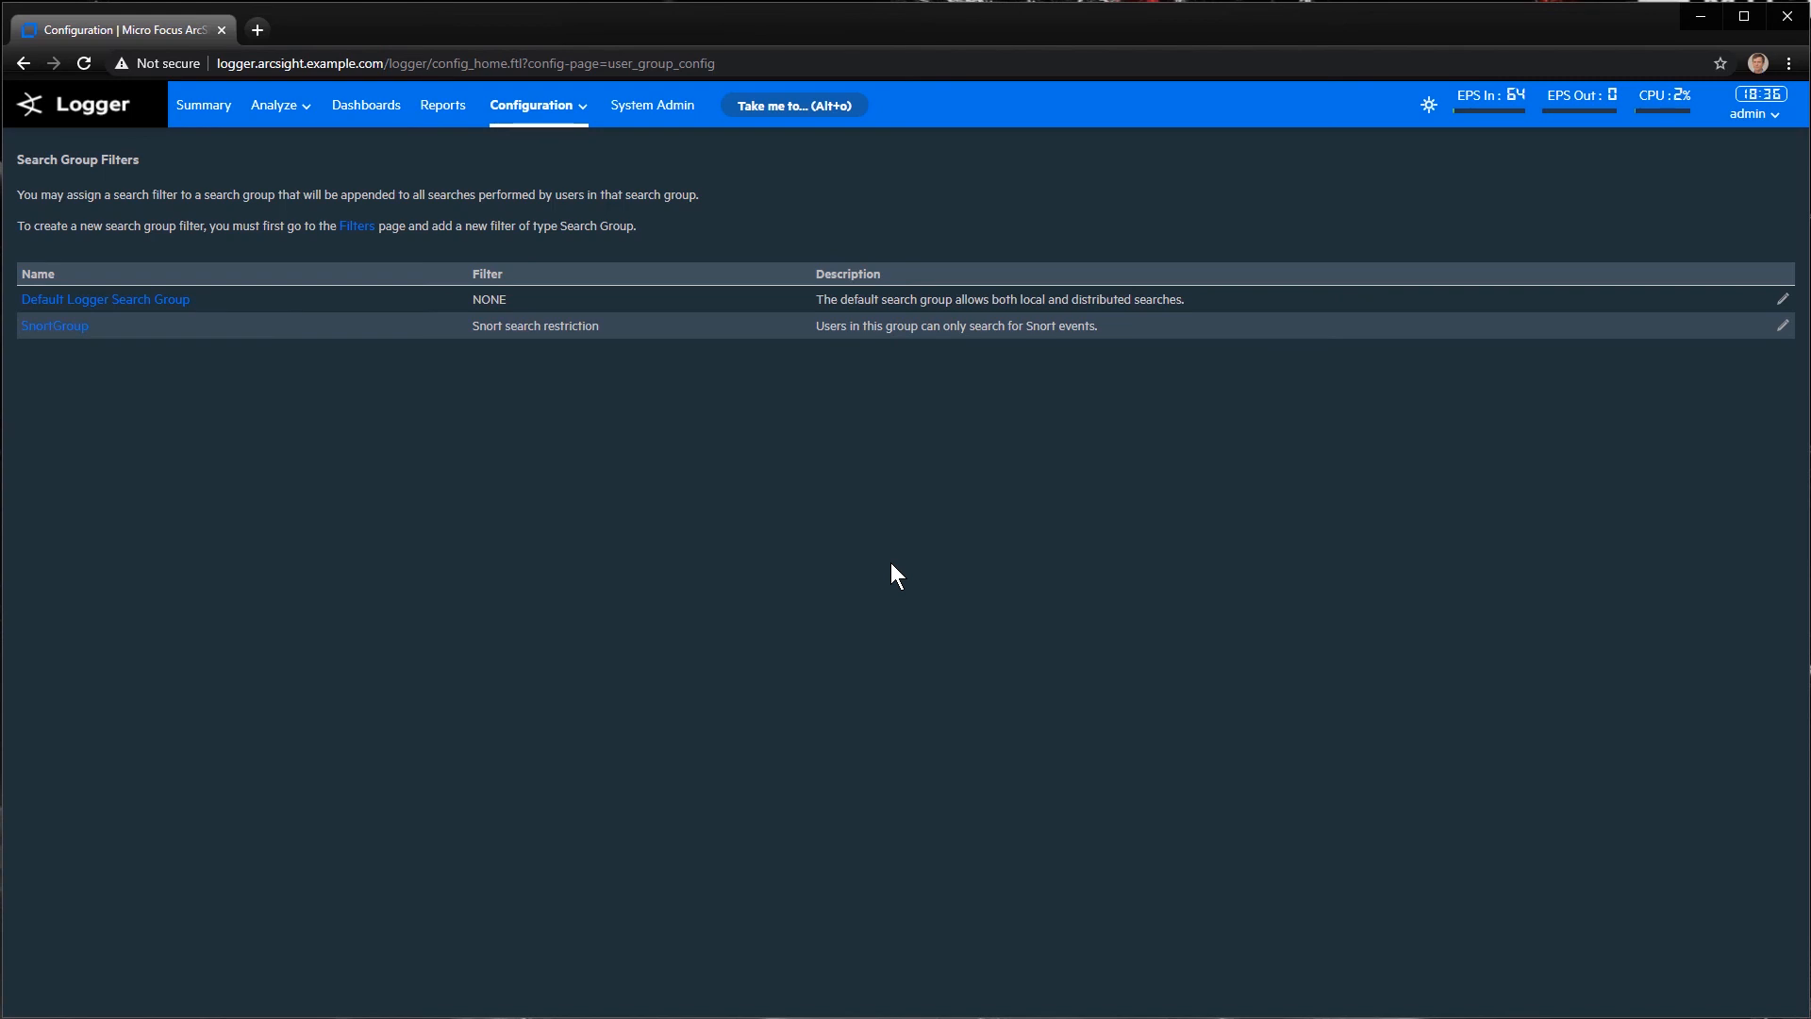
pyautogui.click(348, 232)
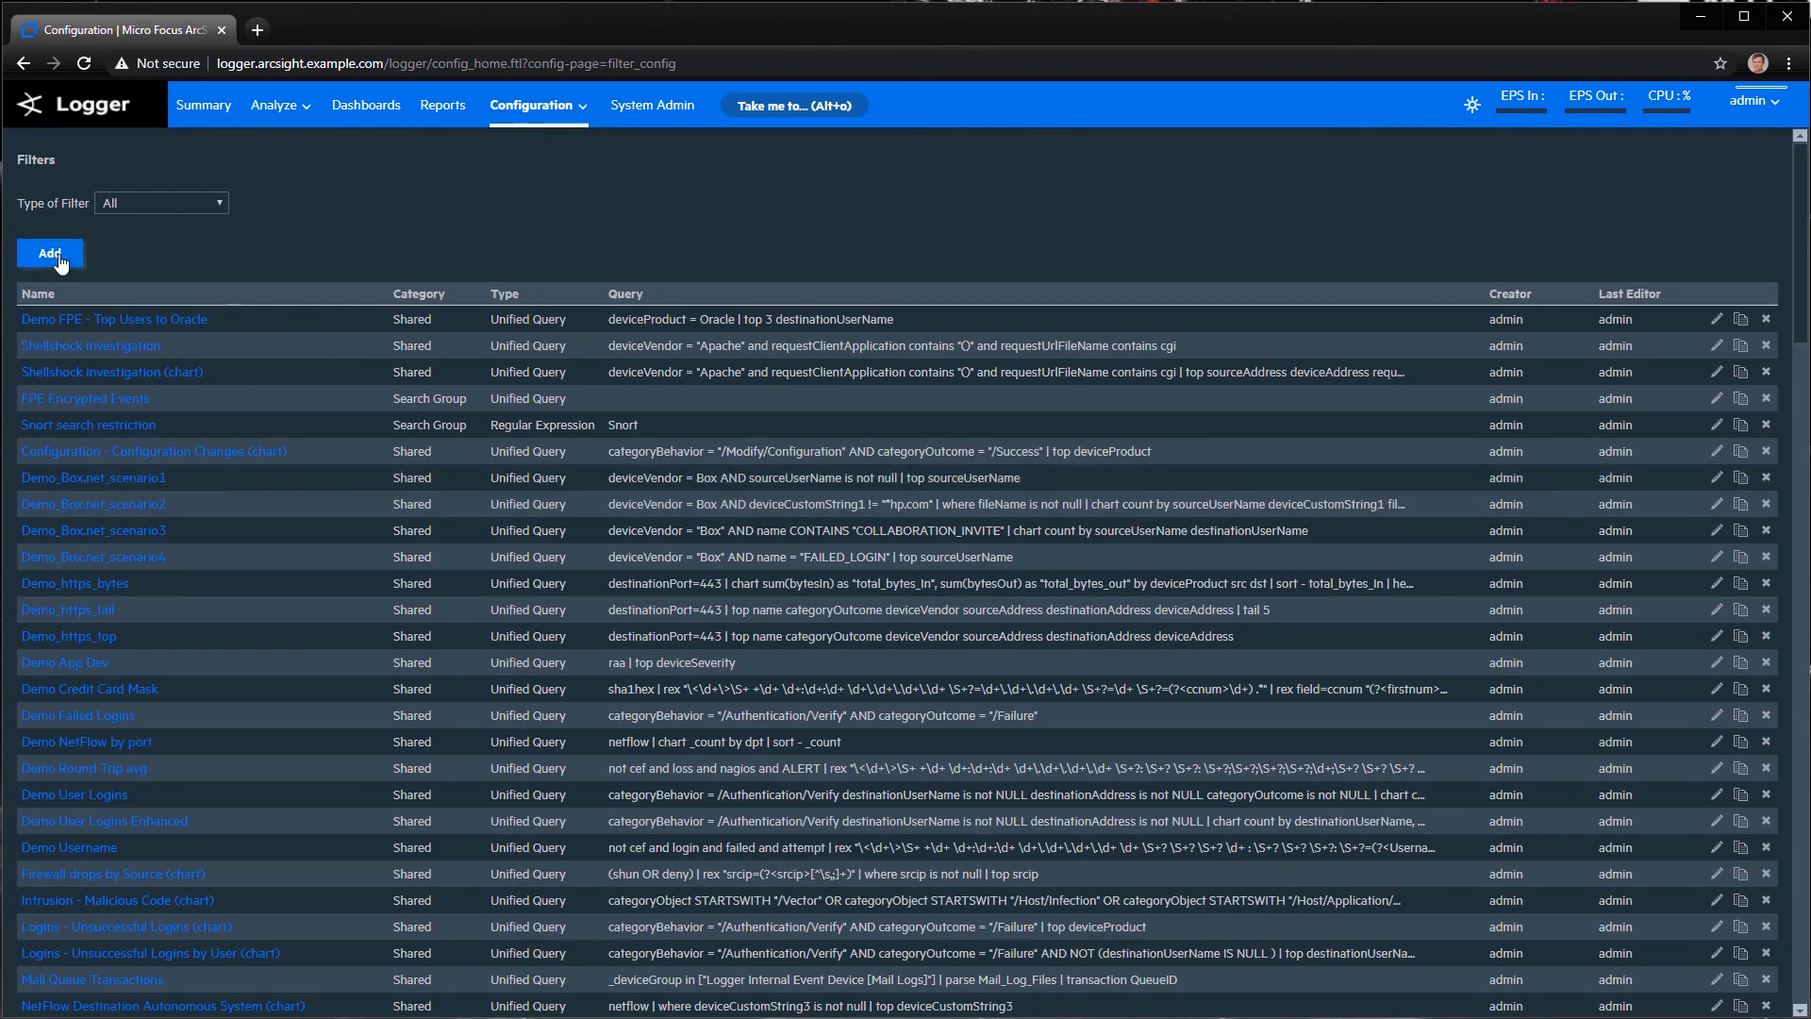
# Add a new filter of type Search Group named "PCI Filter" and proceed to its query settings
pyautogui.click(59, 253)
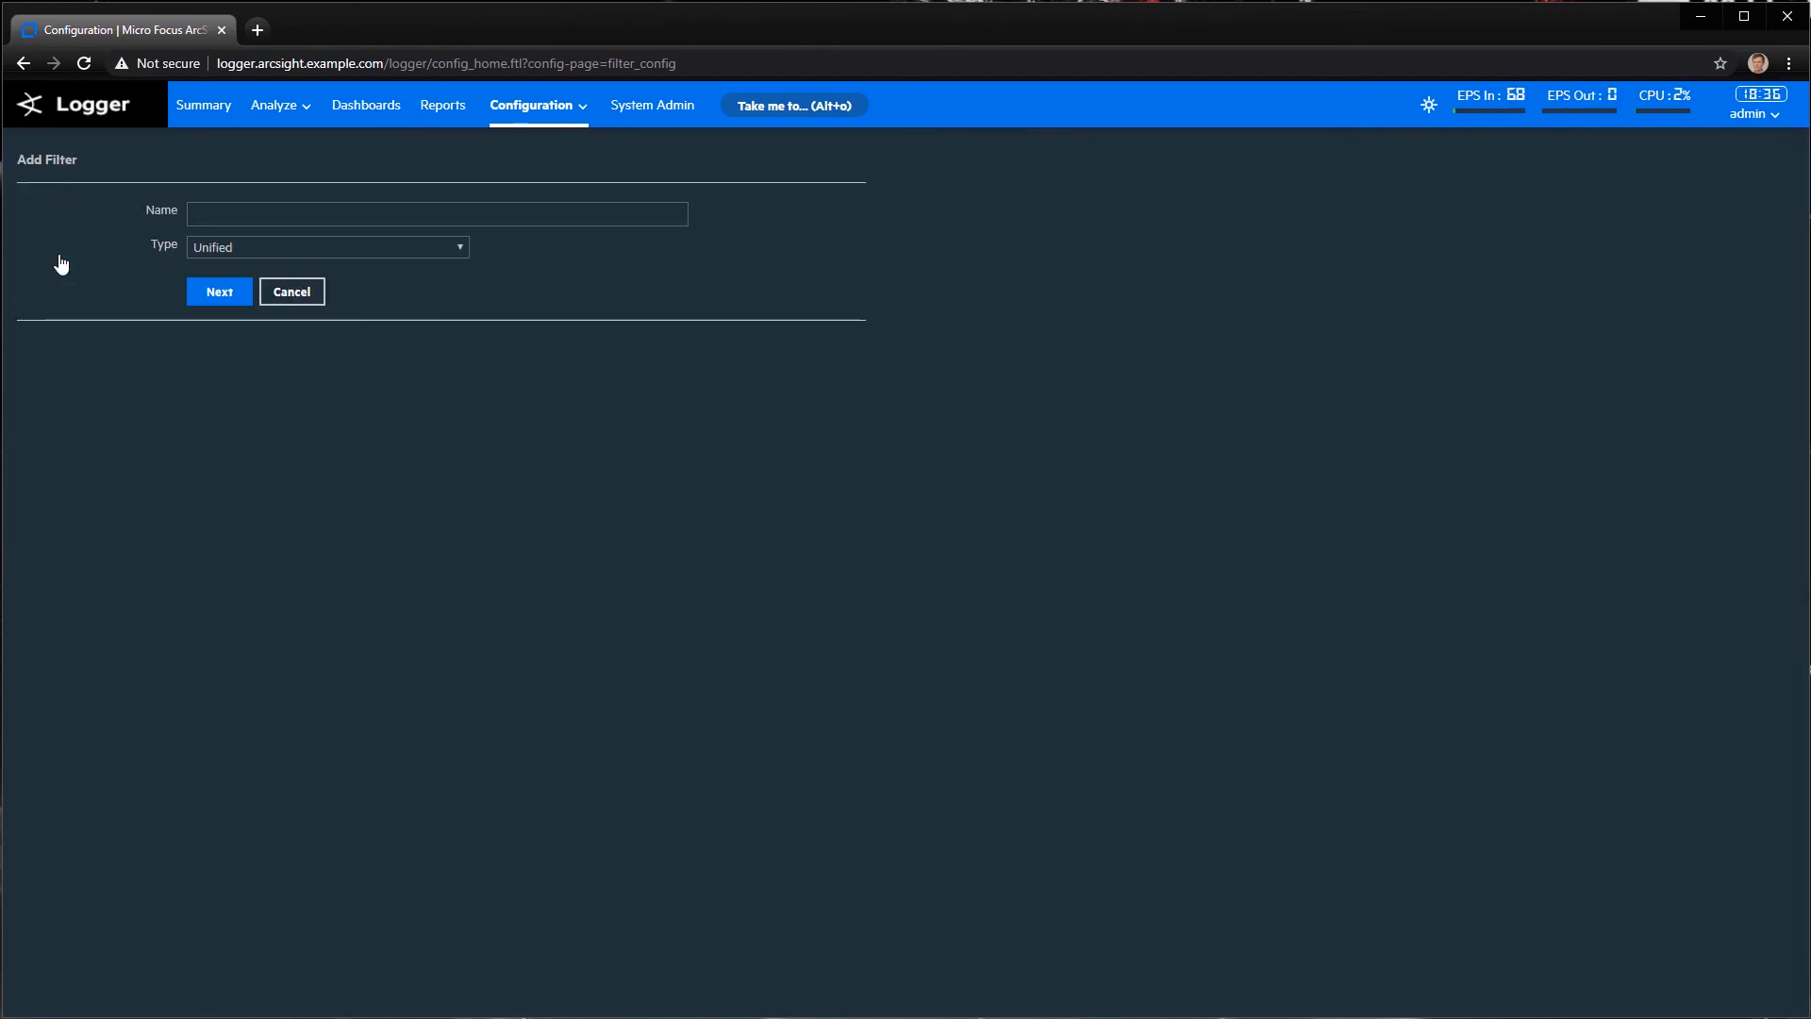
pyautogui.click(236, 253)
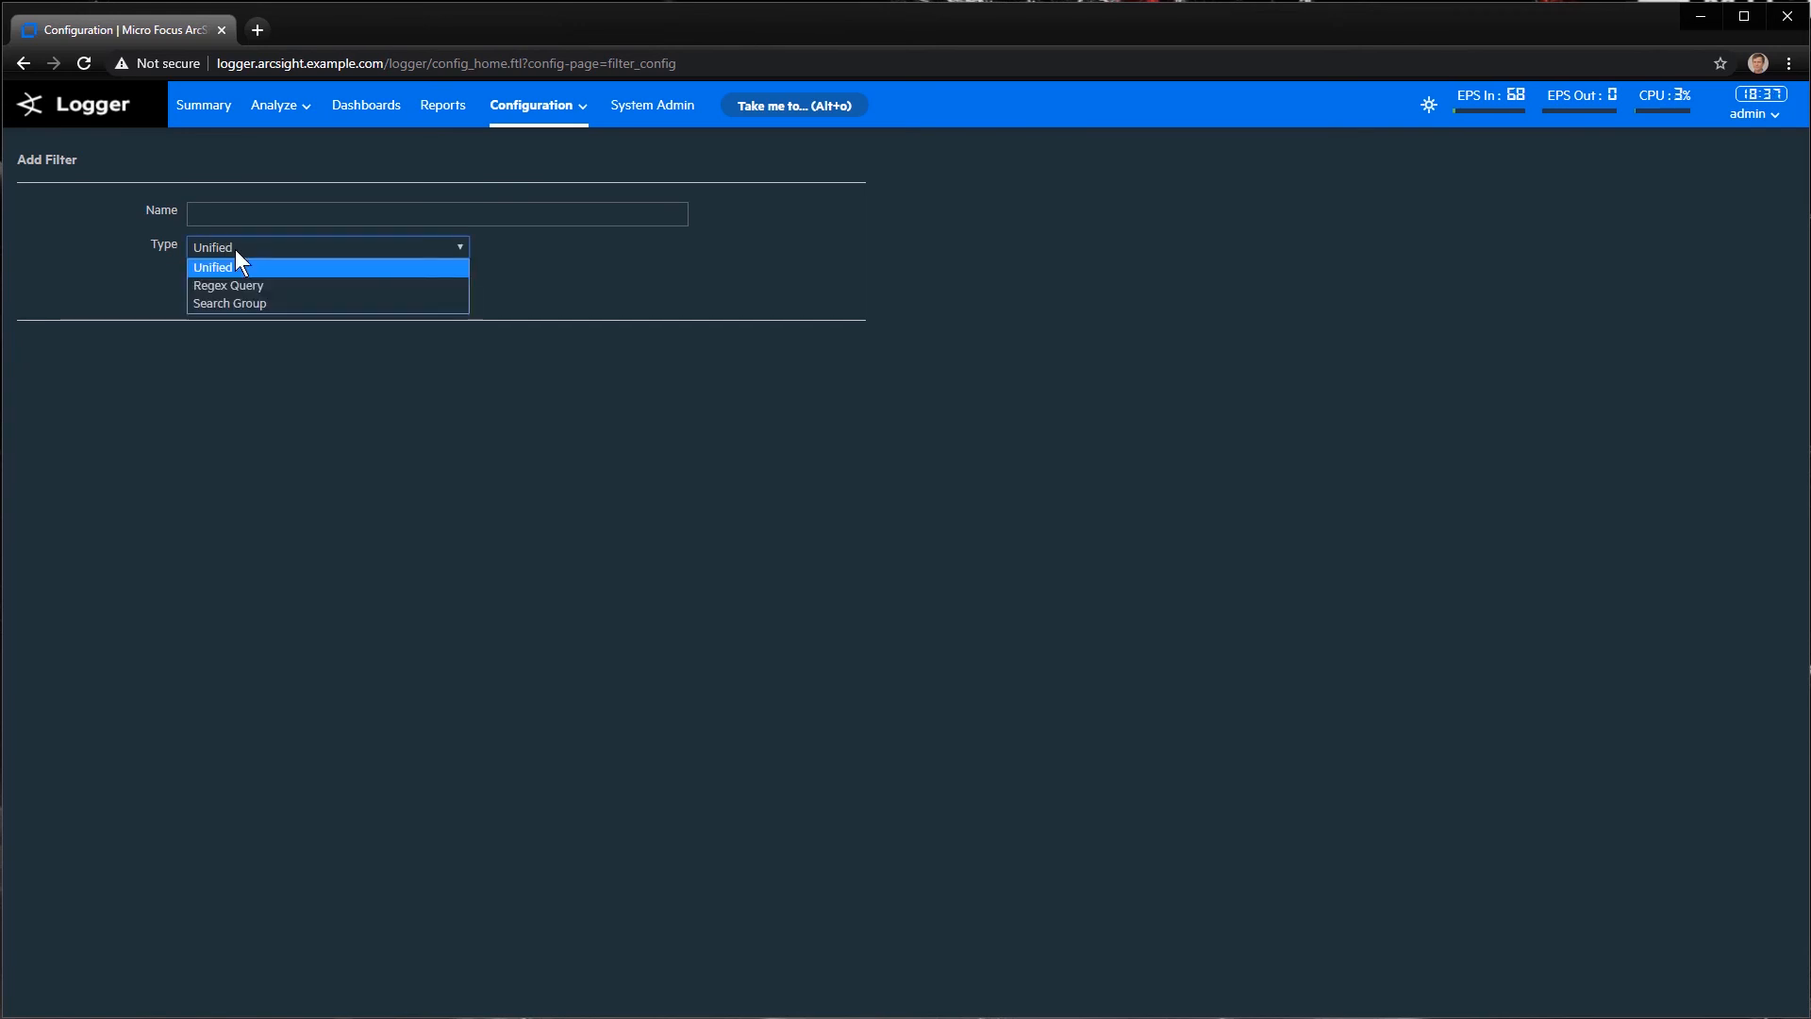
pyautogui.click(251, 305)
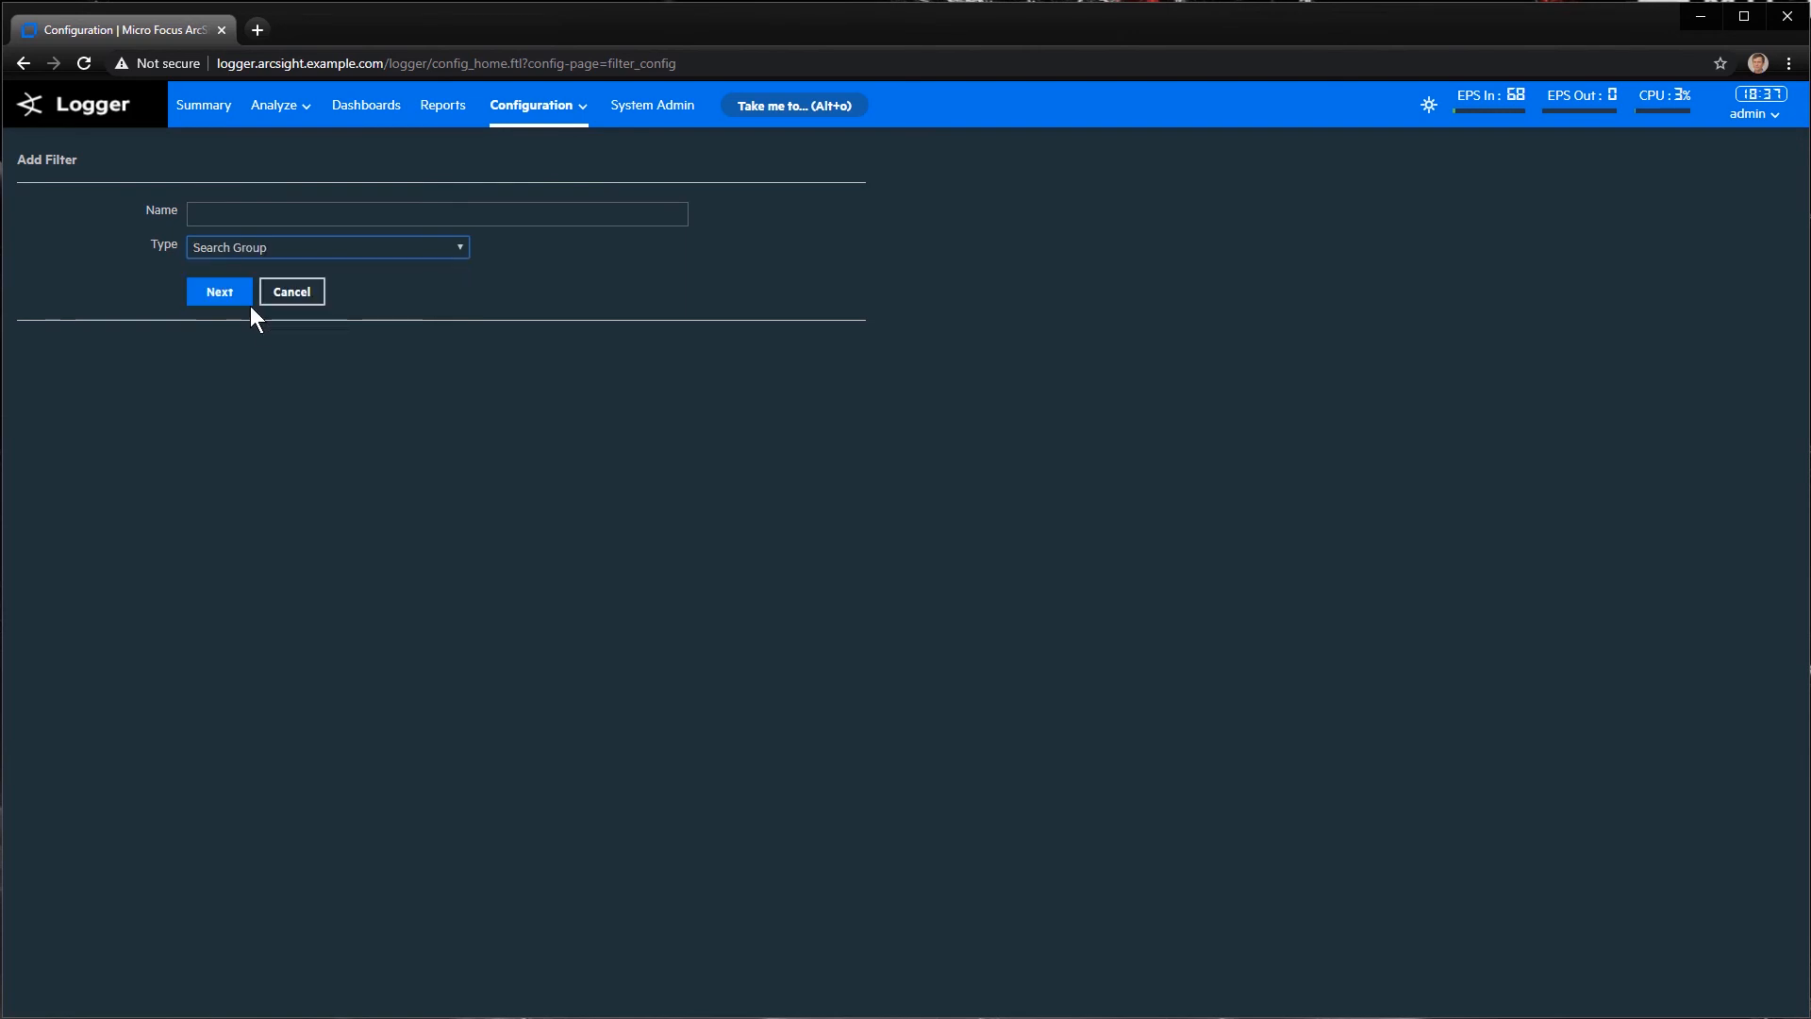
pyautogui.click(239, 215)
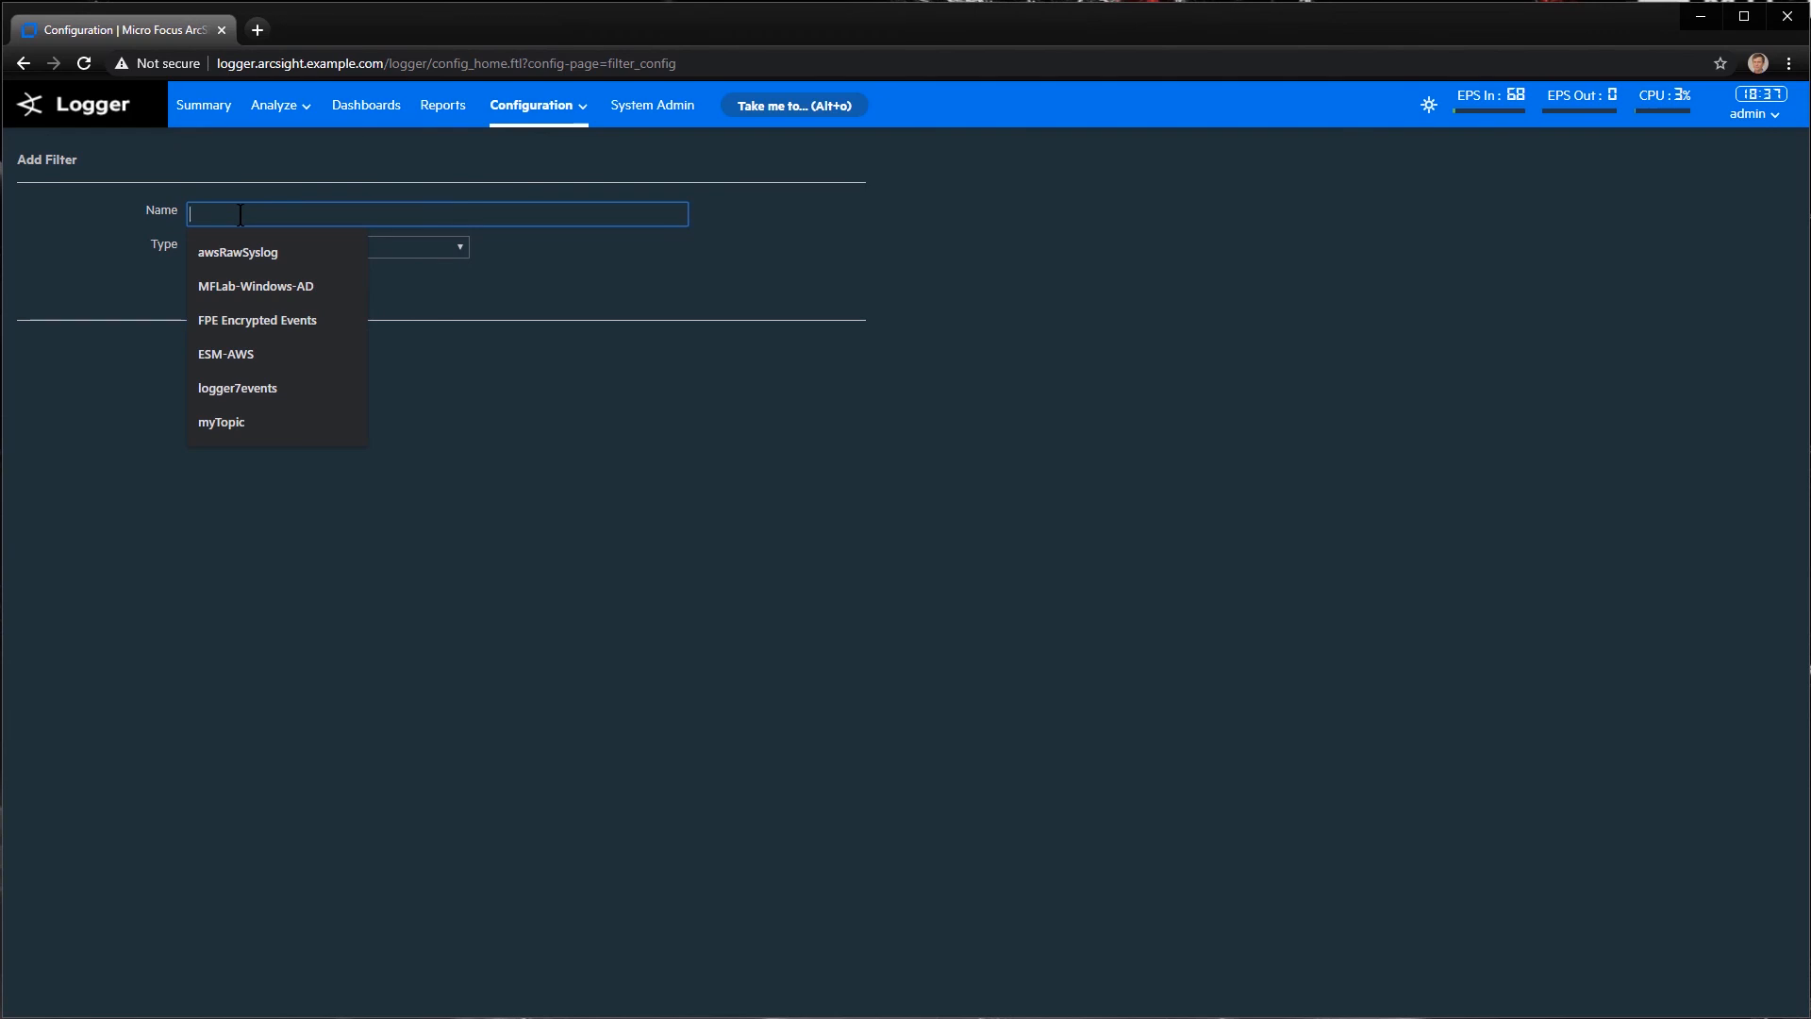
pyautogui.write('PCI Filter')
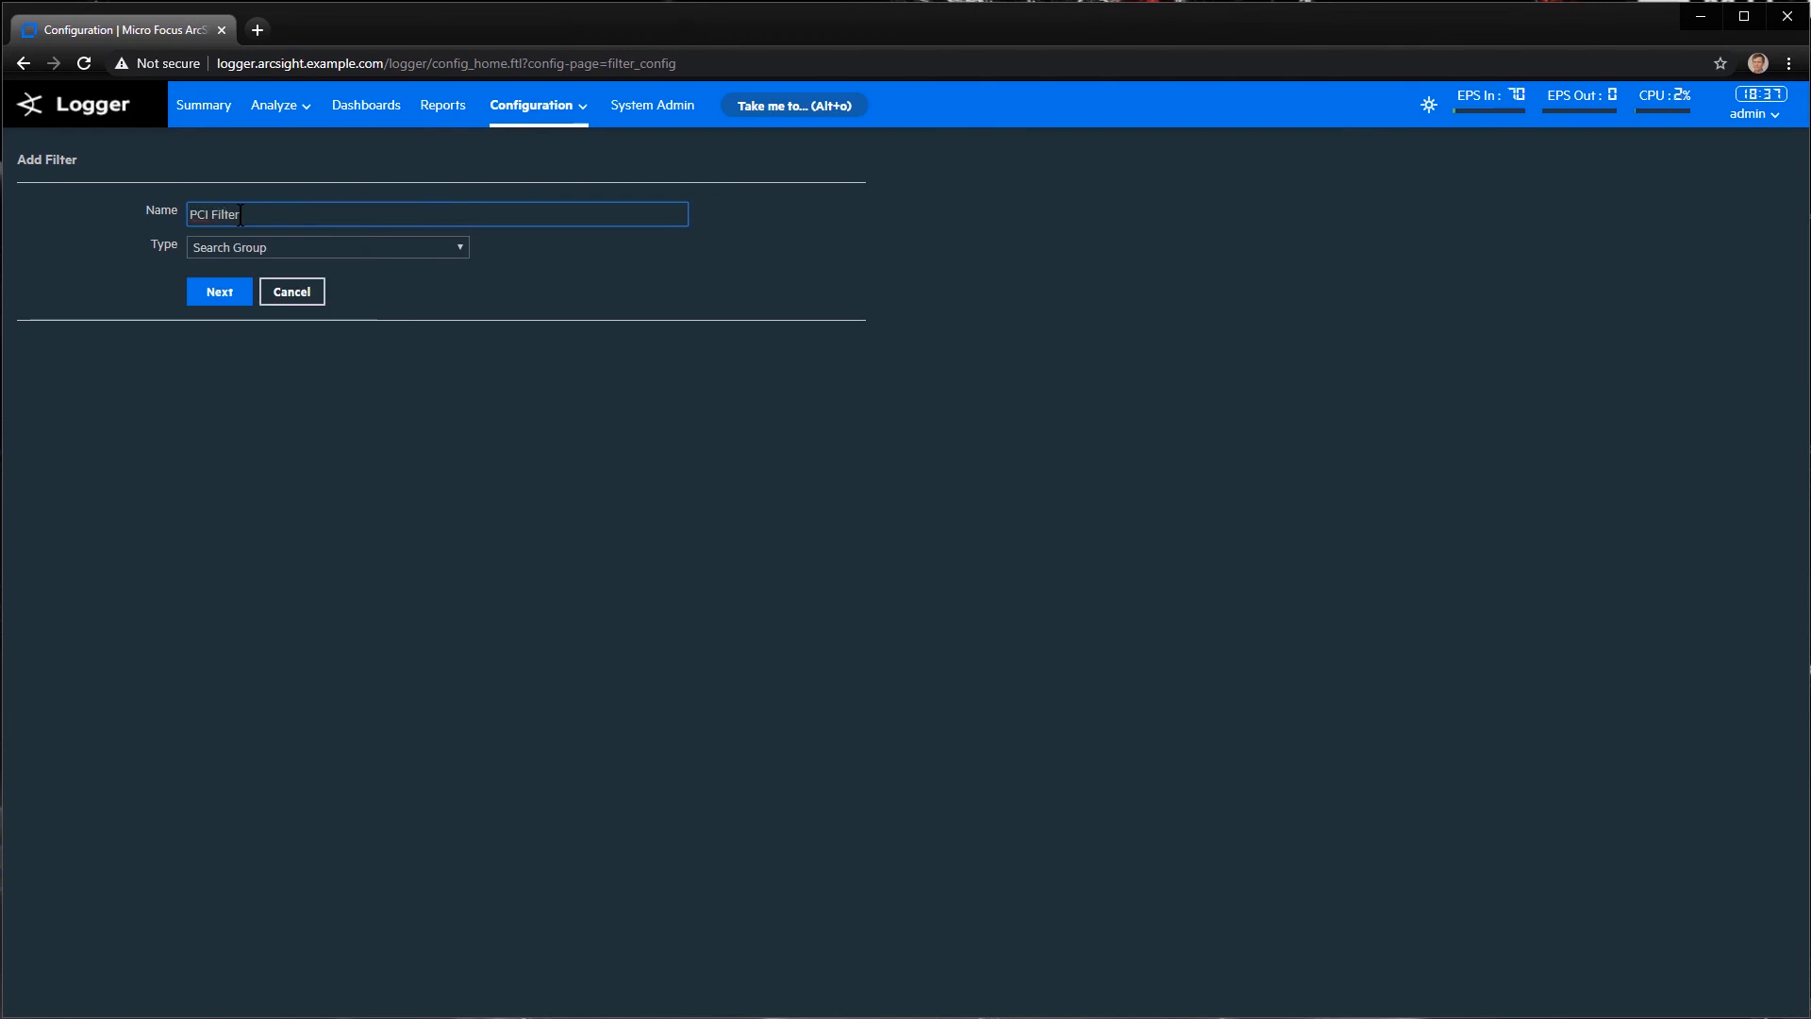
pyautogui.click(212, 293)
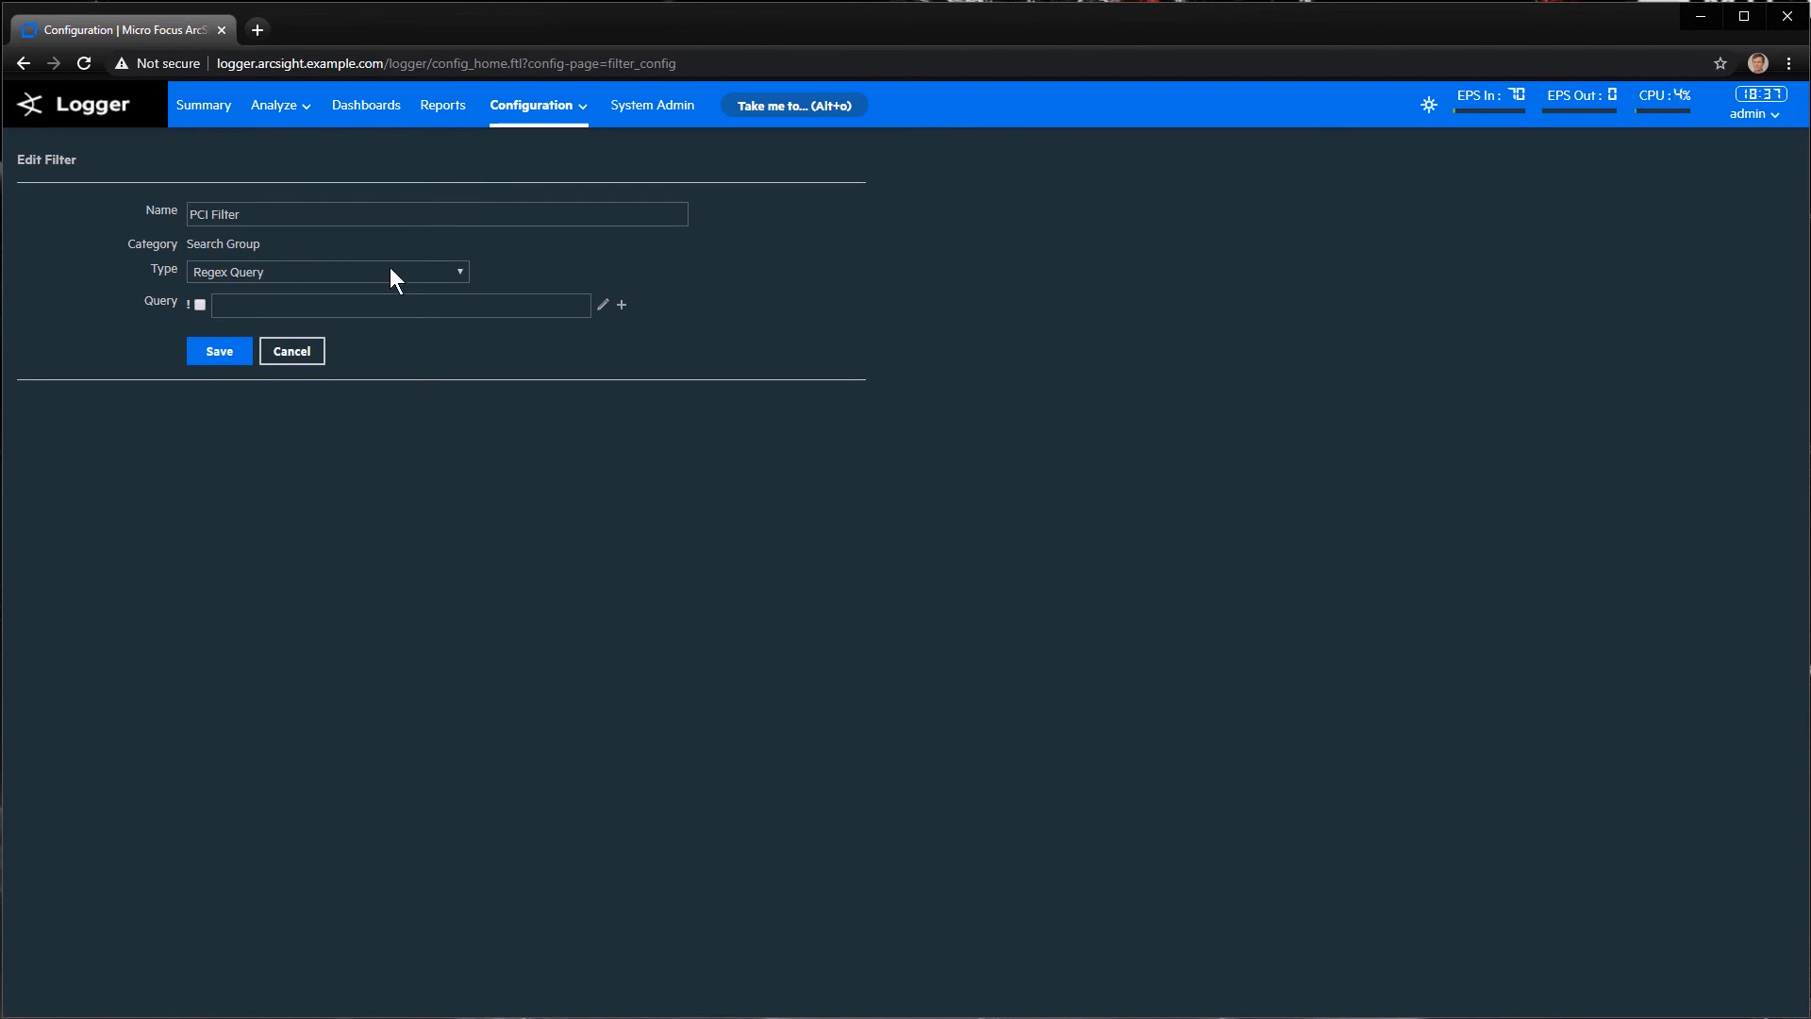
# Change the PCI Filter to a Unified query, enter _storageGroup in ["PCI Storage Group"], and save it
pyautogui.click(462, 275)
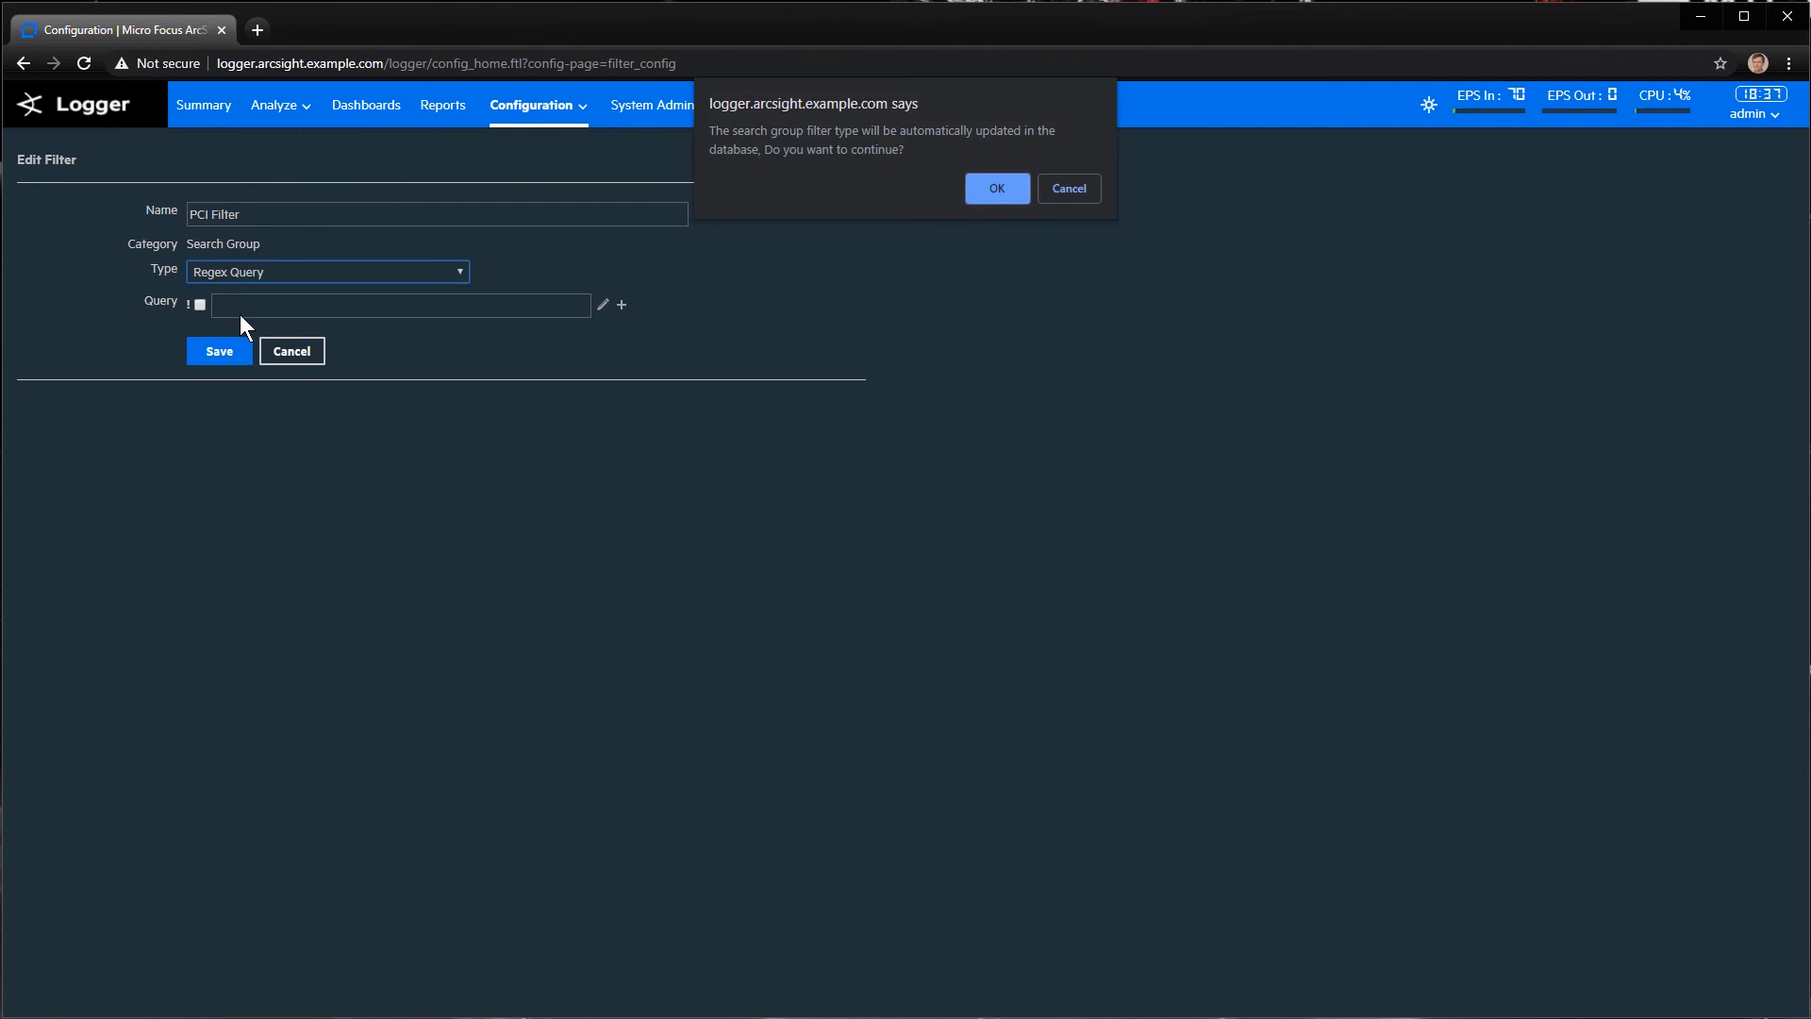
pyautogui.click(982, 187)
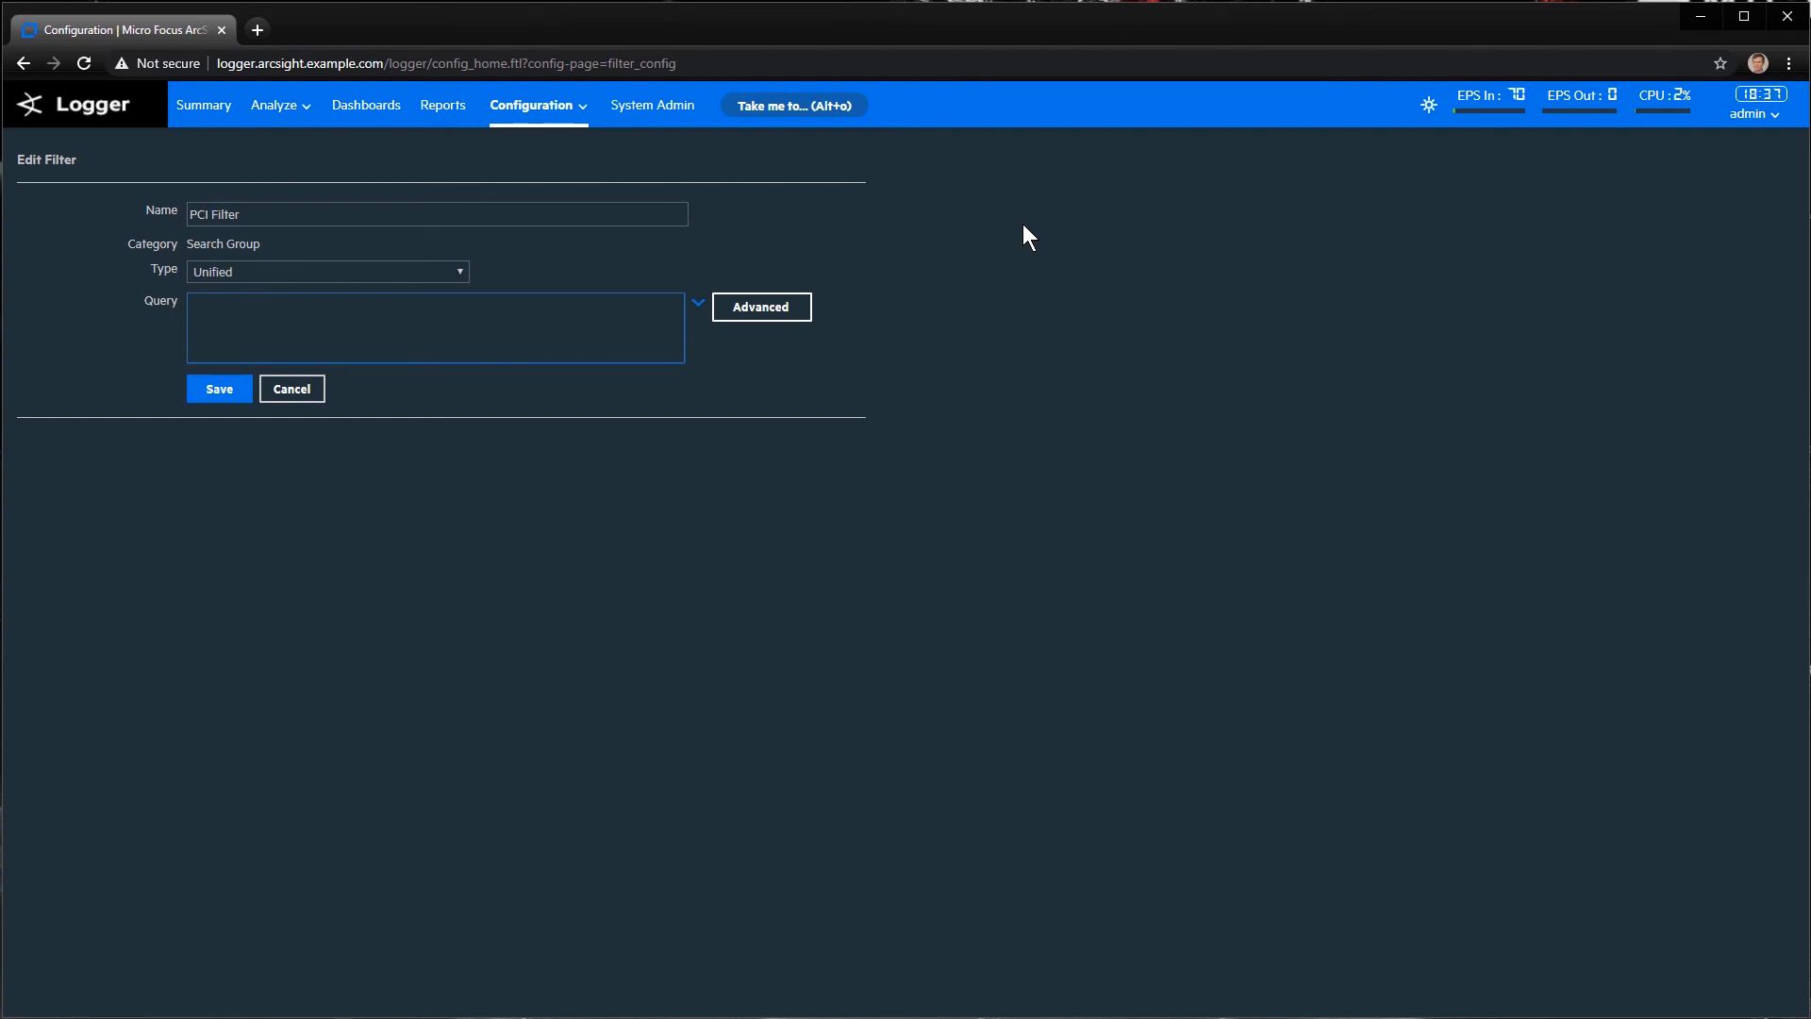
pyautogui.write('_storageGroup in ["PCI Storage Group"]')
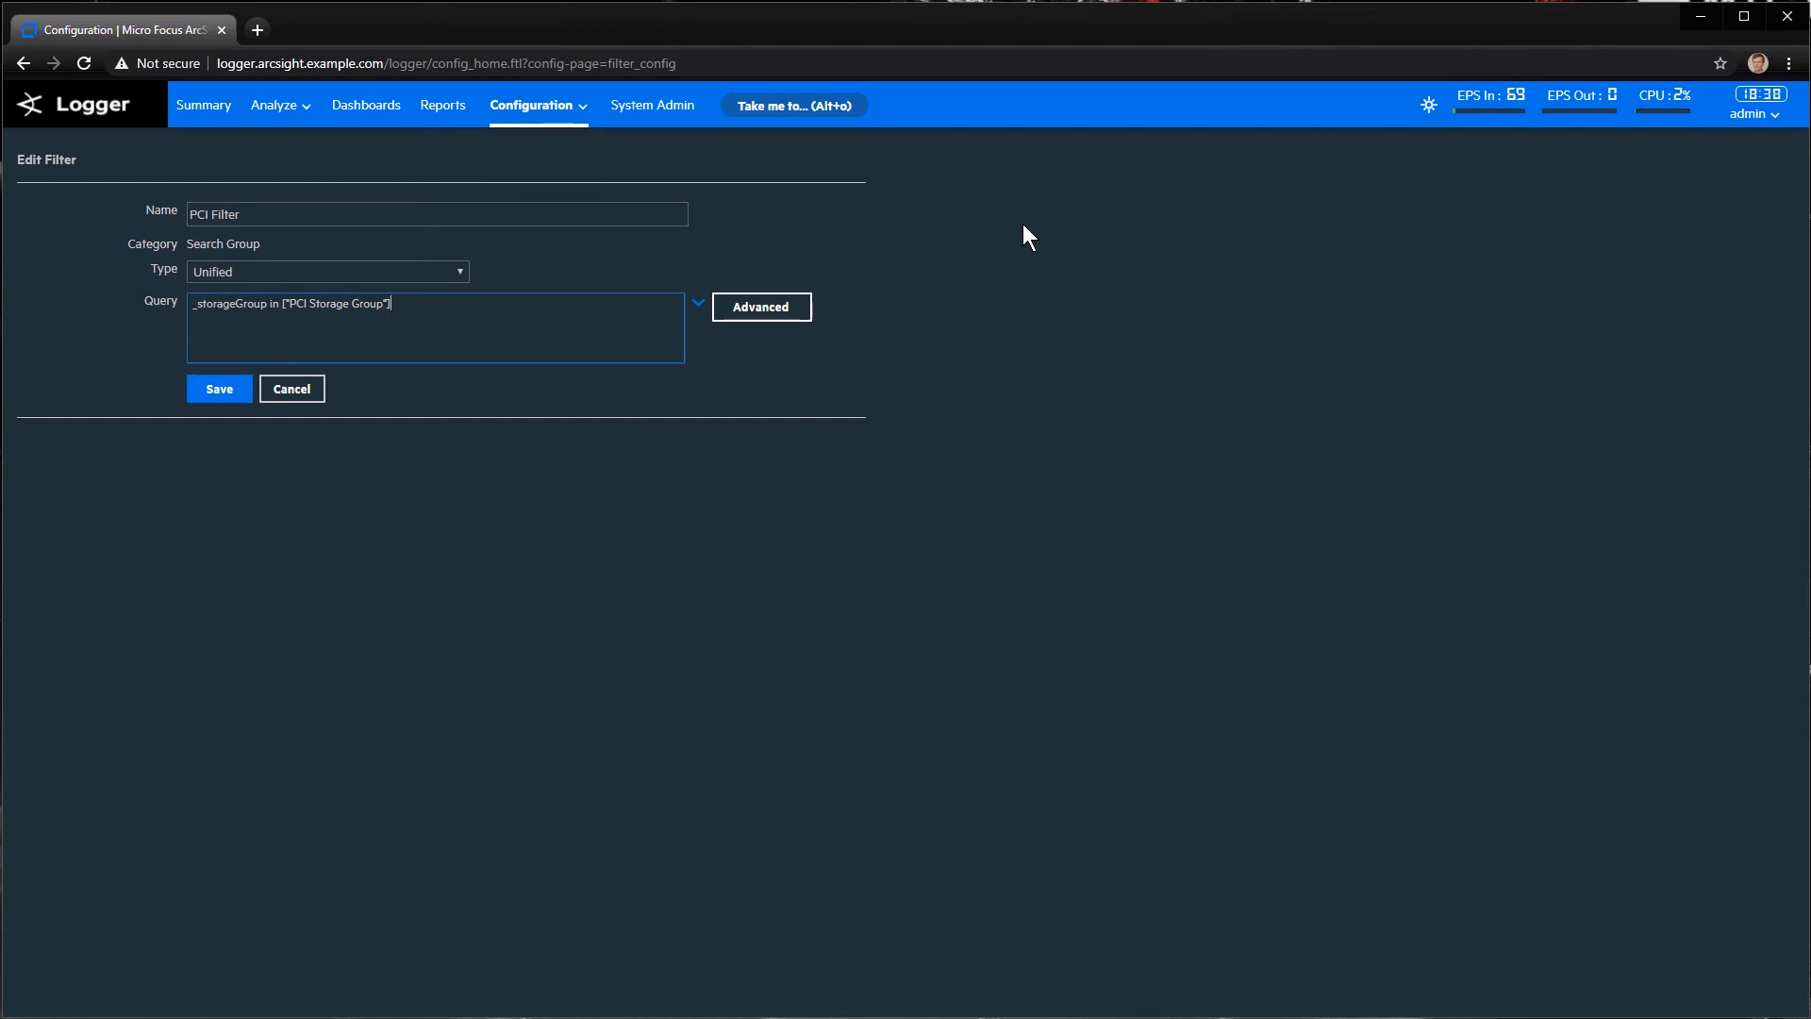
pyautogui.click(223, 389)
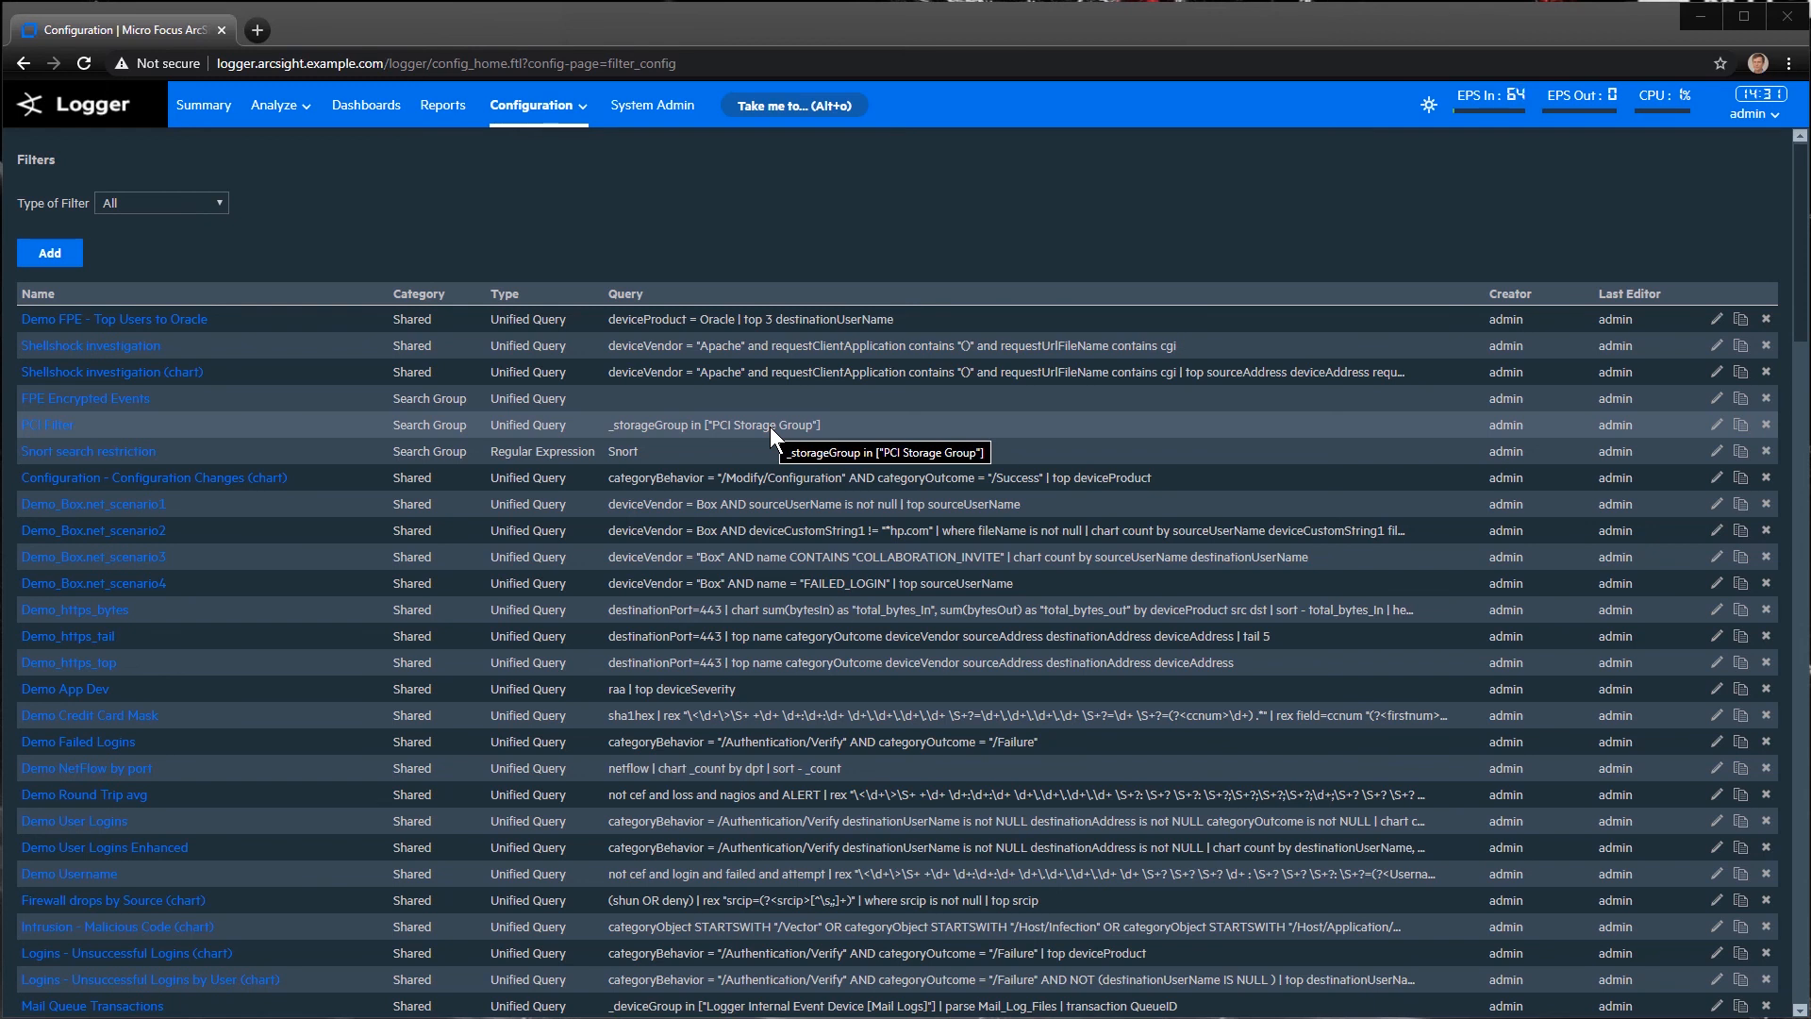
# Go to the user management page and show the list of user groups
pyautogui.click(797, 106)
pyautogui.write('user')
pyautogui.click(790, 141)
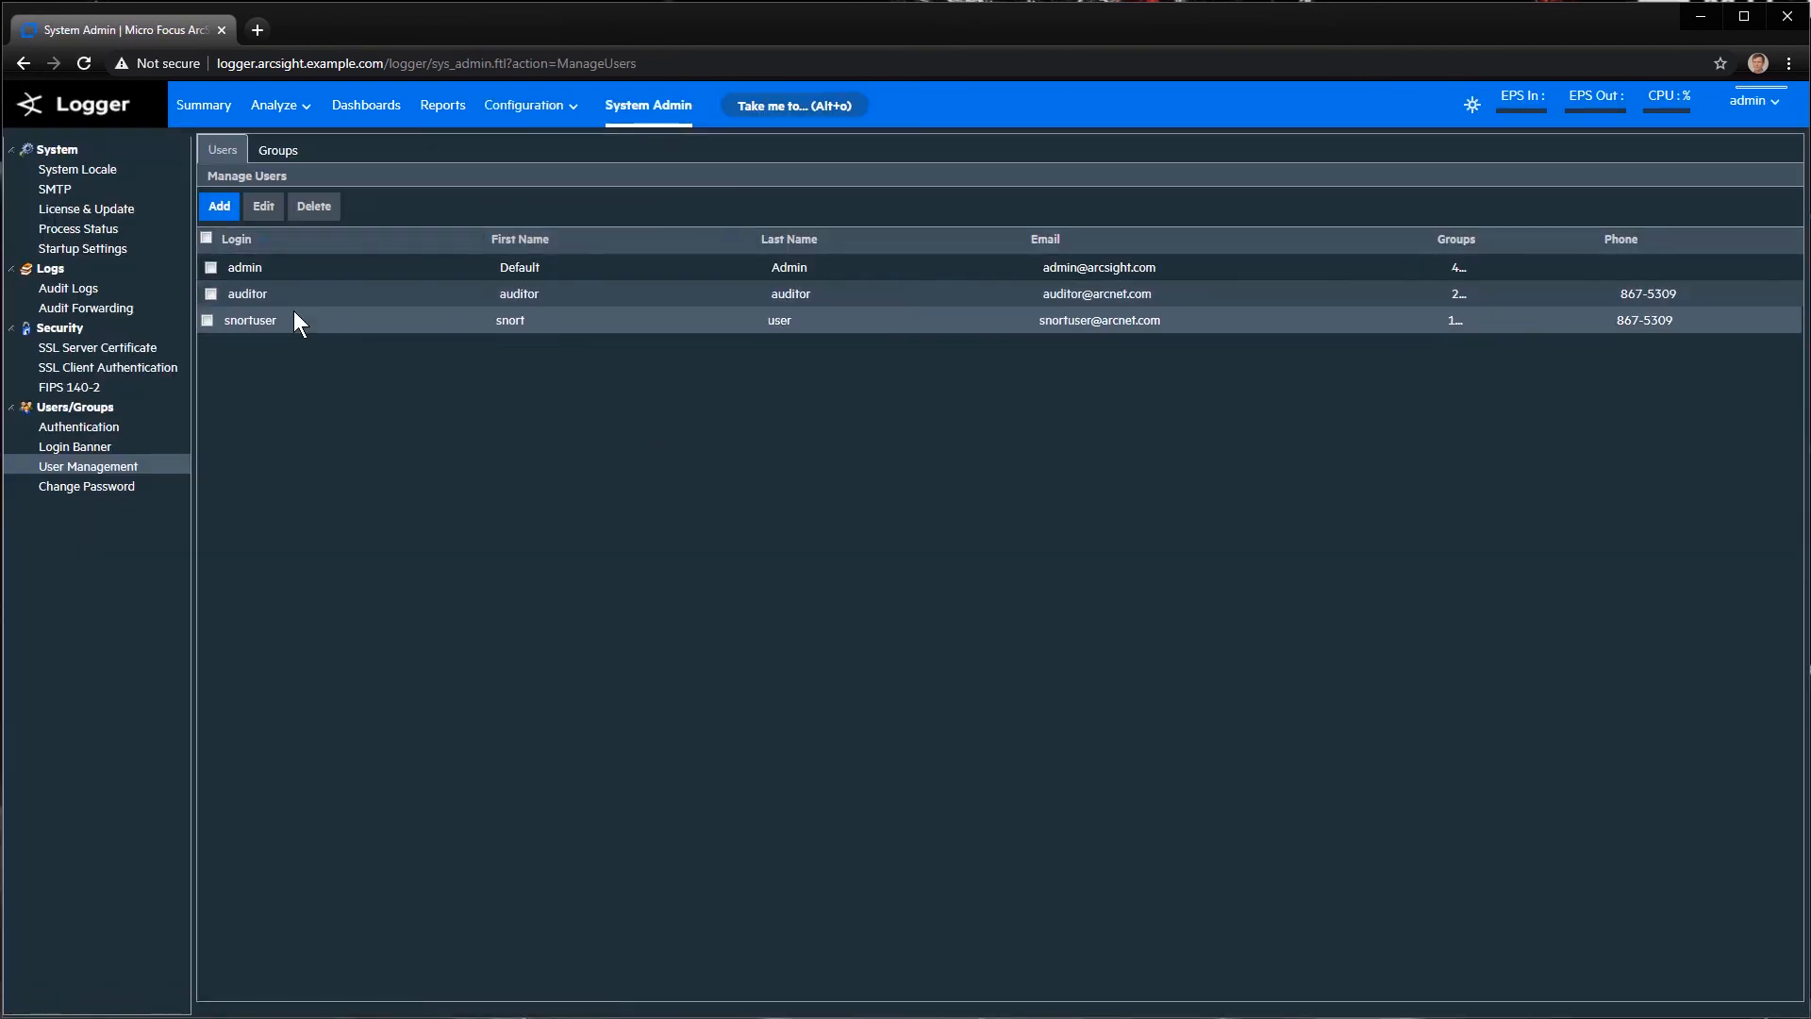
pyautogui.click(277, 151)
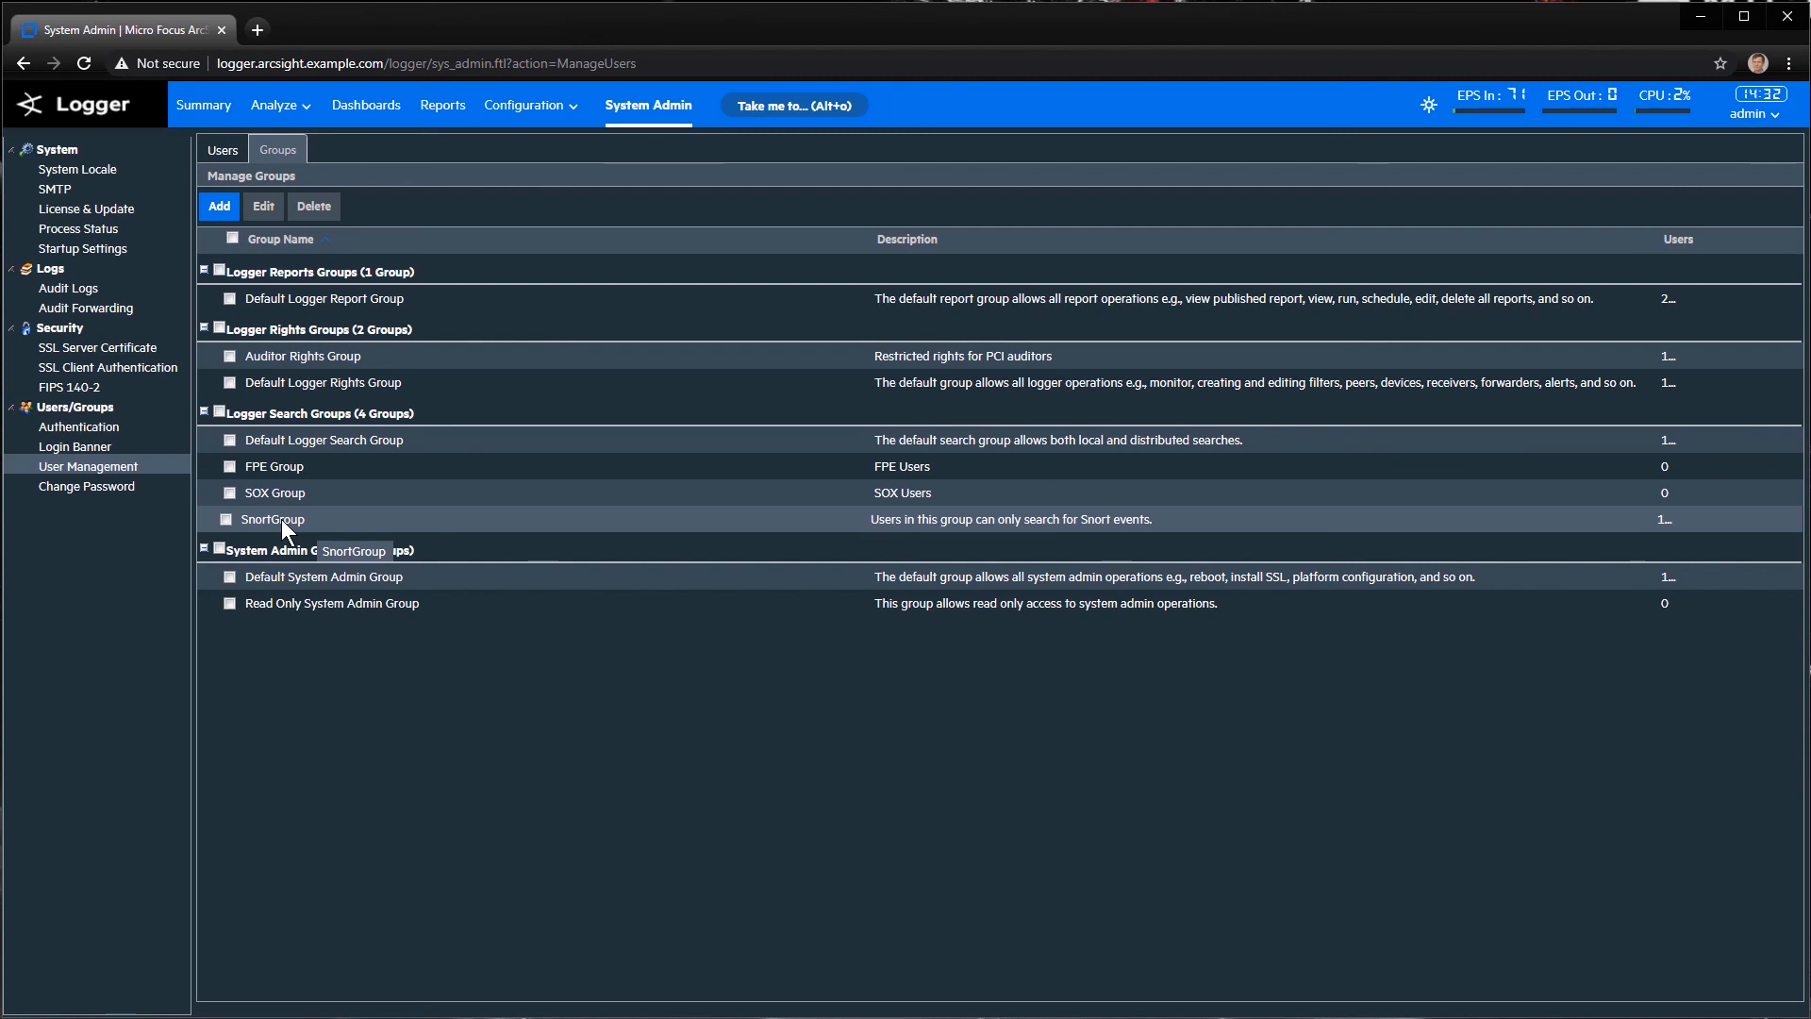
# Add a new group named "PCI Group" with the description "PCI Auditors" and the group type Logger Search
pyautogui.click(229, 213)
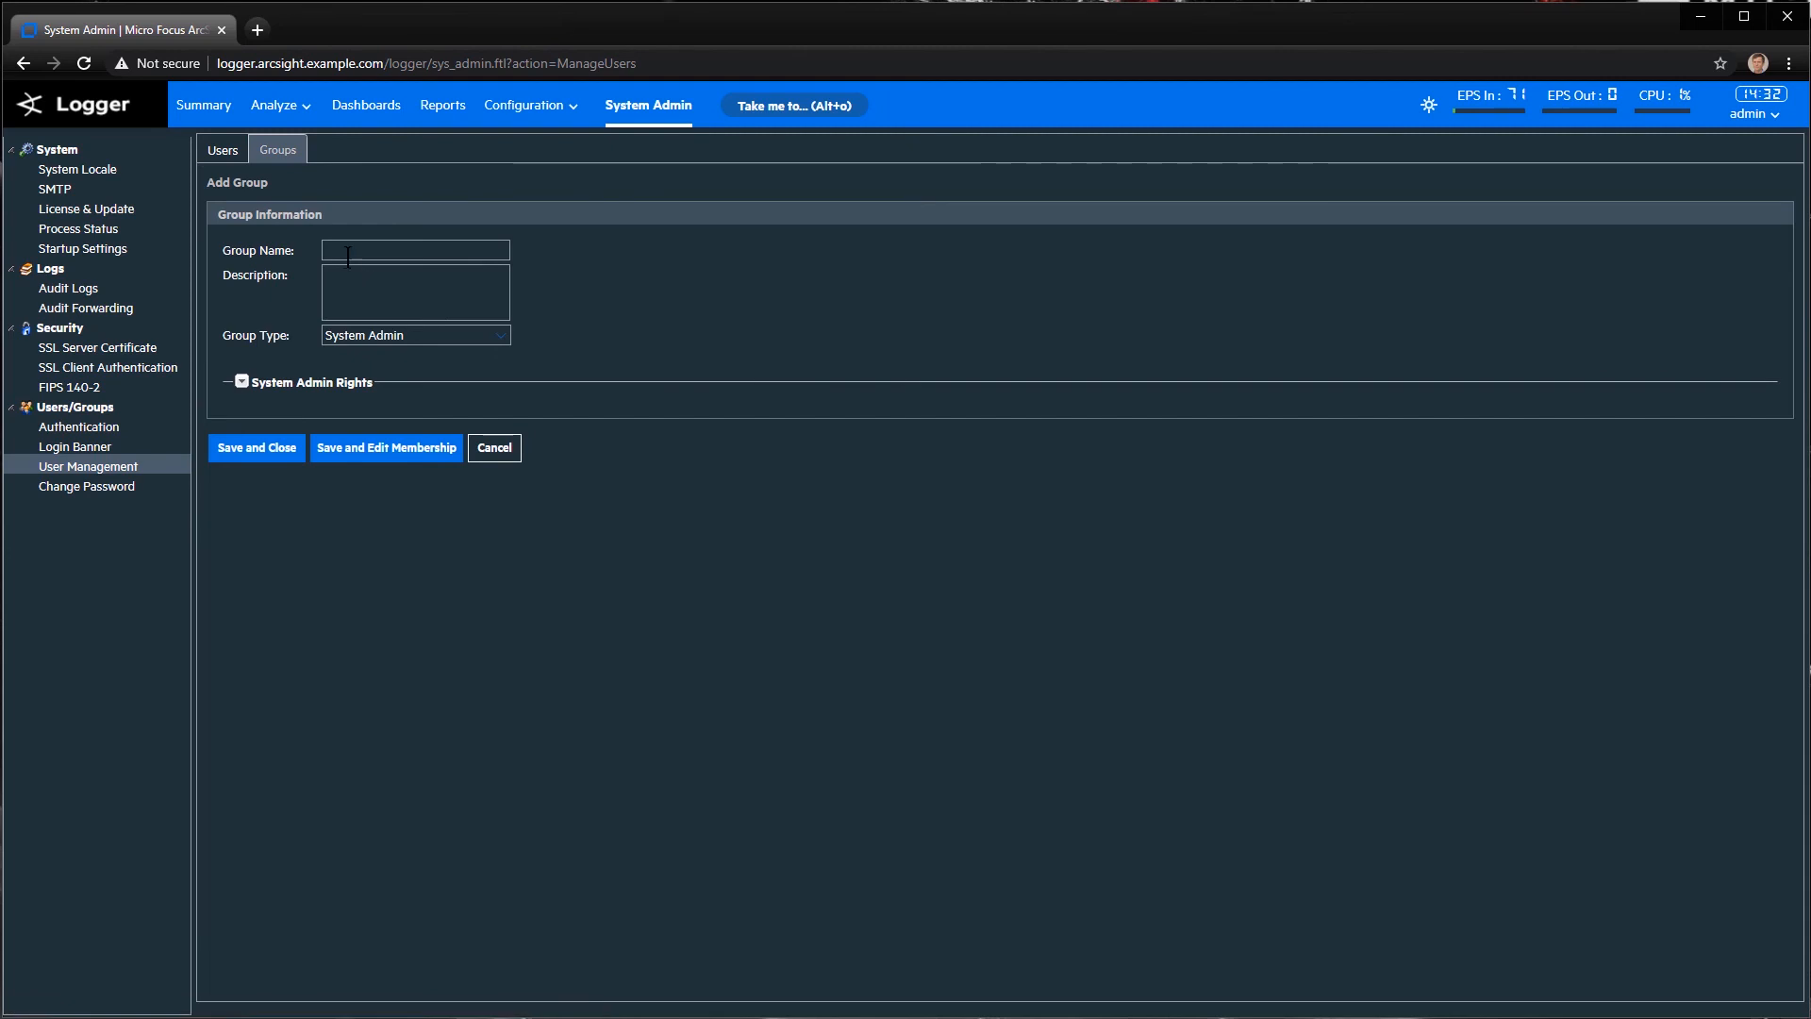
pyautogui.click(348, 251)
pyautogui.write('PC')
pyautogui.write('I Grou')
pyautogui.write('CI')
pyautogui.write(' Auditors')
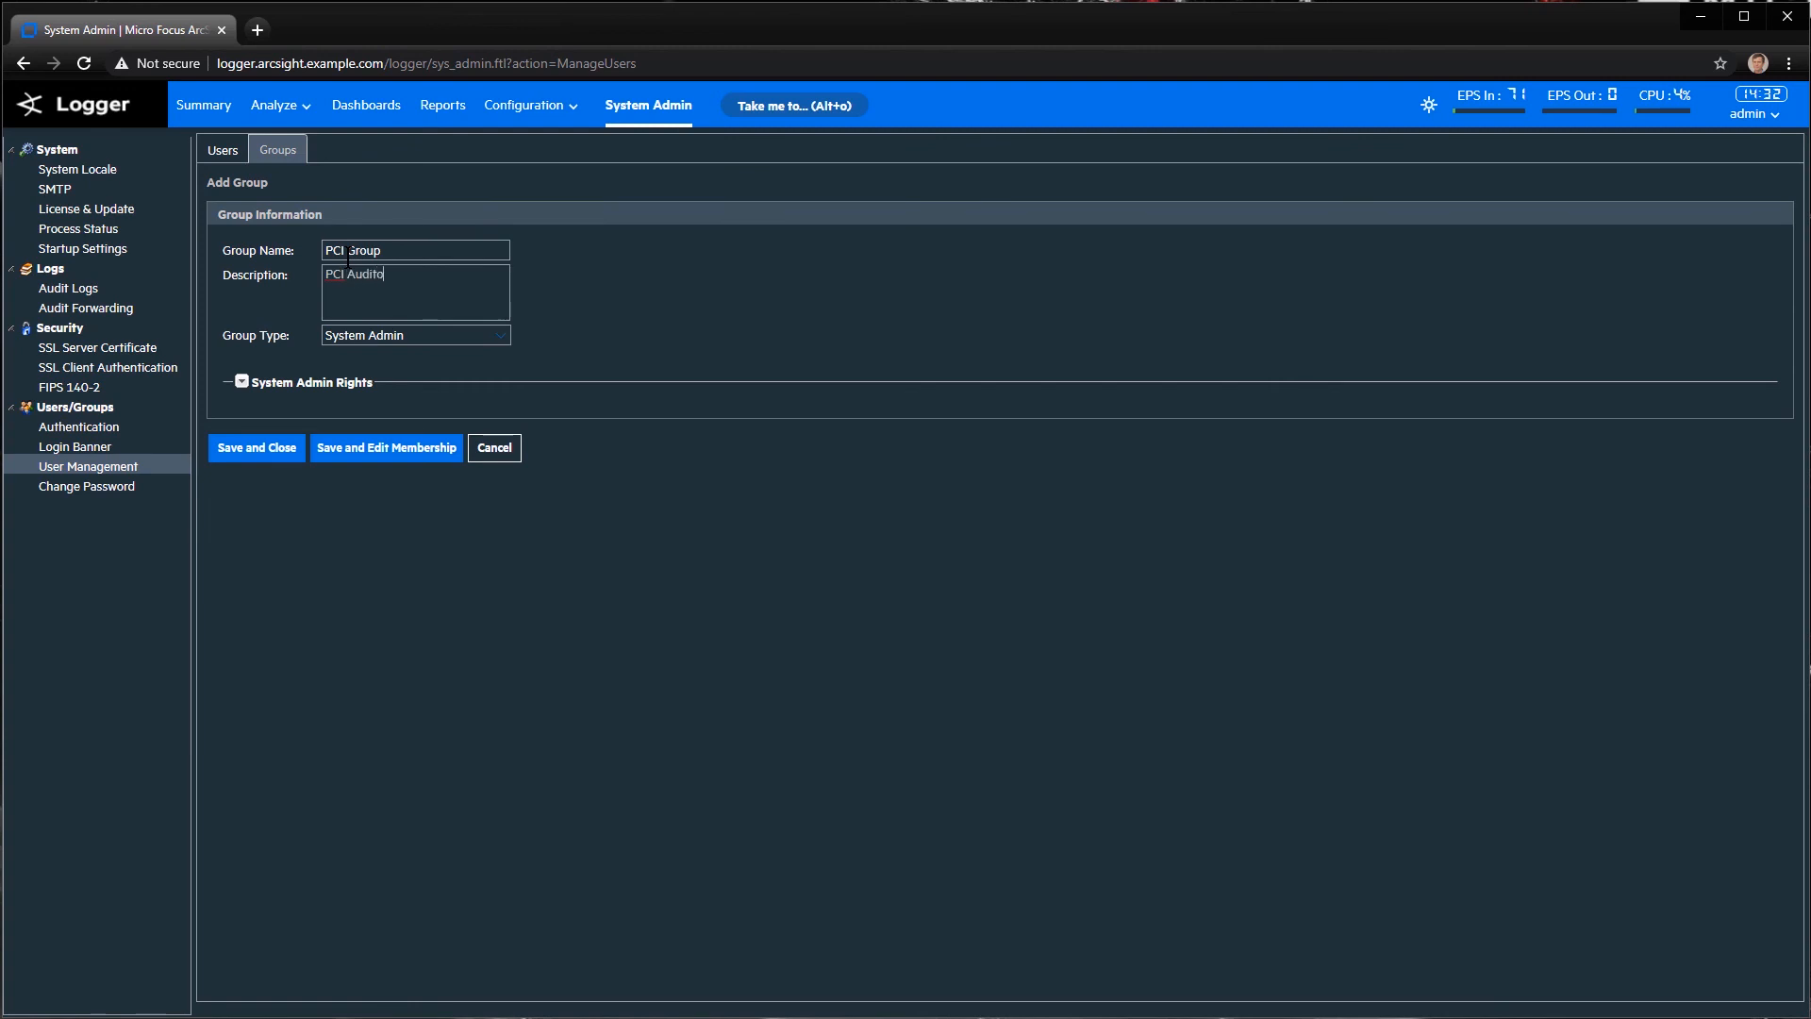
pyautogui.click(445, 341)
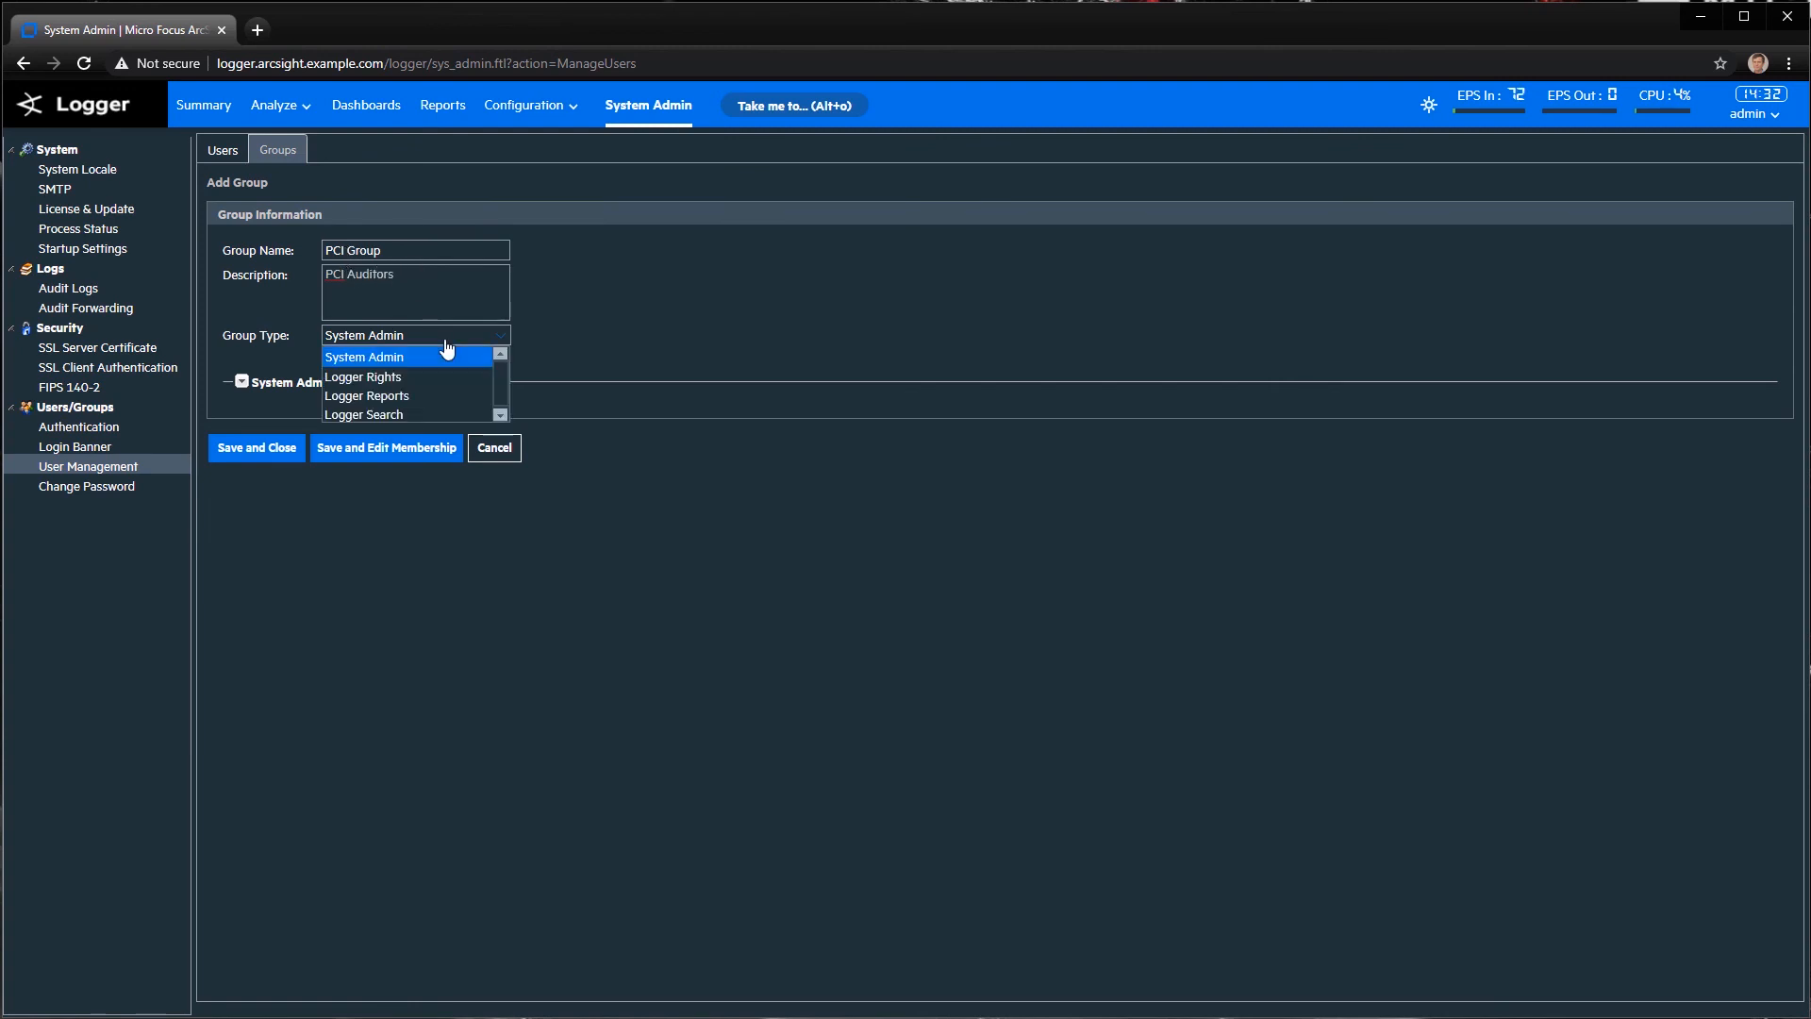
pyautogui.click(397, 418)
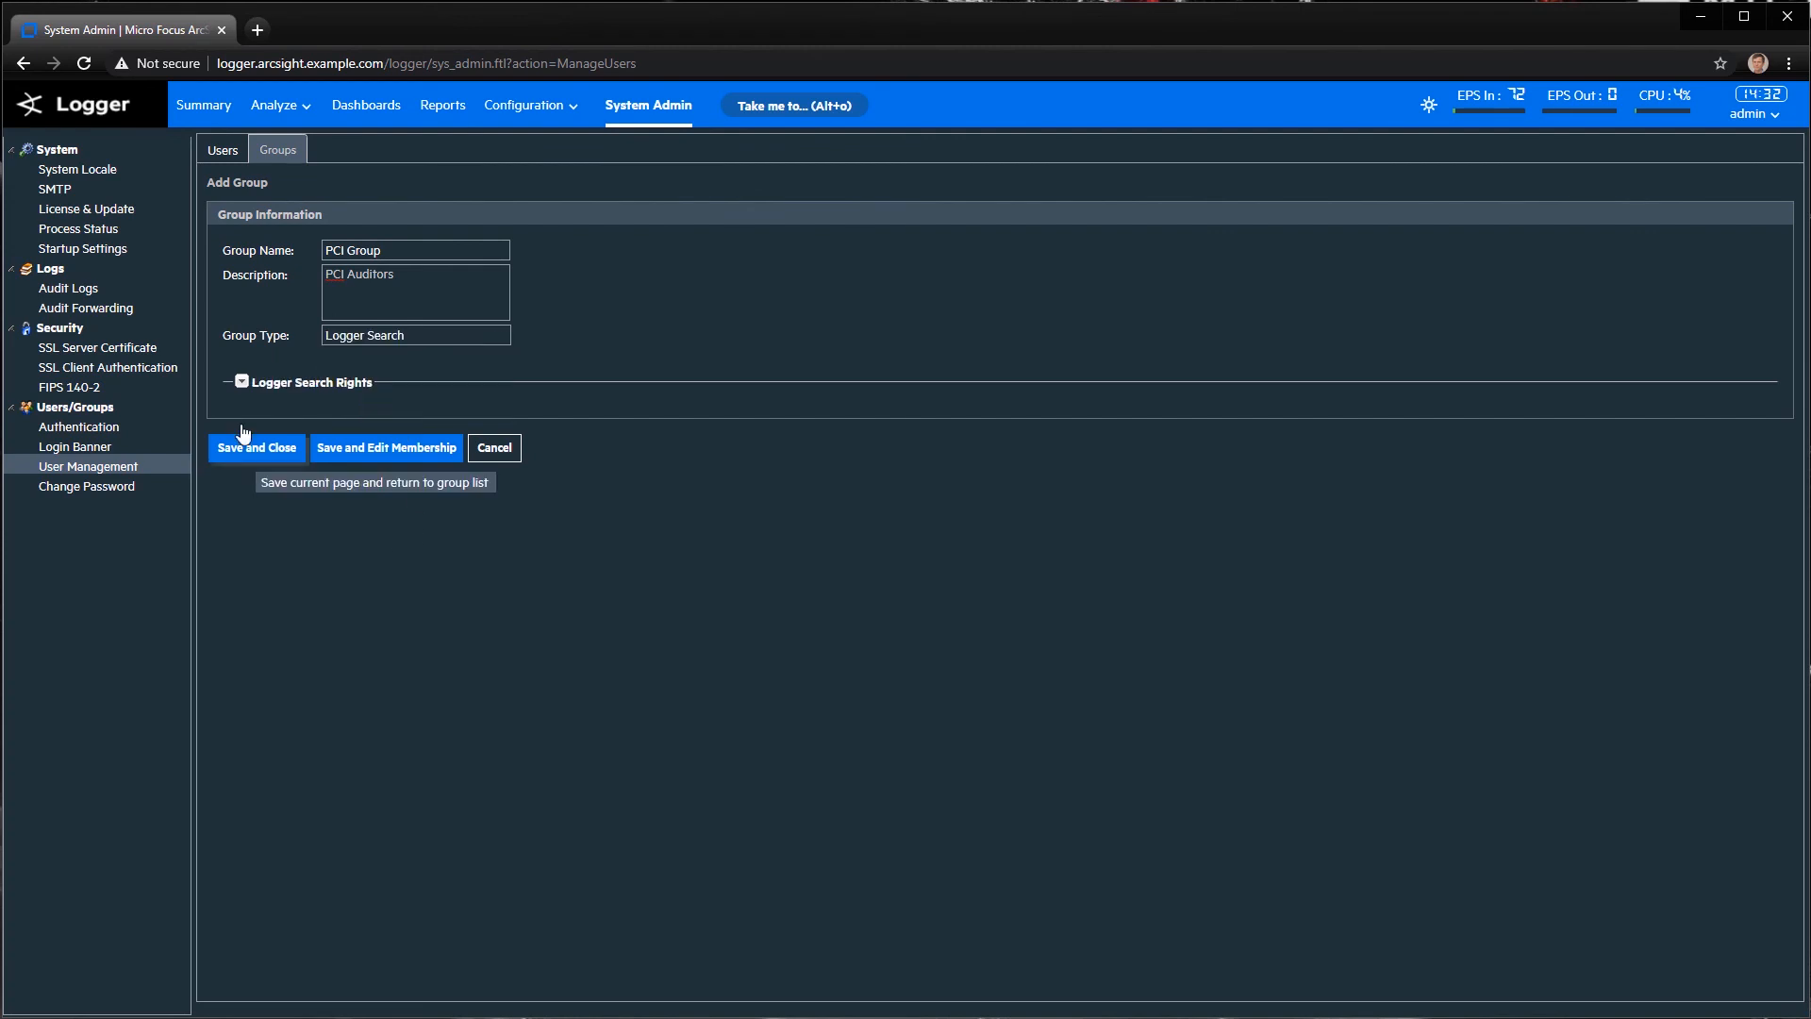
# Disable searching for events on remote peers in the PCI Group's search rights and save the group
pyautogui.click(242, 381)
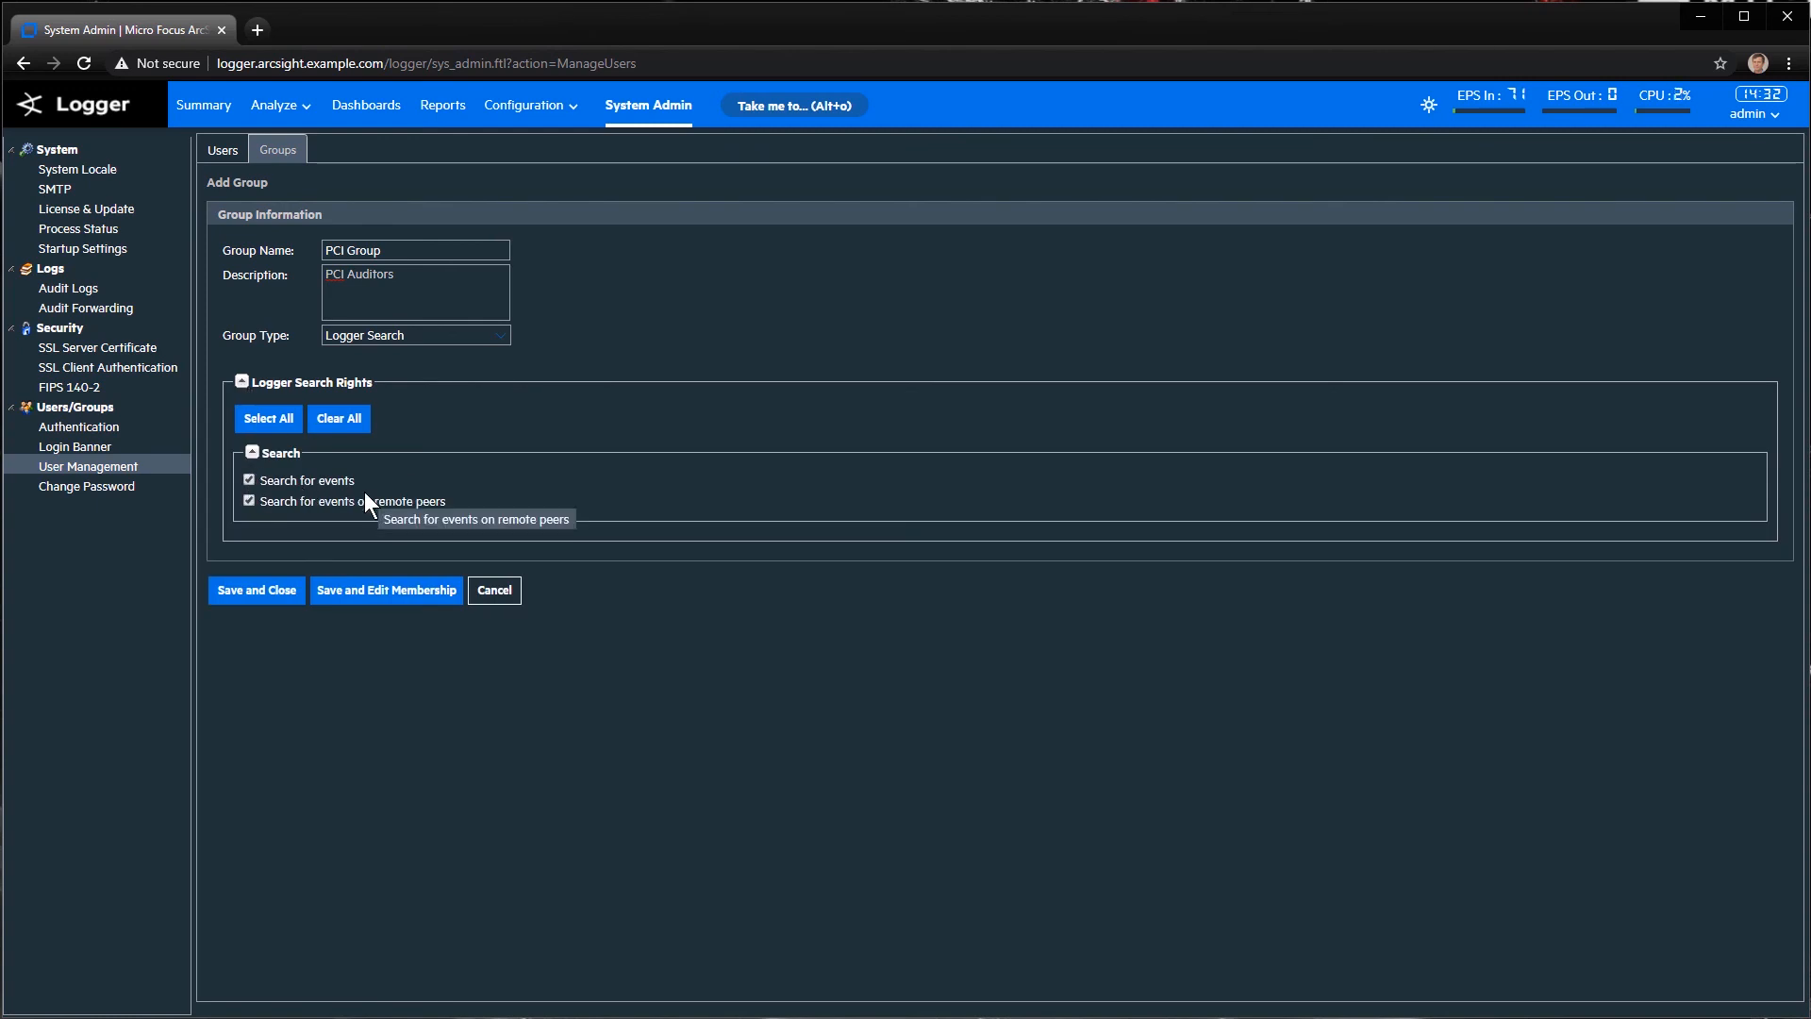
pyautogui.click(249, 501)
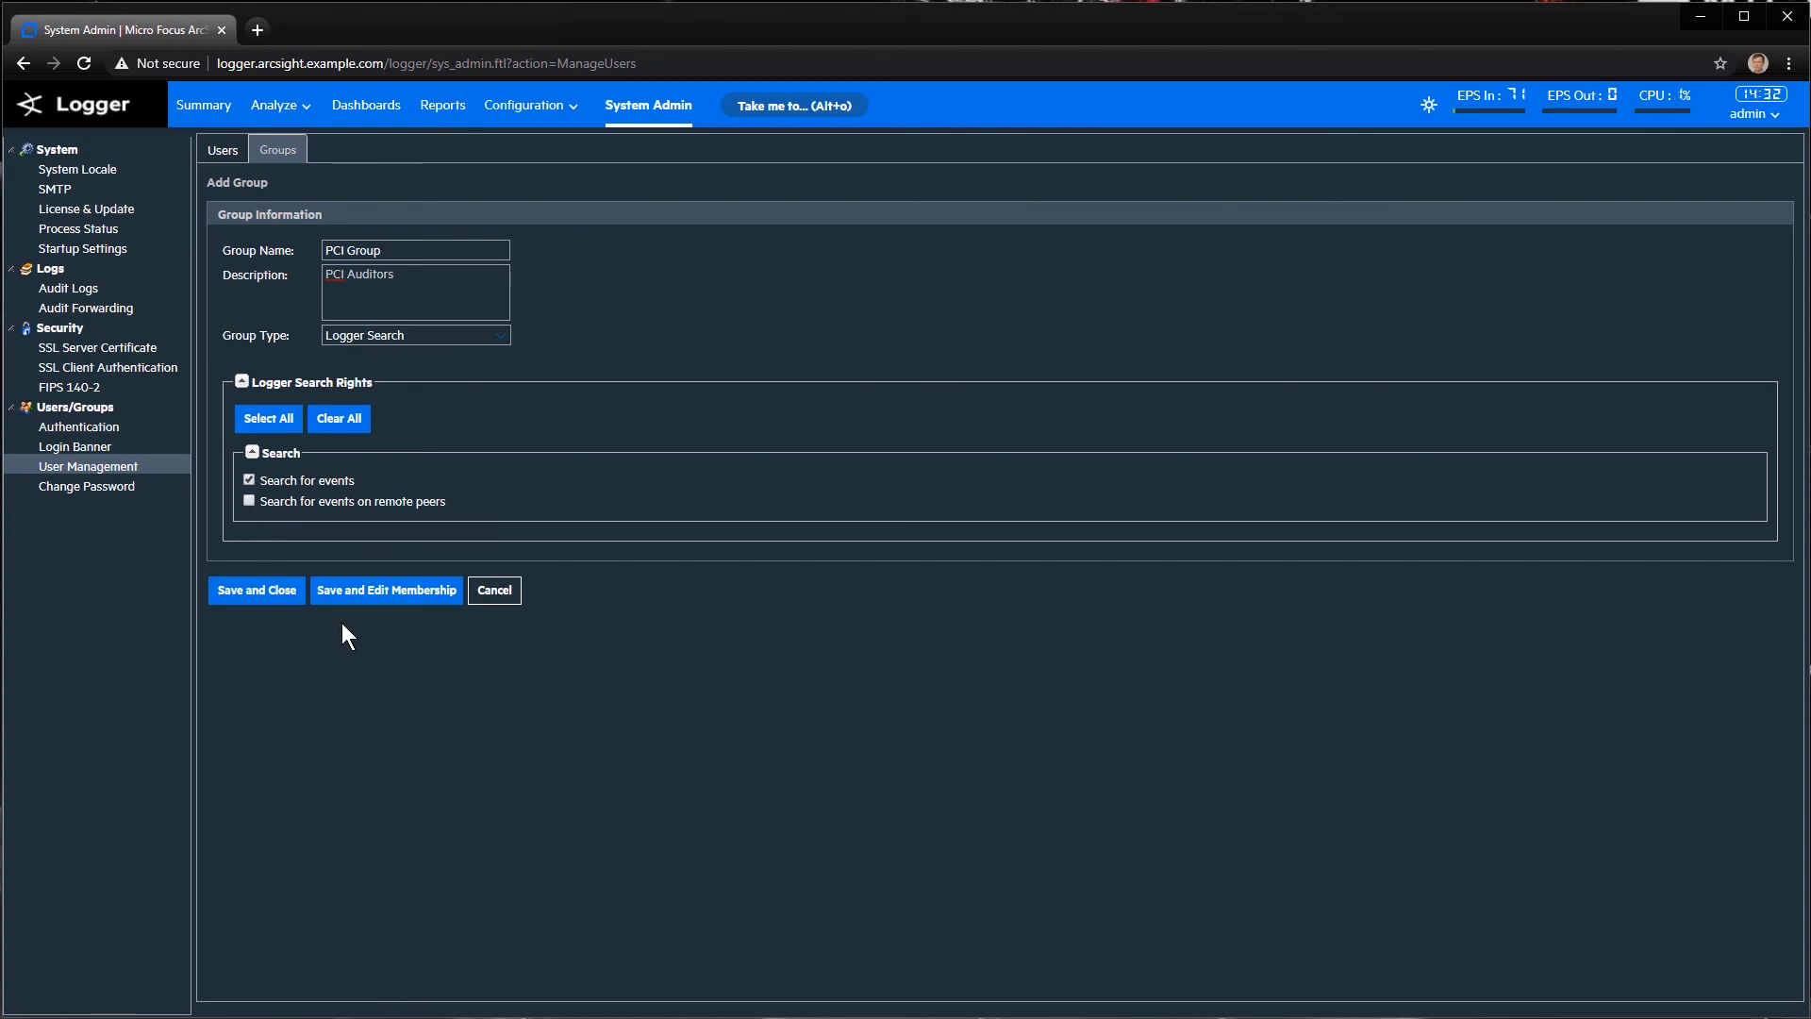
pyautogui.click(272, 598)
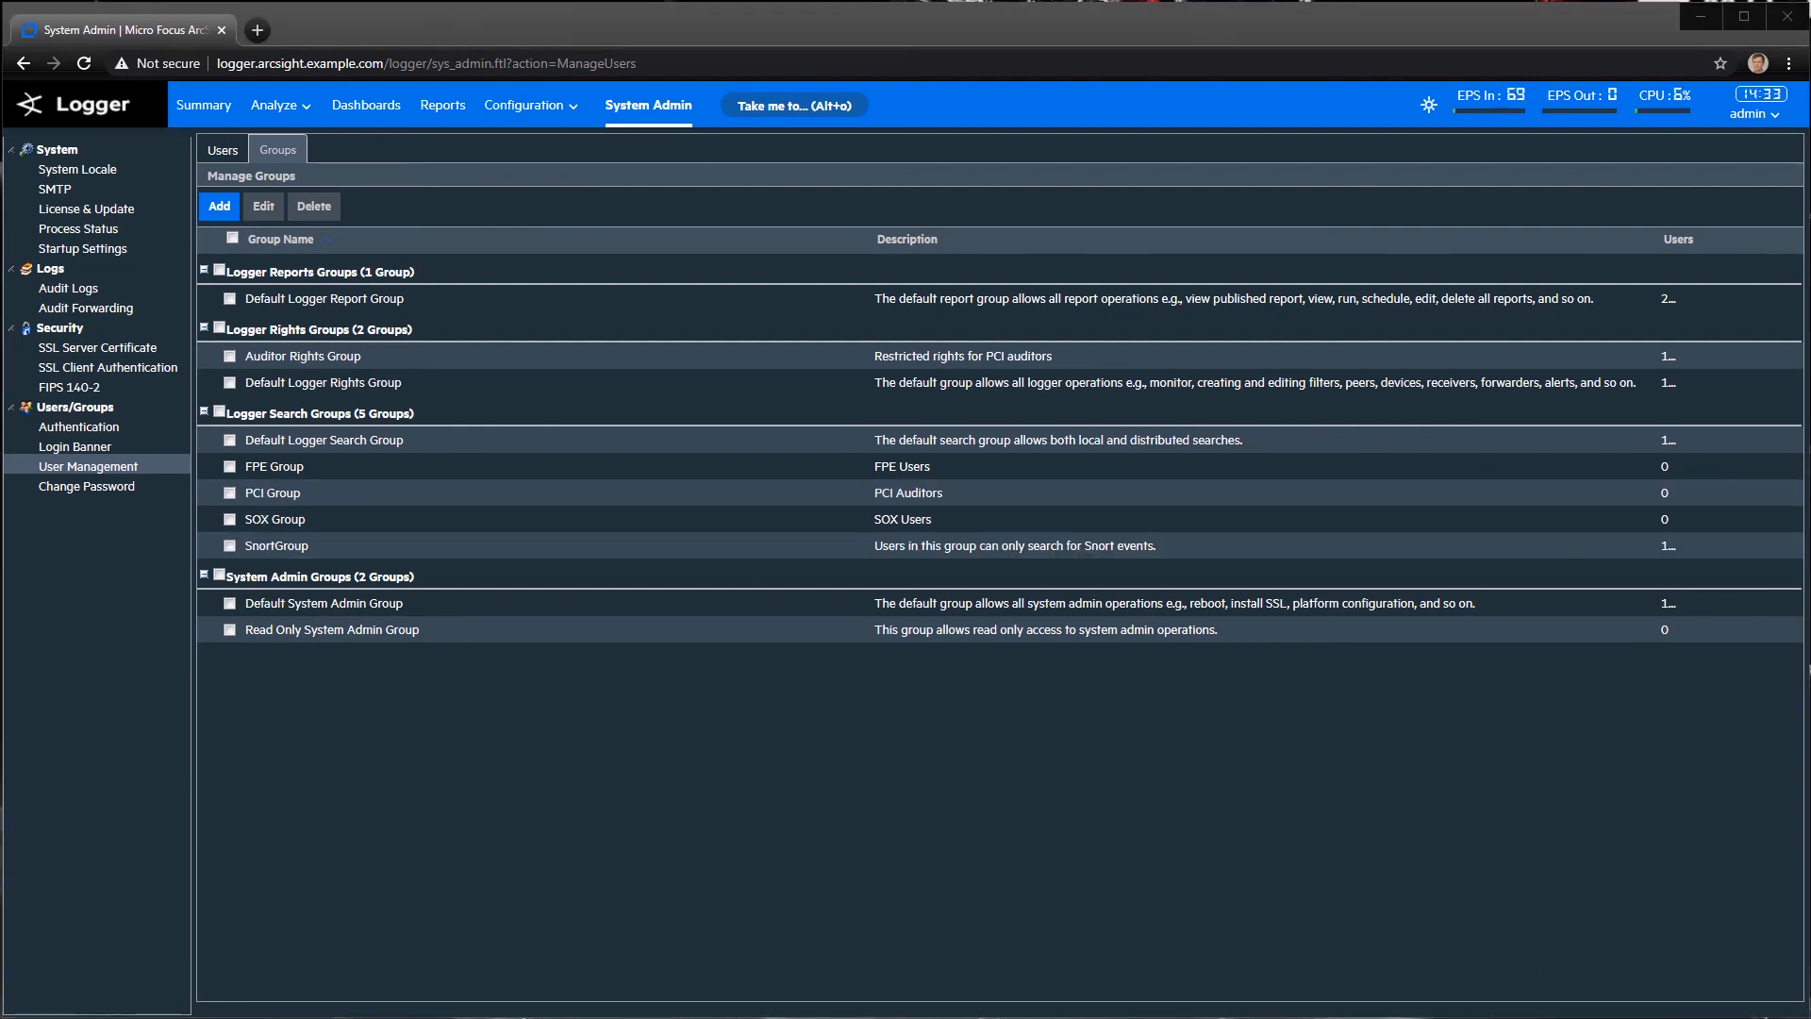
# Edit the PCI Group's membership to add the auditor user, and return to the group list
pyautogui.click(230, 492)
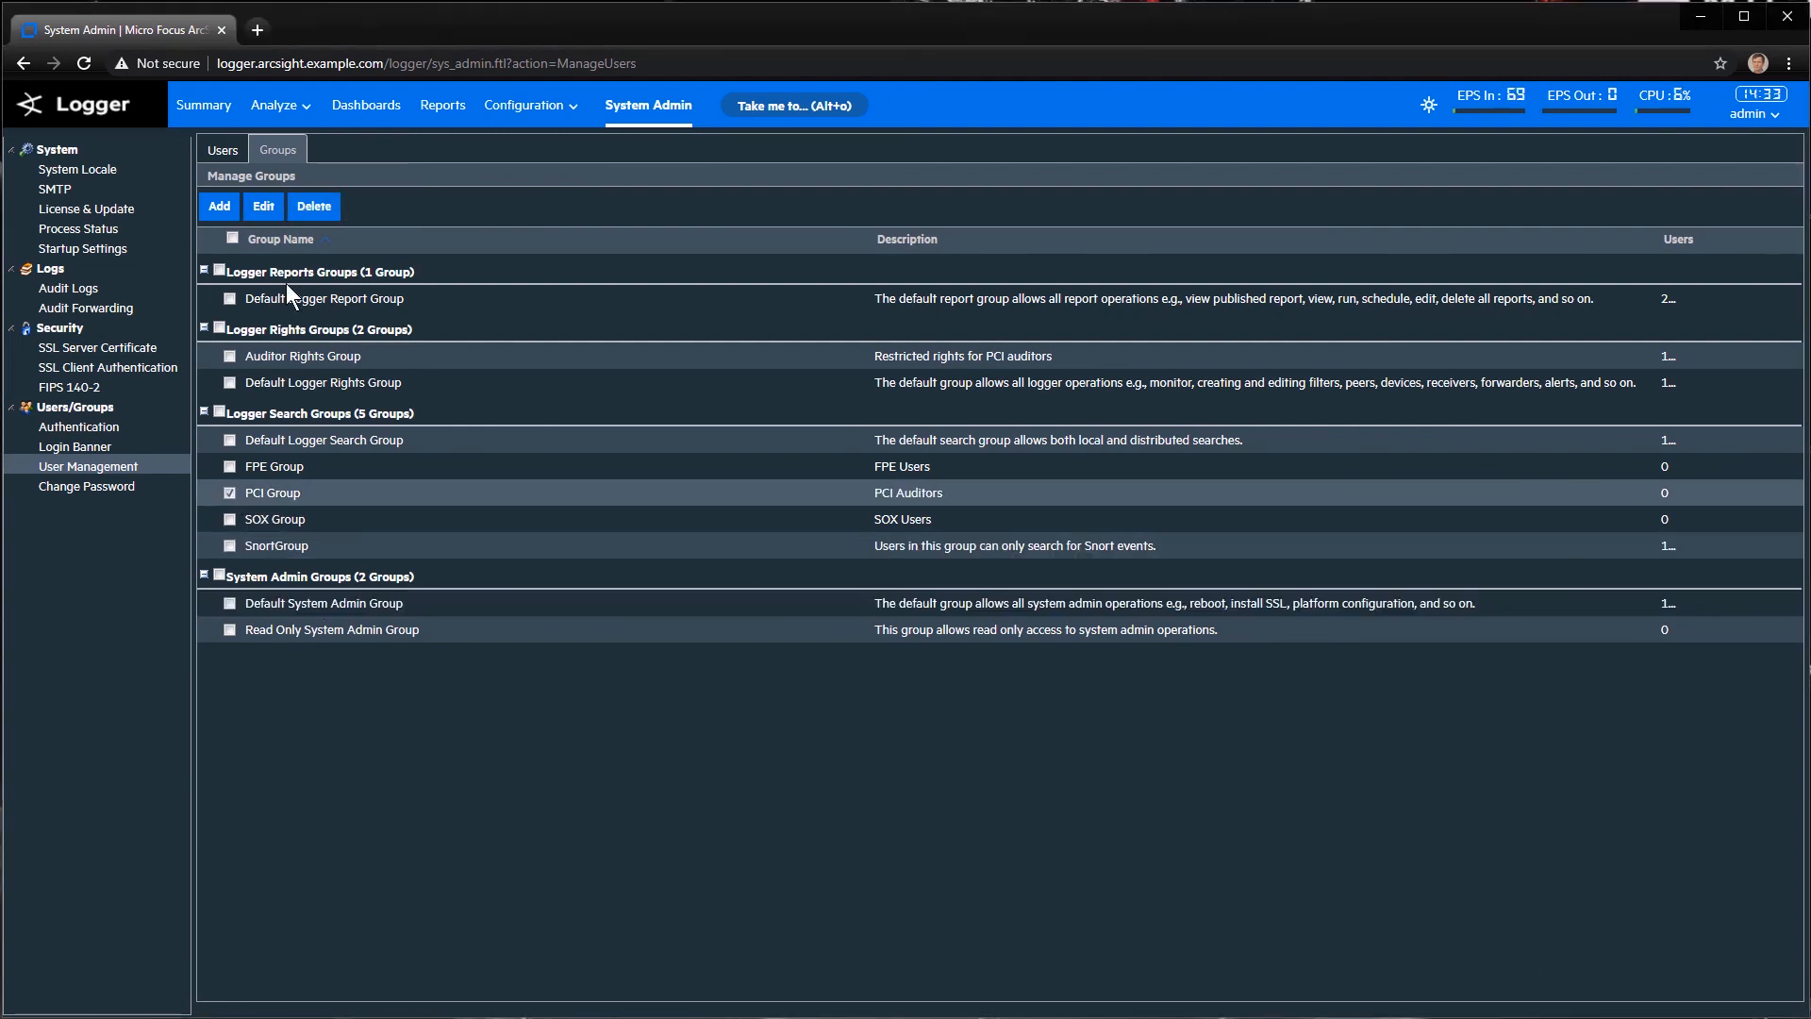
pyautogui.click(264, 207)
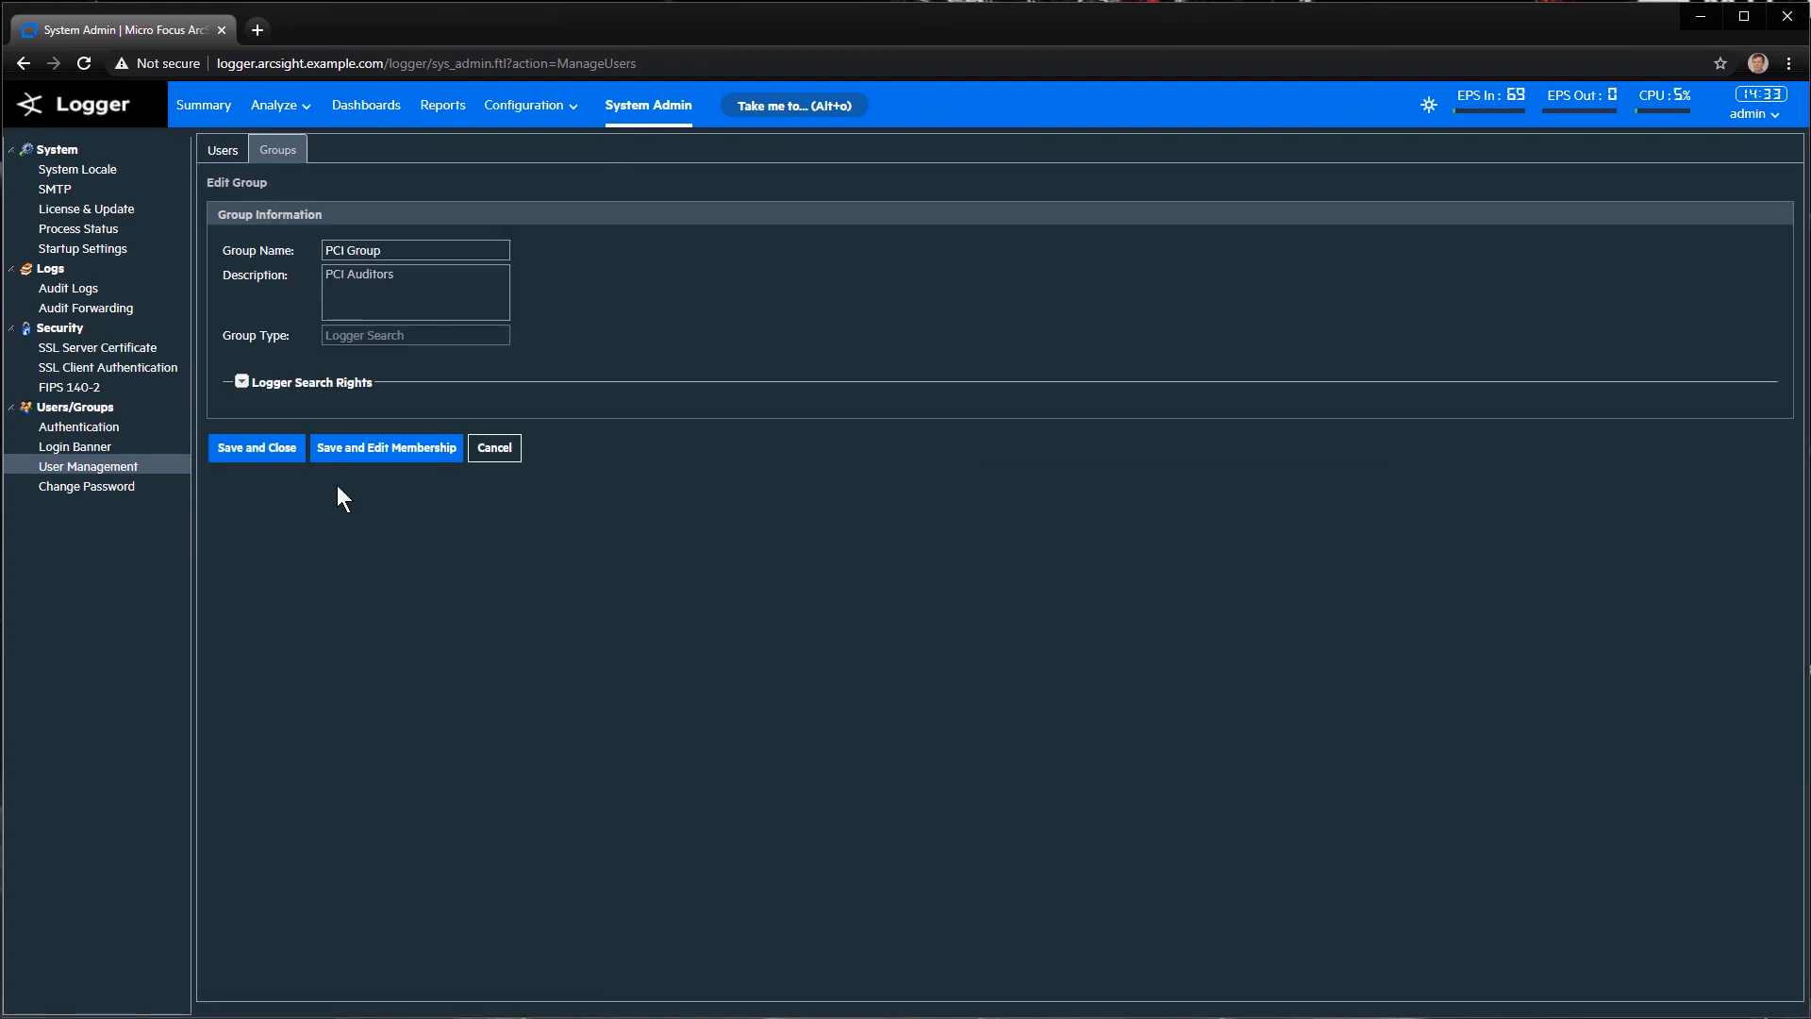
pyautogui.click(382, 449)
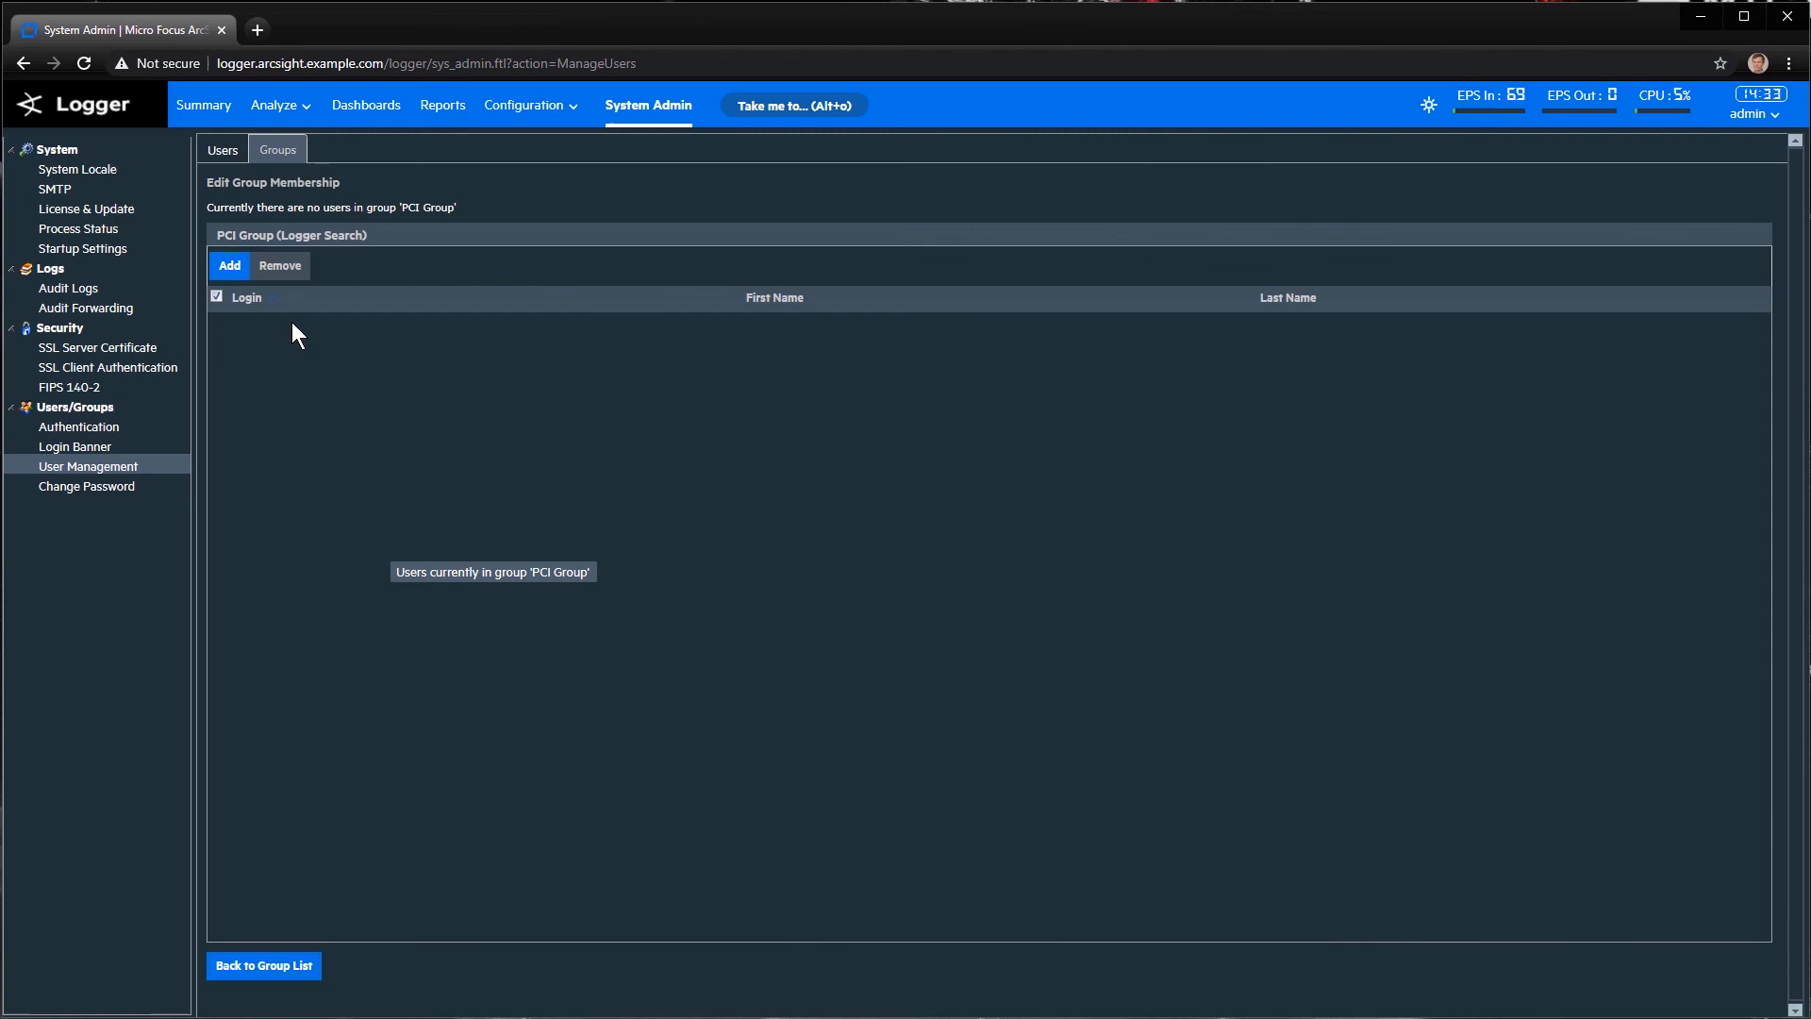
pyautogui.click(229, 265)
pyautogui.click(686, 546)
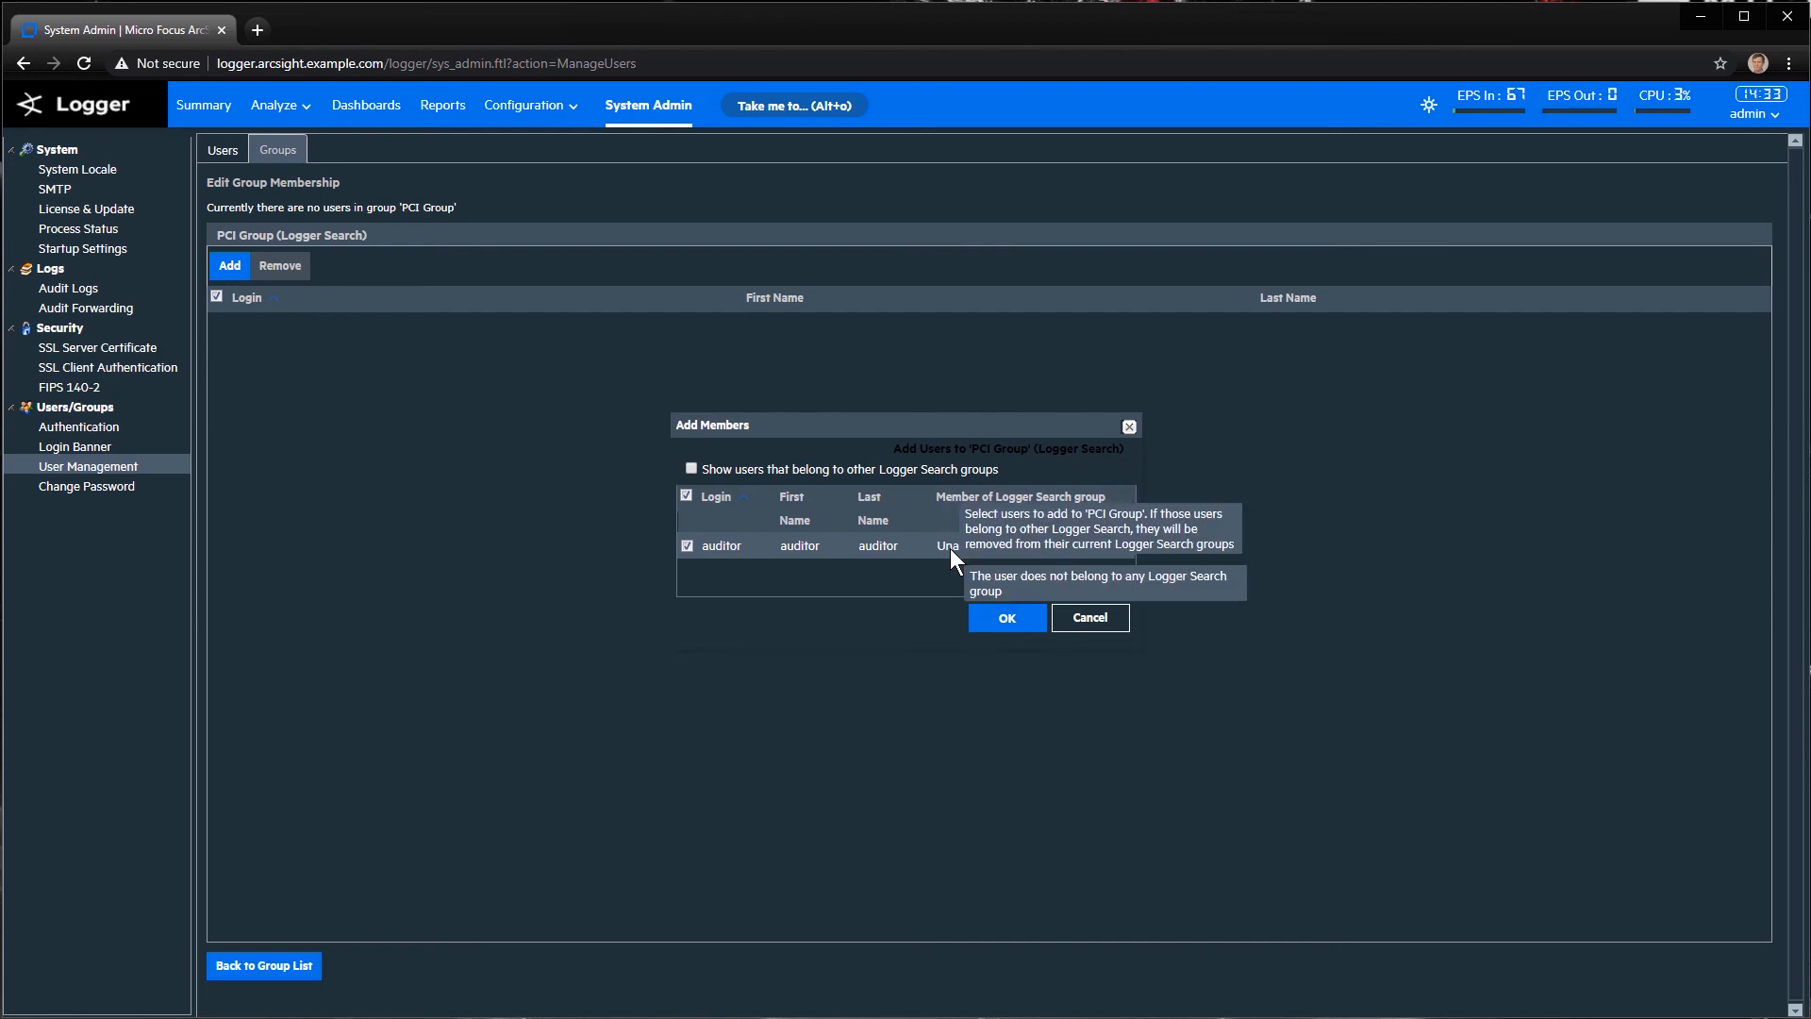
pyautogui.click(1001, 618)
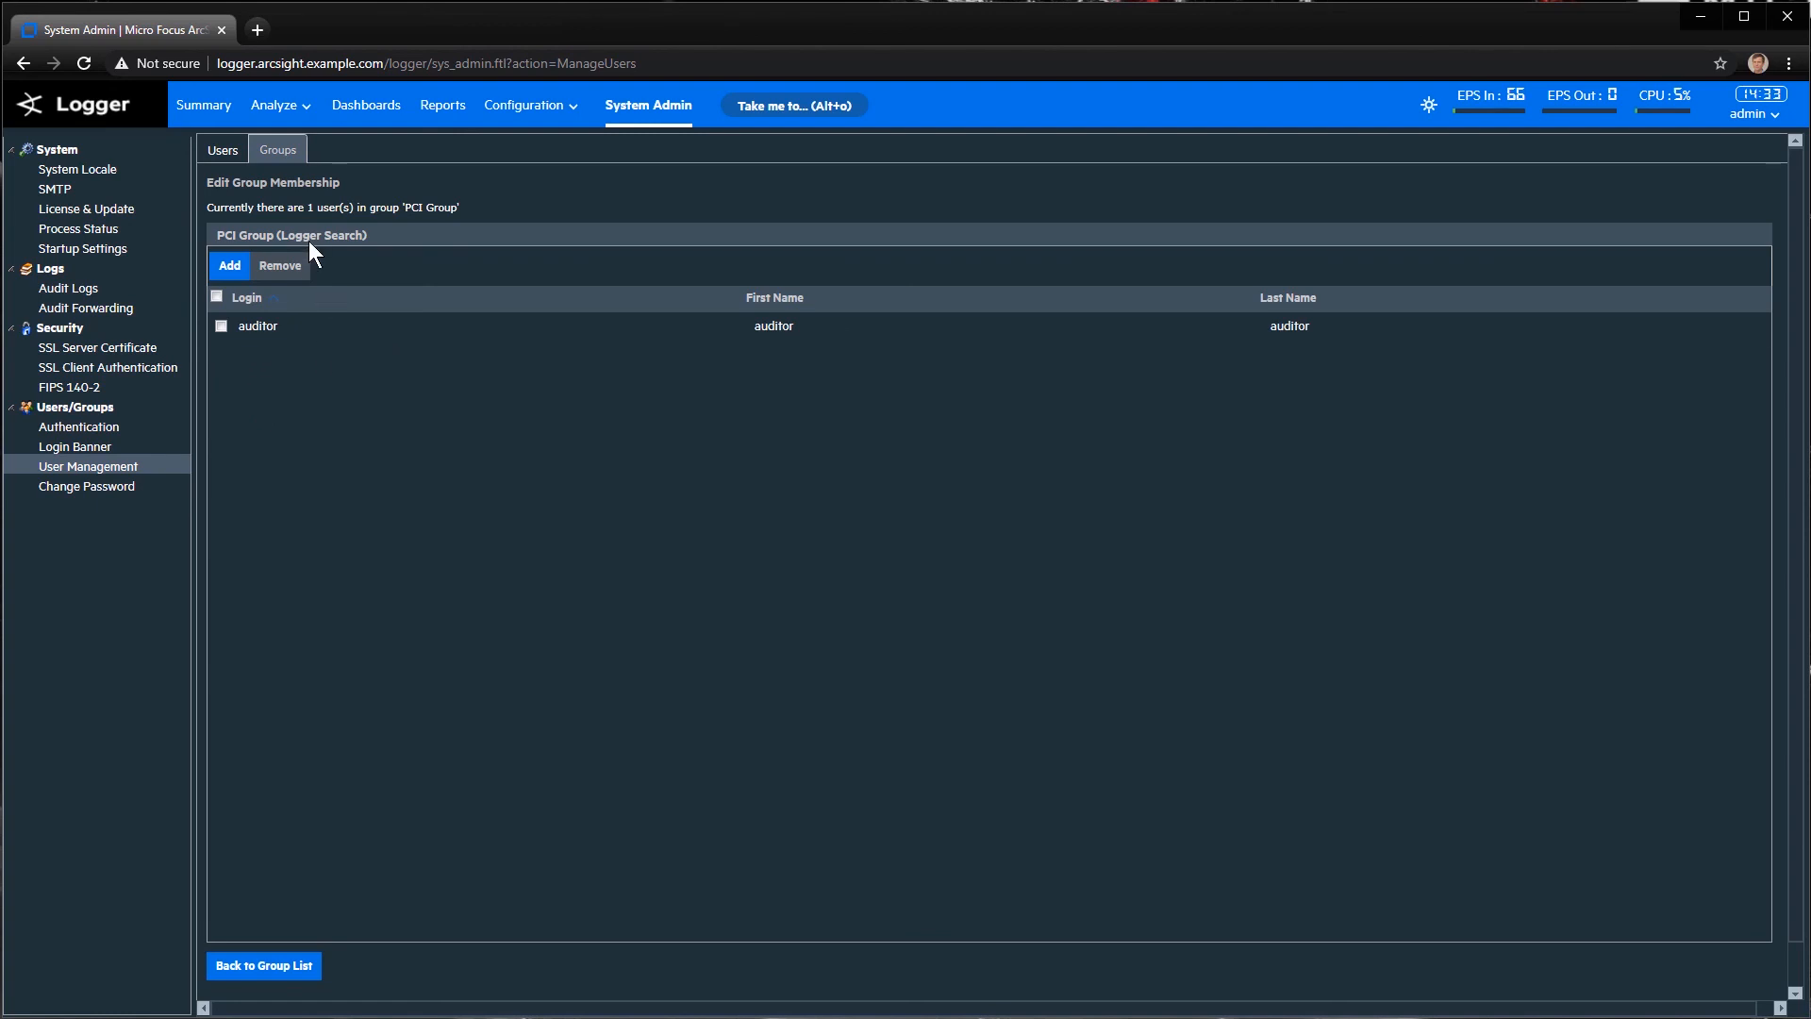
pyautogui.click(287, 964)
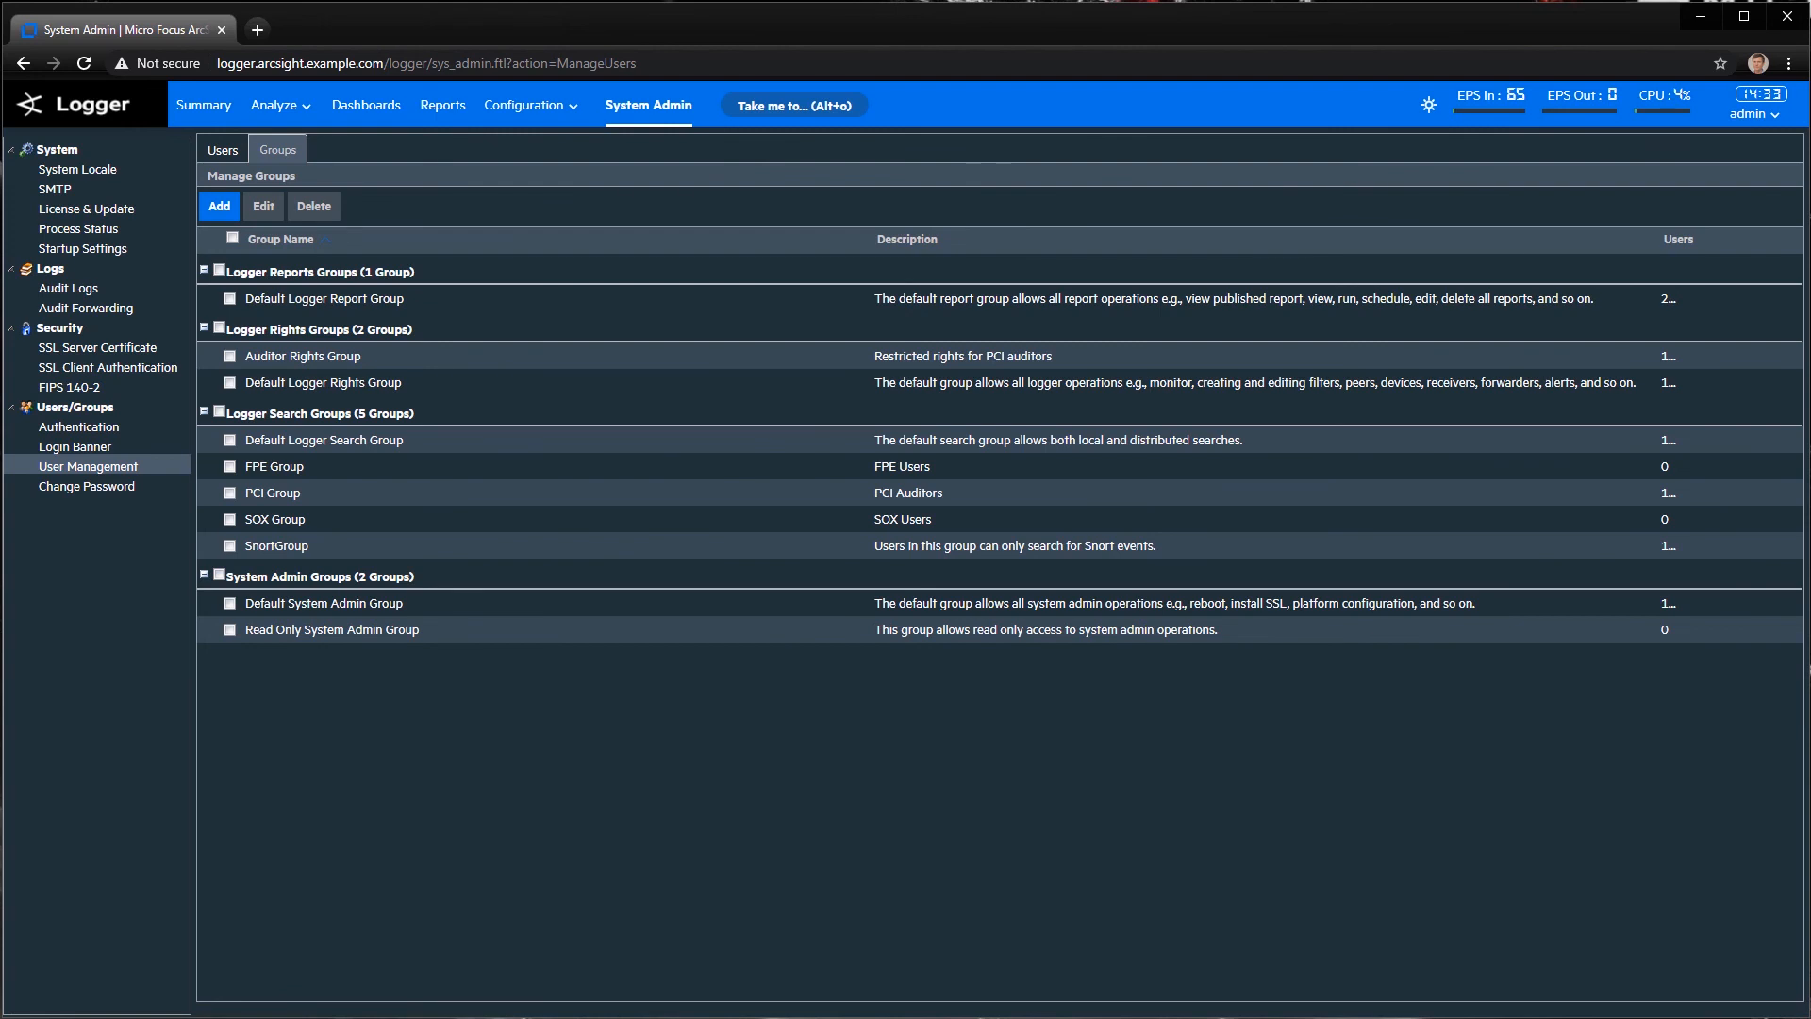
# Assign PCI Filter (Unified Query) to the PCI Group as its search group filter and save it
pyautogui.click(801, 106)
pyautogui.write('fil')
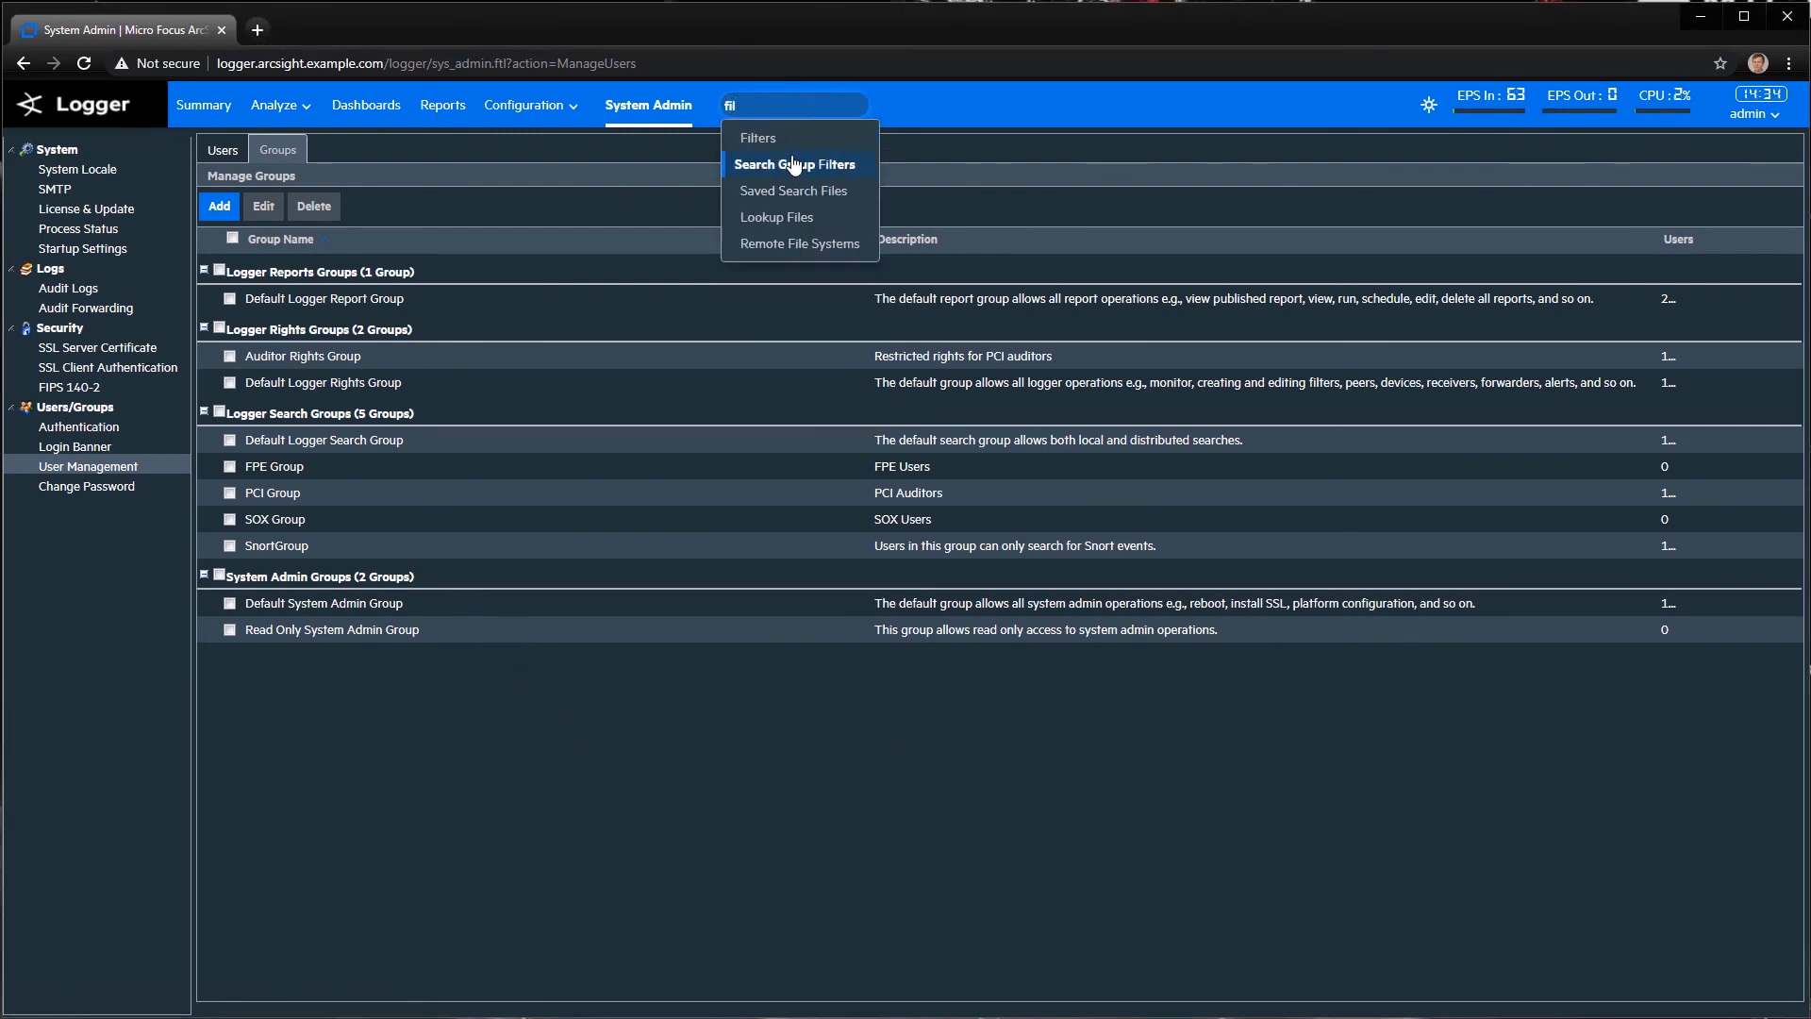
pyautogui.click(794, 166)
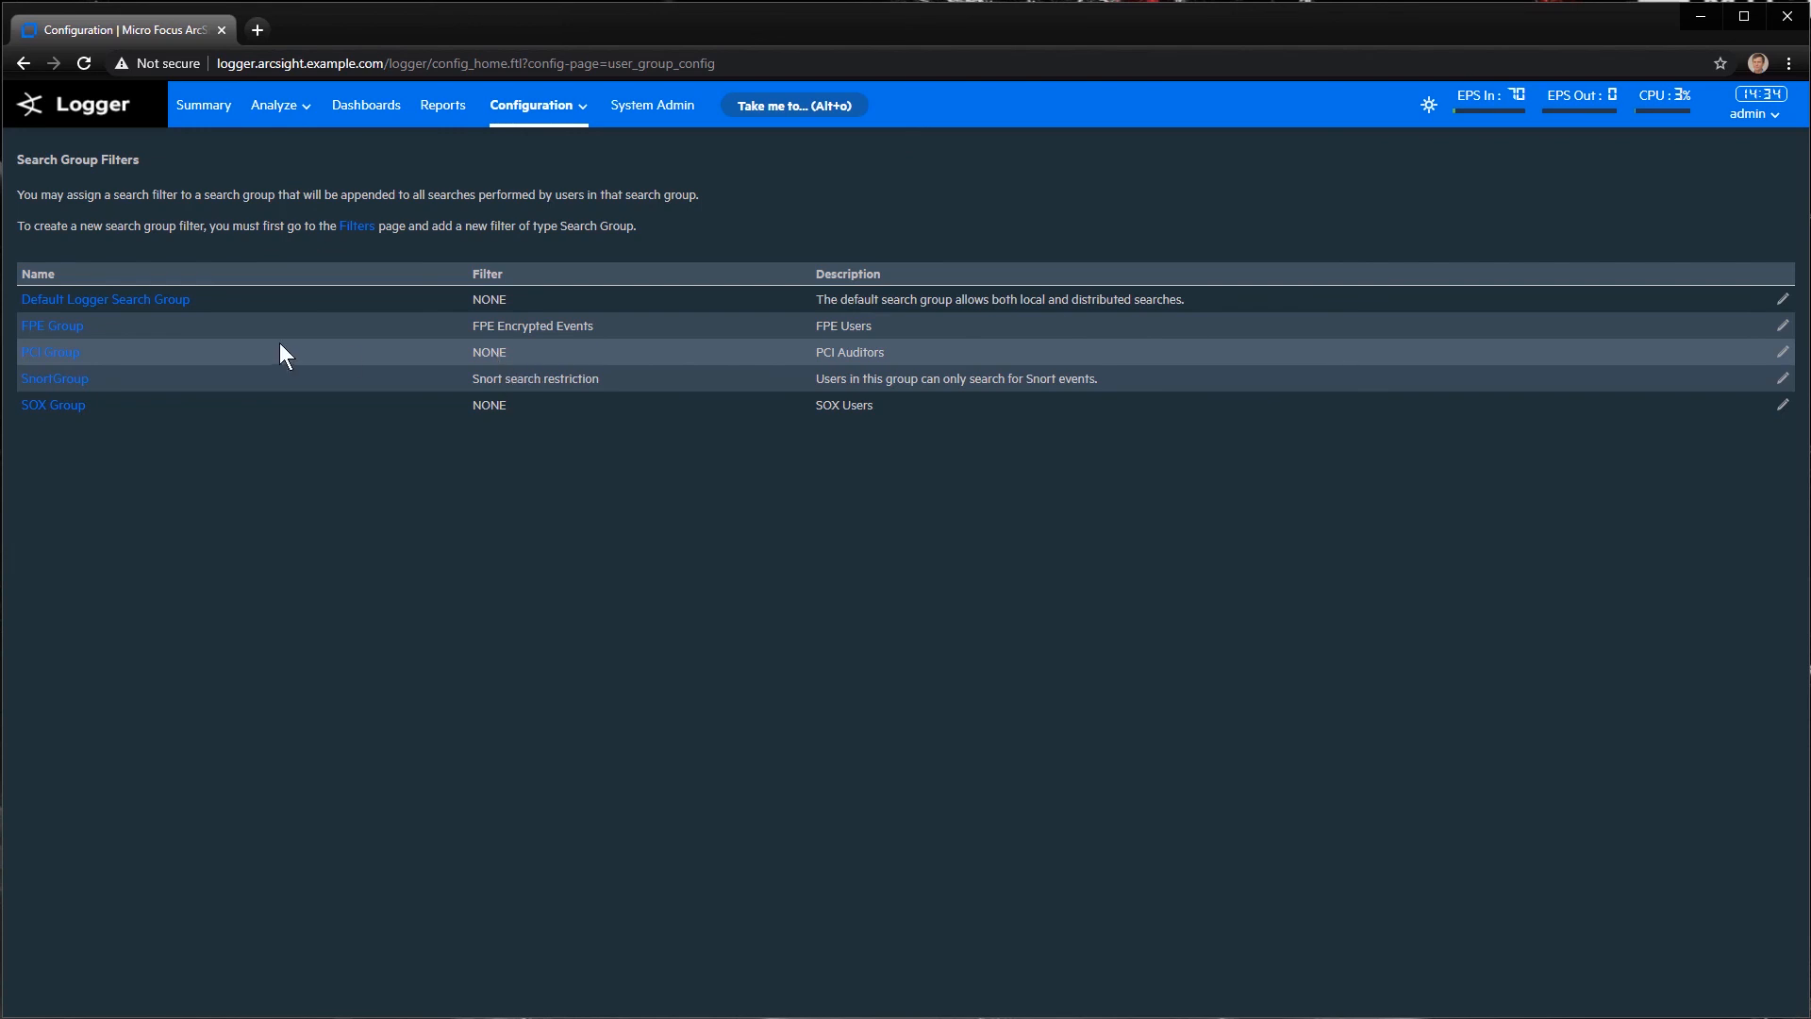
pyautogui.click(70, 355)
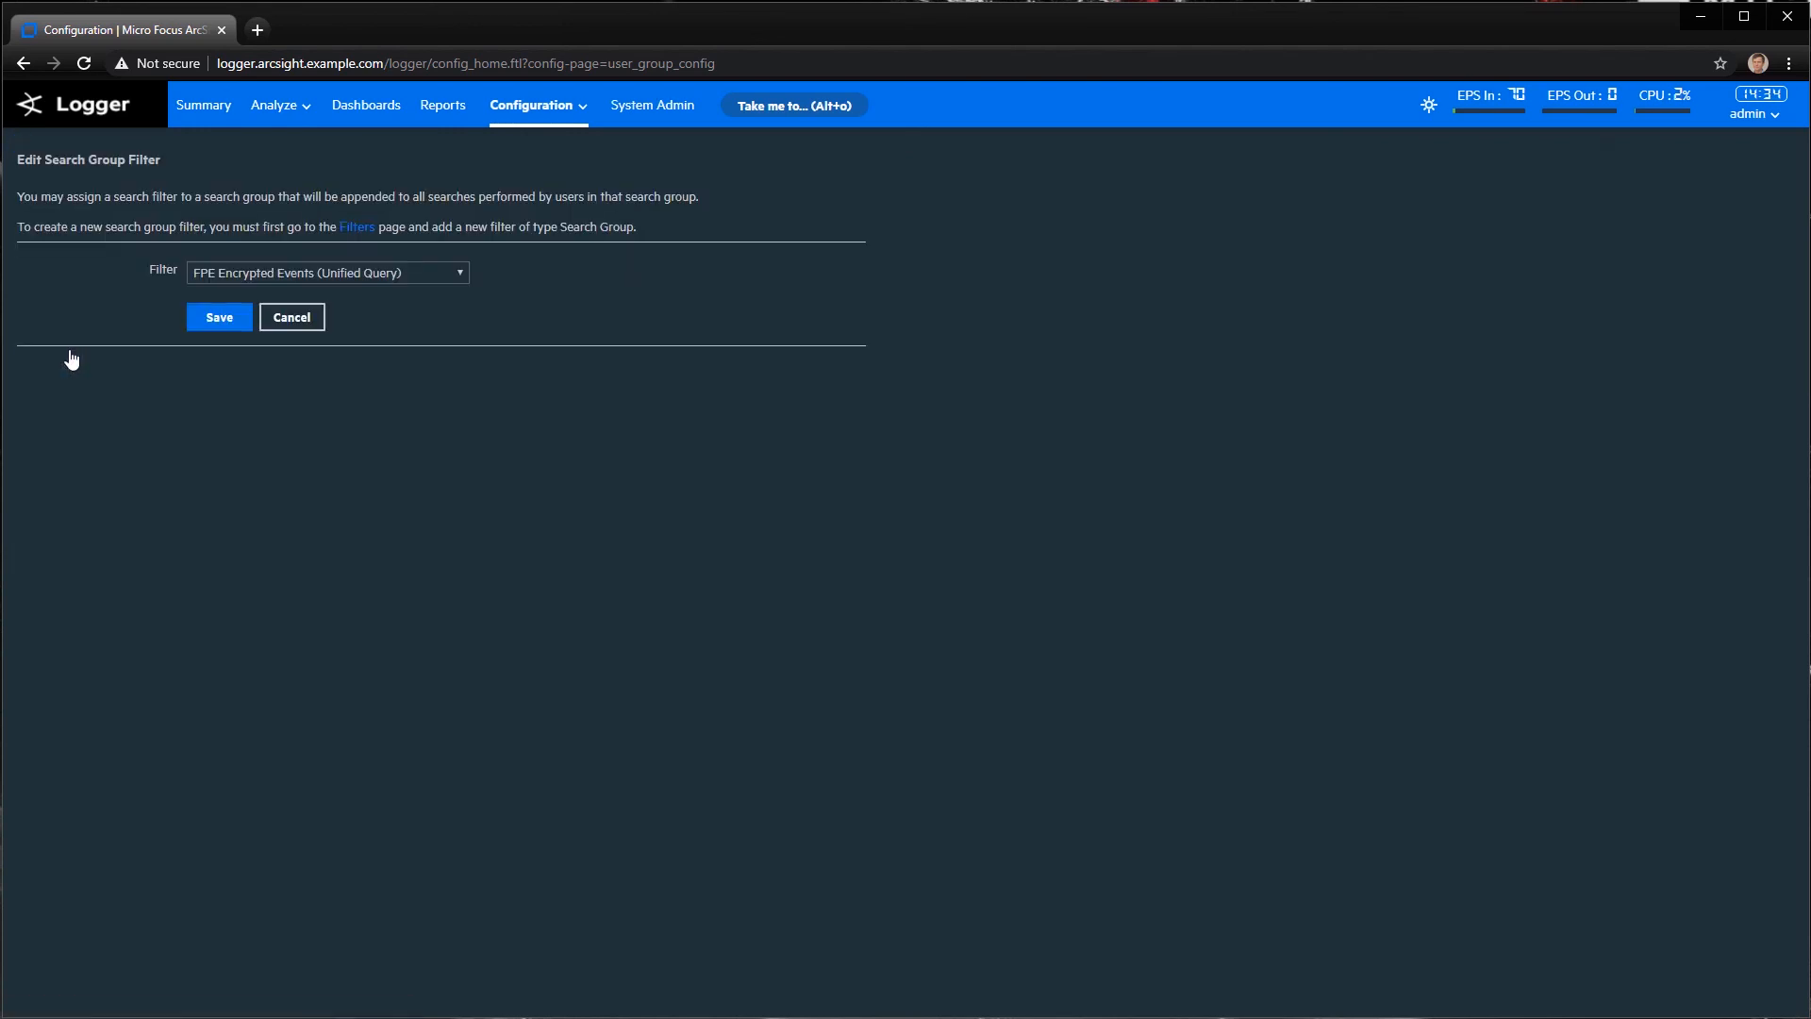
pyautogui.click(359, 273)
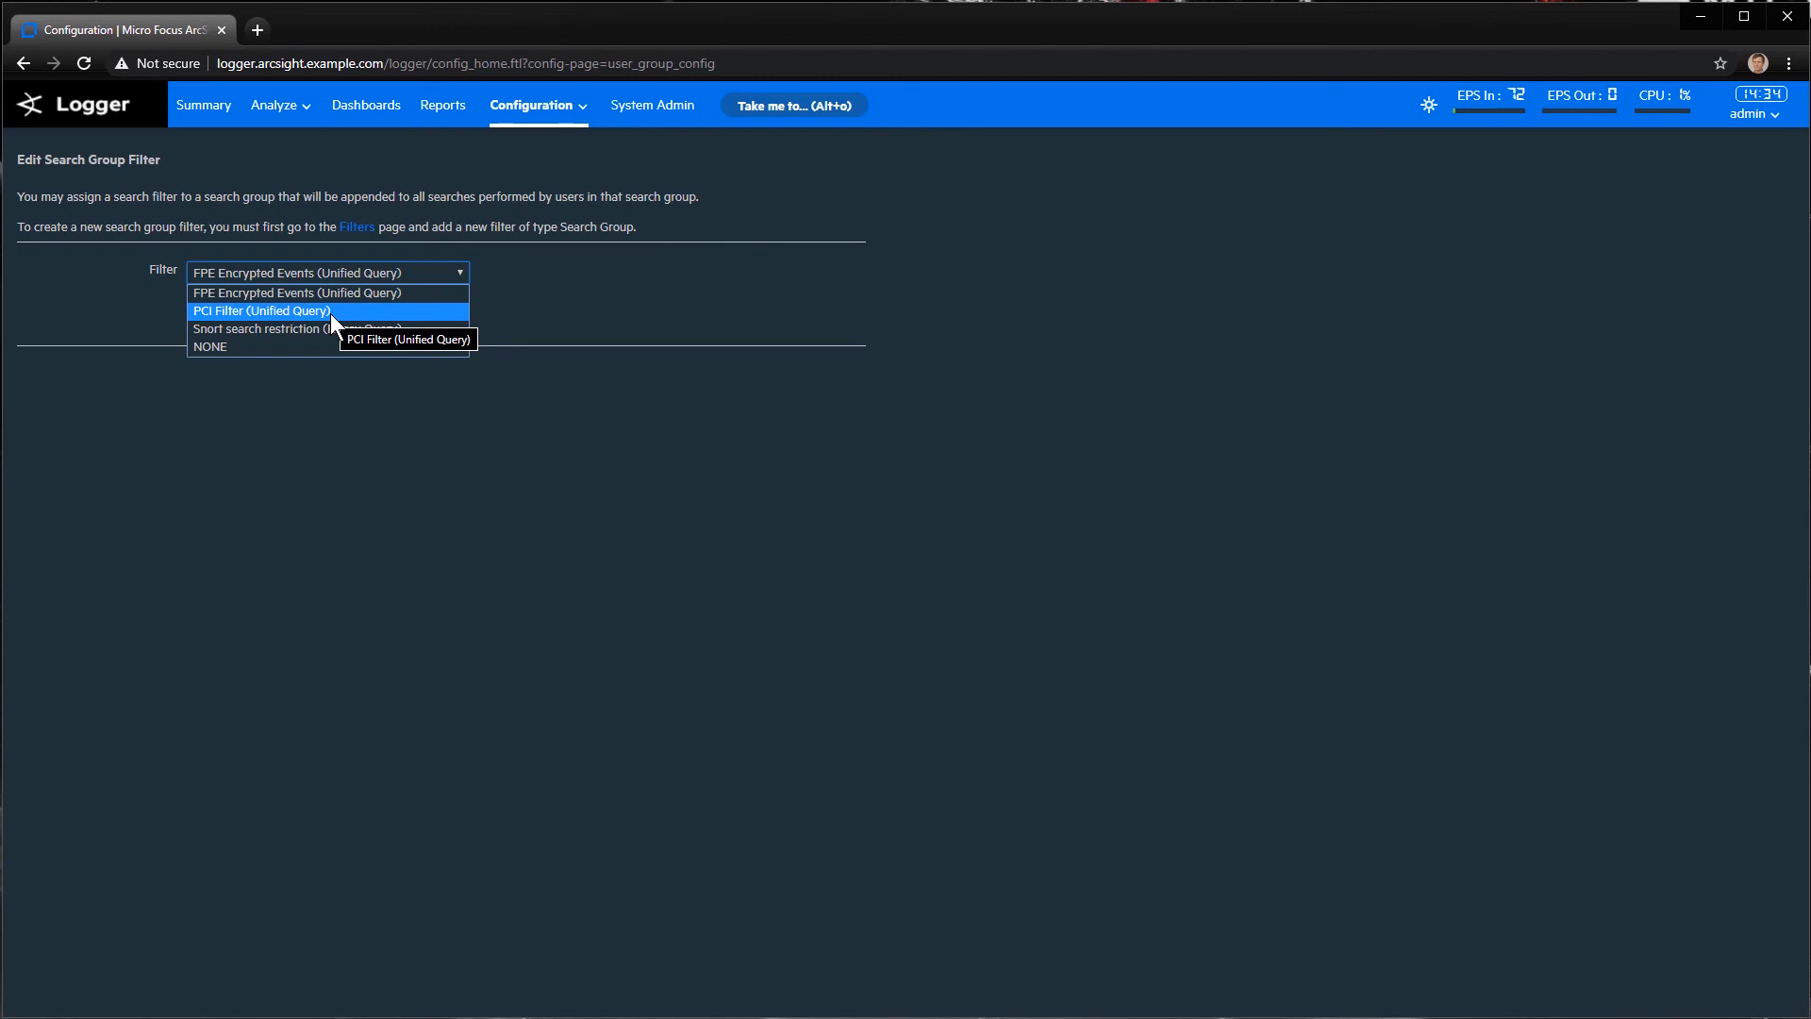
pyautogui.click(267, 312)
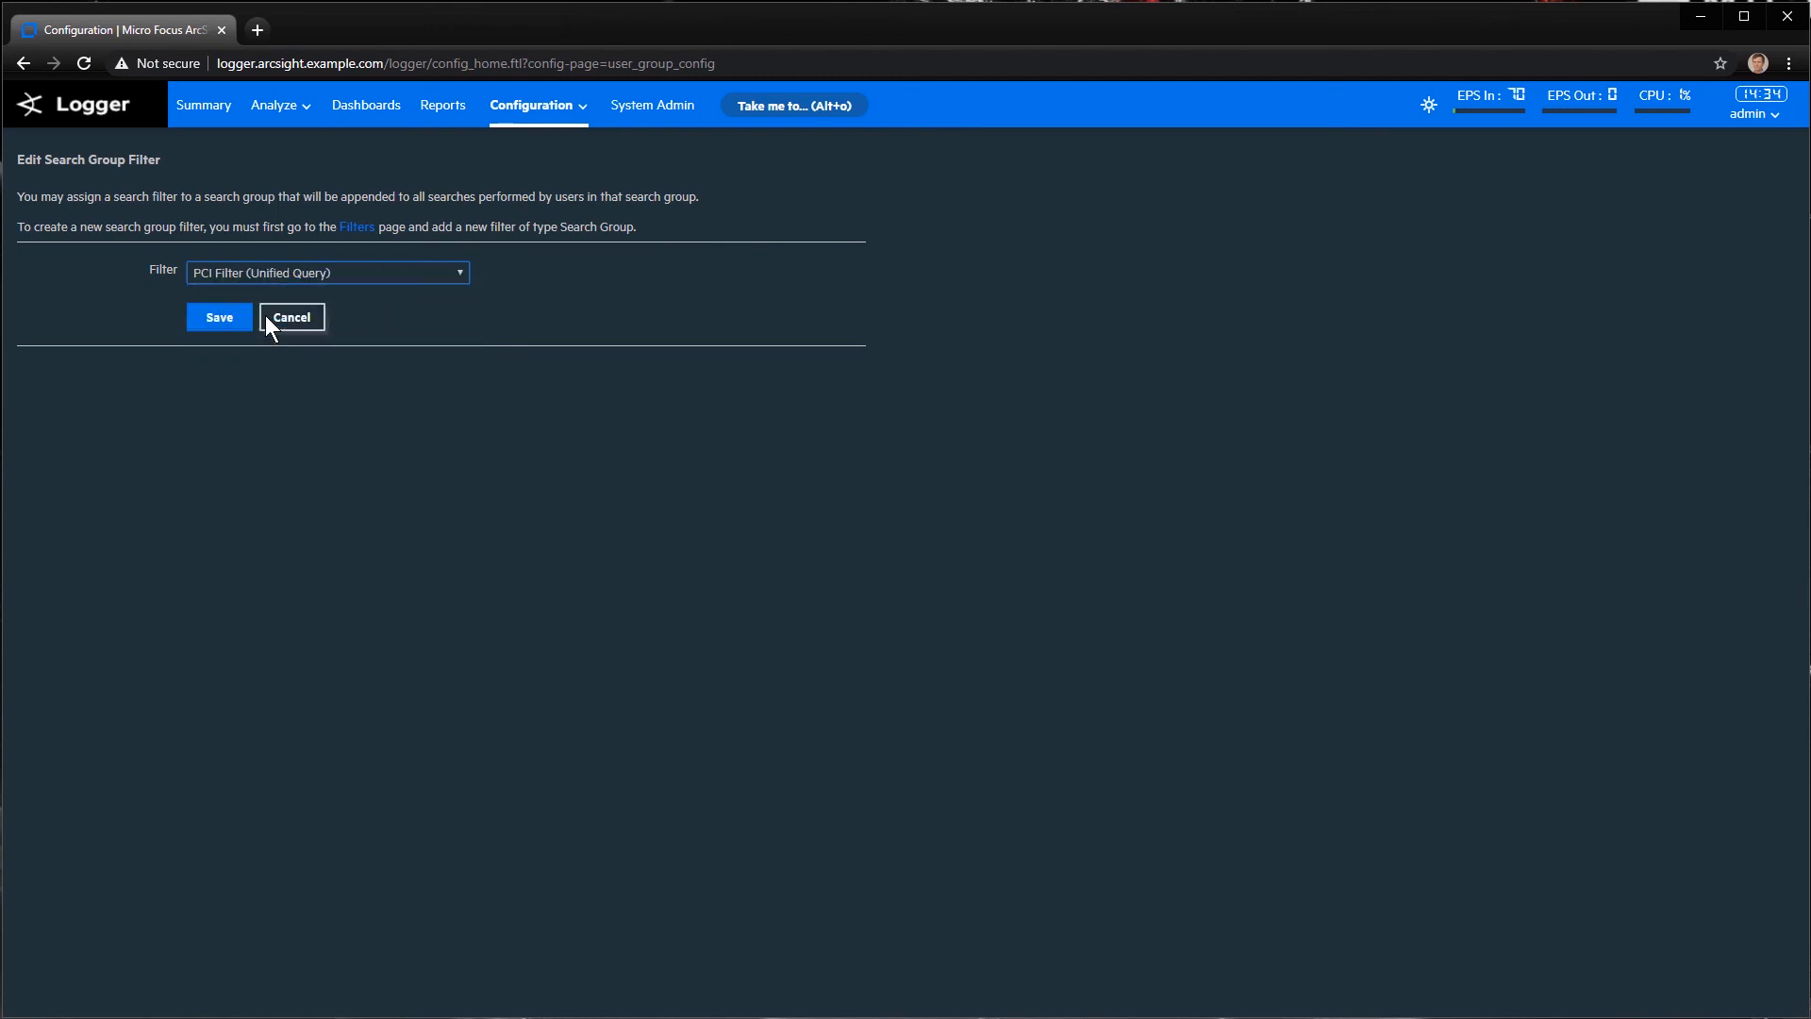
pyautogui.click(217, 319)
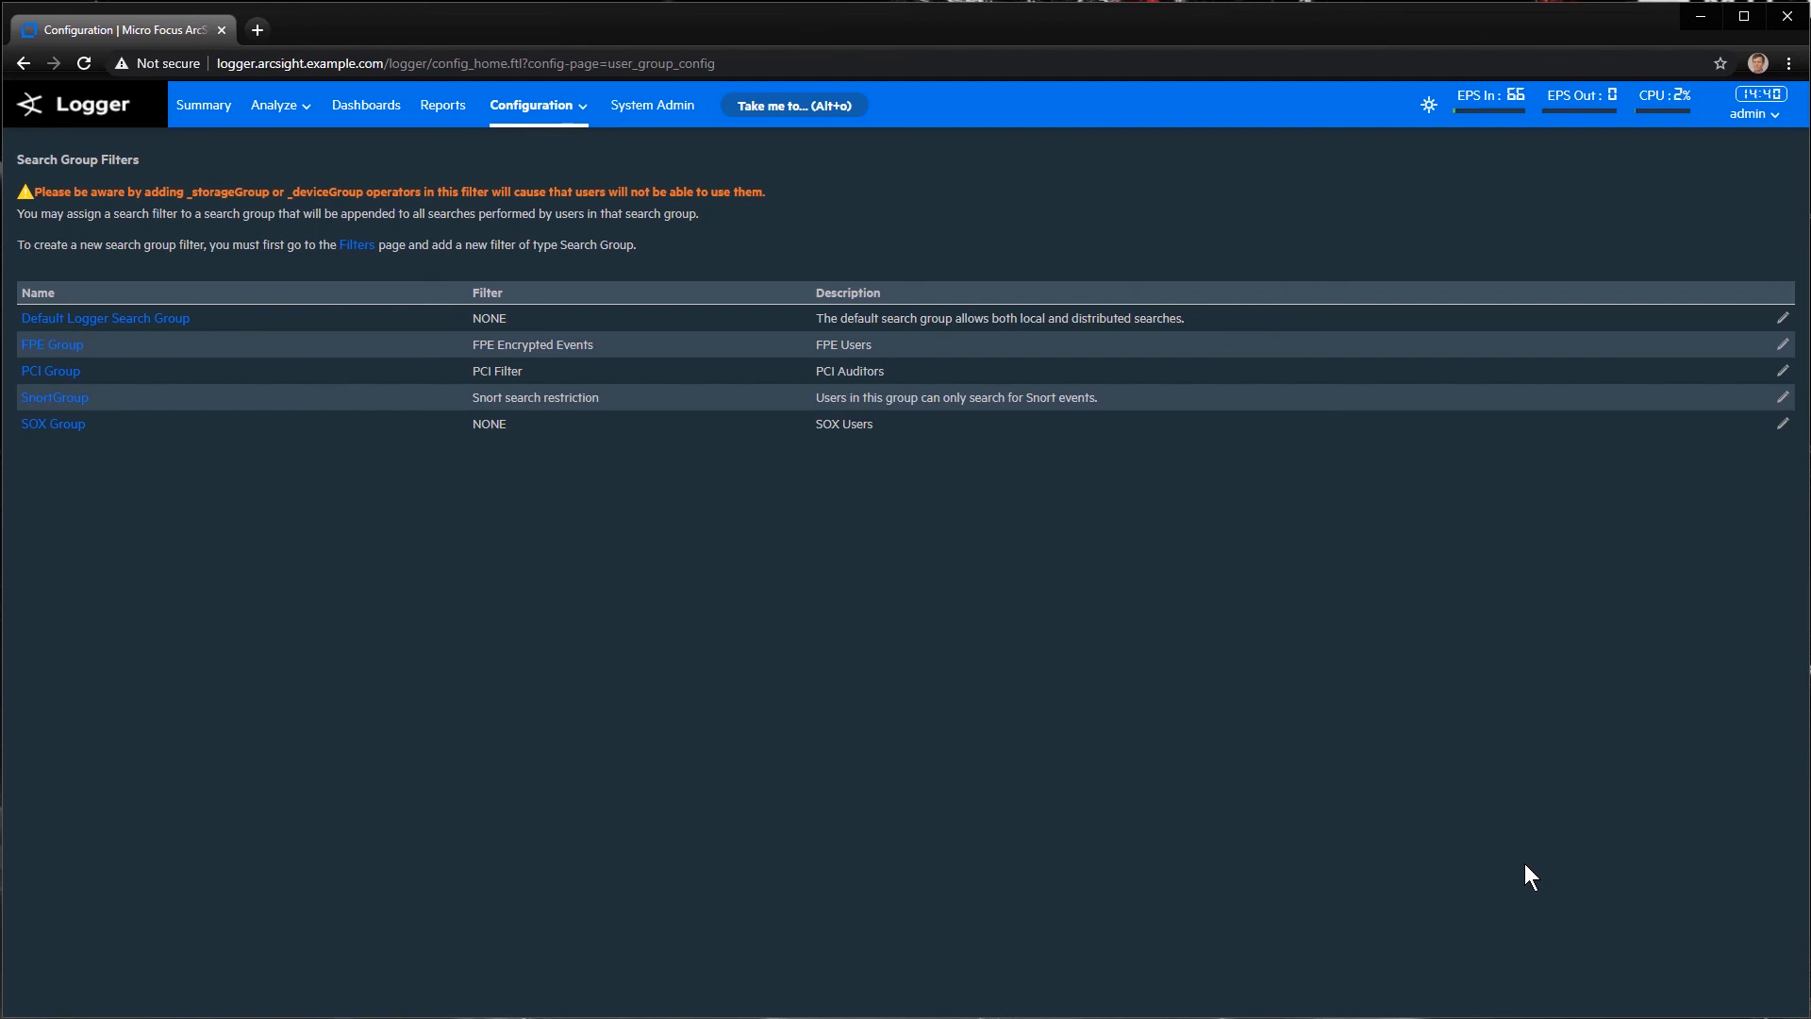
# Run a classic search as admin with an empty query over the last 10 minutes
pyautogui.moveTo(287, 108)
pyautogui.click(282, 147)
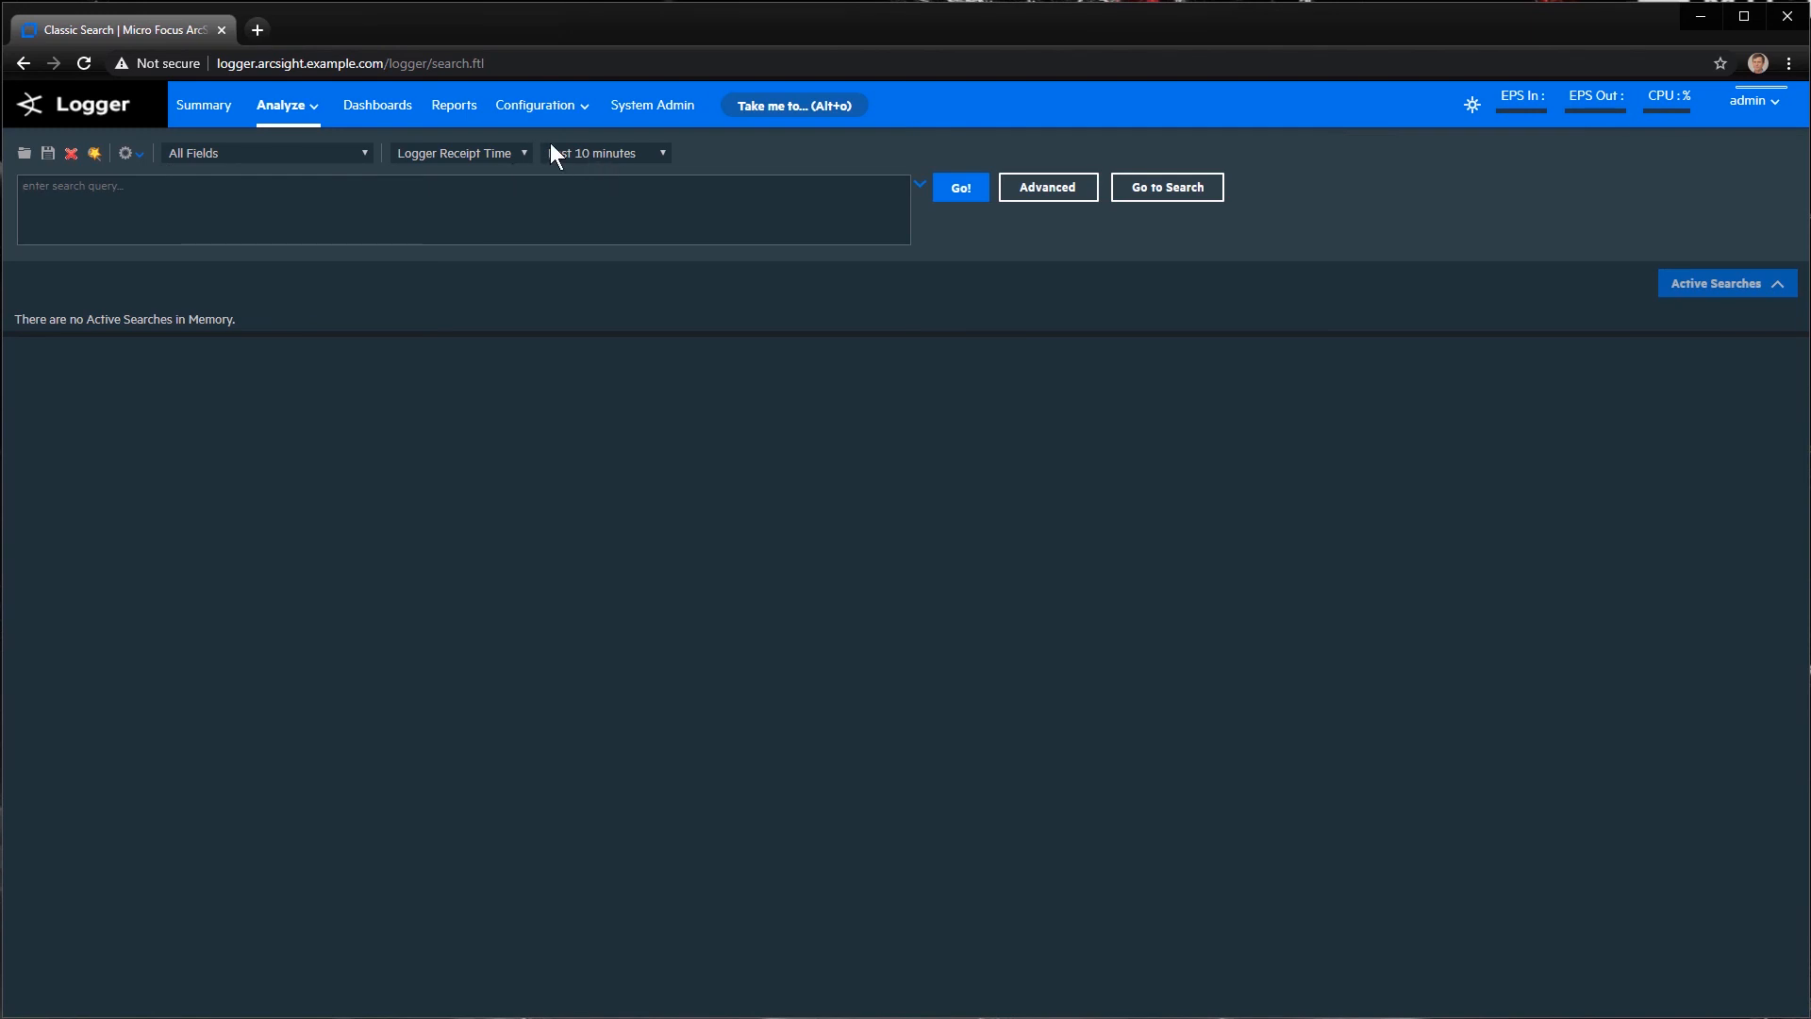
pyautogui.click(963, 188)
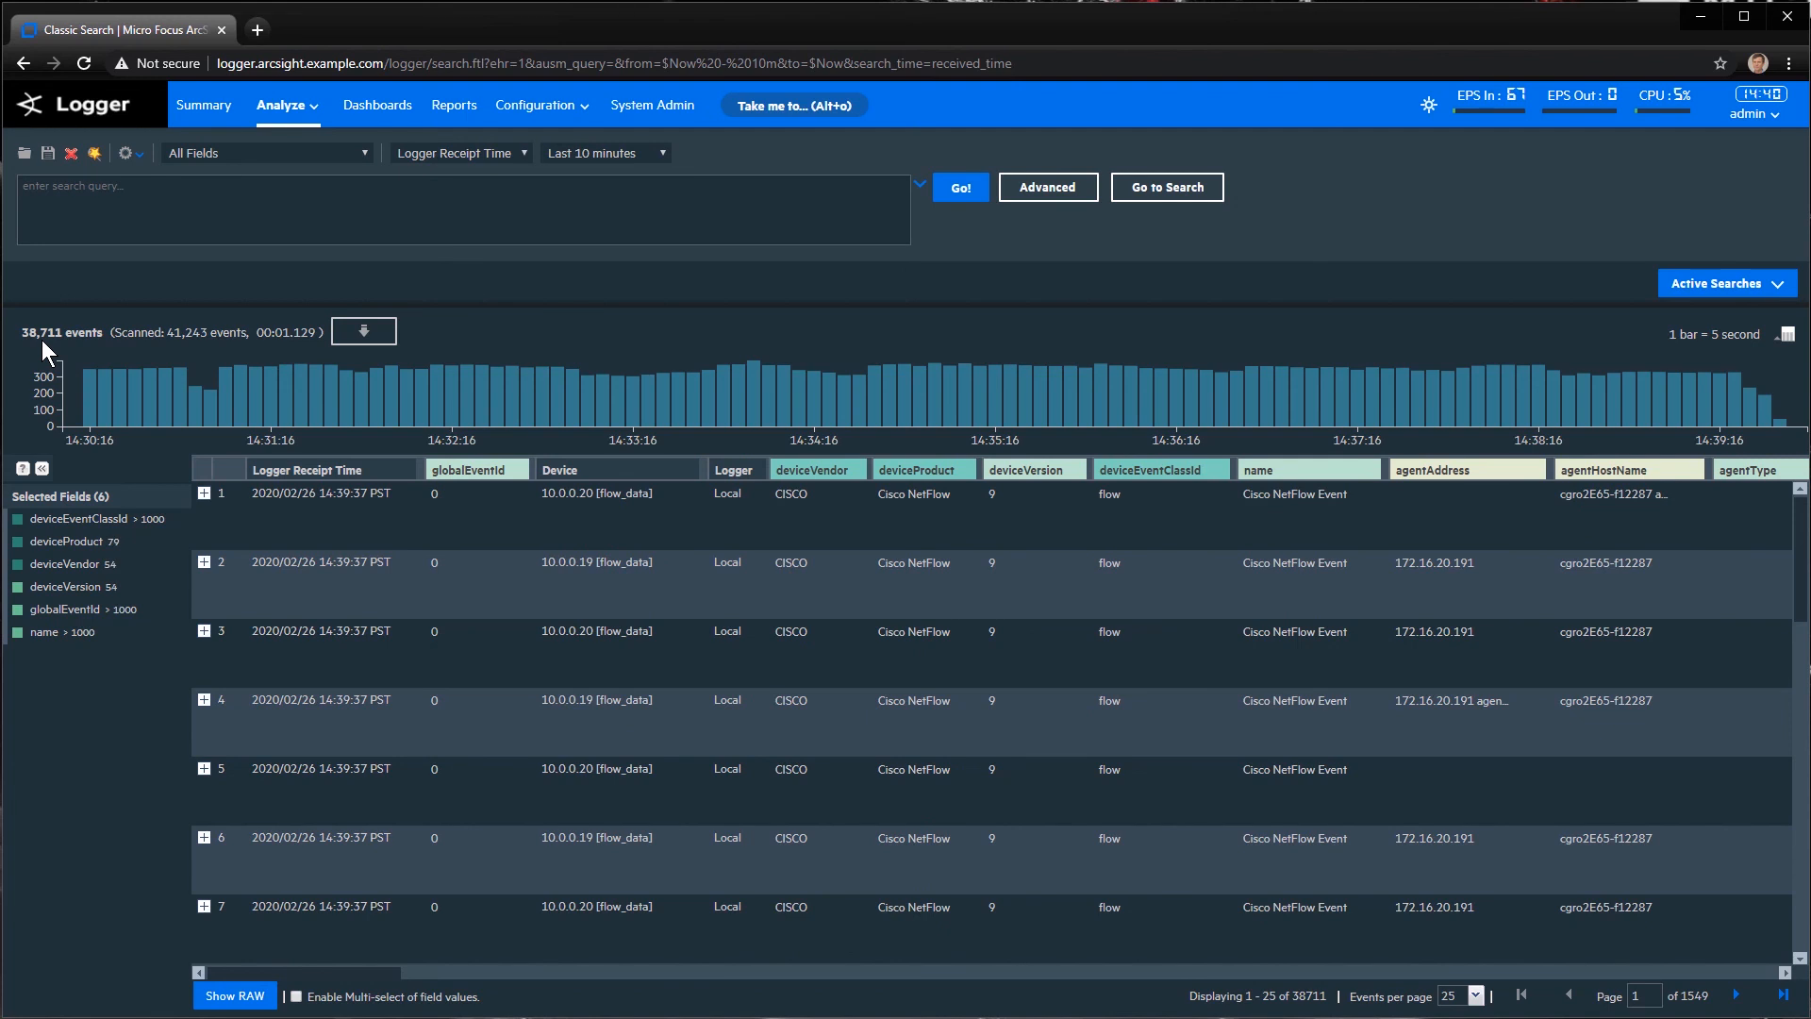
# Log out of the admin account and sign in as auditor, accepting the login notice and entering the account password
pyautogui.click(1752, 112)
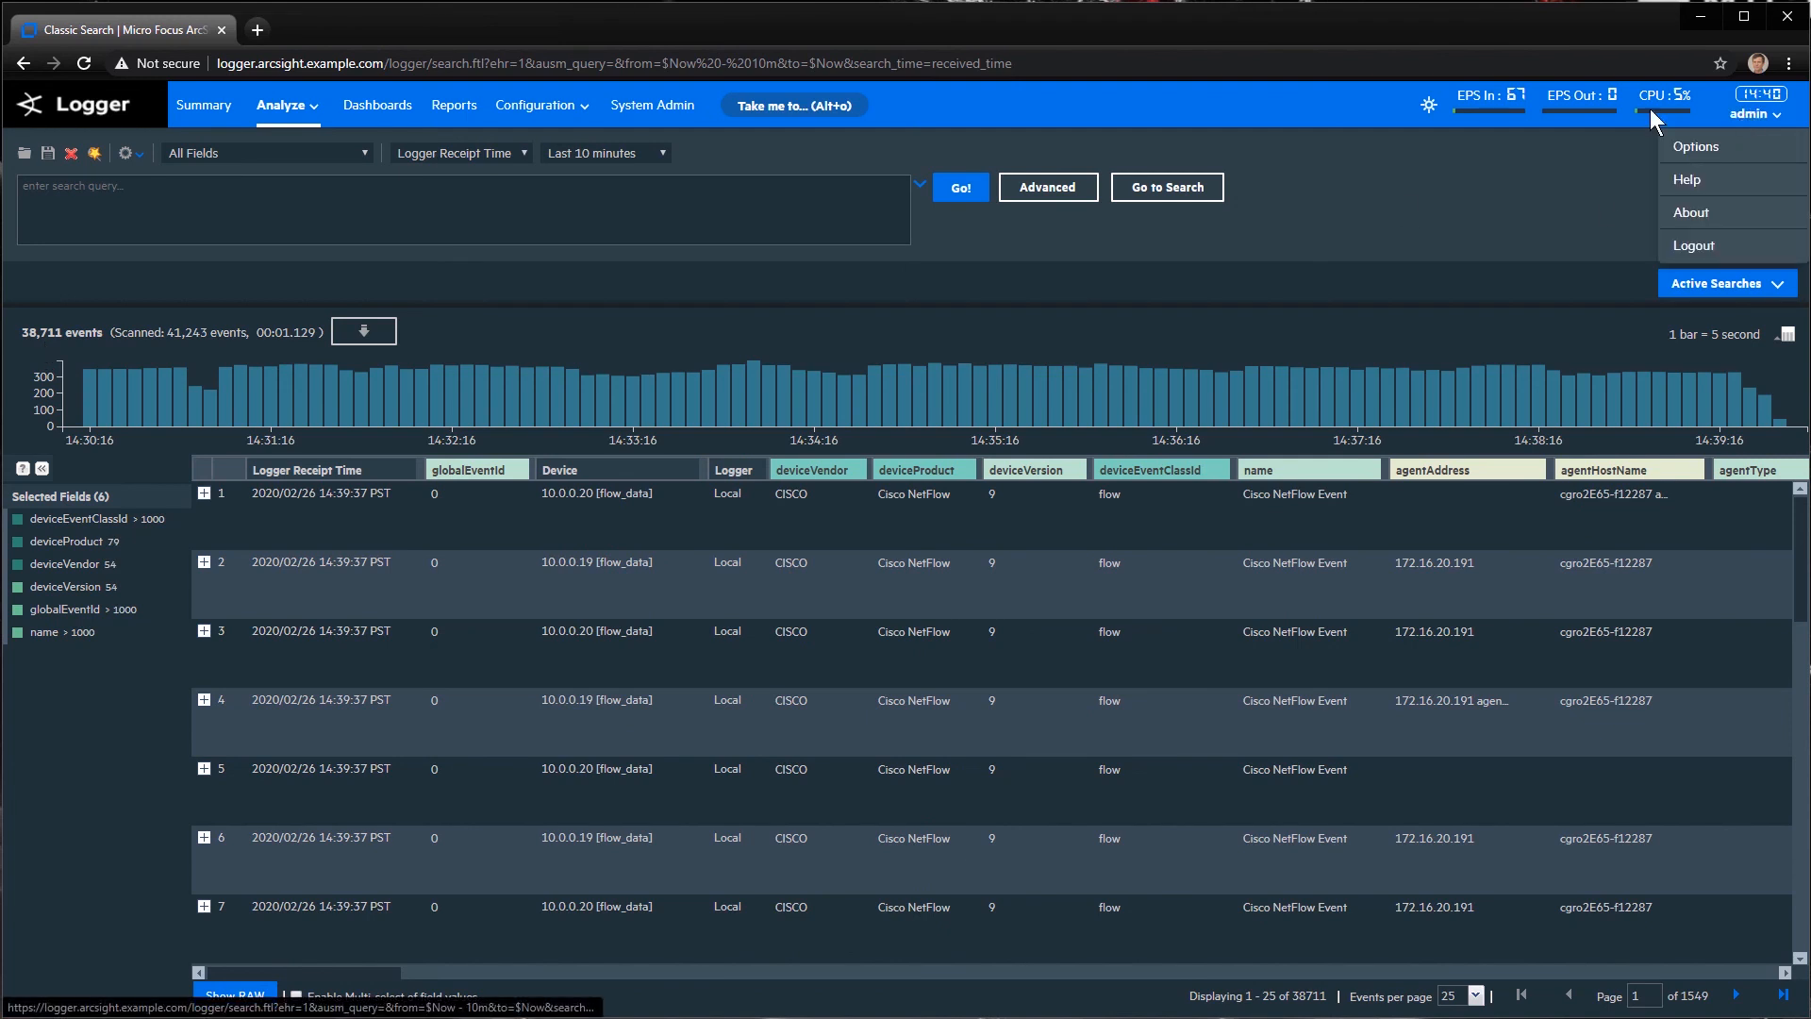
pyautogui.click(1714, 247)
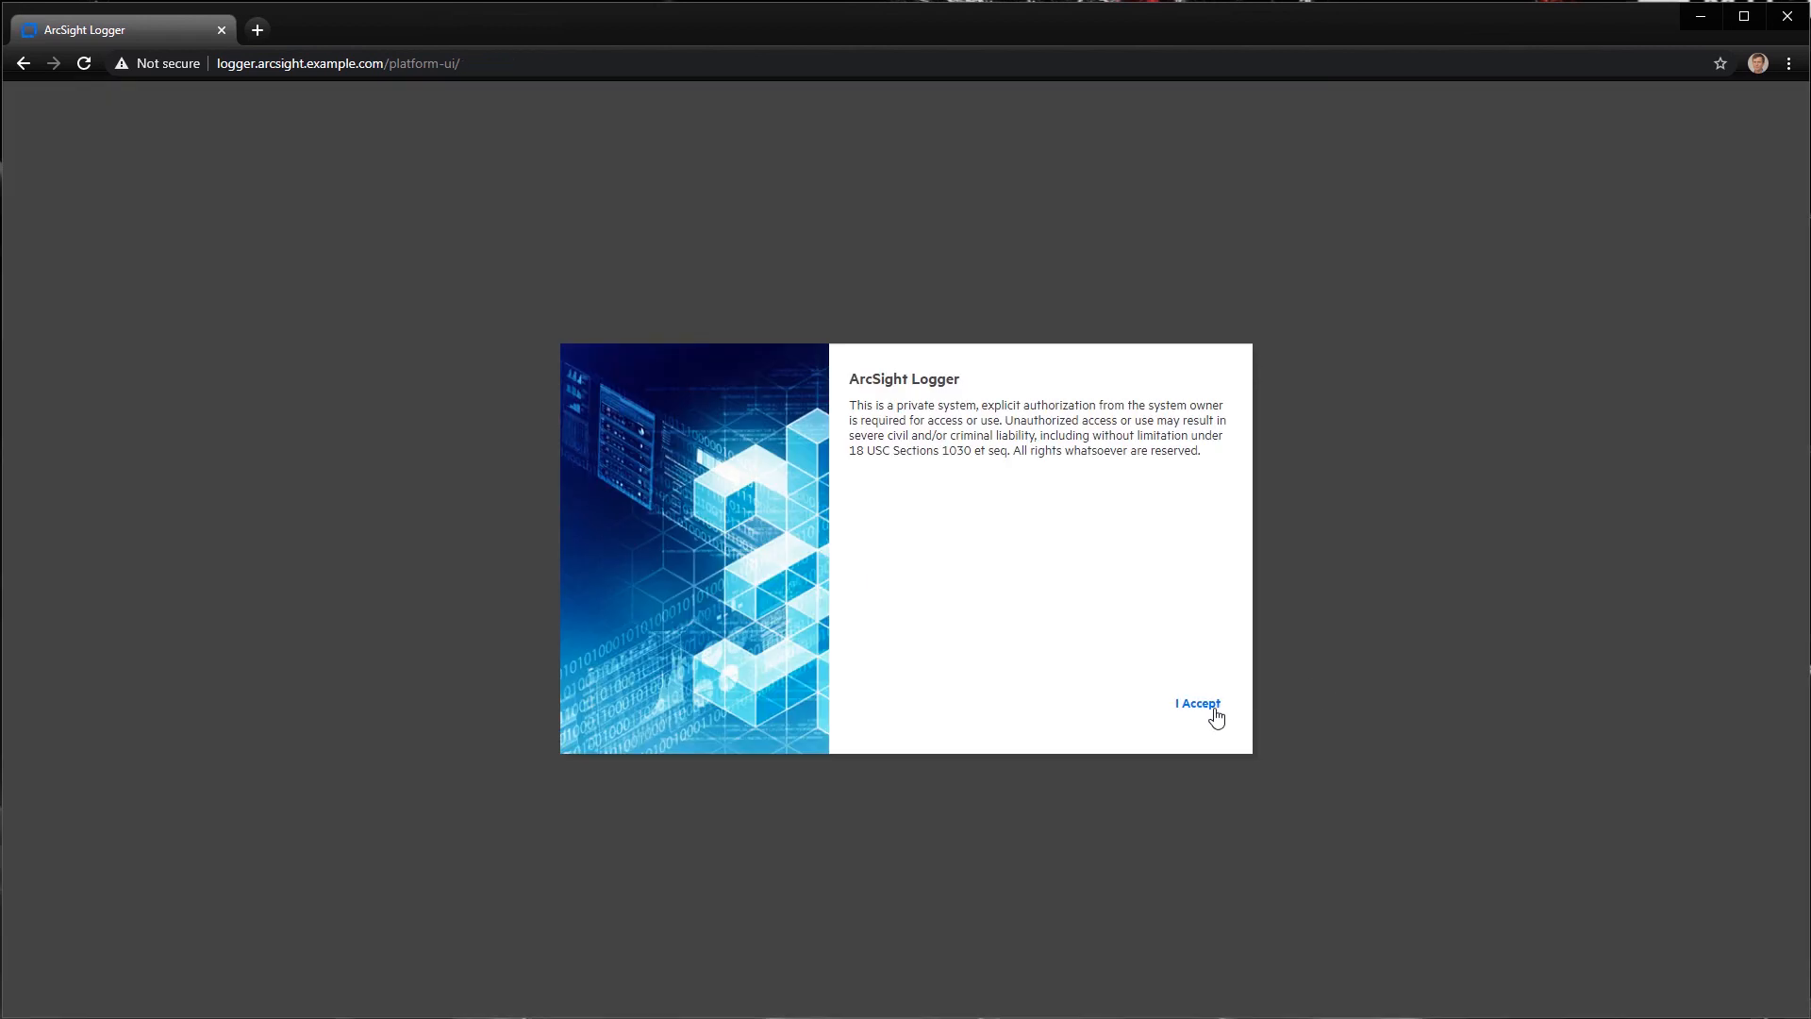
pyautogui.click(1185, 709)
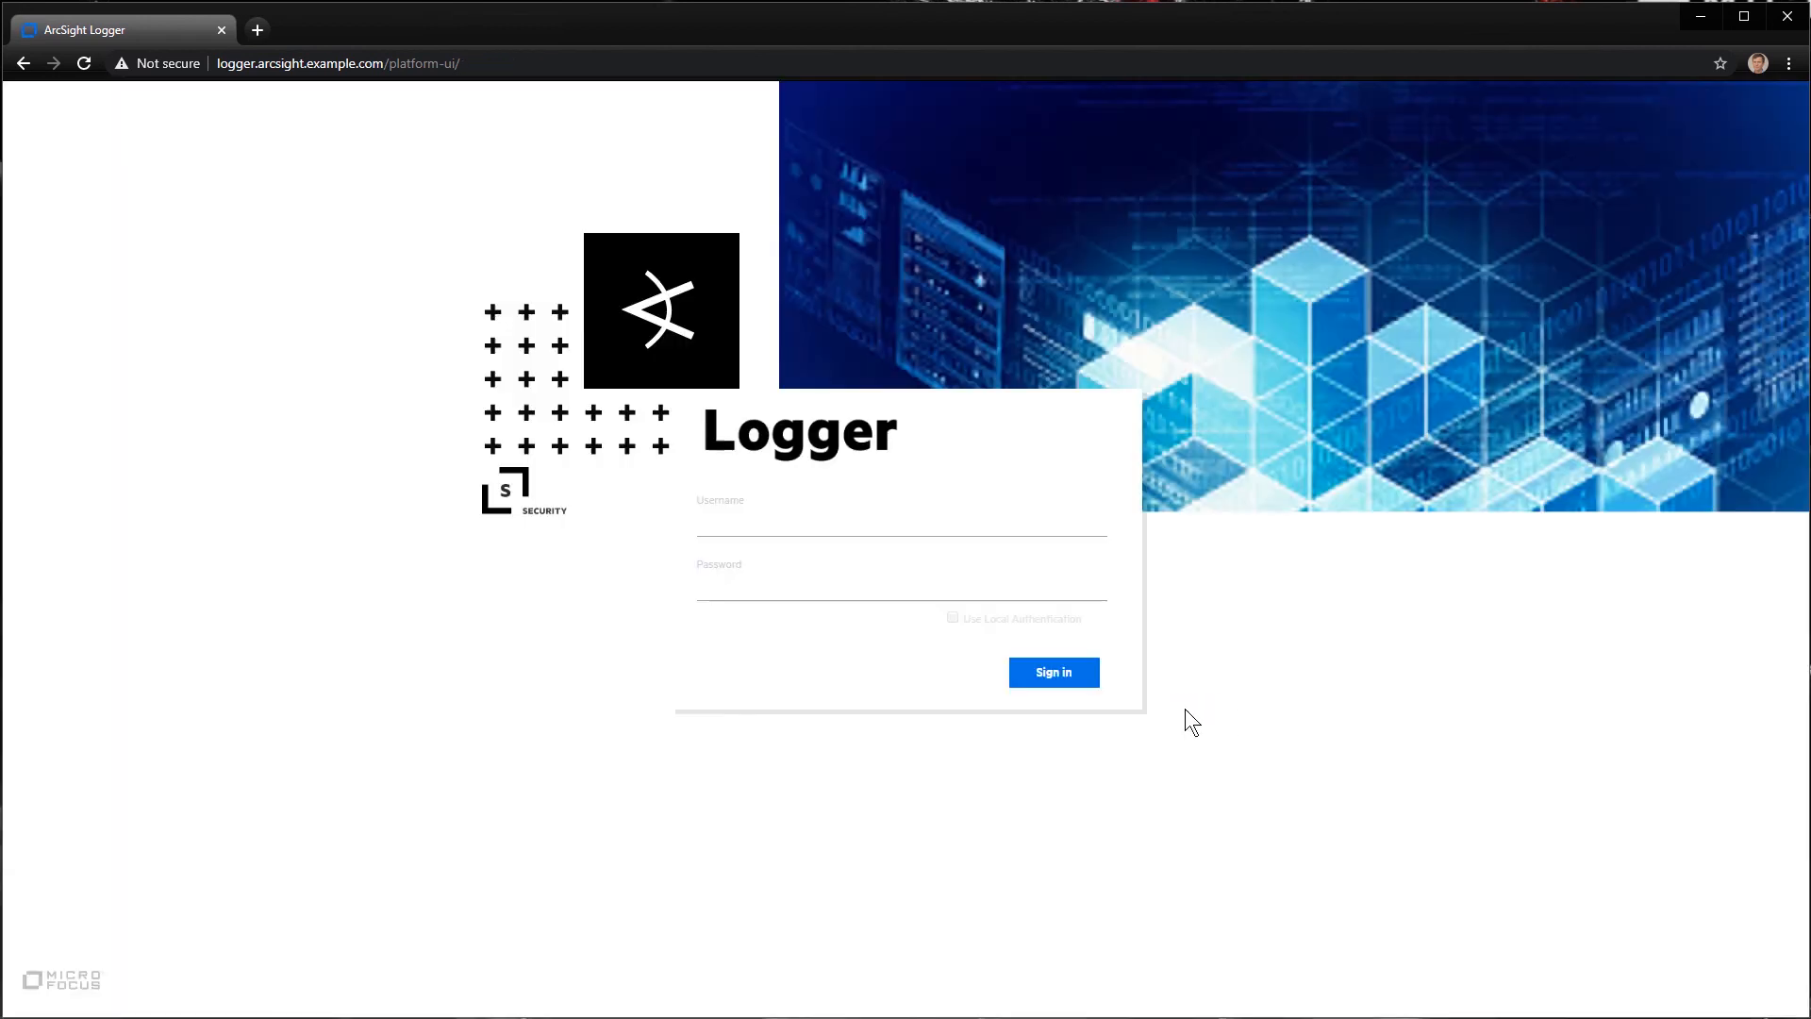
pyautogui.click(826, 508)
pyautogui.write('audo')
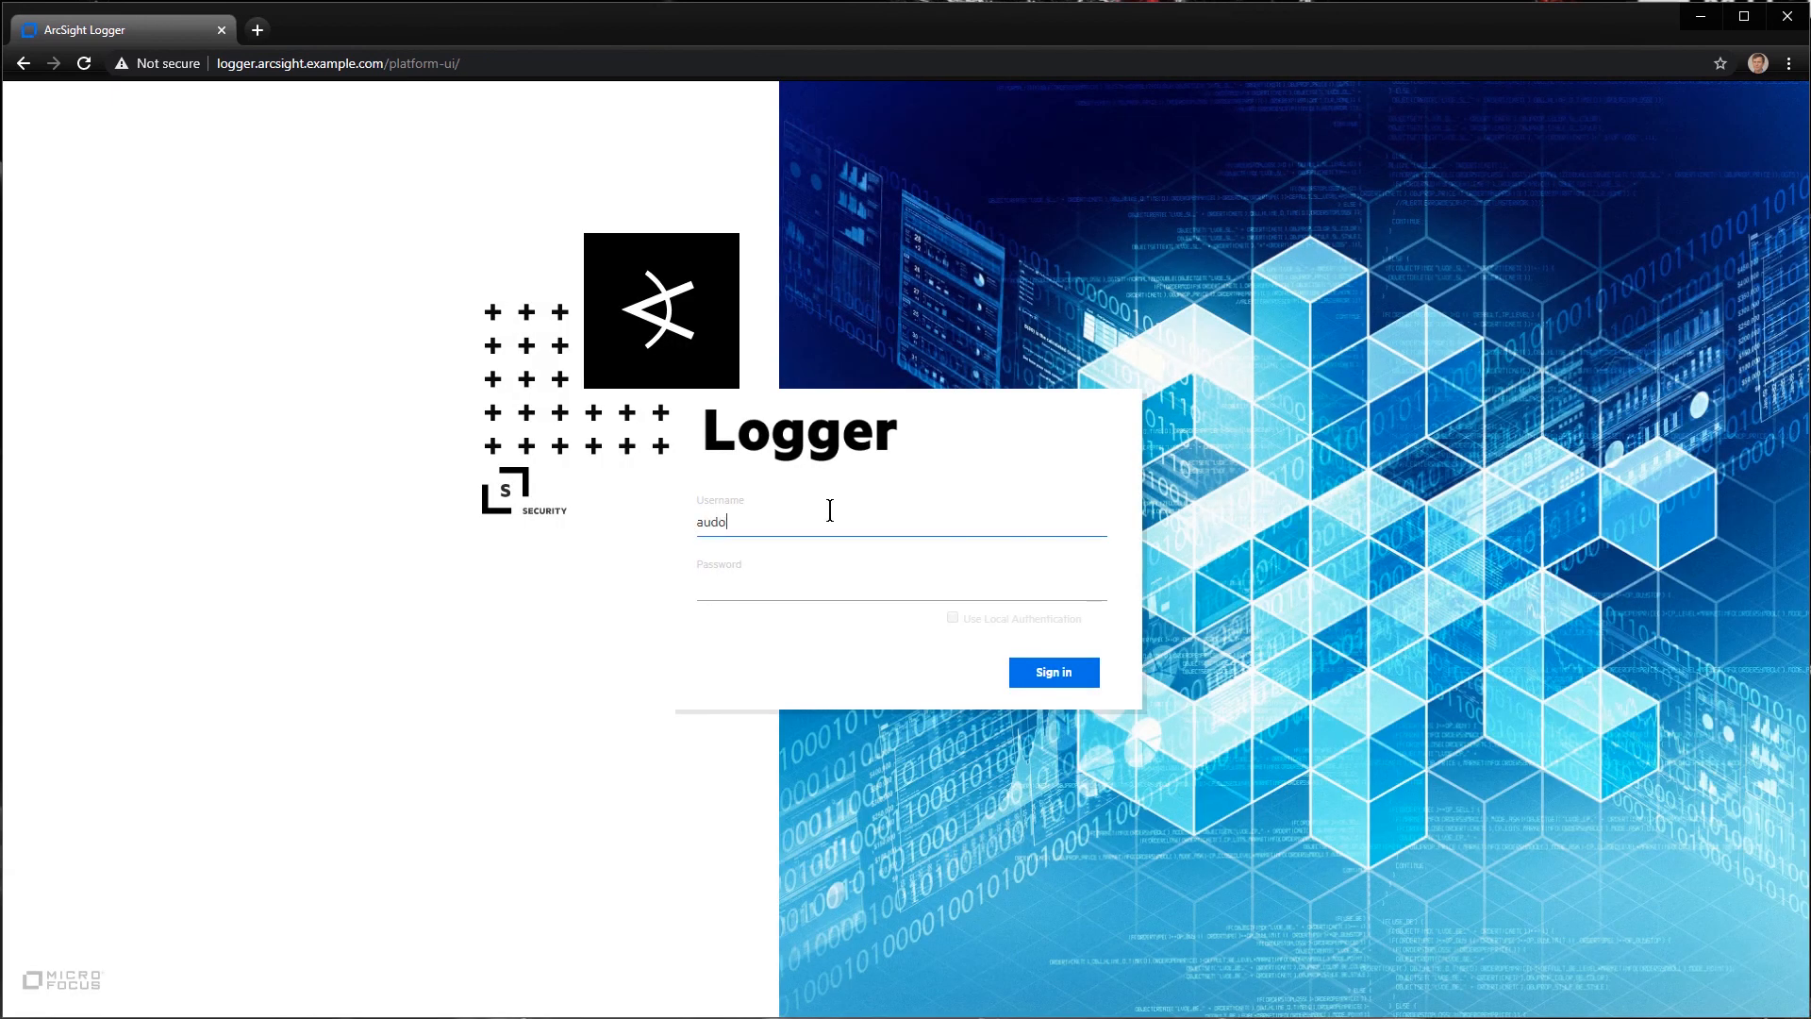
pyautogui.write('itor')
pyautogui.press('Tab')
pyautogui.write('••••••')
pyautogui.press('Return')
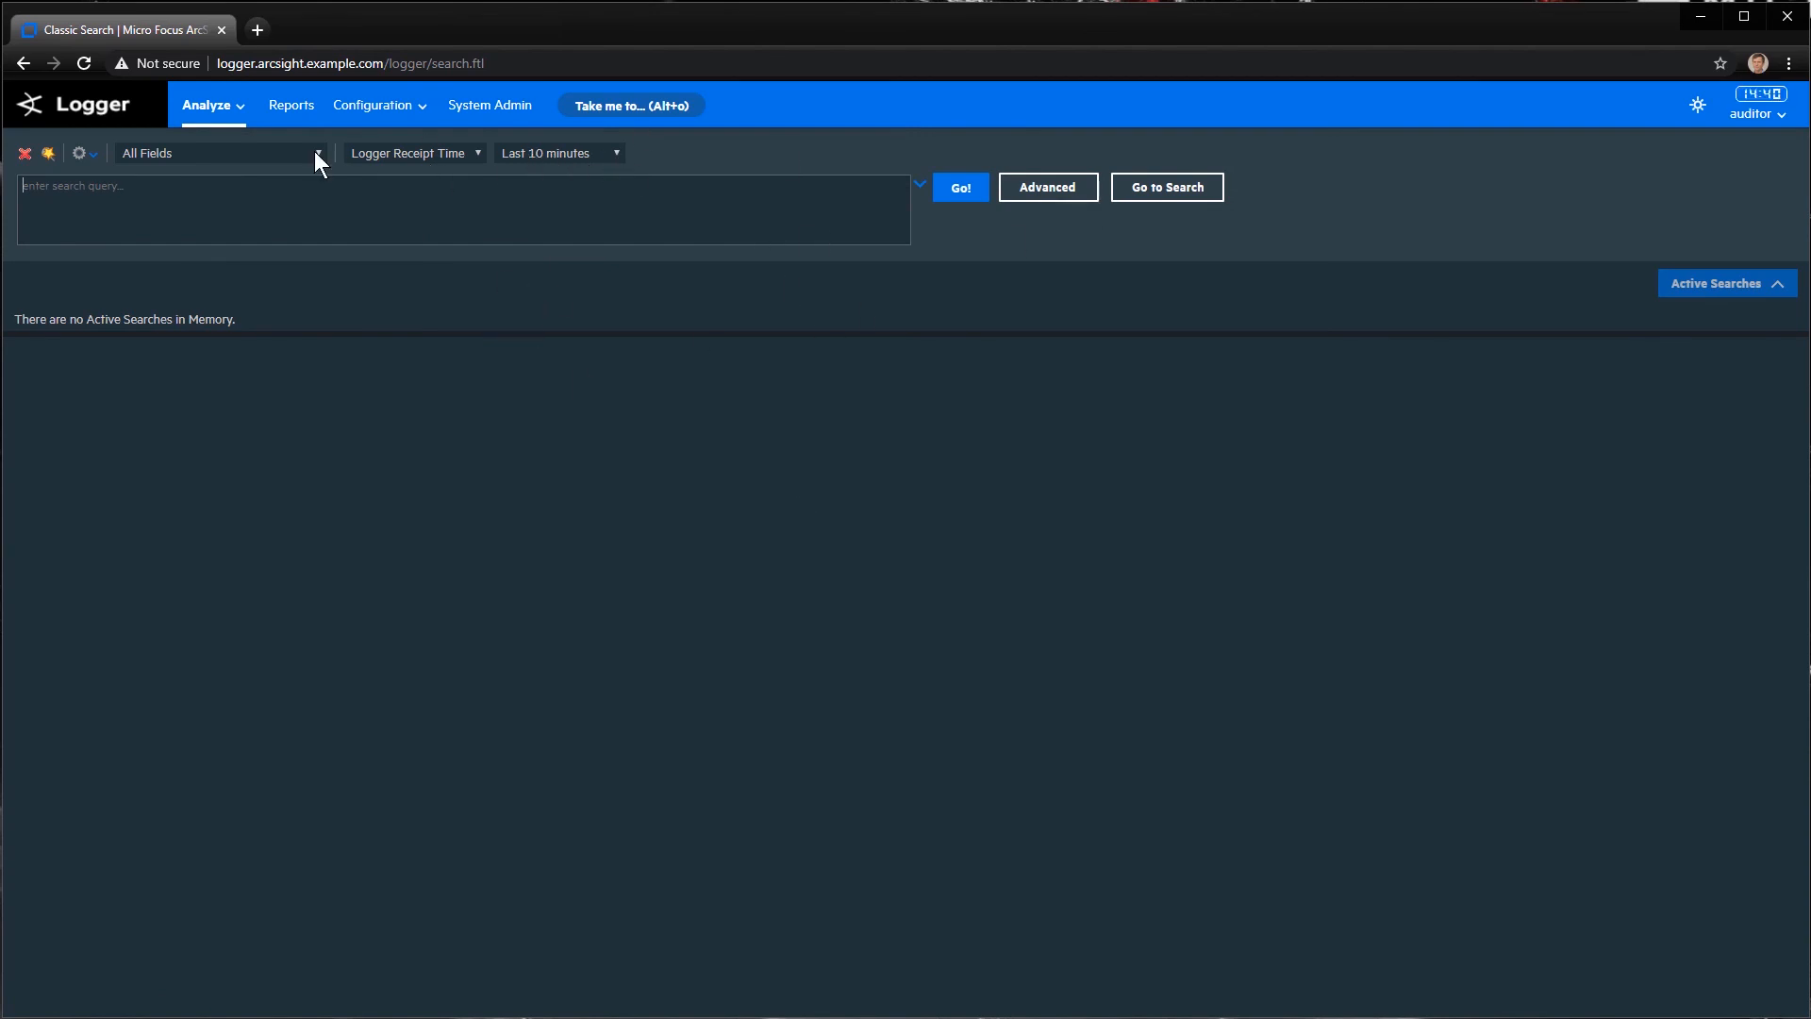
# Run the last-10-minutes search as auditor with an empty query, and search again for CEF
pyautogui.click(974, 189)
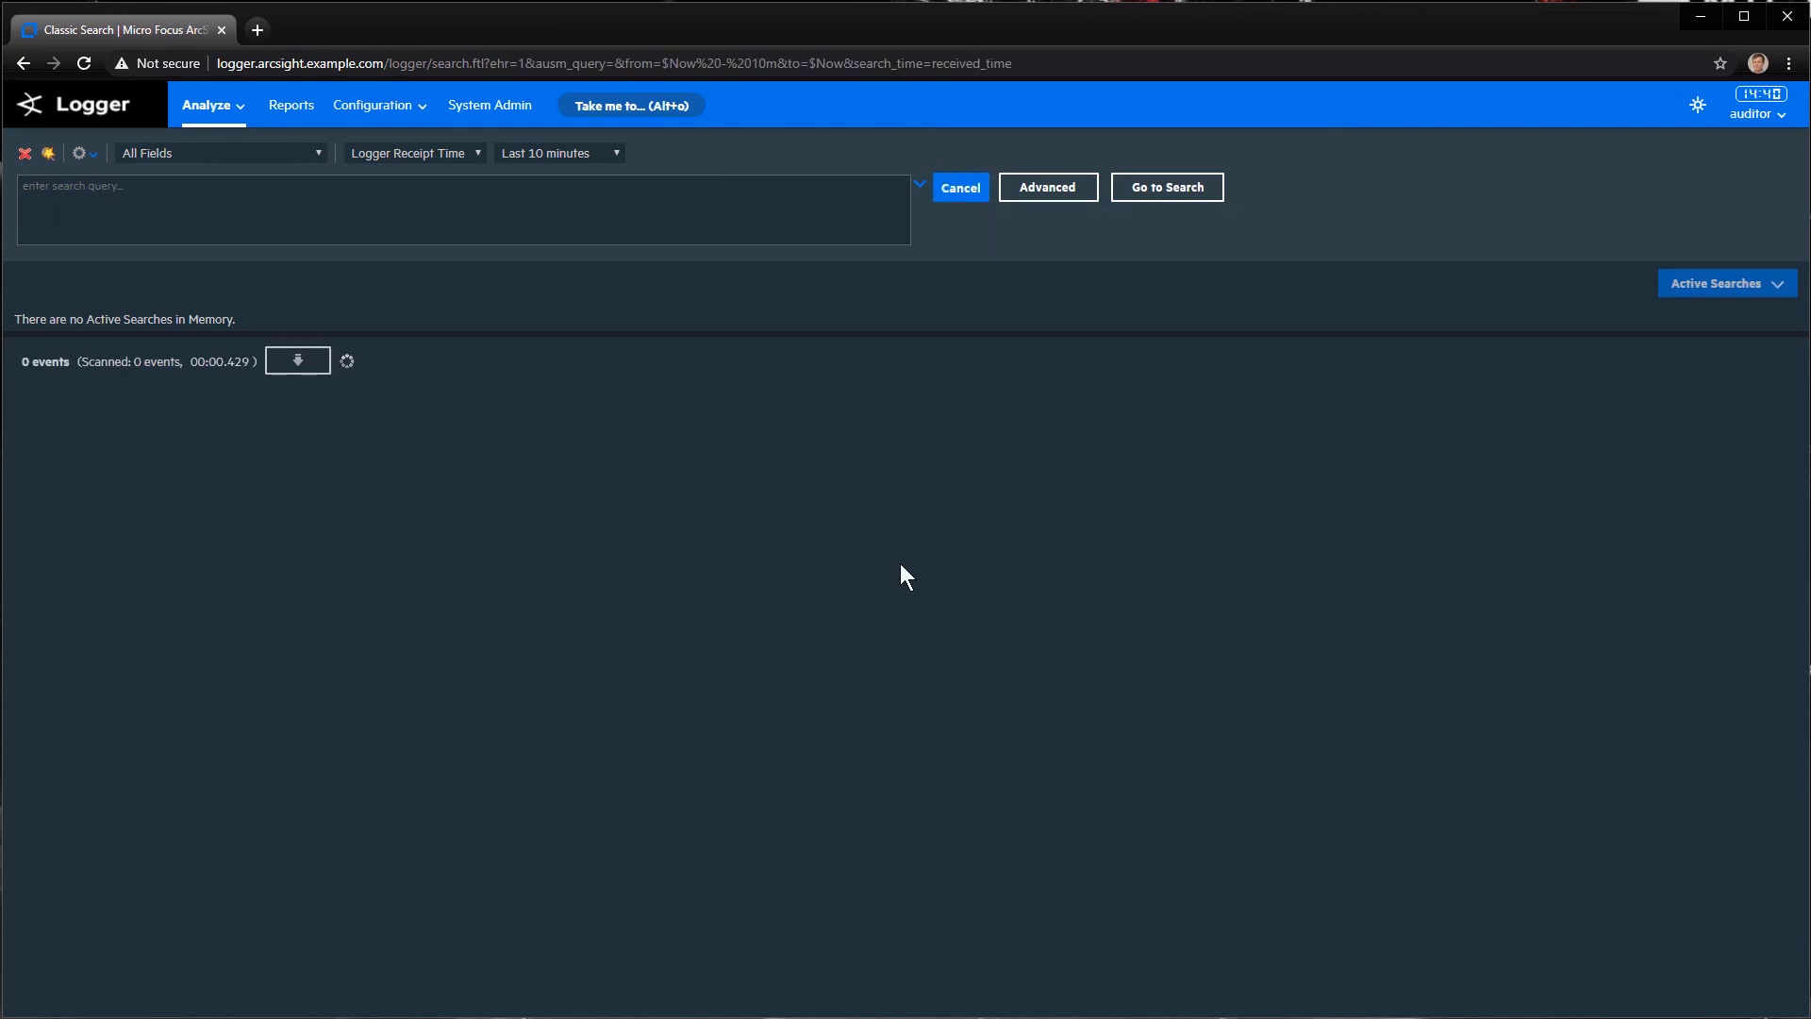
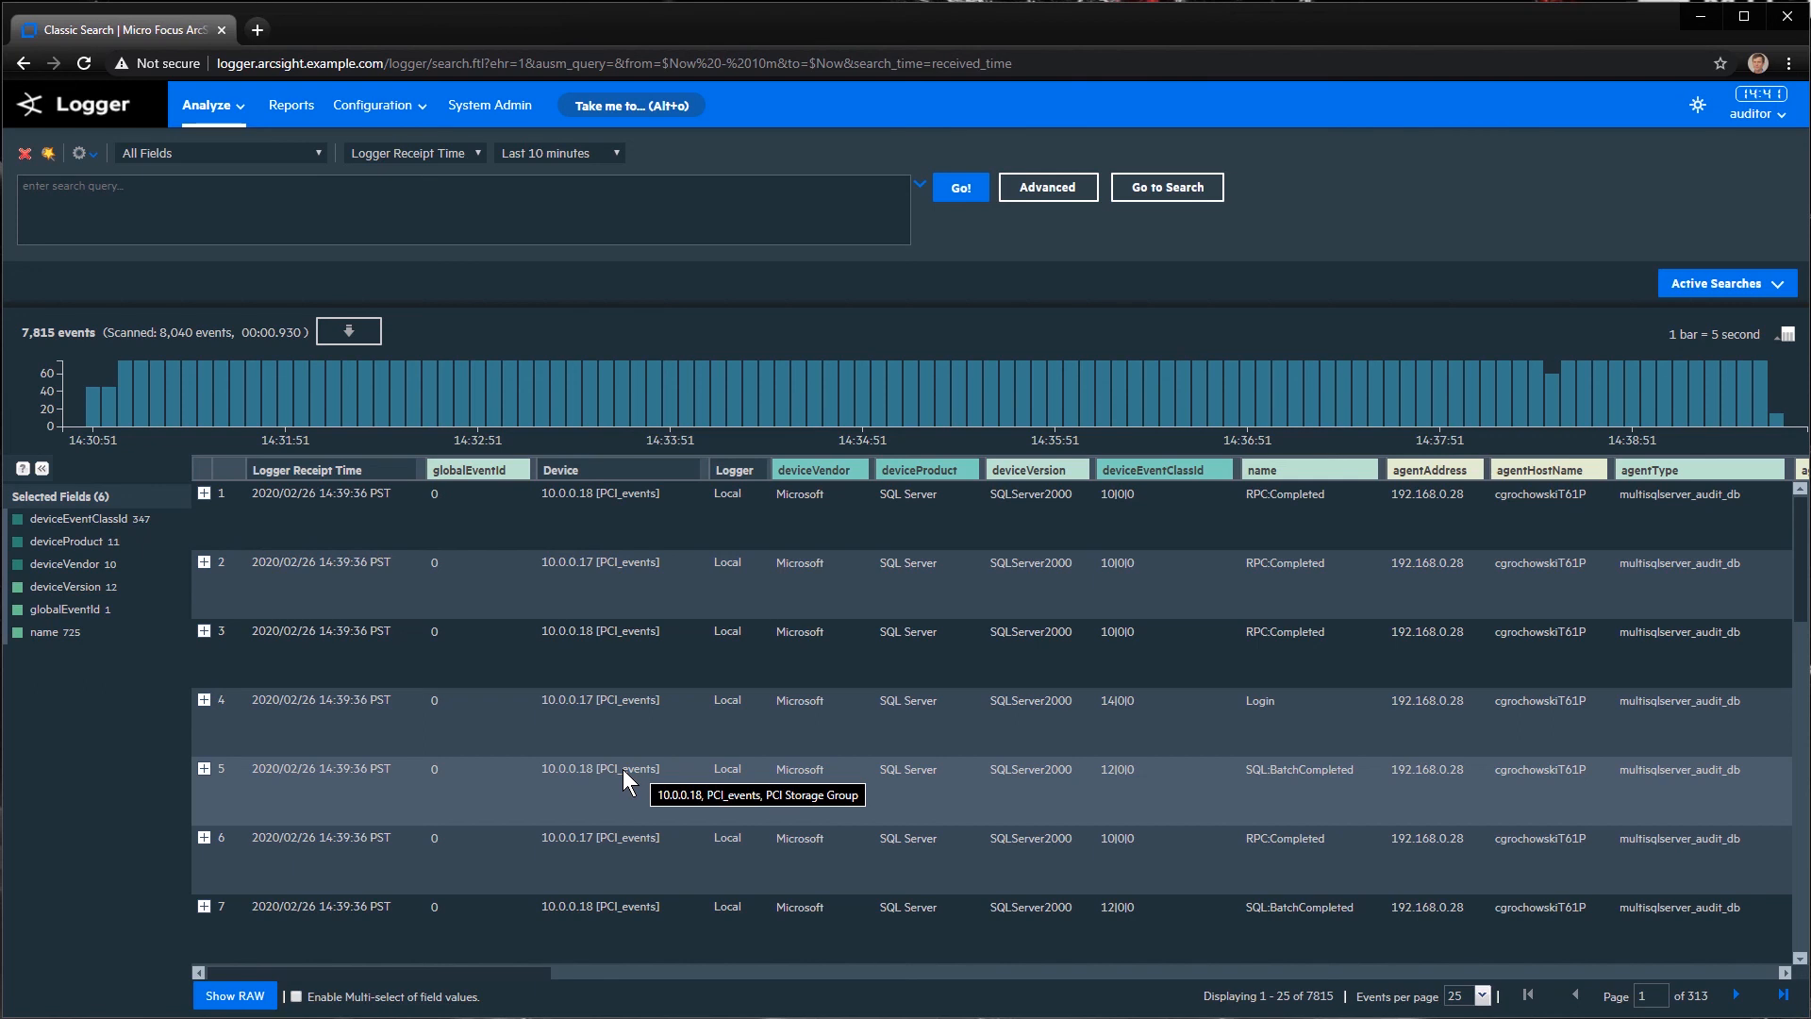
pyautogui.click(205, 195)
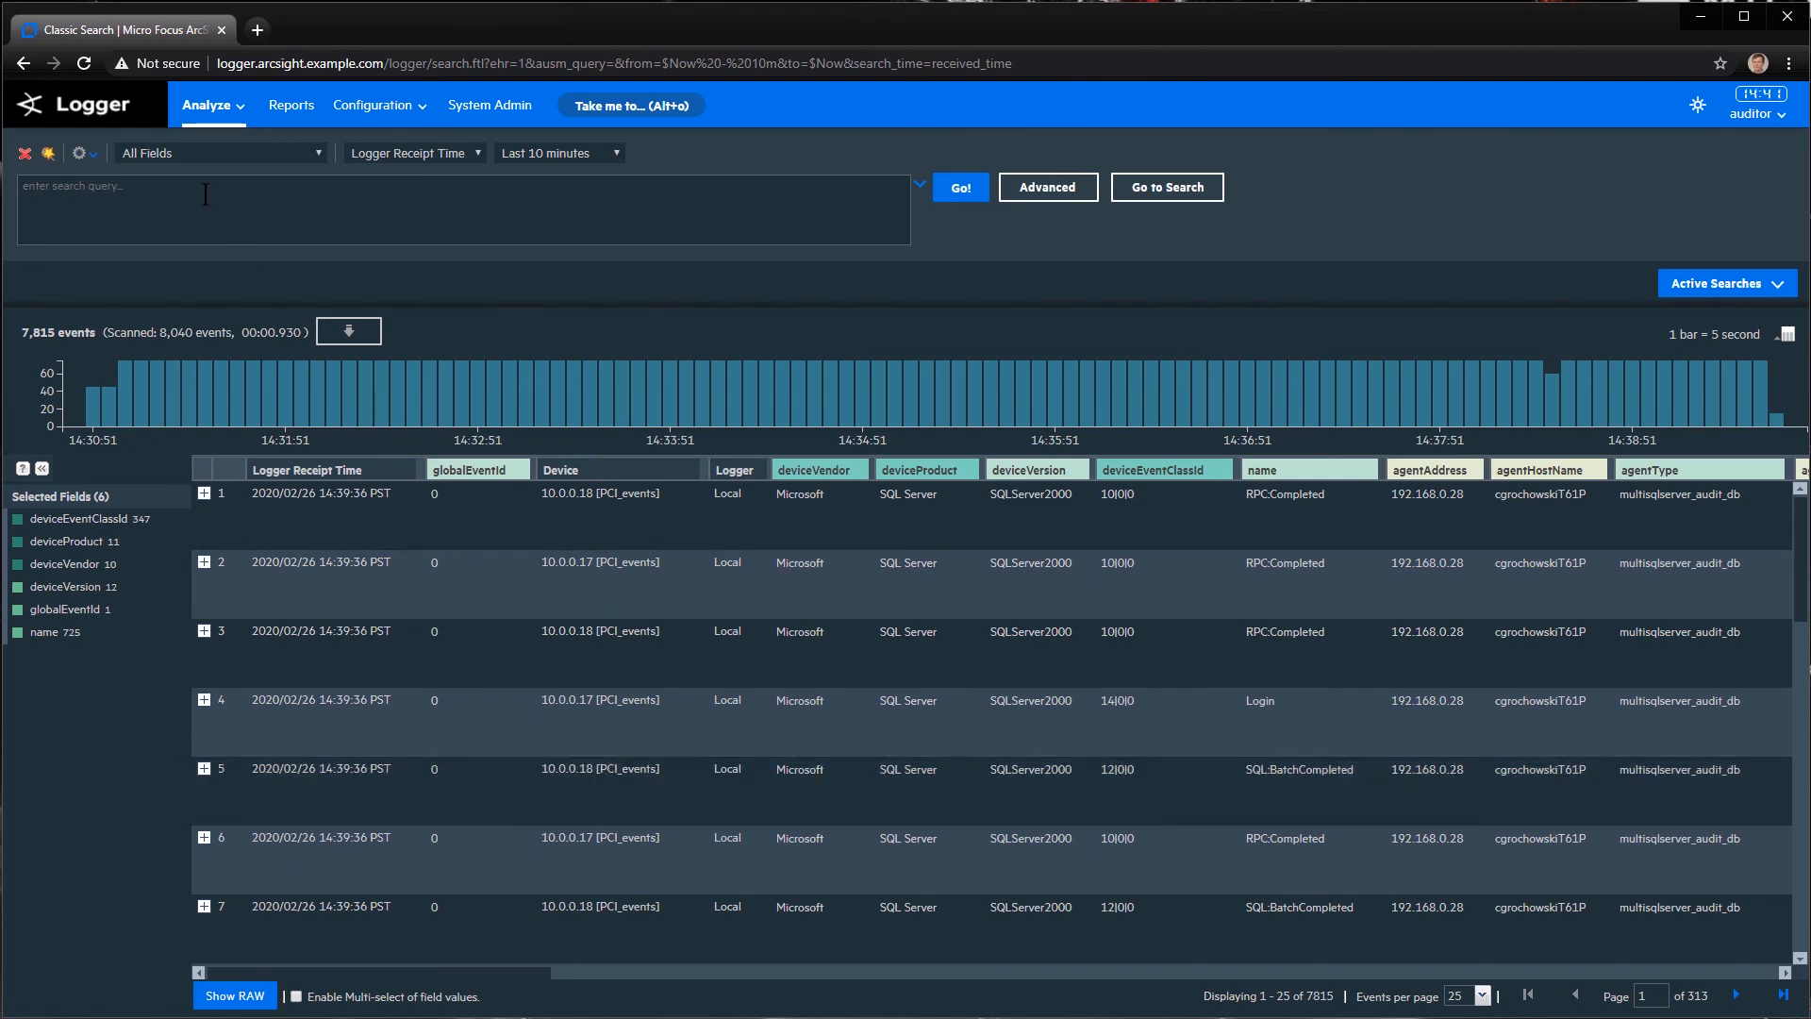
pyautogui.write('CEF')
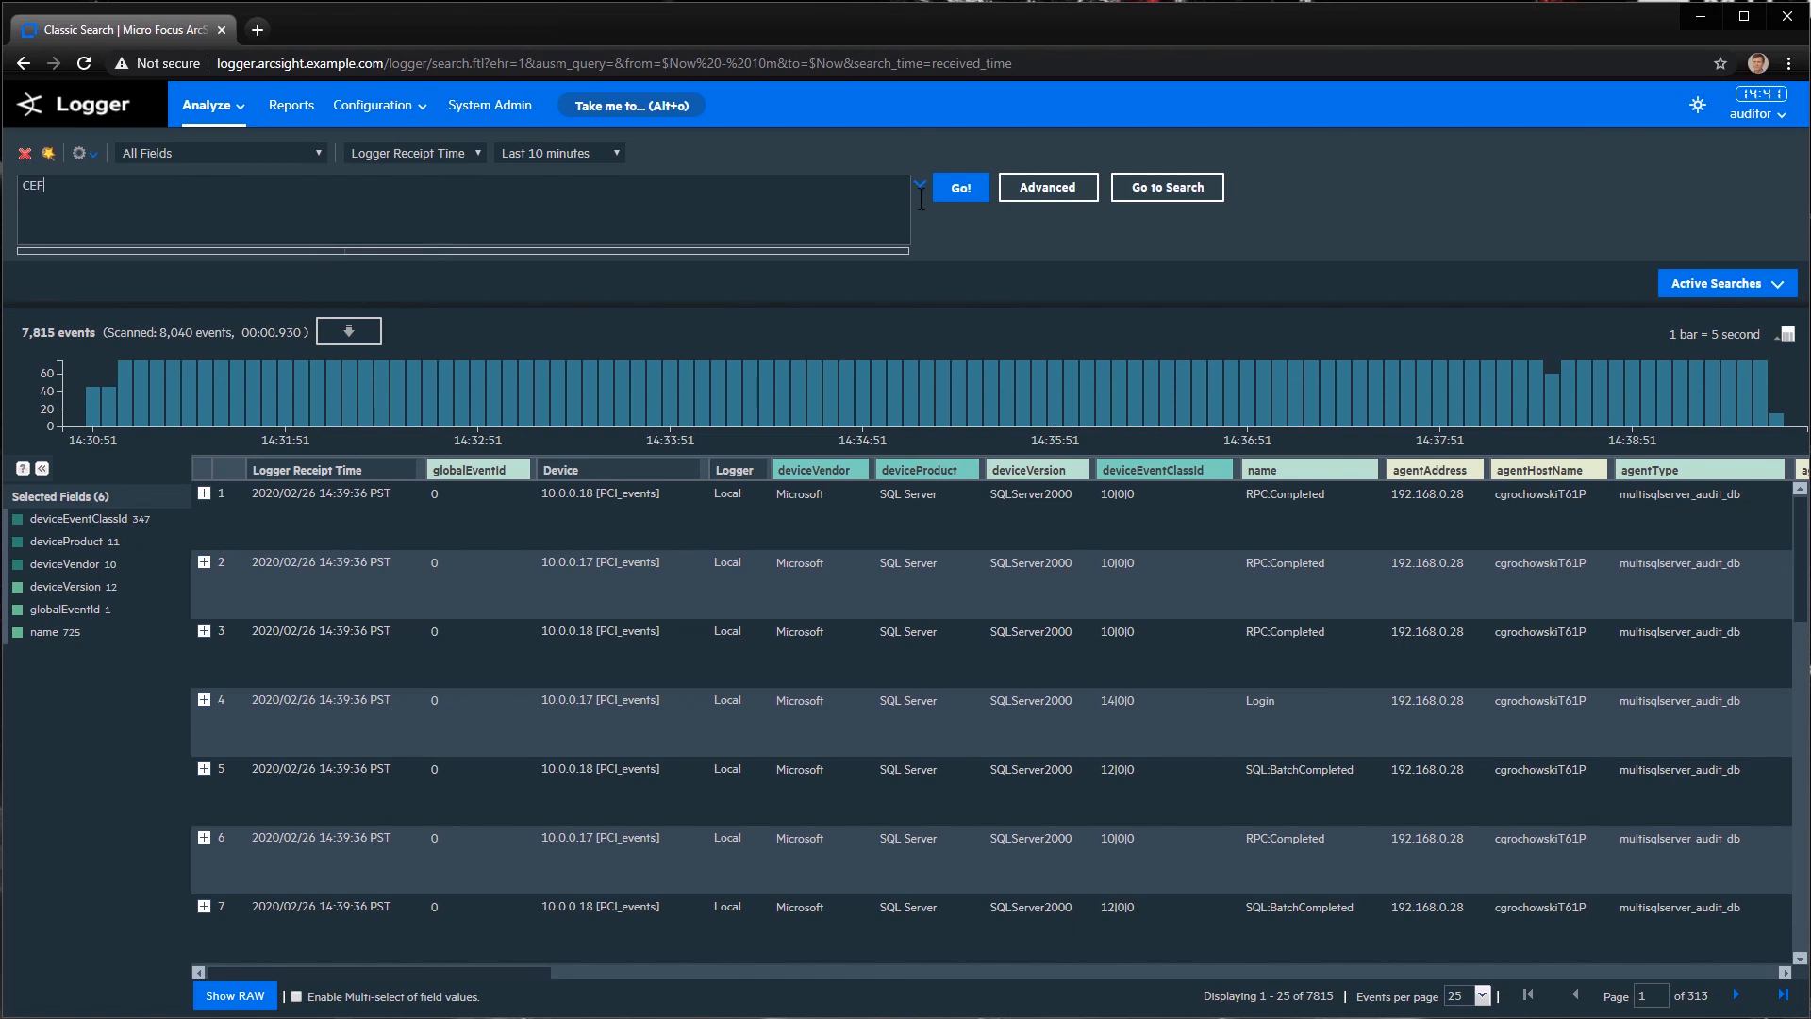
pyautogui.press('Return')
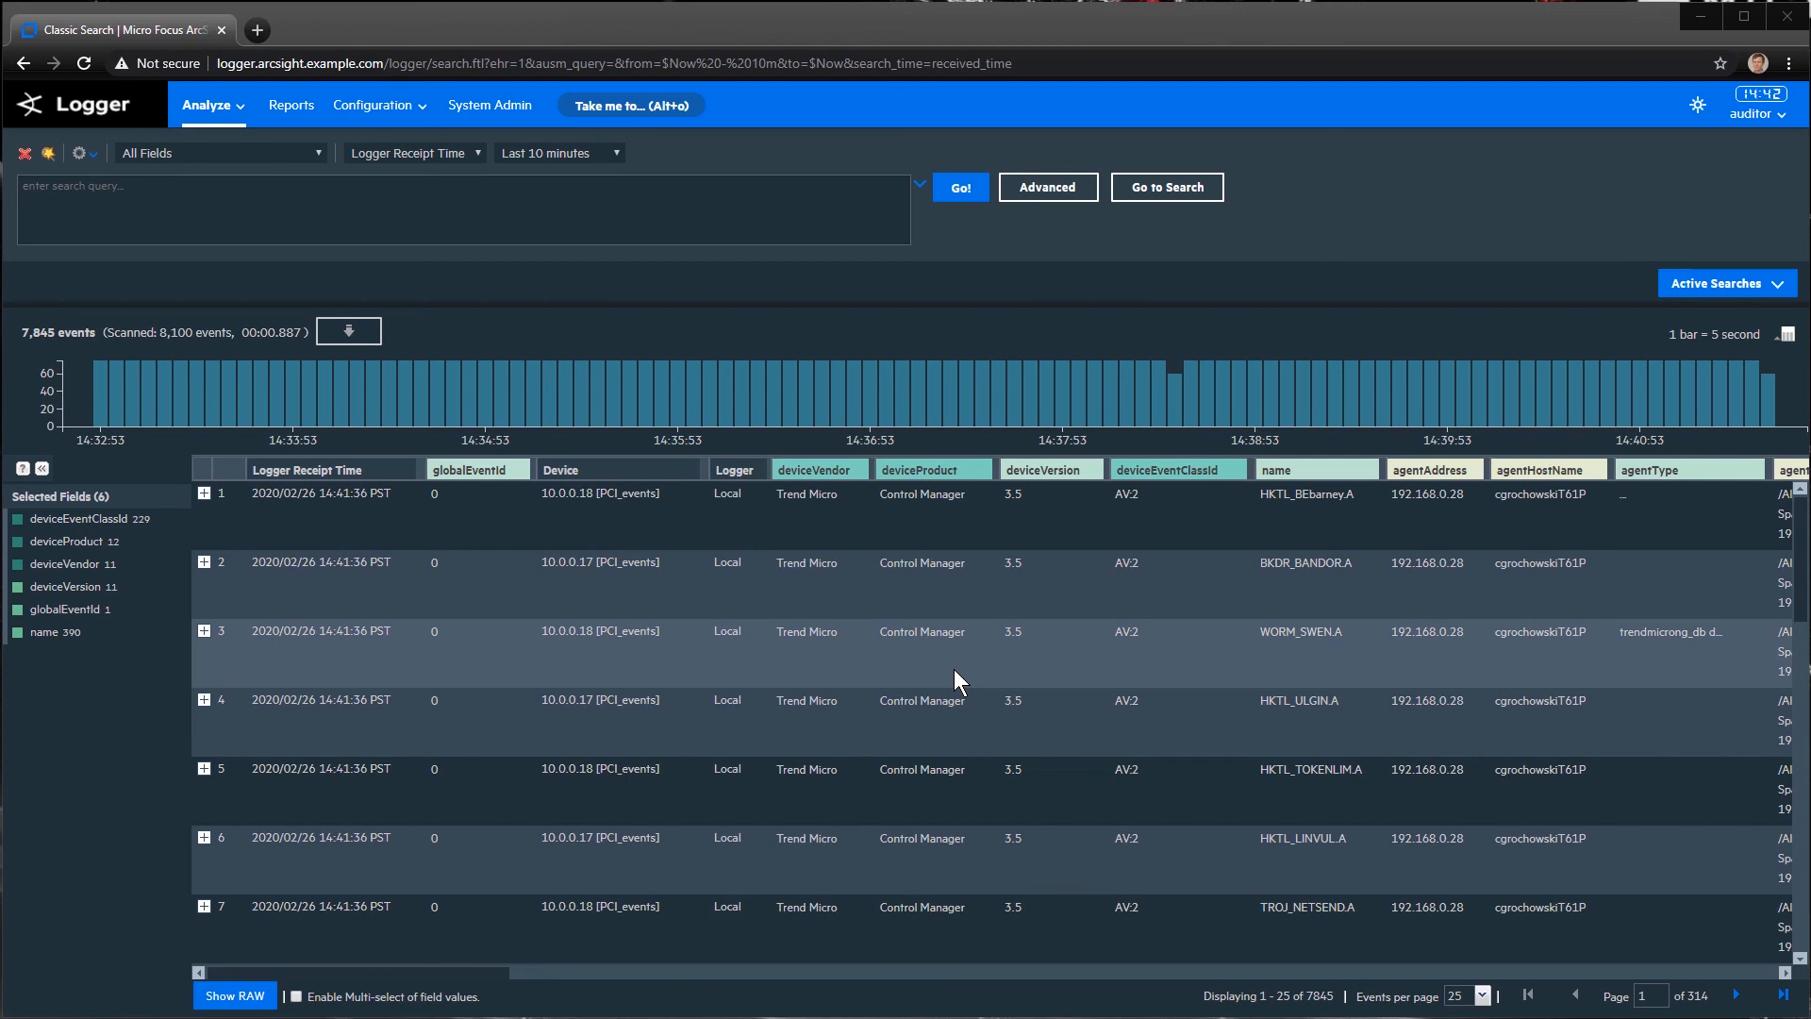
# Try to bypass the group filter by searching for and _storageGroup not in ["PCI Storage Group"]
pyautogui.click(253, 188)
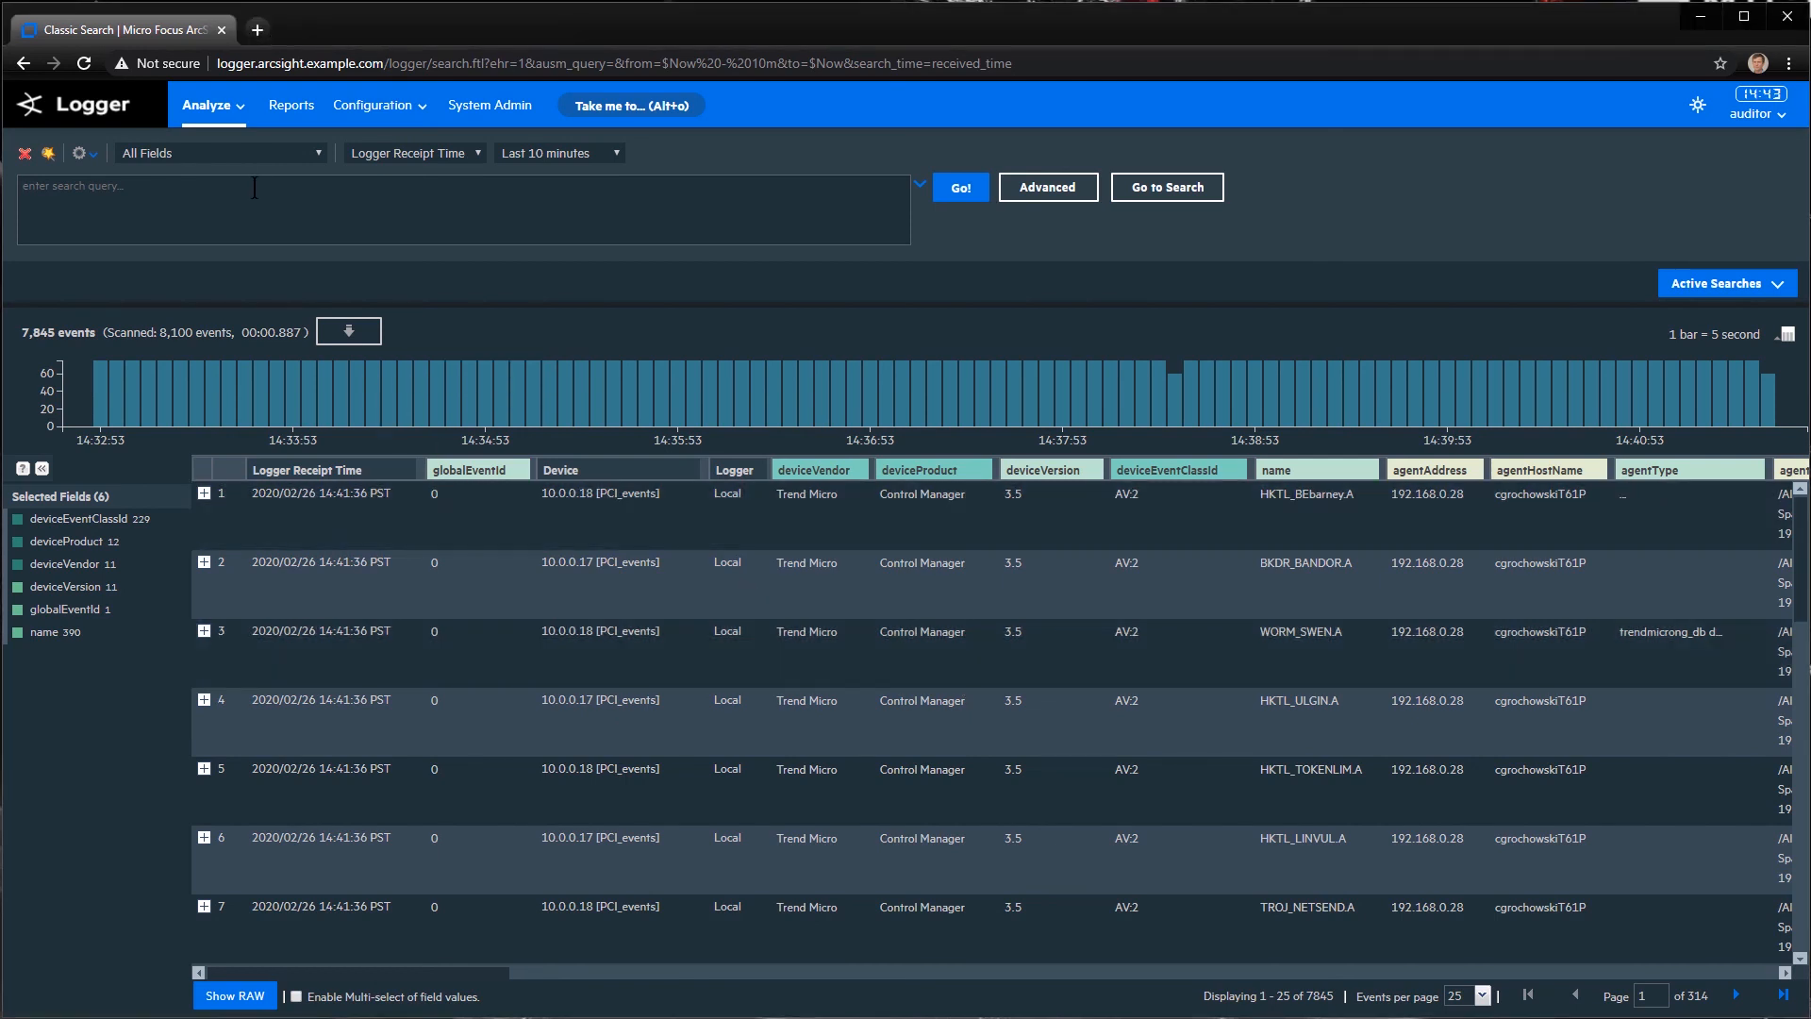
pyautogui.write('_storageGroup not in ["PCI Storage Group"]')
pyautogui.press('Home')
pyautogui.write('and')
pyautogui.press('Return')
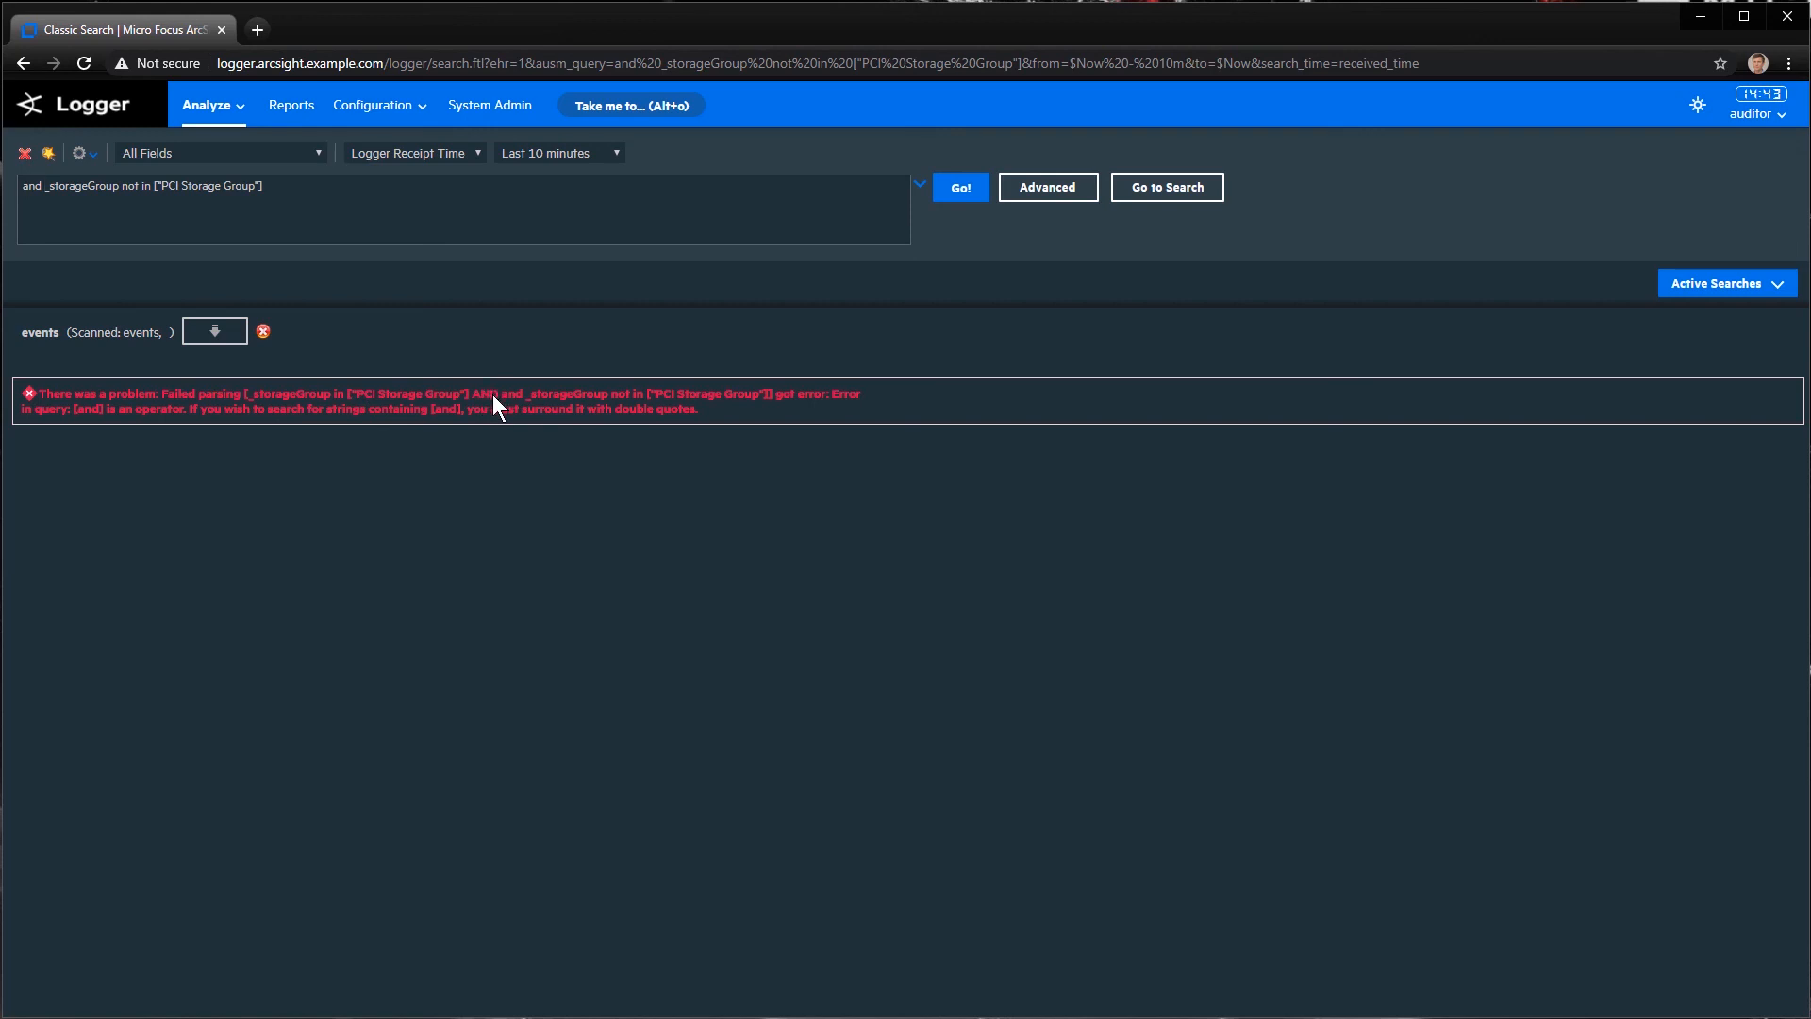
# Remove the leading "and" from the query and search for _storageGroup not in ["PCI Storage Group"]
pyautogui.moveTo(268, 186); pyautogui.dragTo(12, 176)
pyautogui.doubleClick(32, 186)
pyautogui.press('Delete')
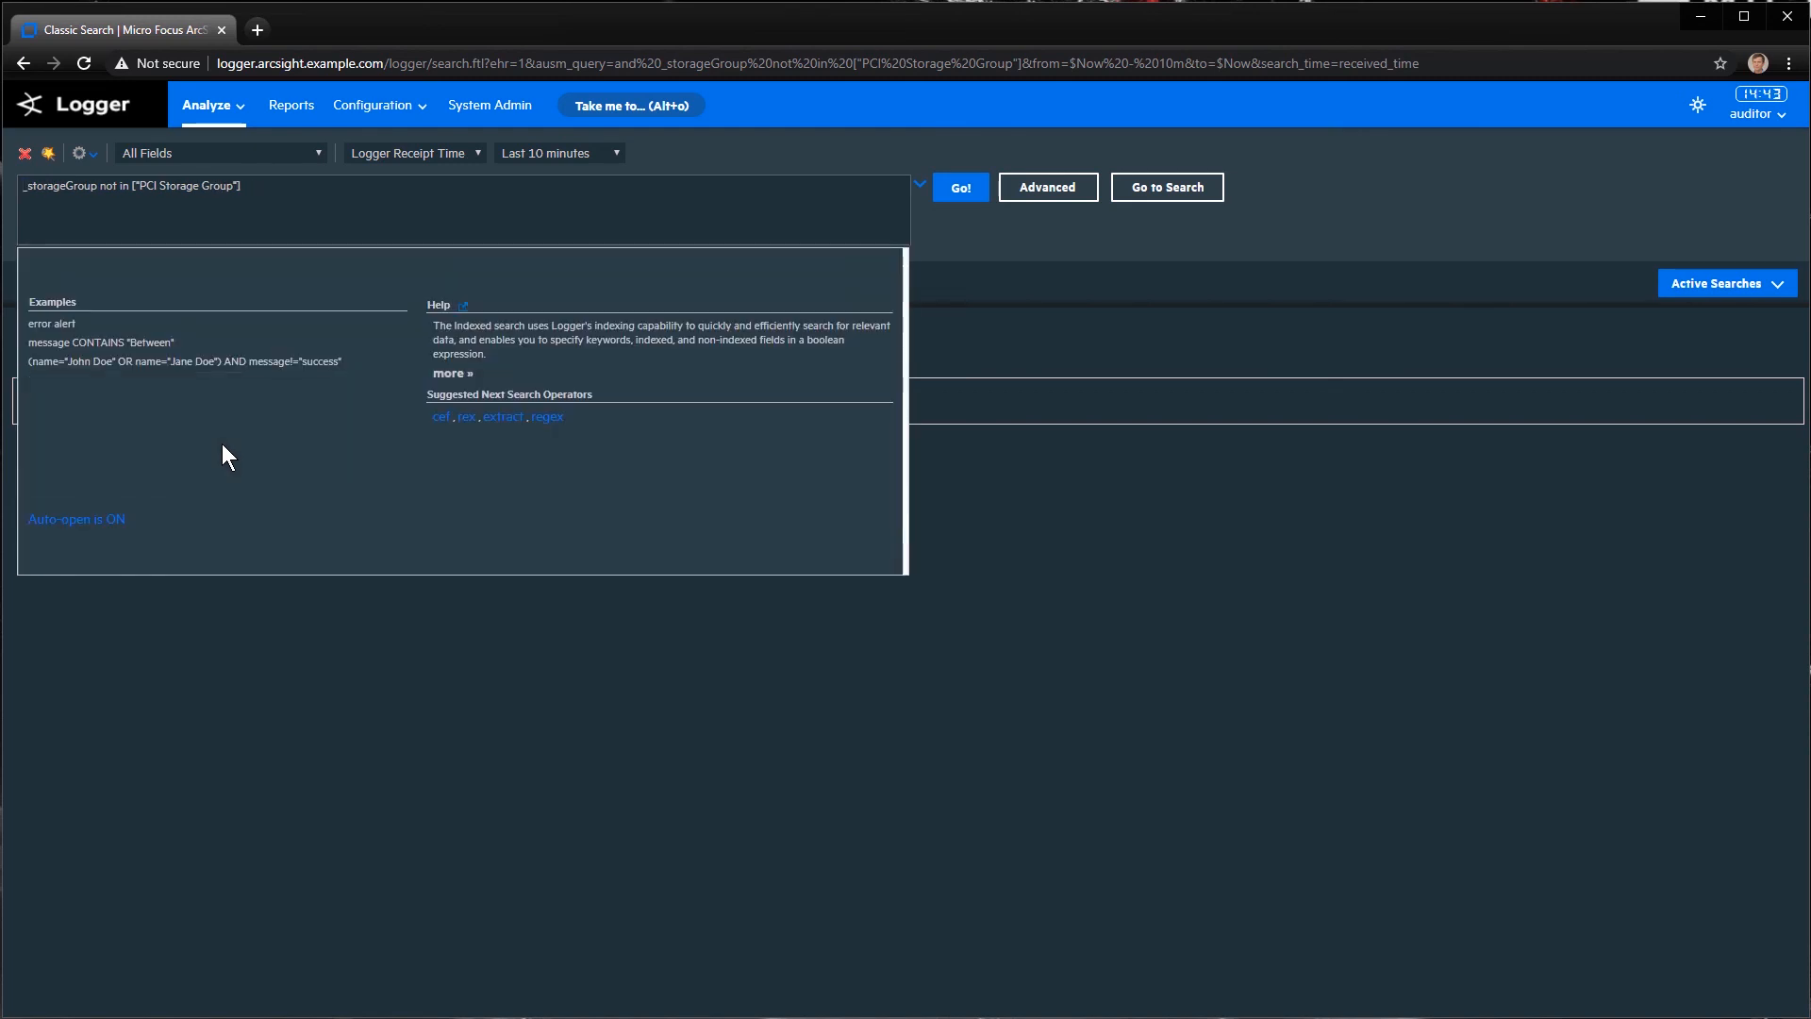
pyautogui.click(255, 204)
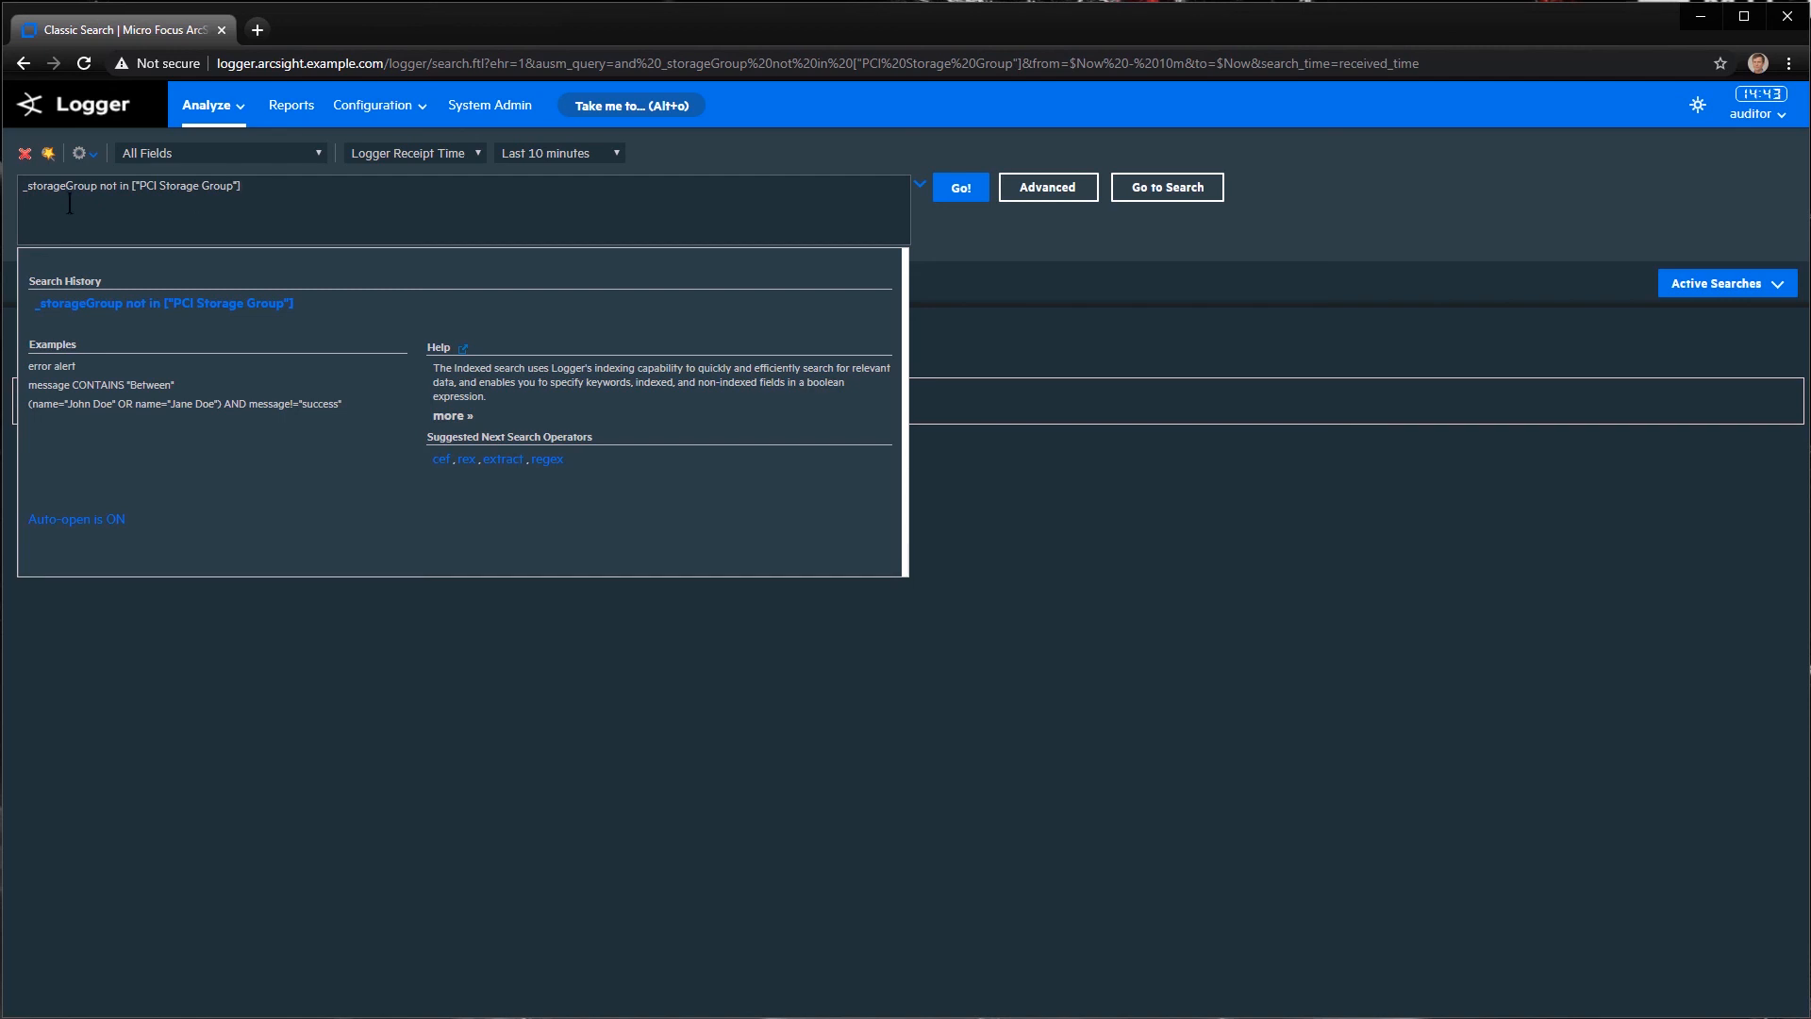
pyautogui.moveTo(288, 189); pyautogui.dragTo(23, 185)
pyautogui.click(159, 205)
pyautogui.click(960, 188)
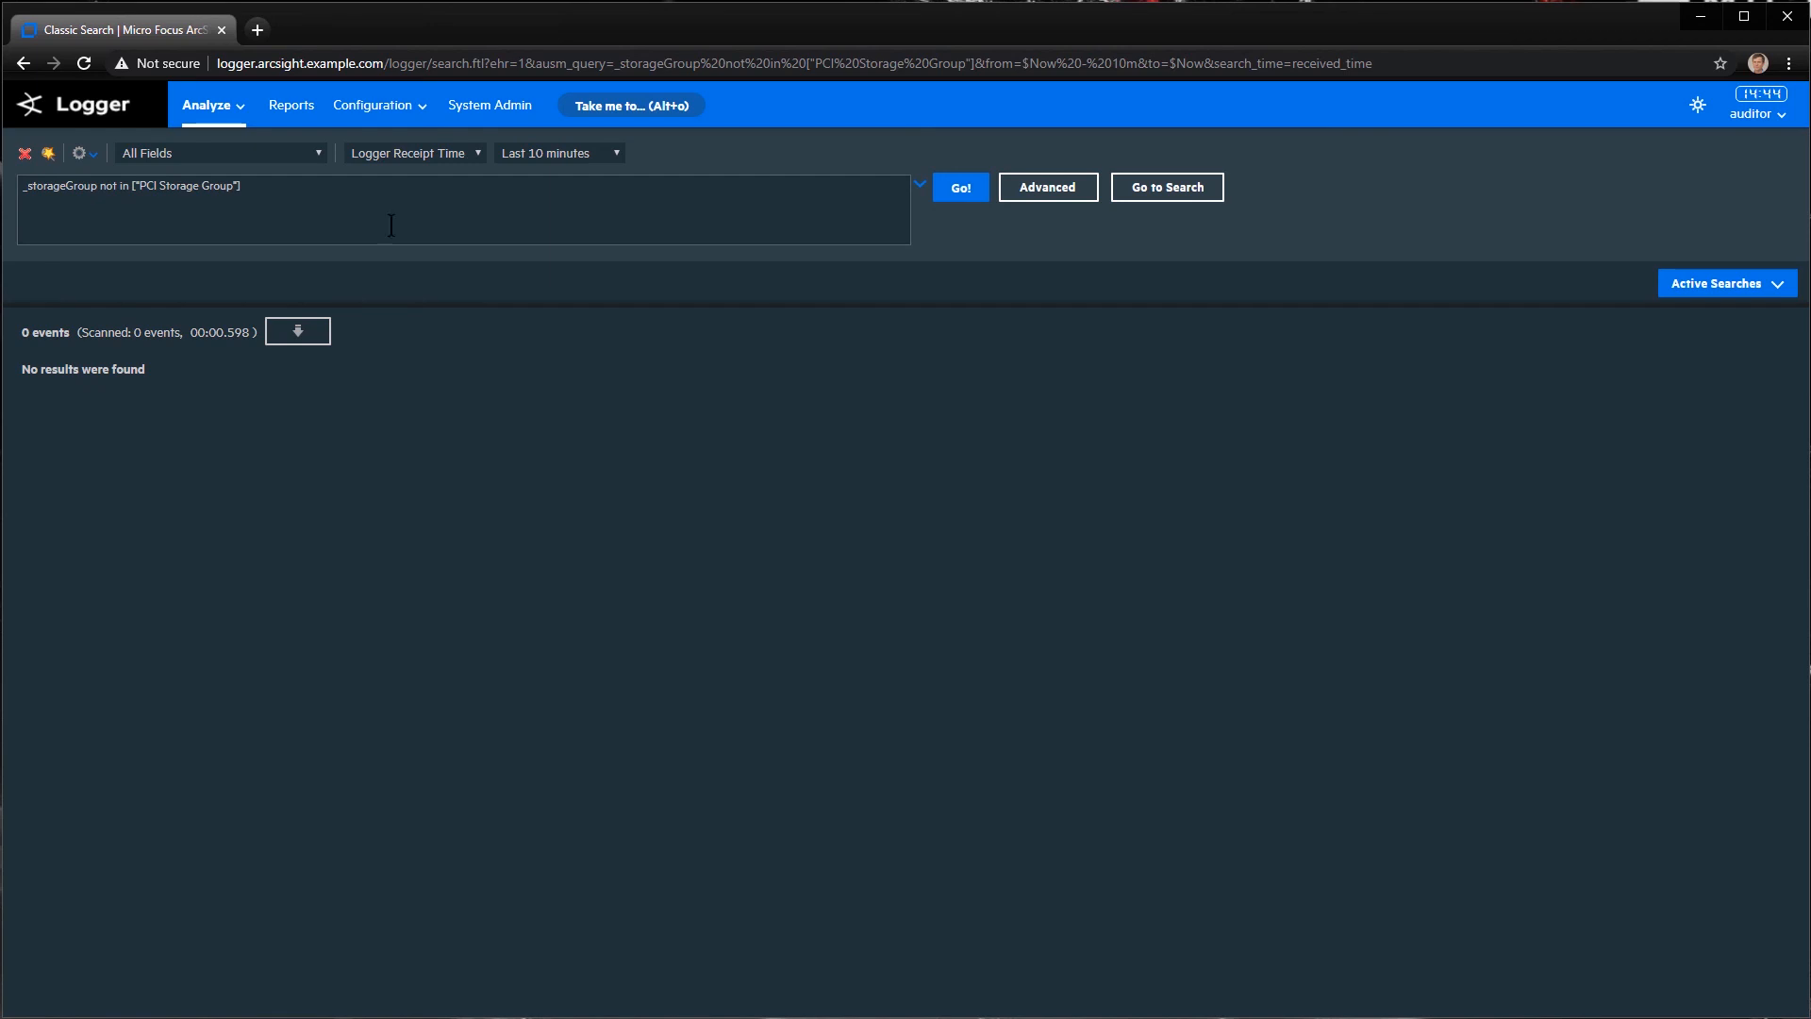
# Clear the storage group query and rerun the last-10-minutes search as auditor with an empty query
pyautogui.moveTo(273, 193); pyautogui.dragTo(21, 186)
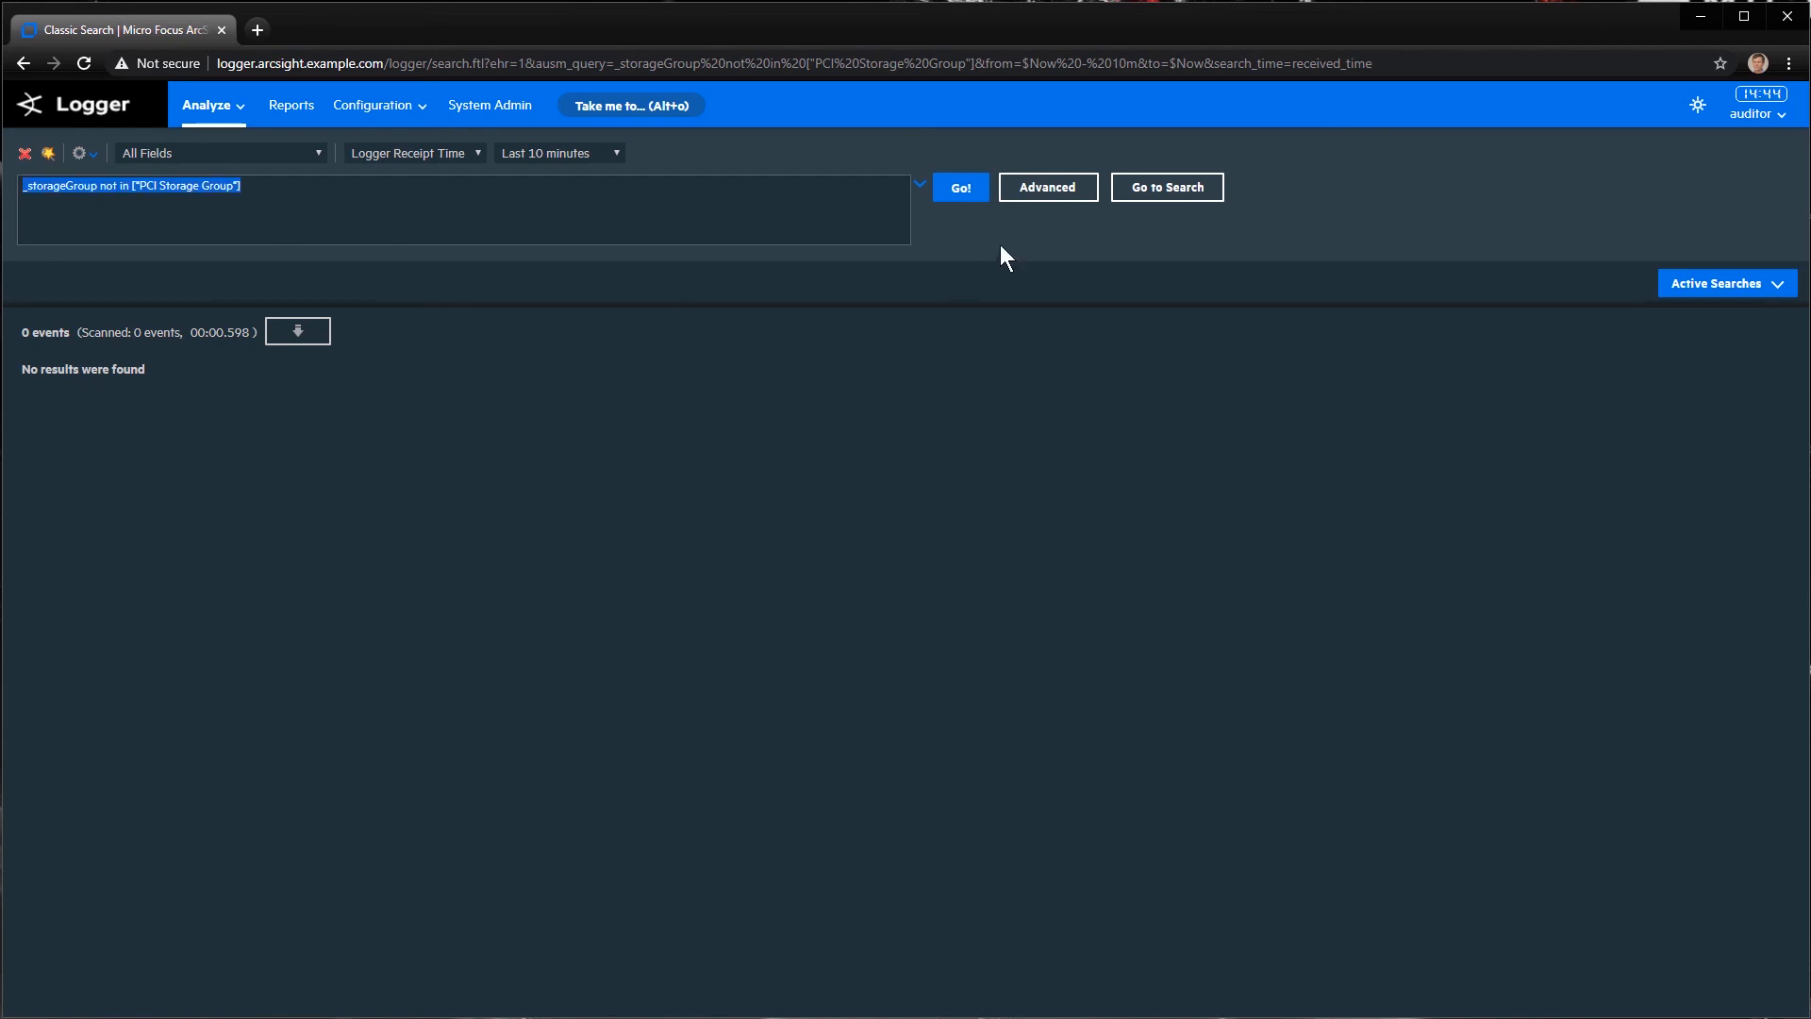
pyautogui.press('BackSpace')
pyautogui.click(961, 190)
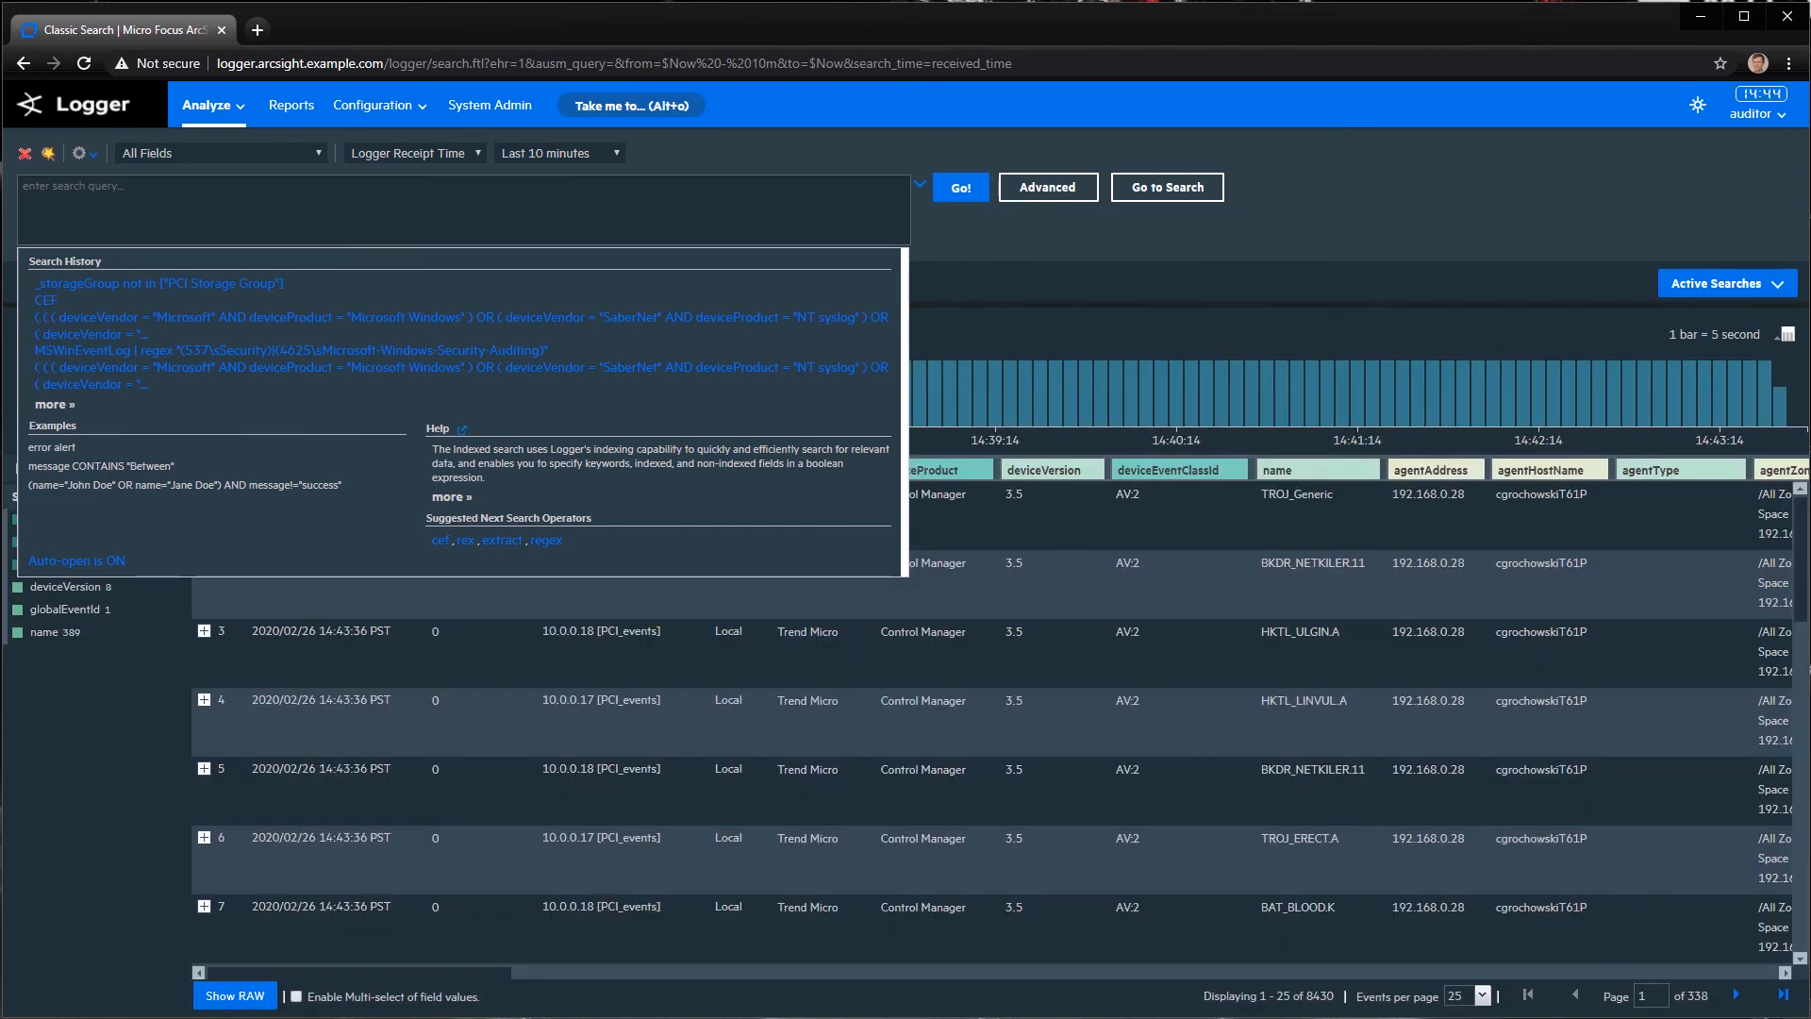
pyautogui.click(59, 854)
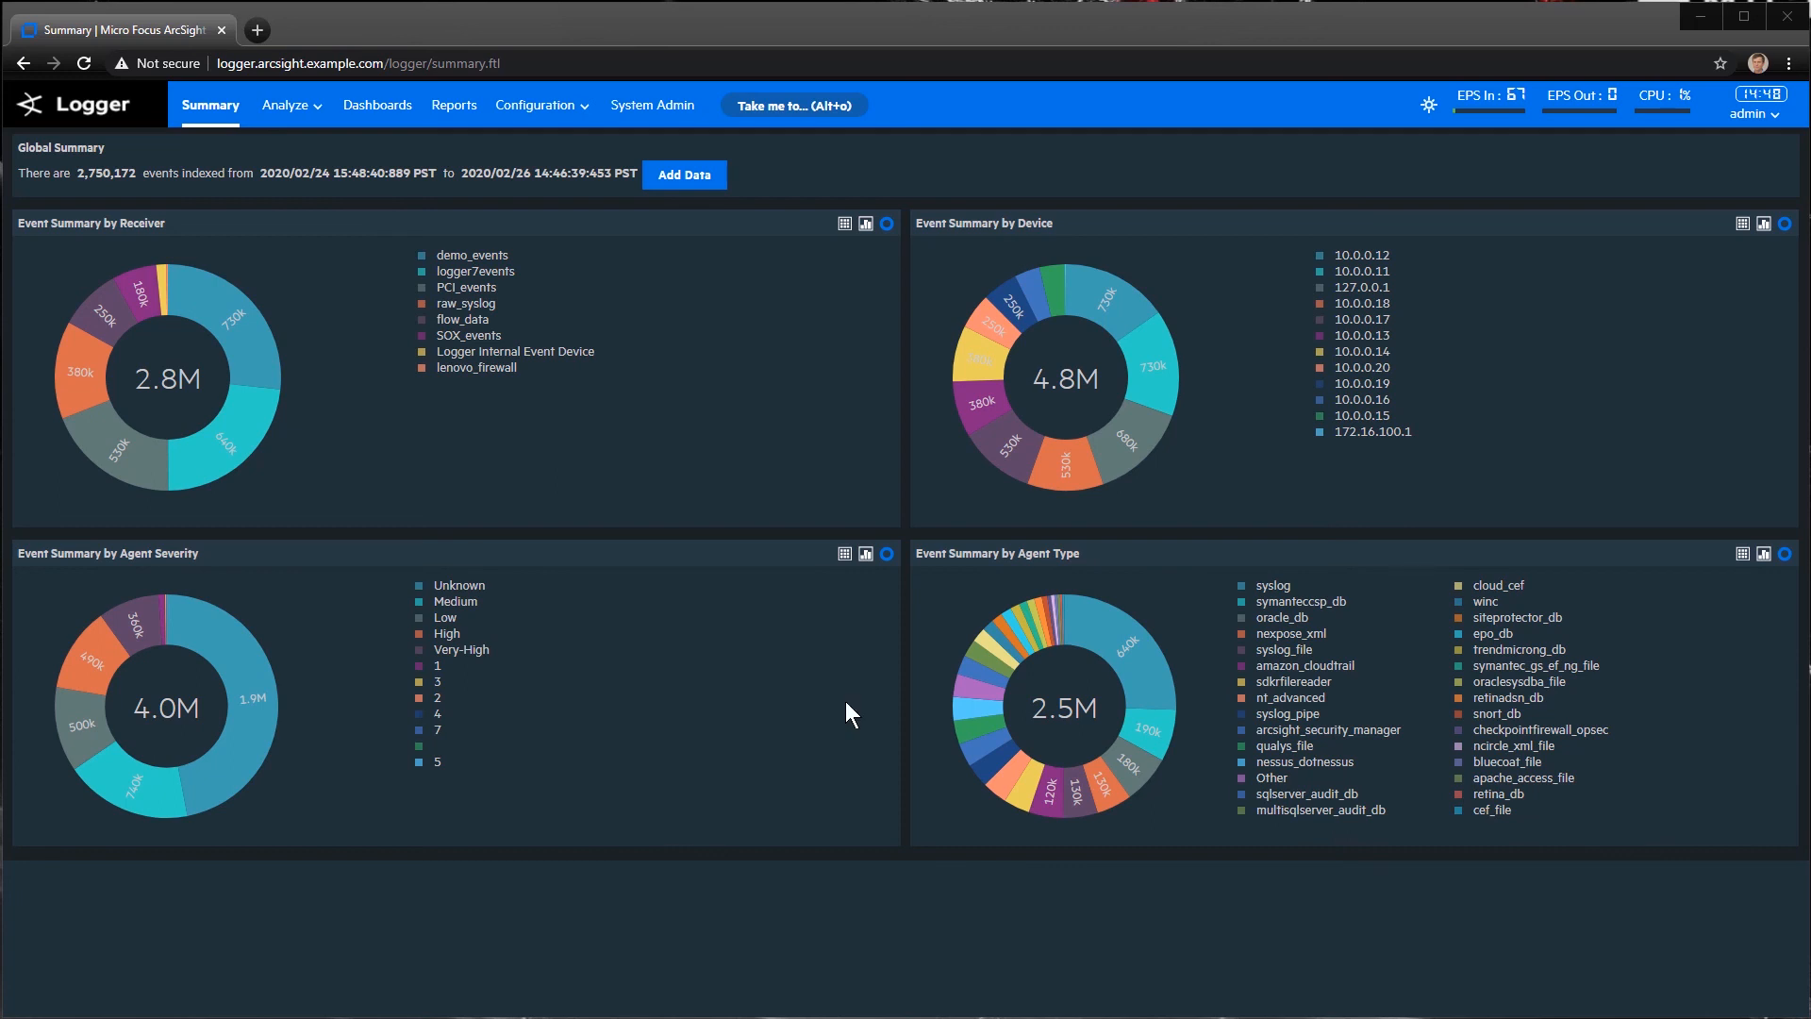
# As admin, open the Search Group Filters page and go from it to the Filters page
pyautogui.click(808, 105)
pyautogui.write('fil')
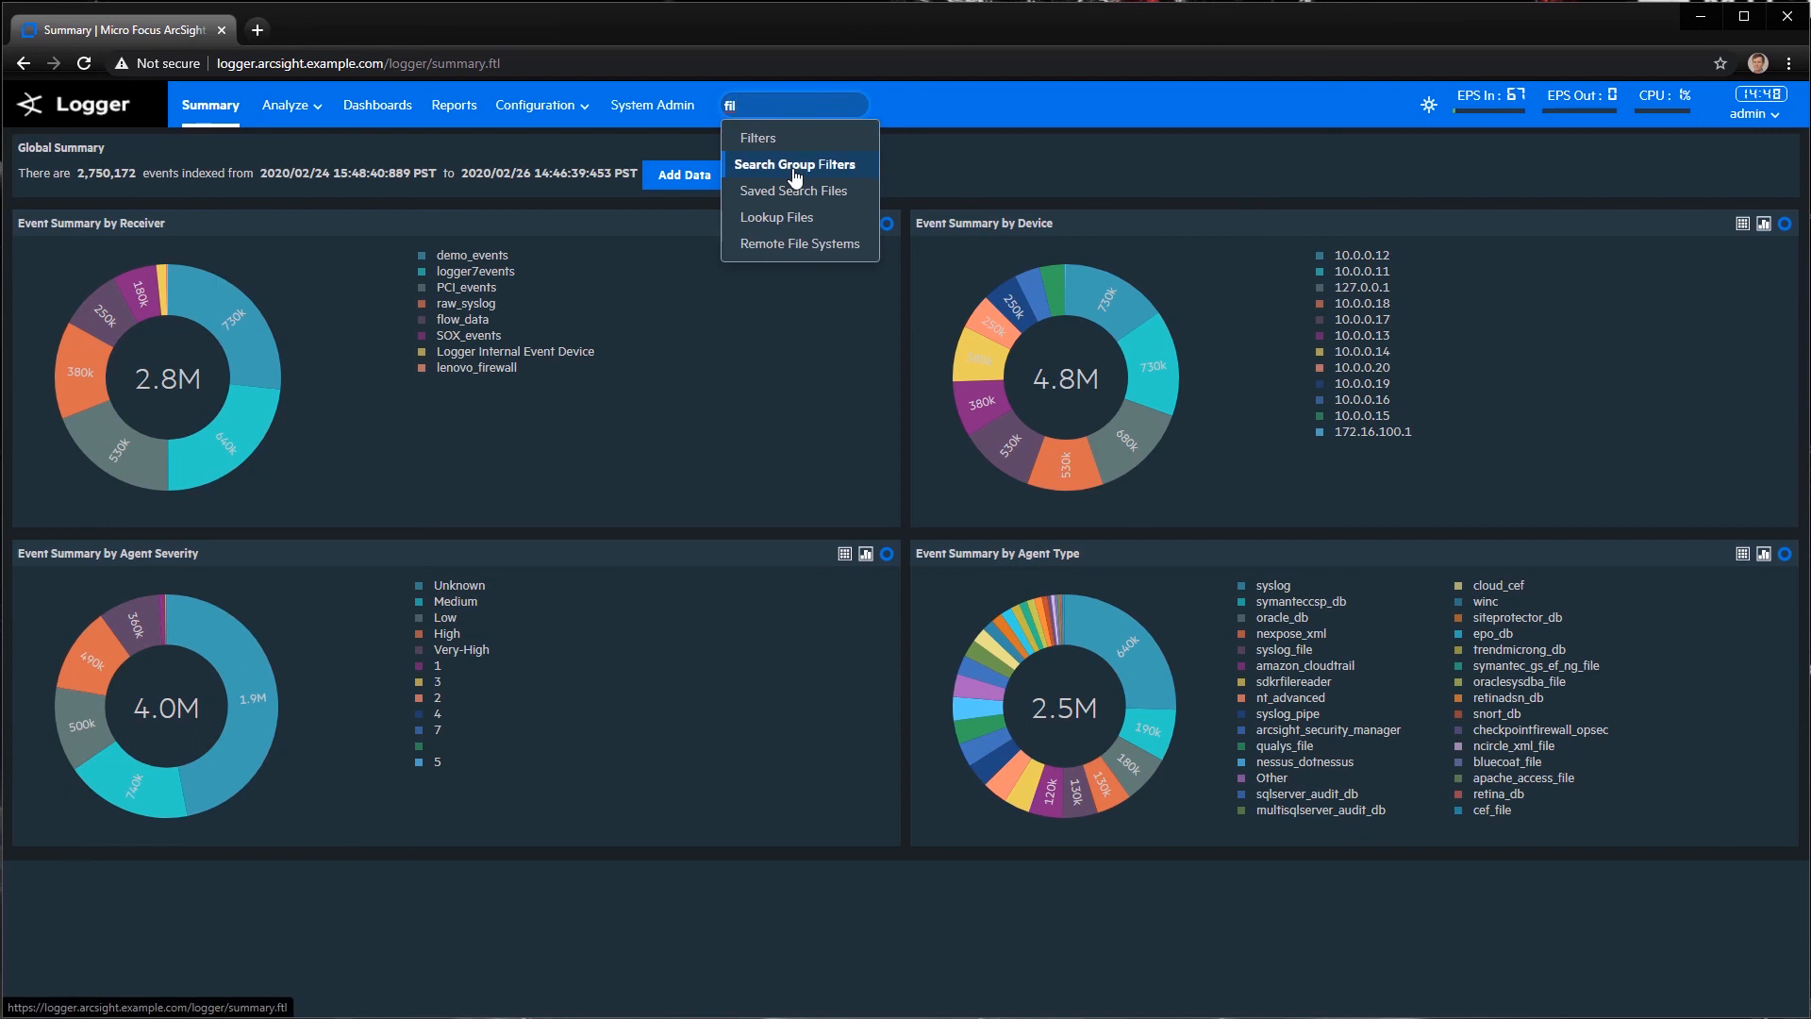
pyautogui.click(795, 168)
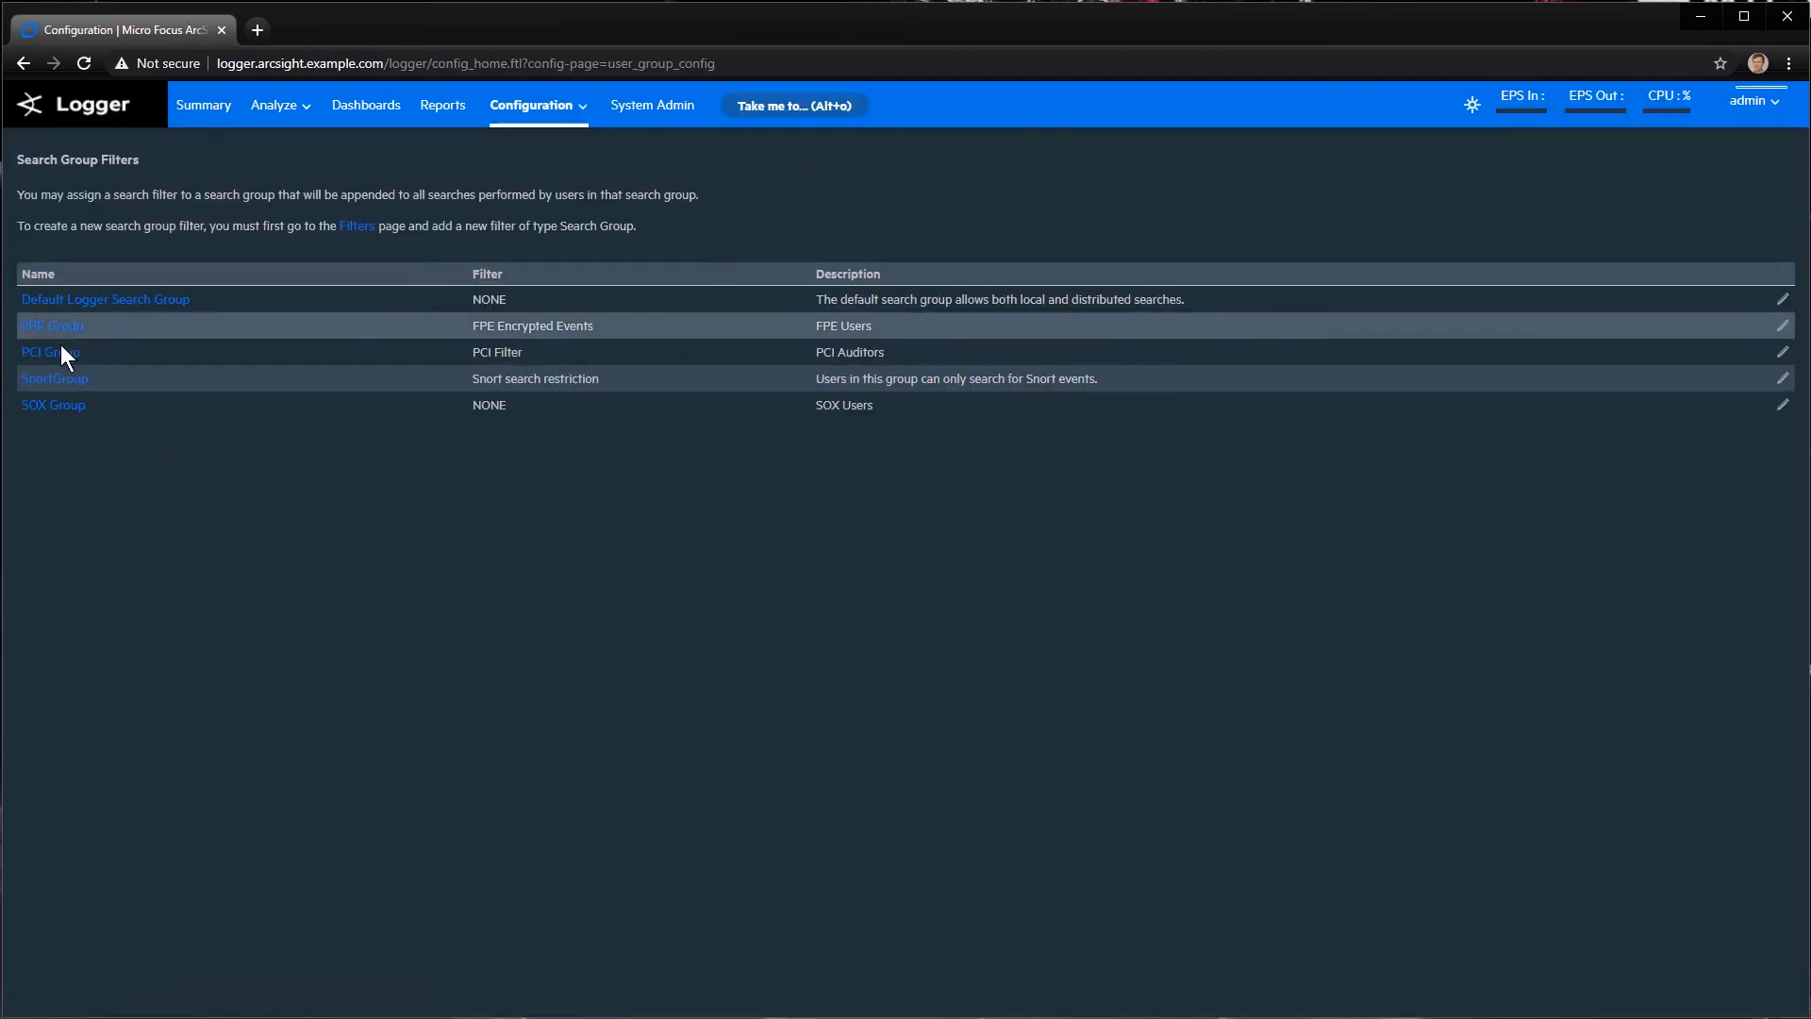
pyautogui.click(355, 227)
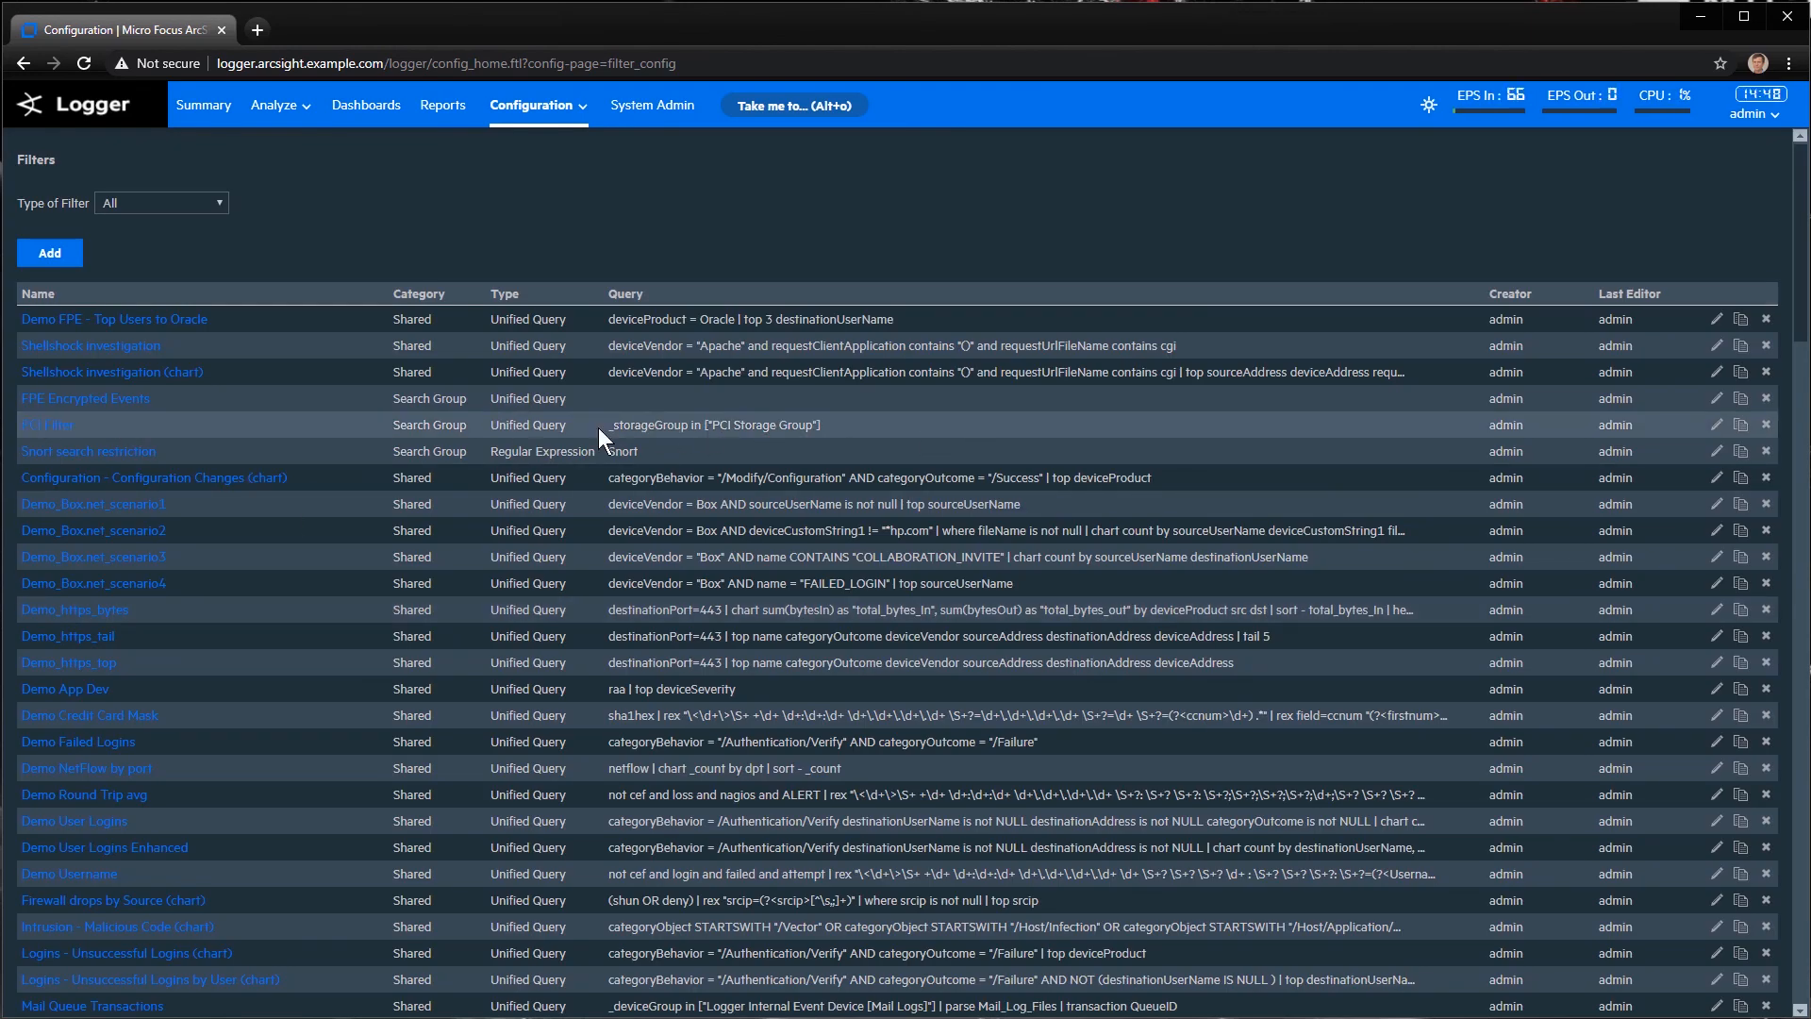
# Add a filter named Non PCI Filter of the Search Group type and continue to its query settings
pyautogui.click(49, 255)
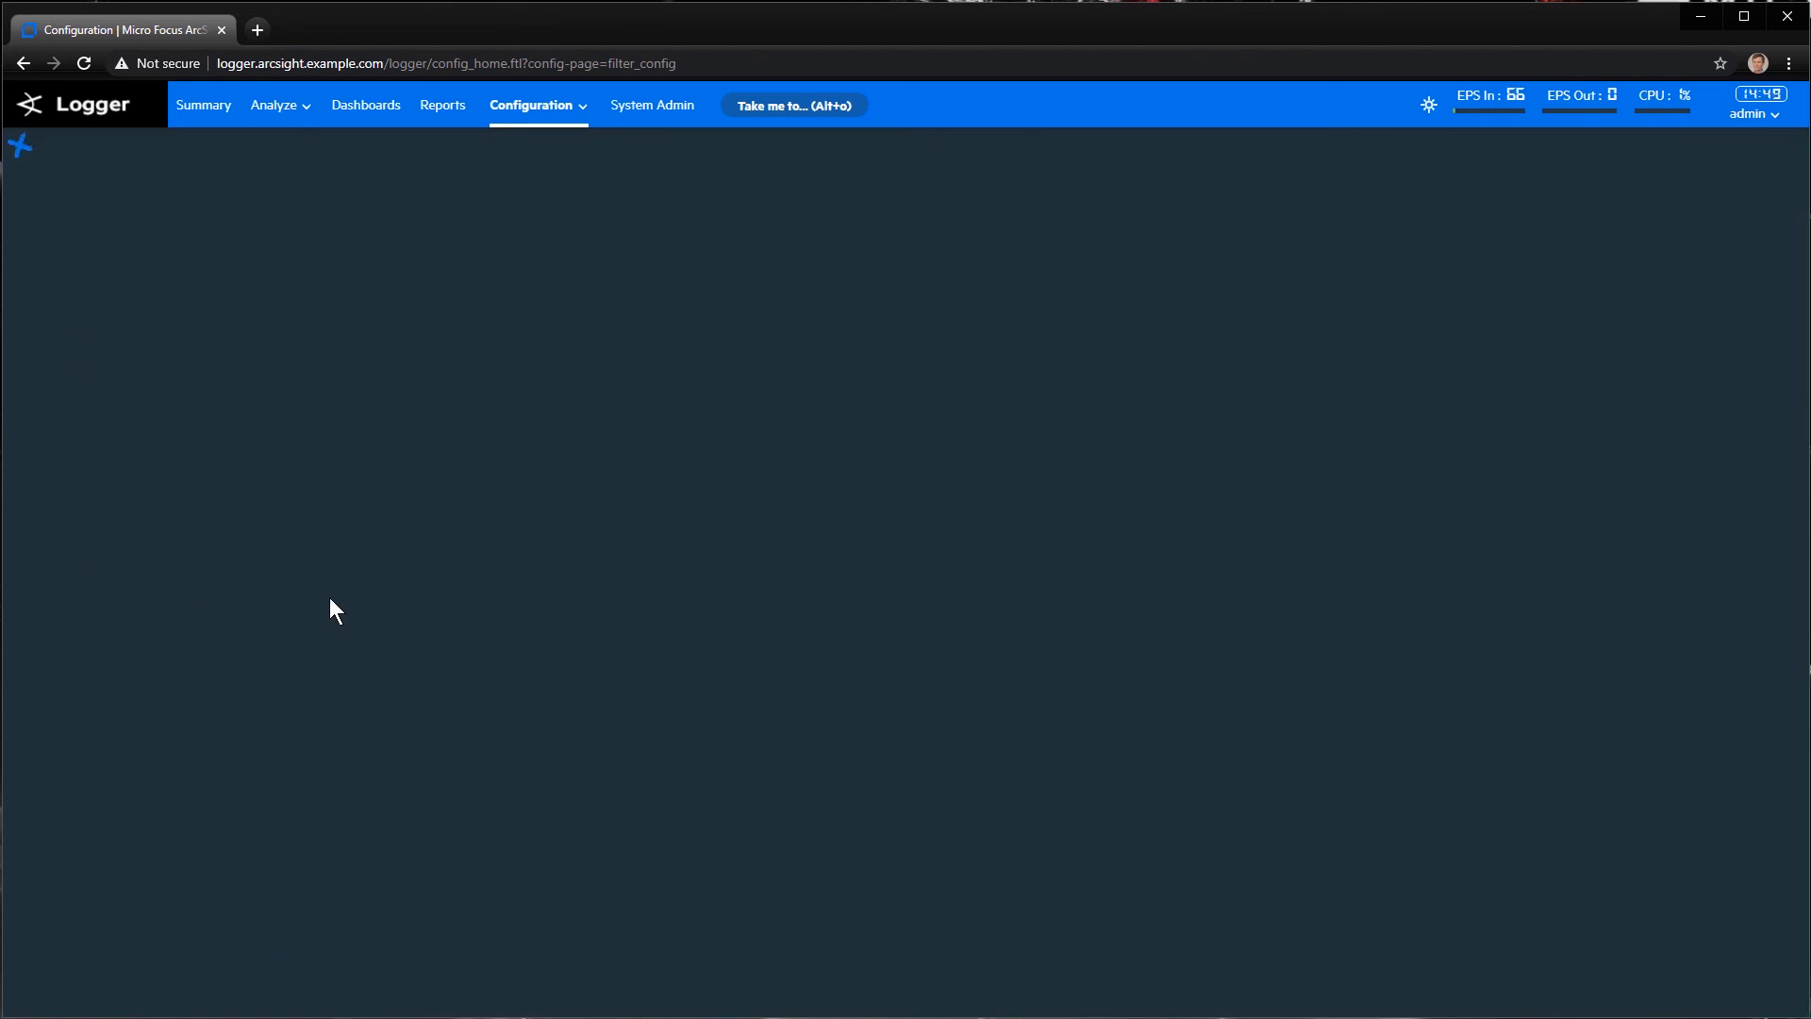
pyautogui.click(238, 211)
pyautogui.write('N')
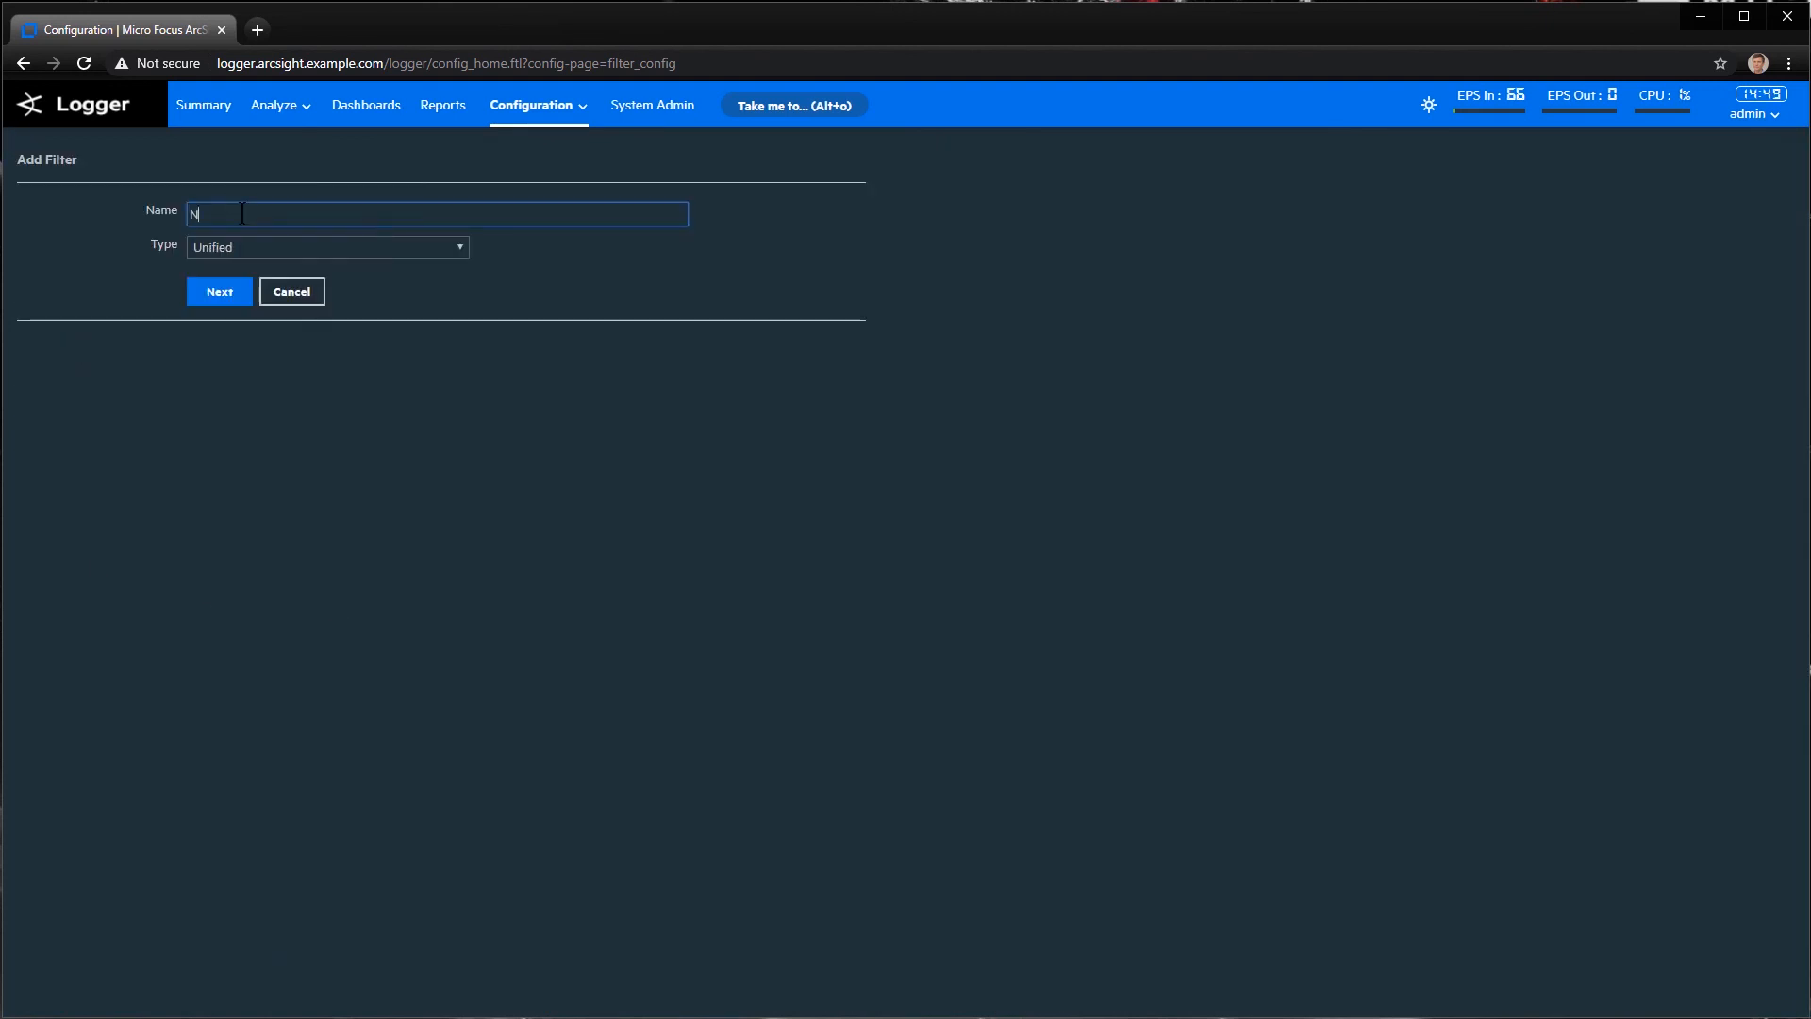
pyautogui.write('on PCI Filter')
pyautogui.click(281, 246)
pyautogui.click(246, 288)
pyautogui.click(222, 294)
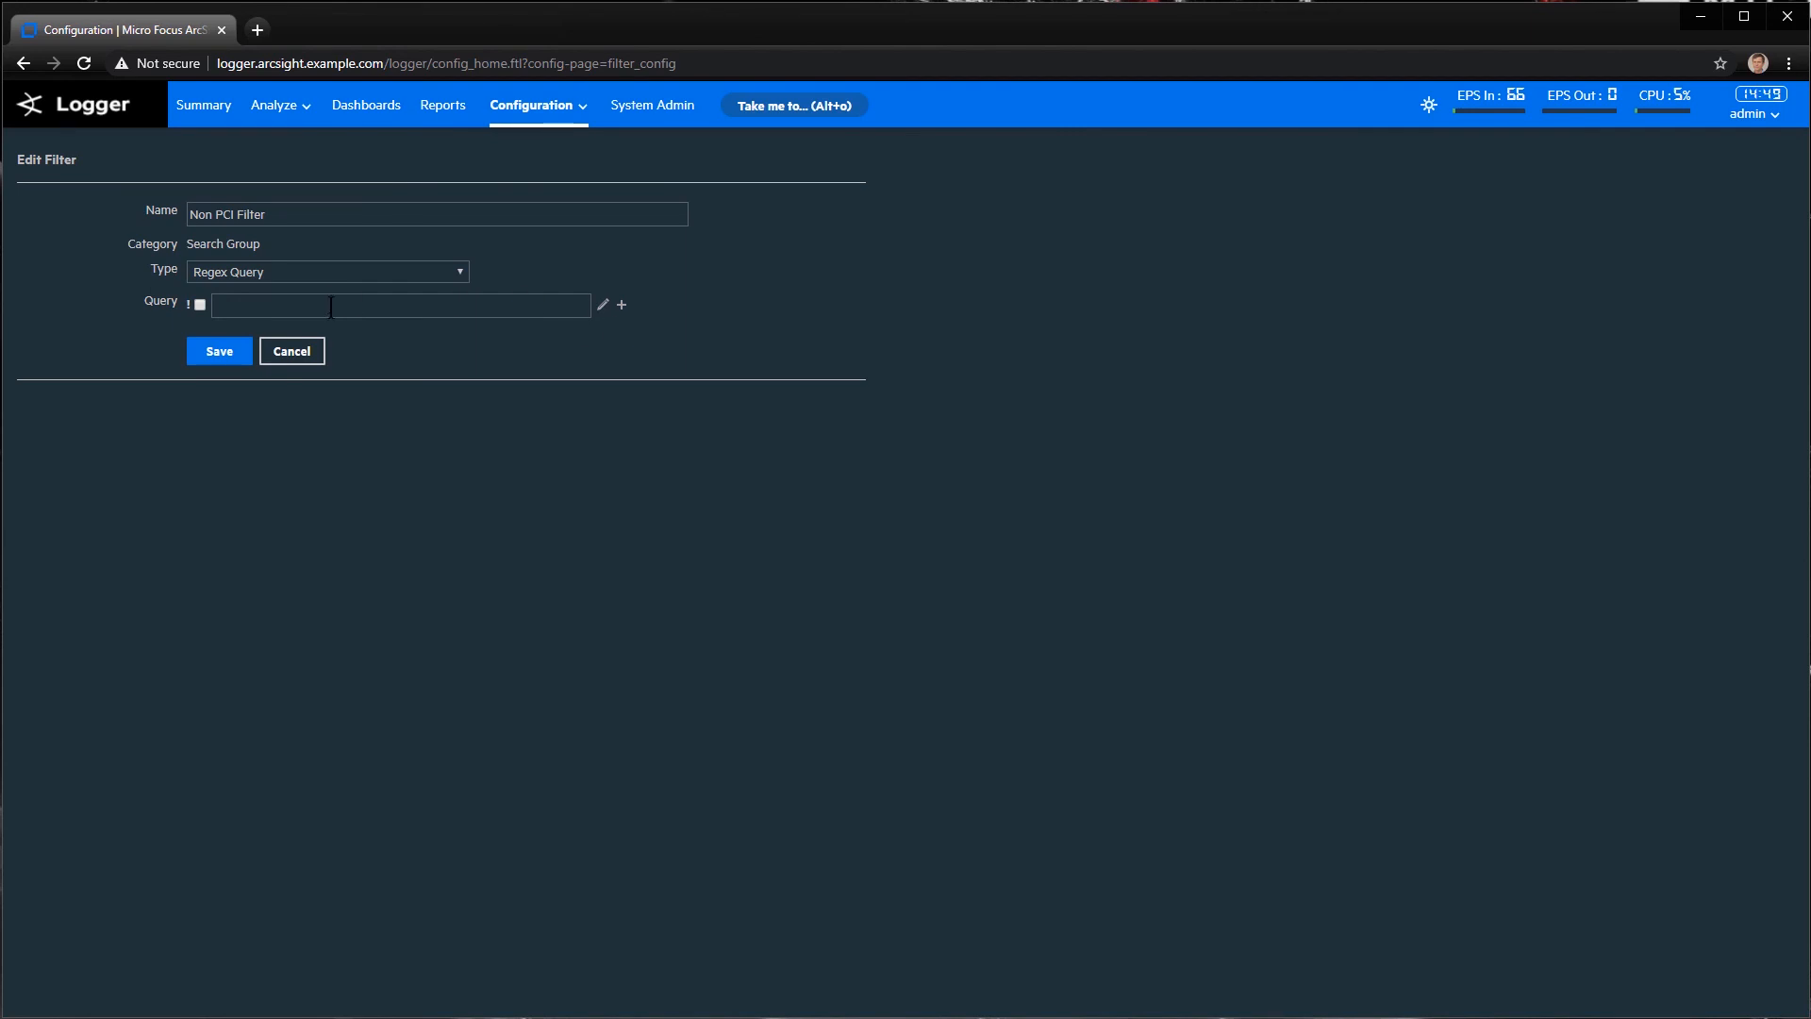
# Enter and copy the query _storageGroup in ["PCI Storage Group"], and change the filter's query type from Regex Query to Unified
pyautogui.write('_storageGroup in ["PCI Storage Group"]')
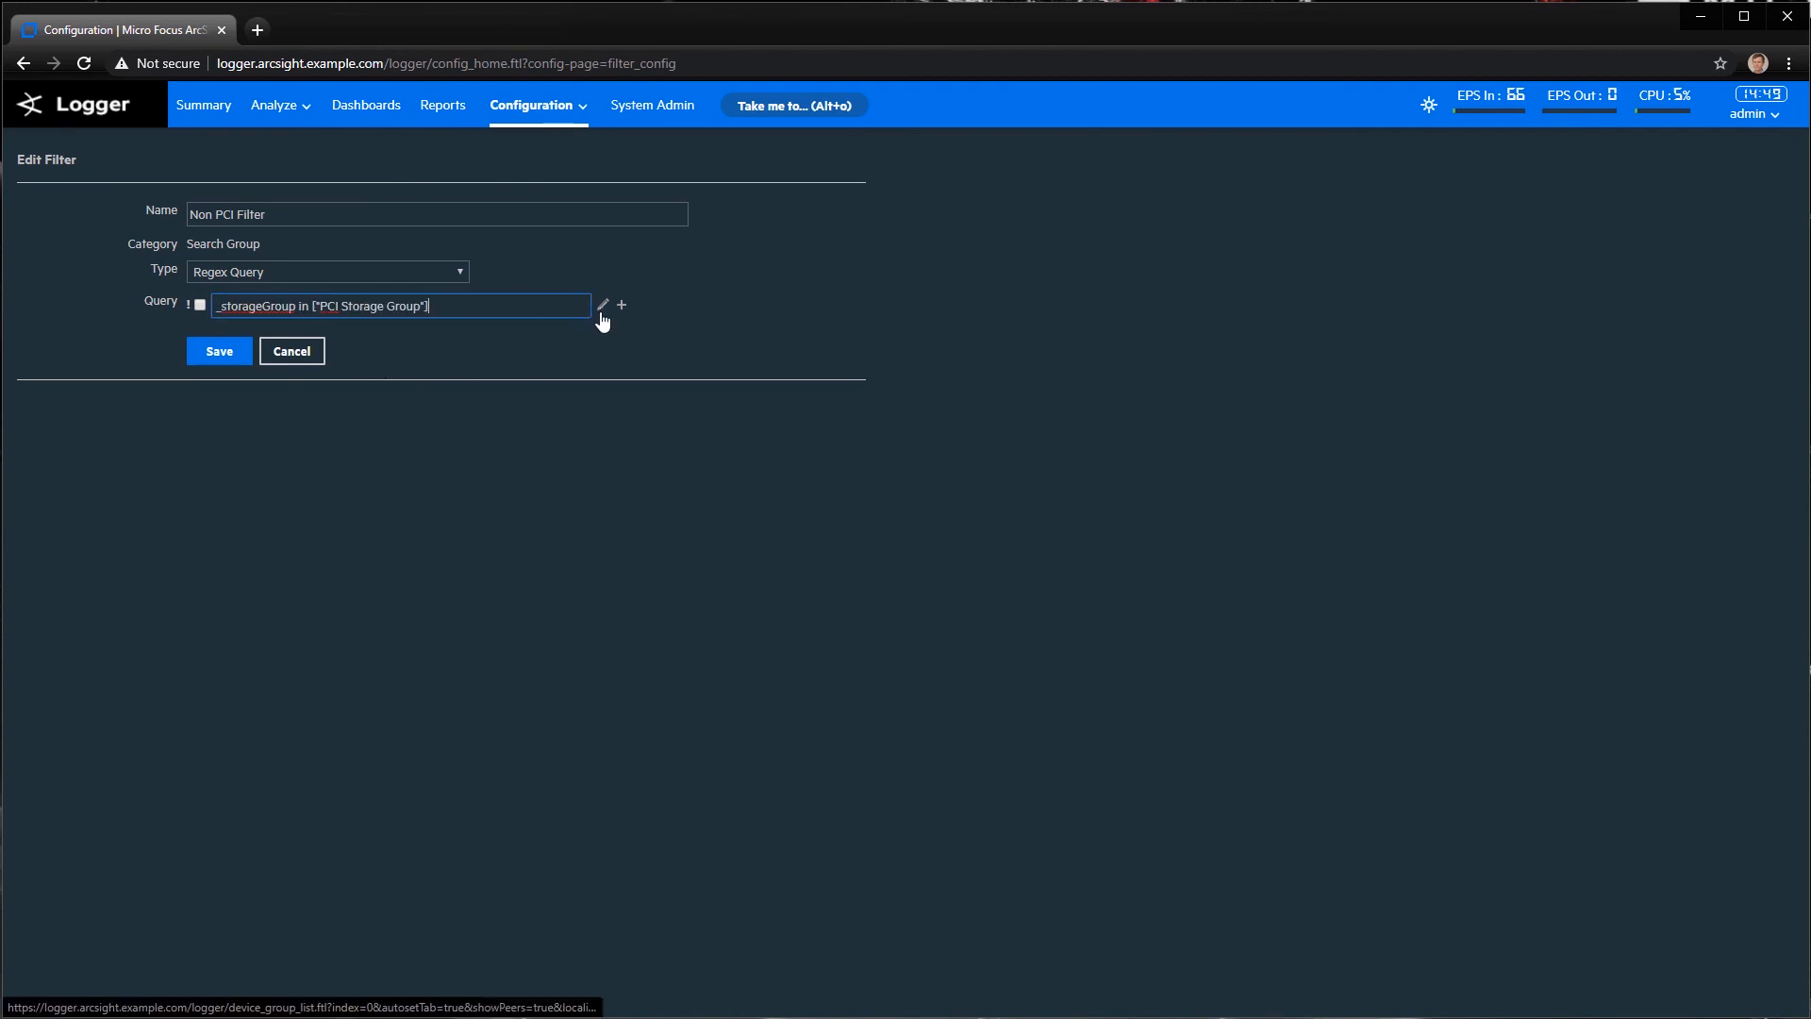
pyautogui.click(373, 576)
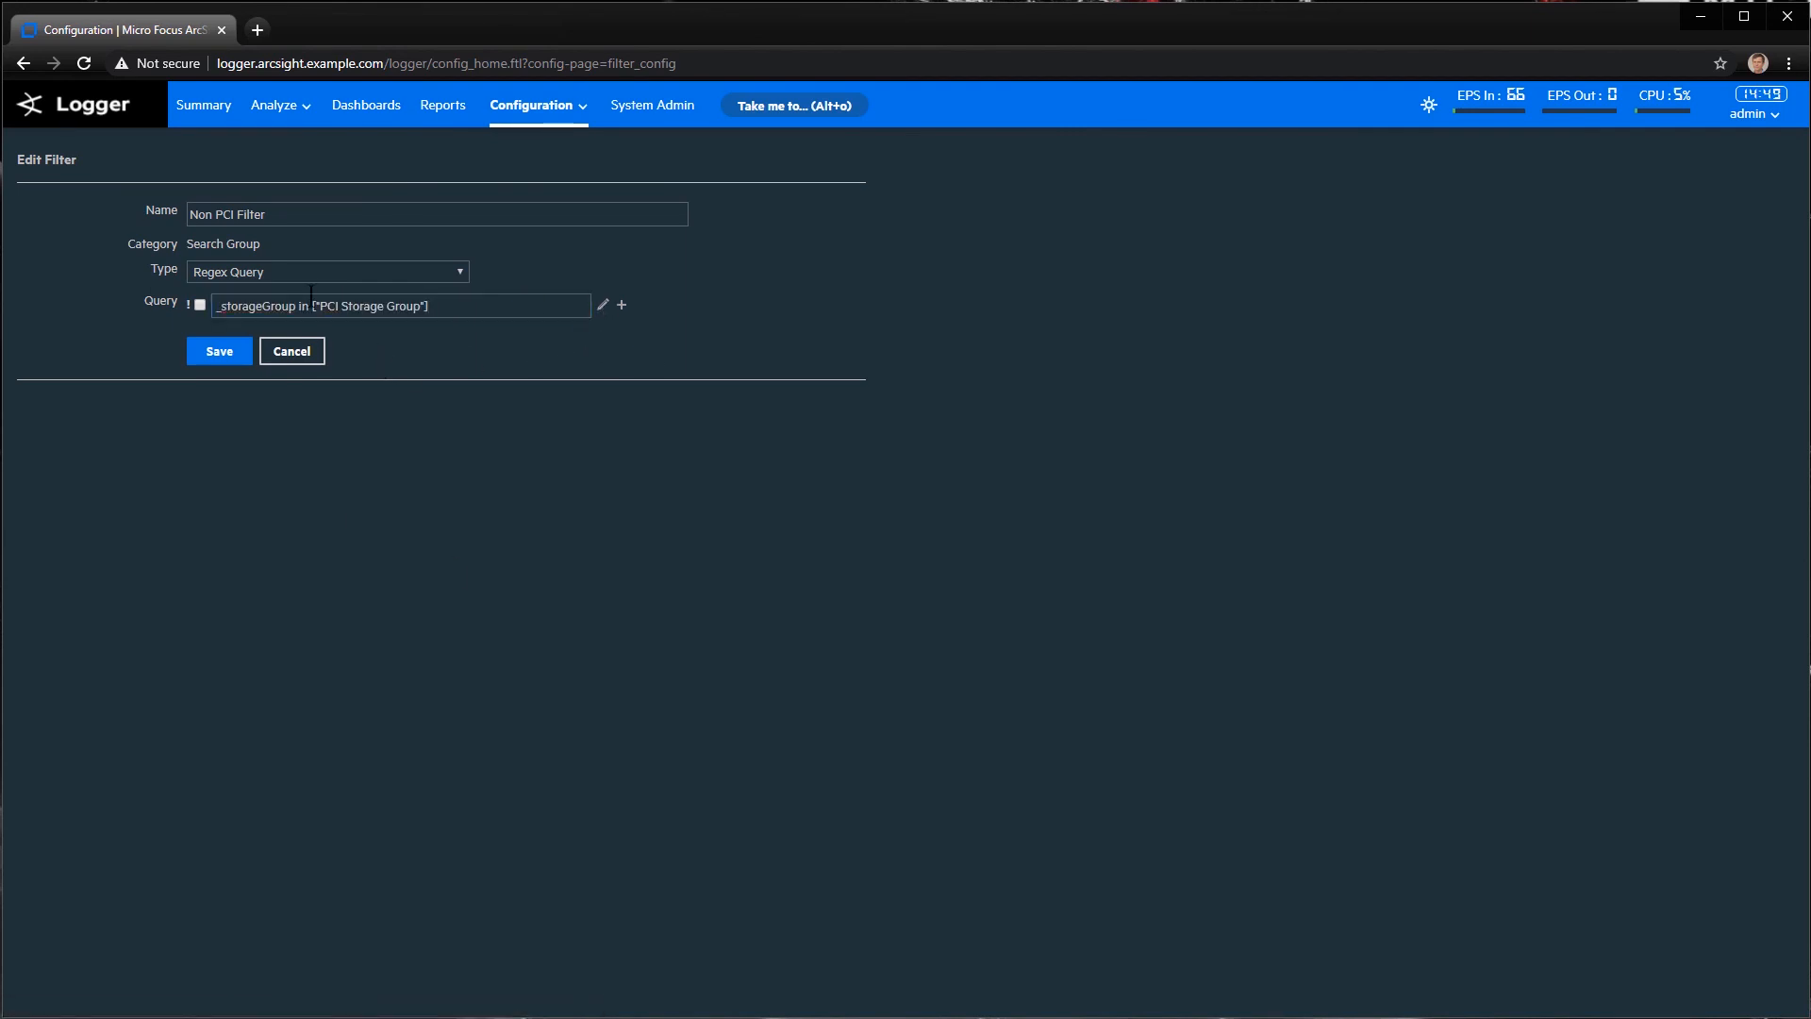
pyautogui.tripleClick(497, 303)
pyautogui.hotkey('ctrl', 'c')
pyautogui.click(281, 277)
pyautogui.click(253, 308)
pyautogui.click(1003, 178)
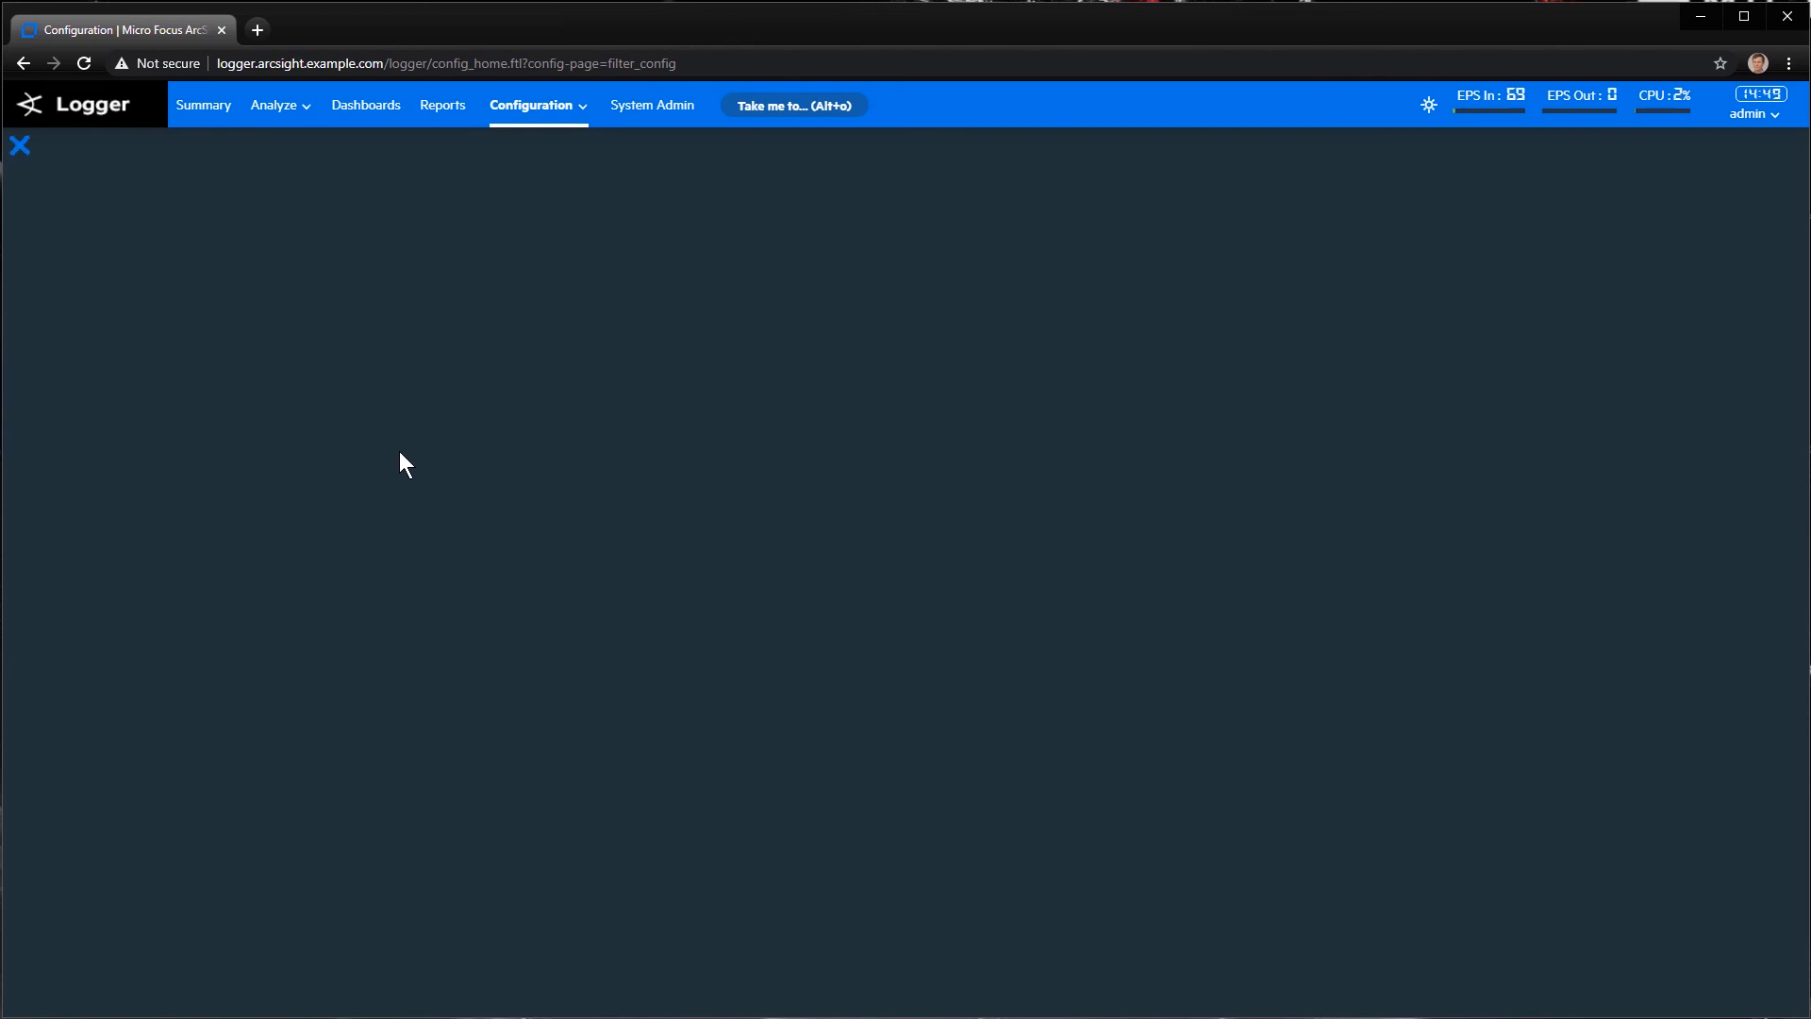
# Paste the copied query into the Unified filter, change it to _storageGroup not in ["PCI Storage Group"], and save the filter
pyautogui.click(290, 337)
pyautogui.hotkey('ctrl', 'v')
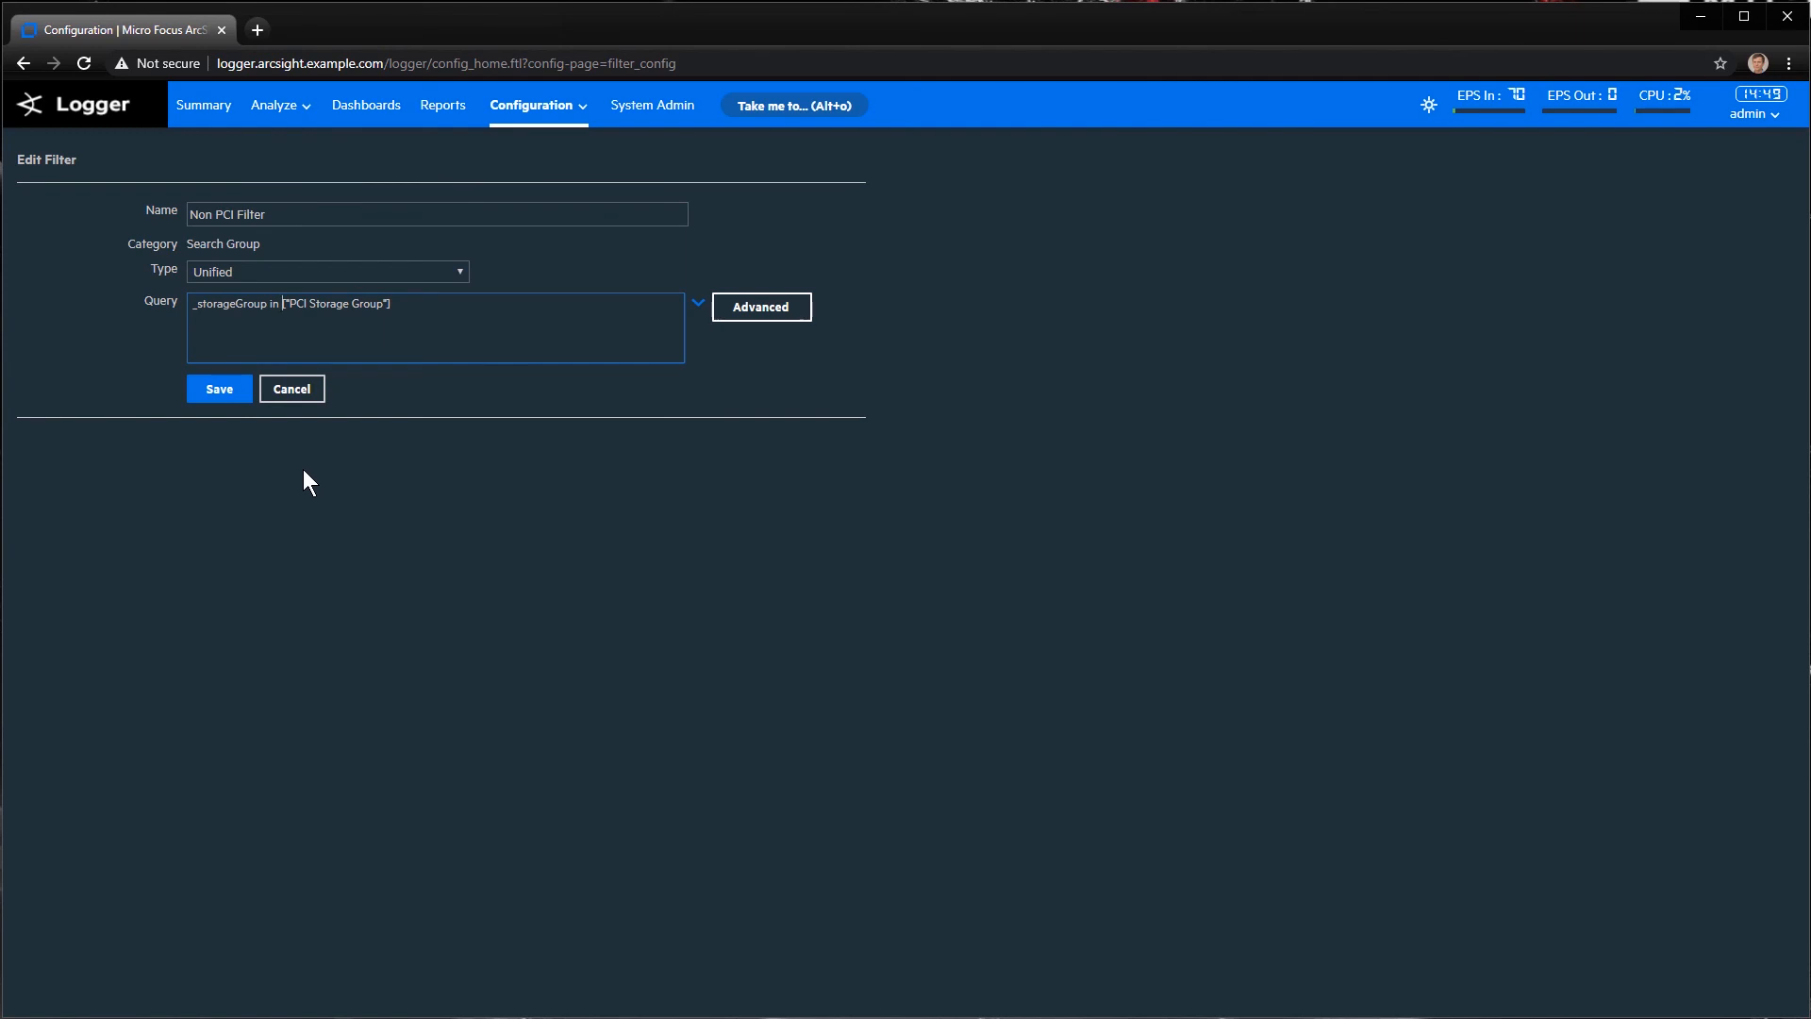
pyautogui.press('Left')
pyautogui.press('Left')
pyautogui.write('not')
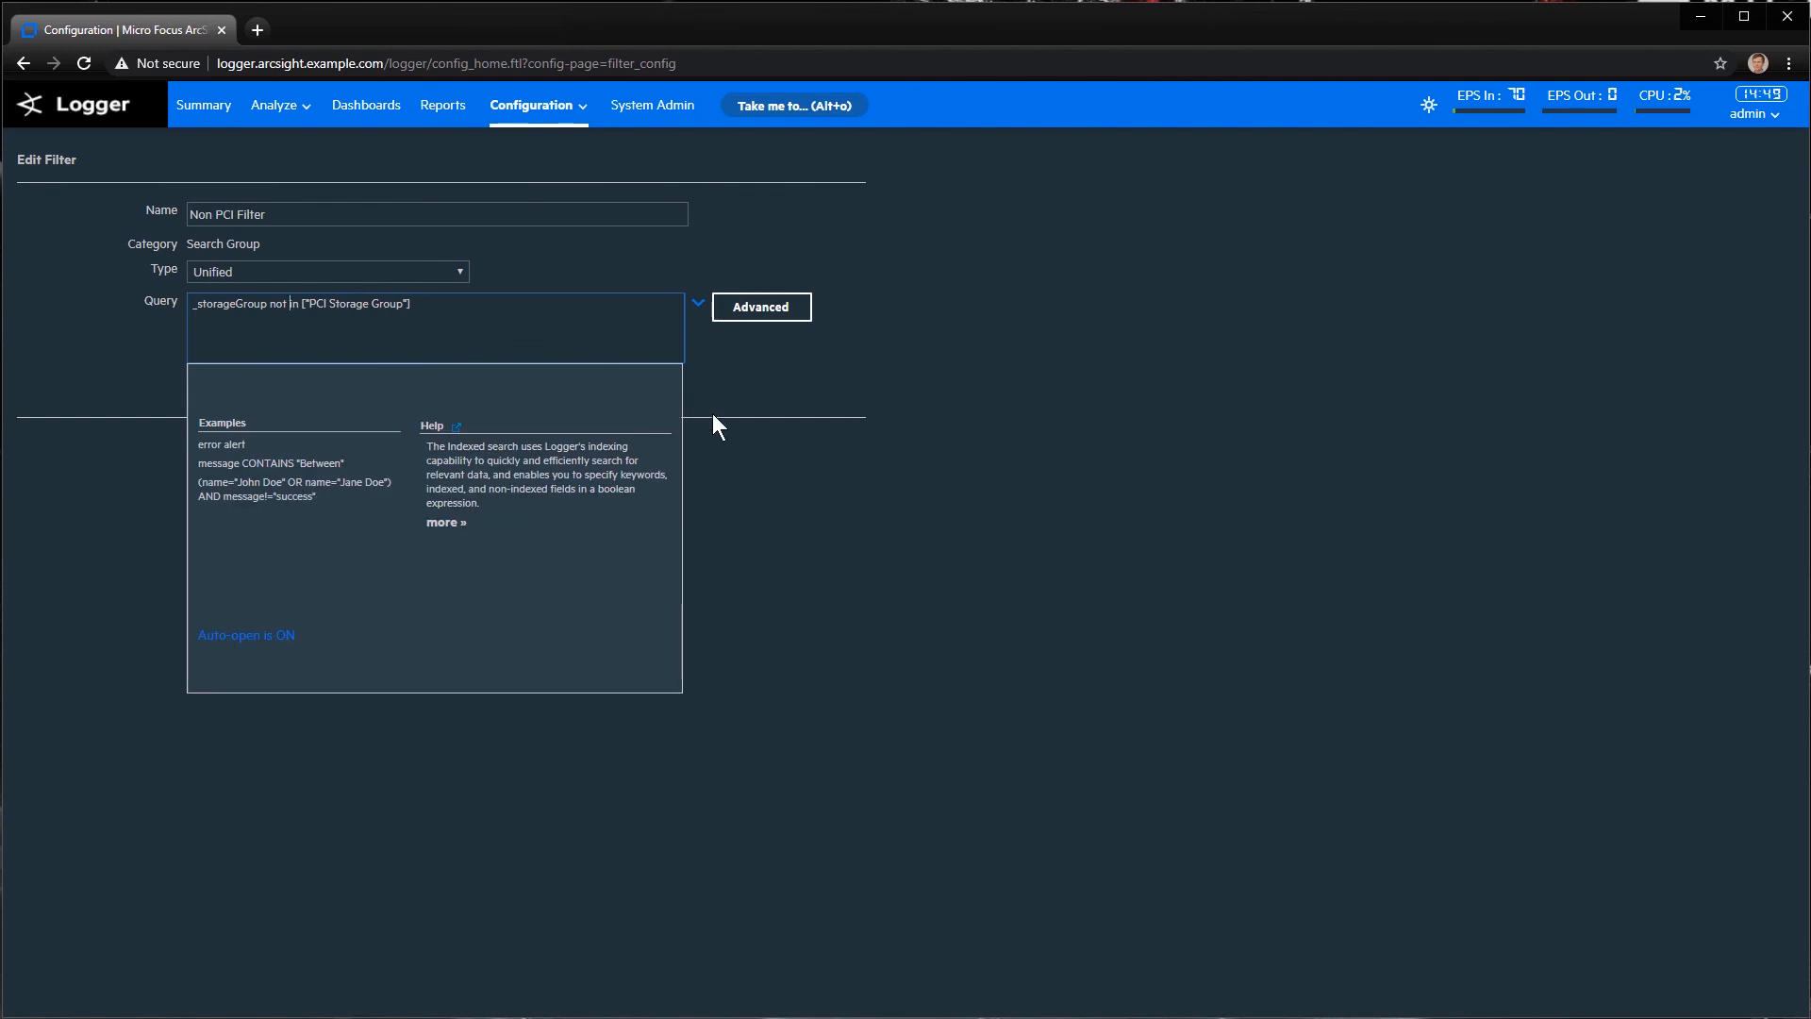
pyautogui.click(746, 396)
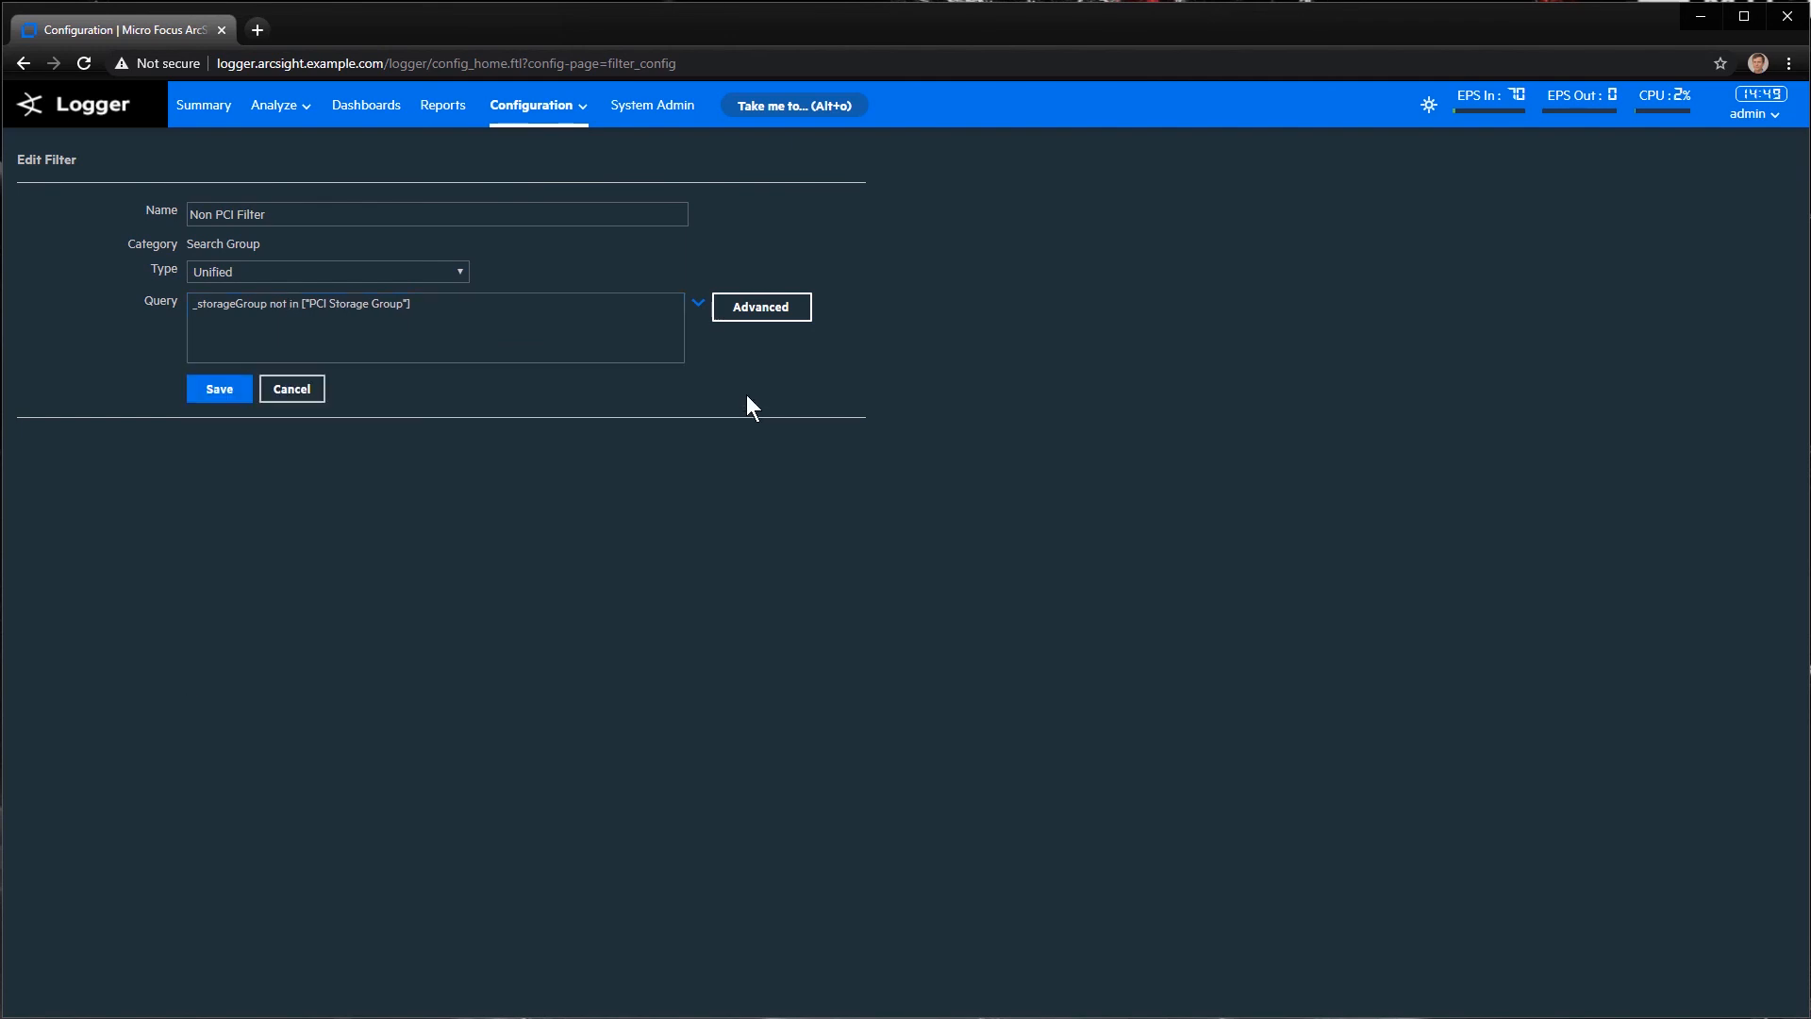
pyautogui.click(209, 390)
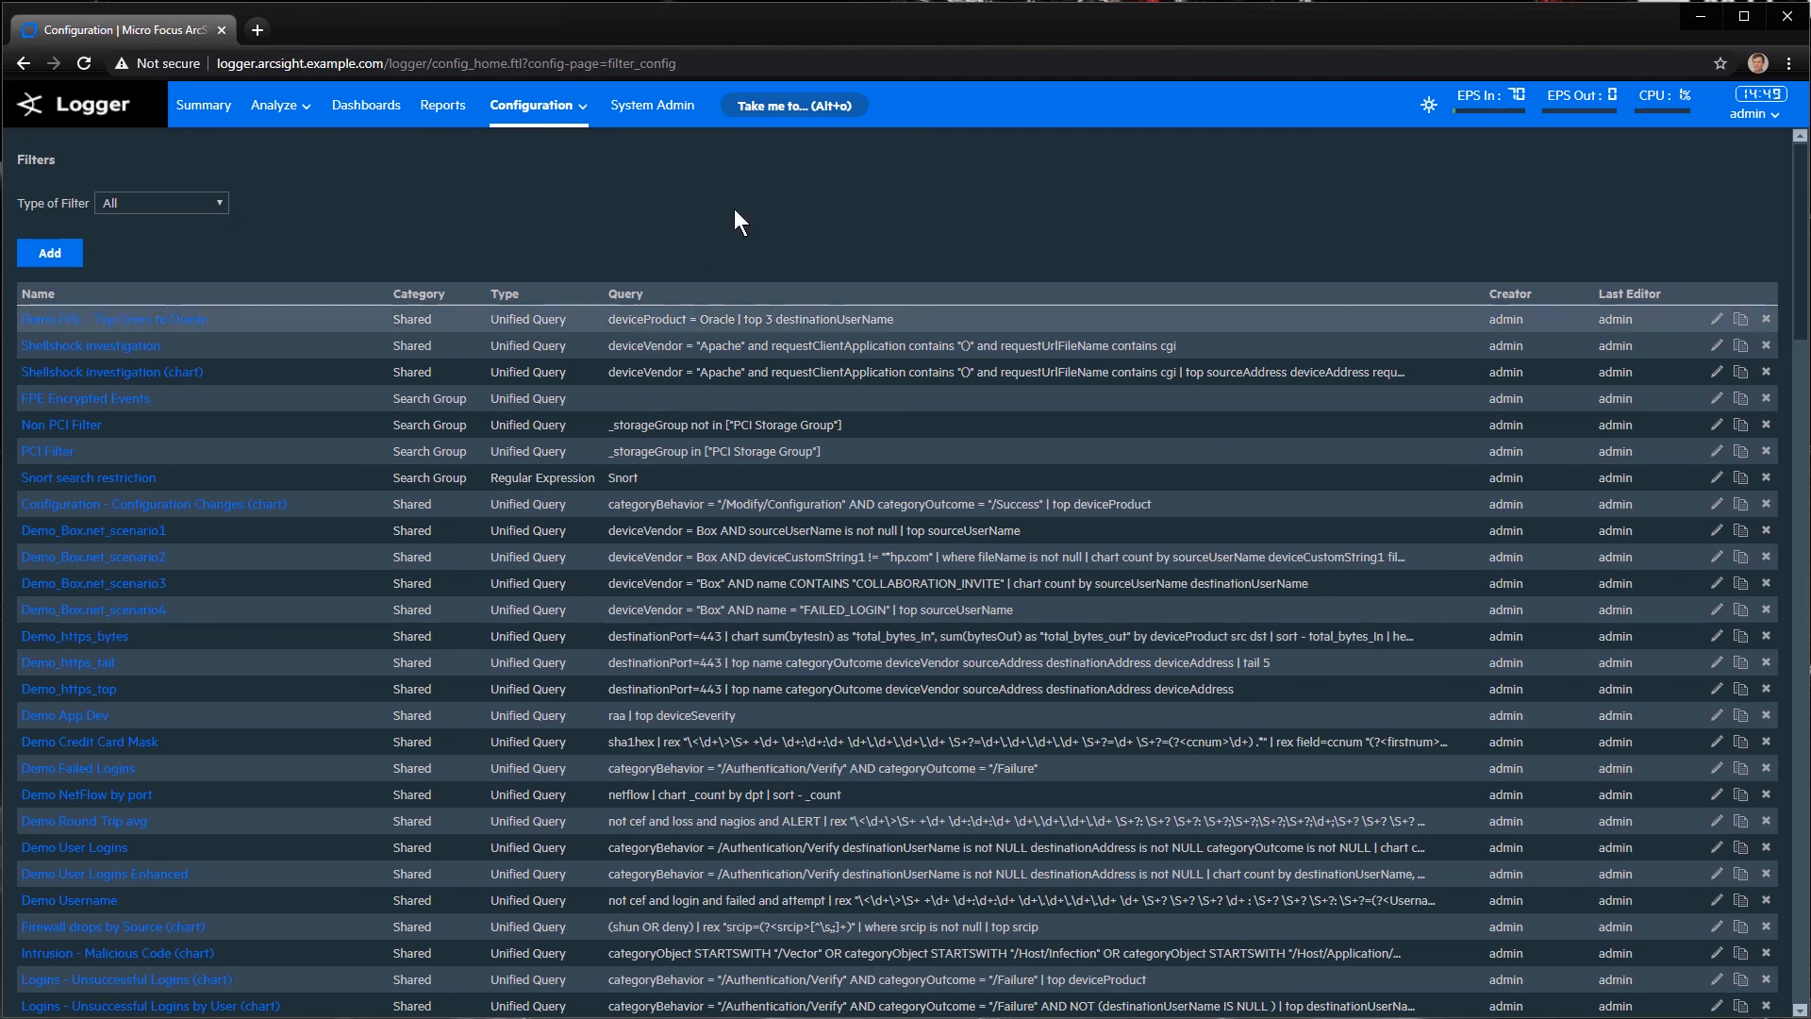
# Open the list of groups in User Management
pyautogui.write('user')
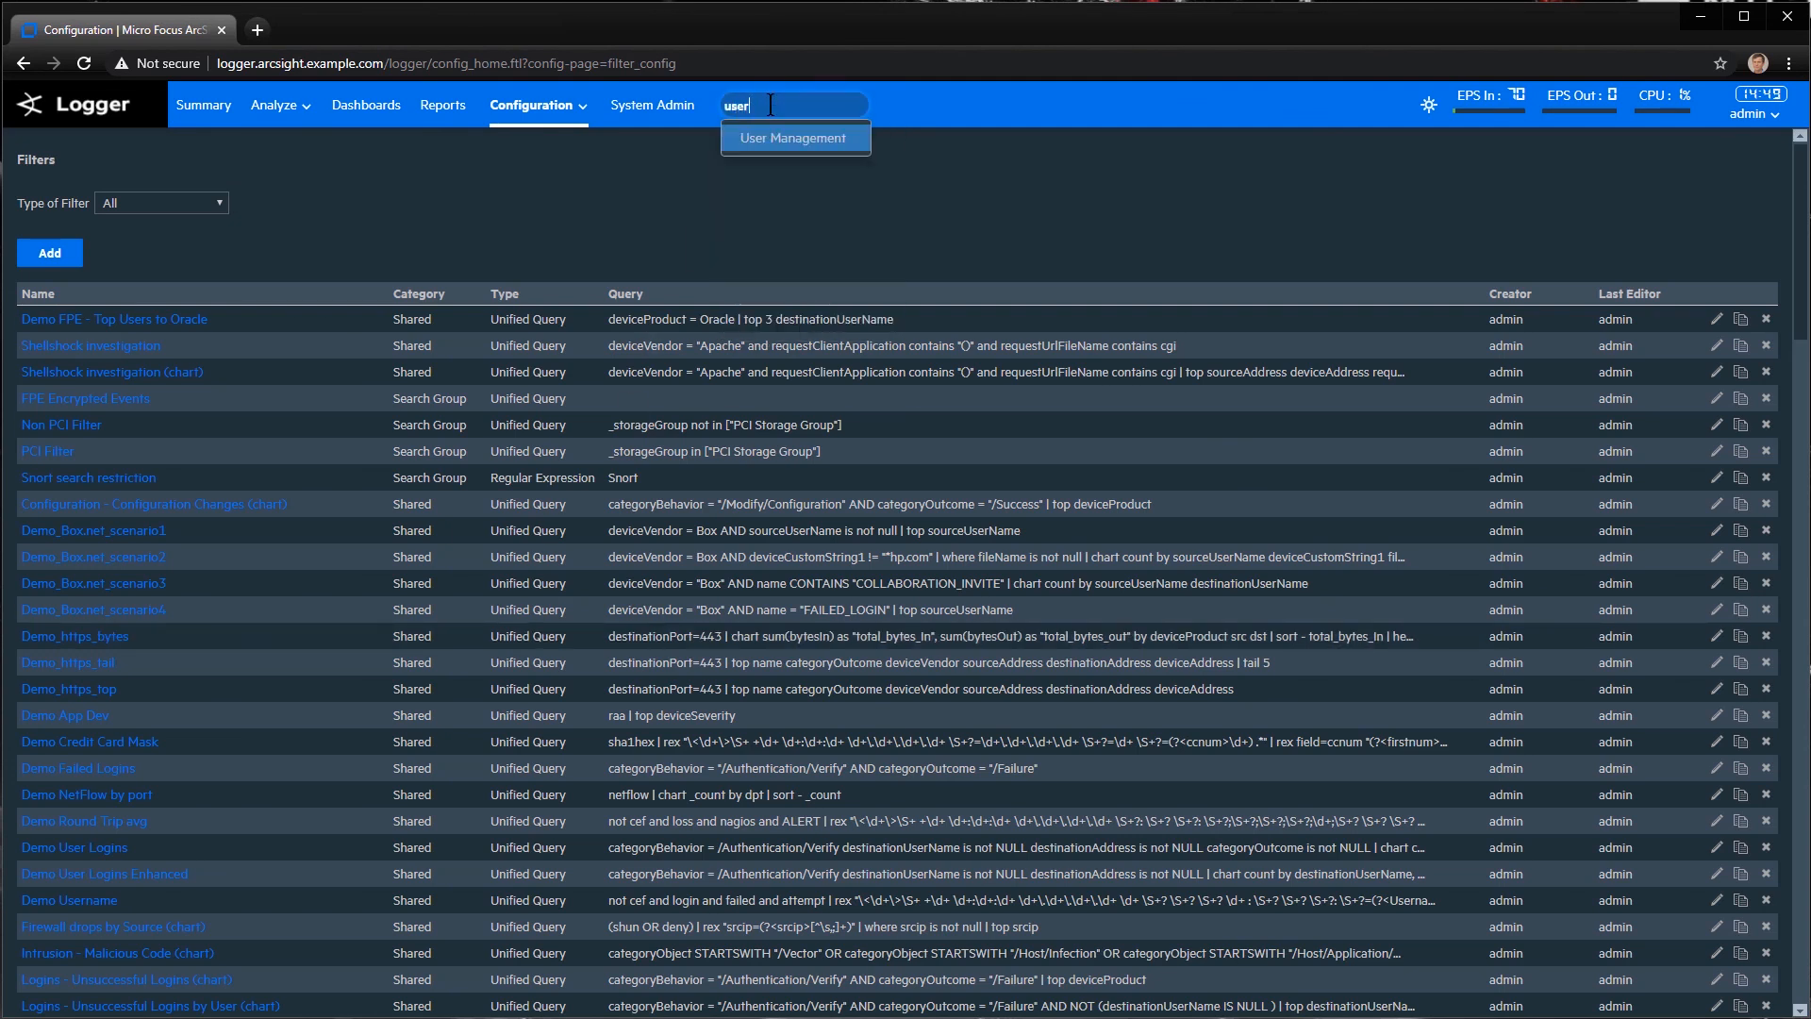
pyautogui.click(770, 139)
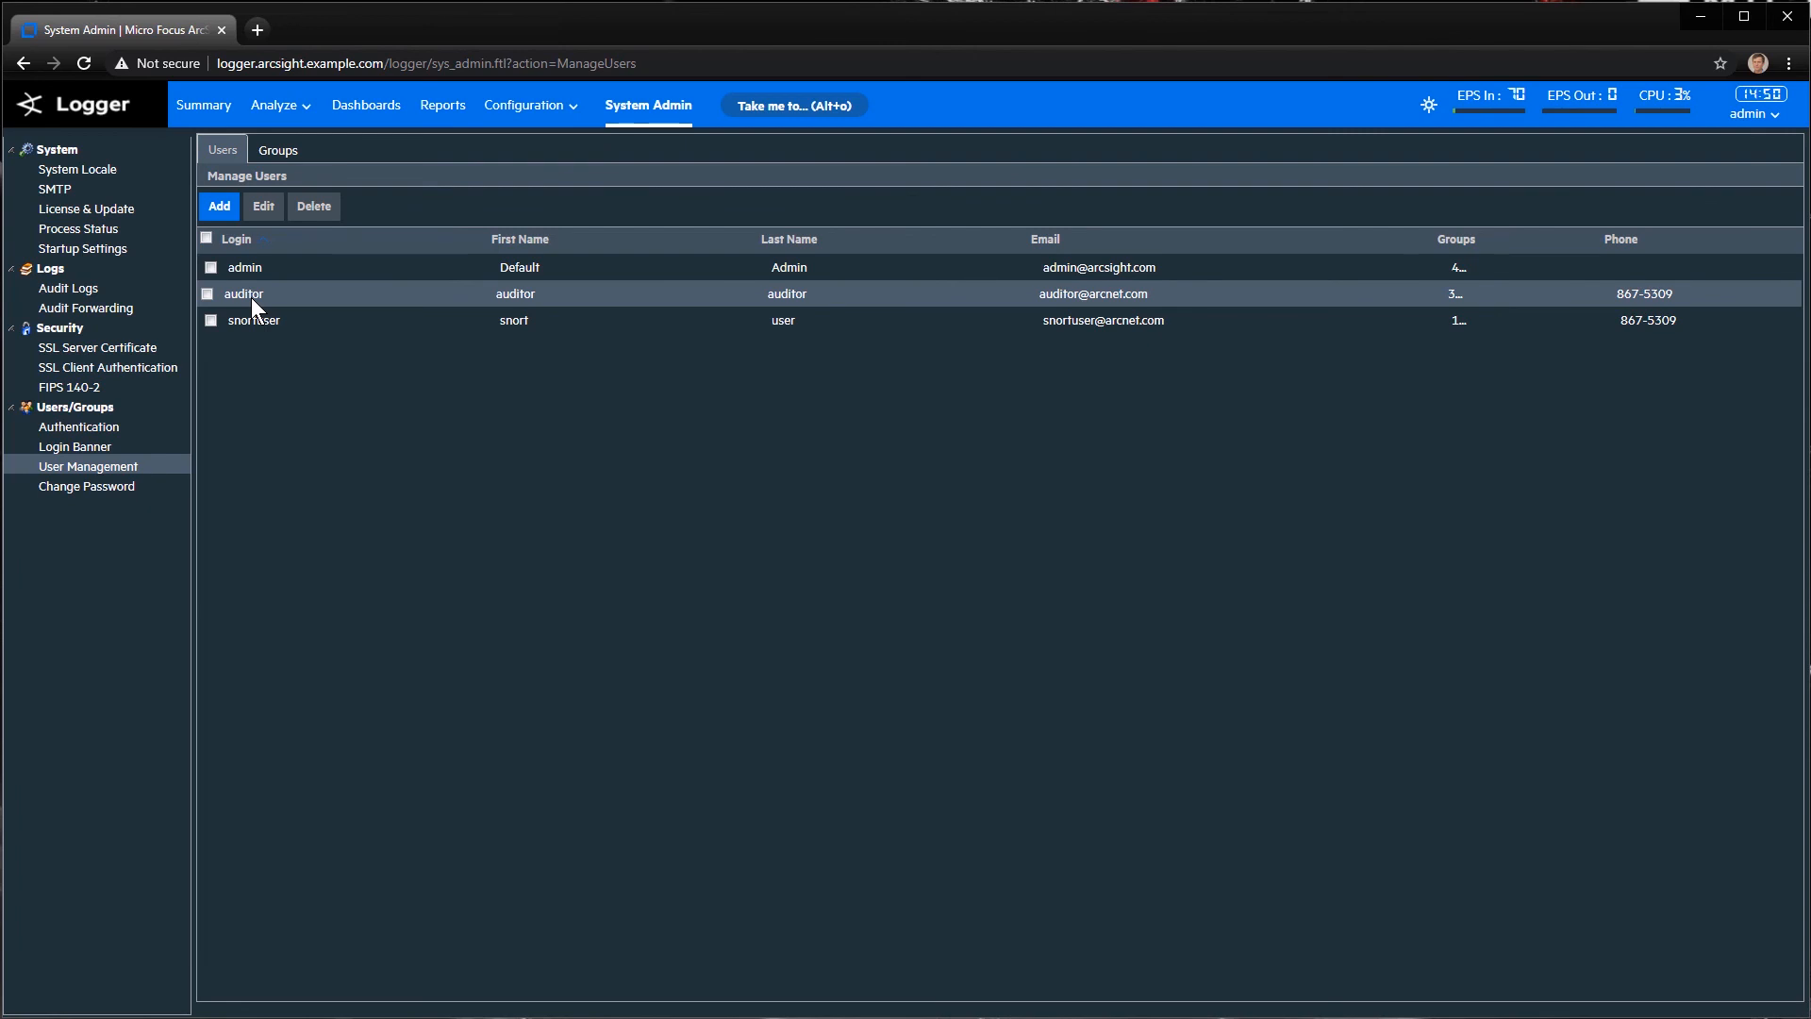
pyautogui.click(272, 151)
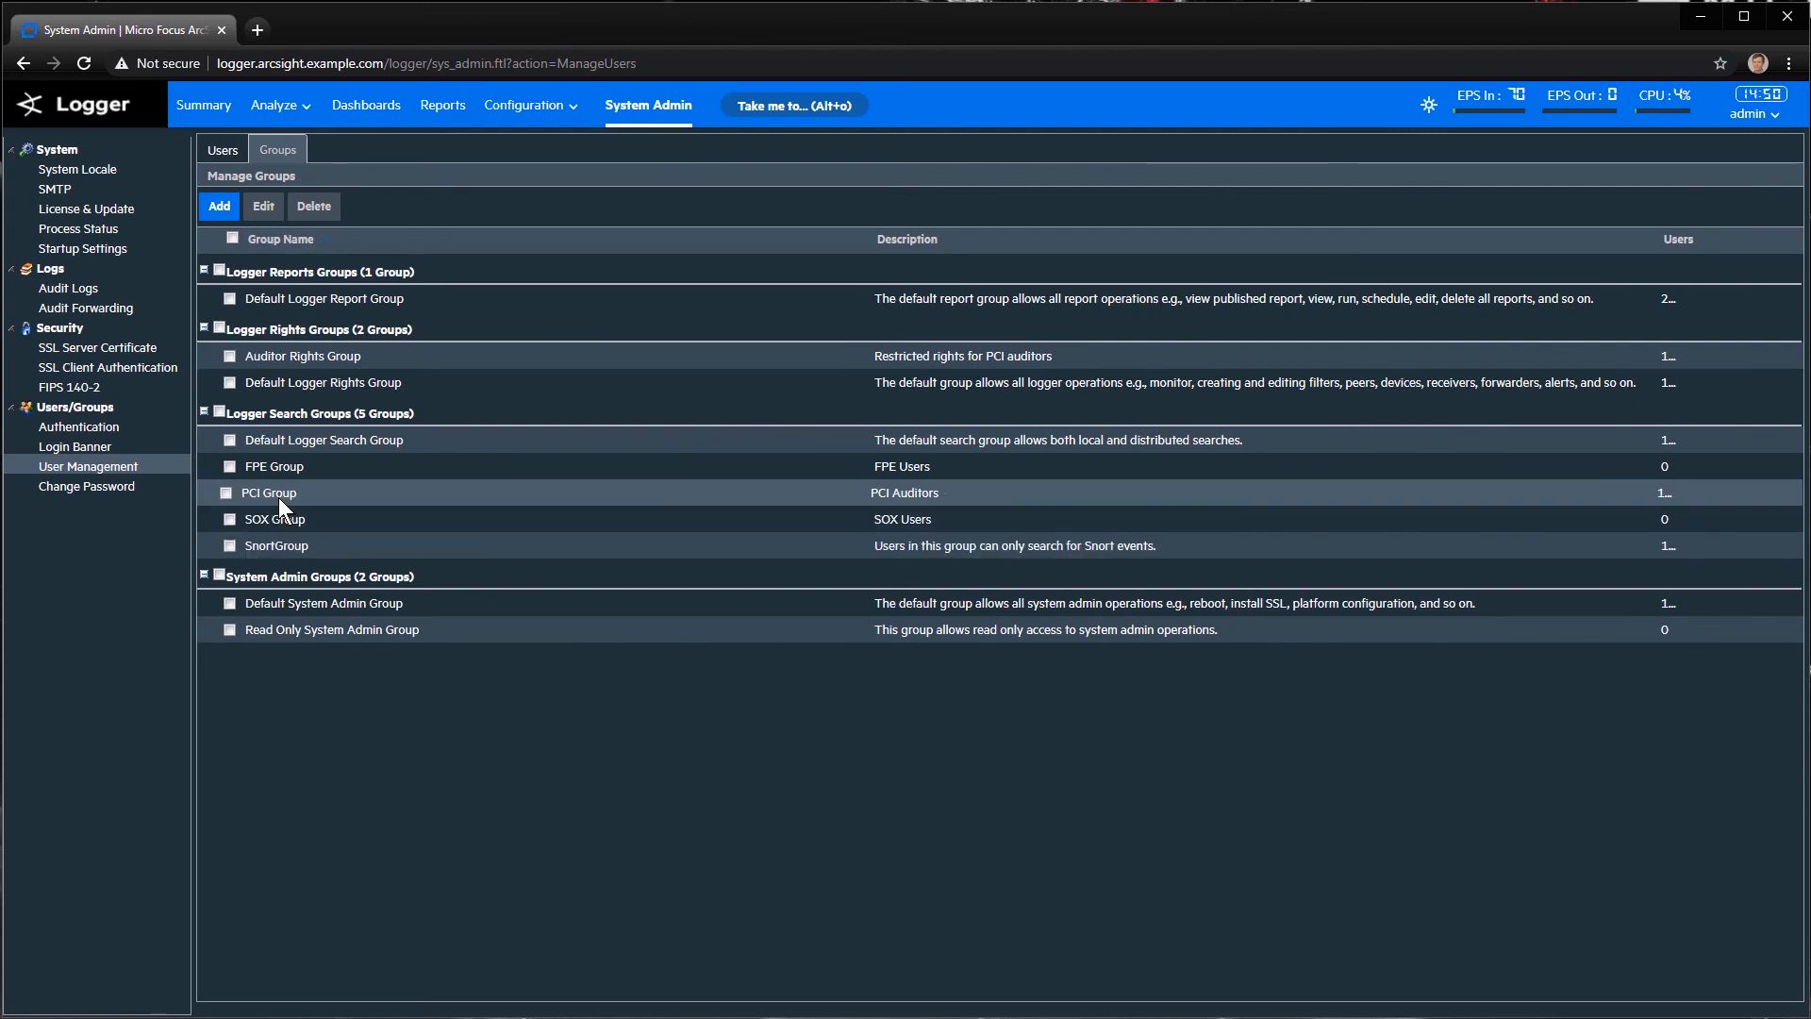
# View the PCI Group's settings and return to the list of groups
pyautogui.click(280, 493)
pyautogui.click(267, 210)
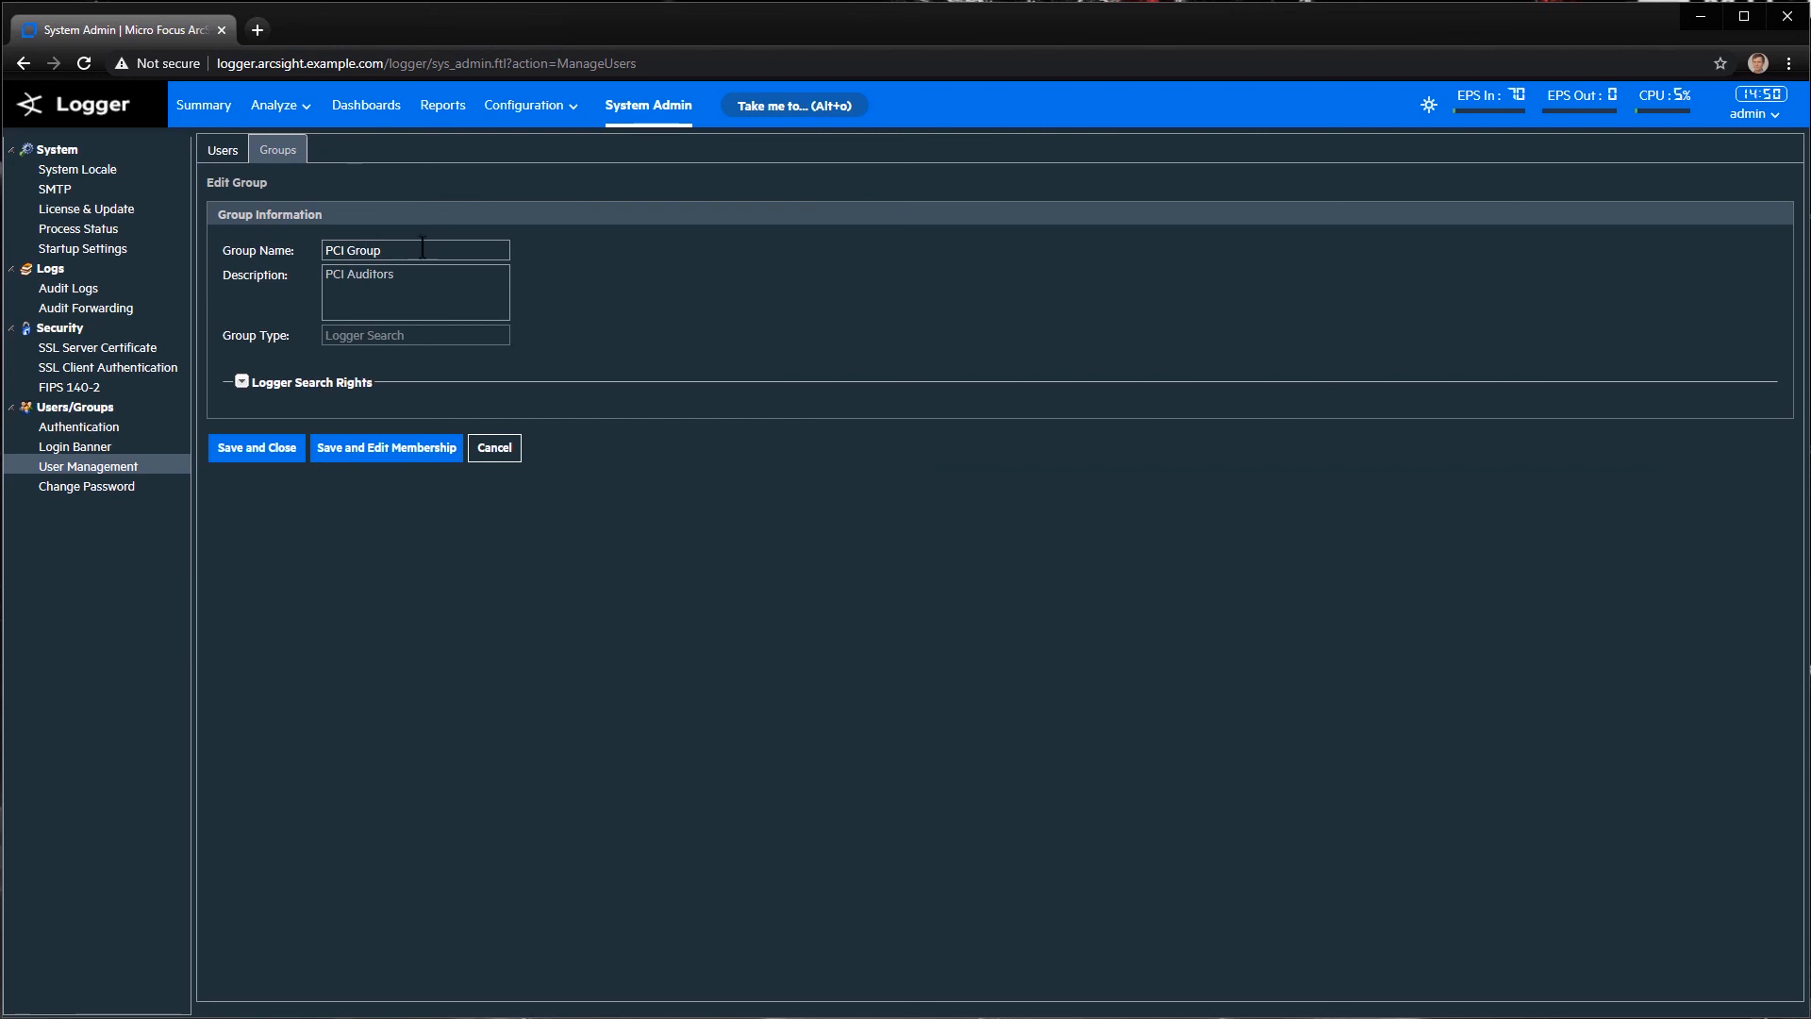
pyautogui.click(226, 150)
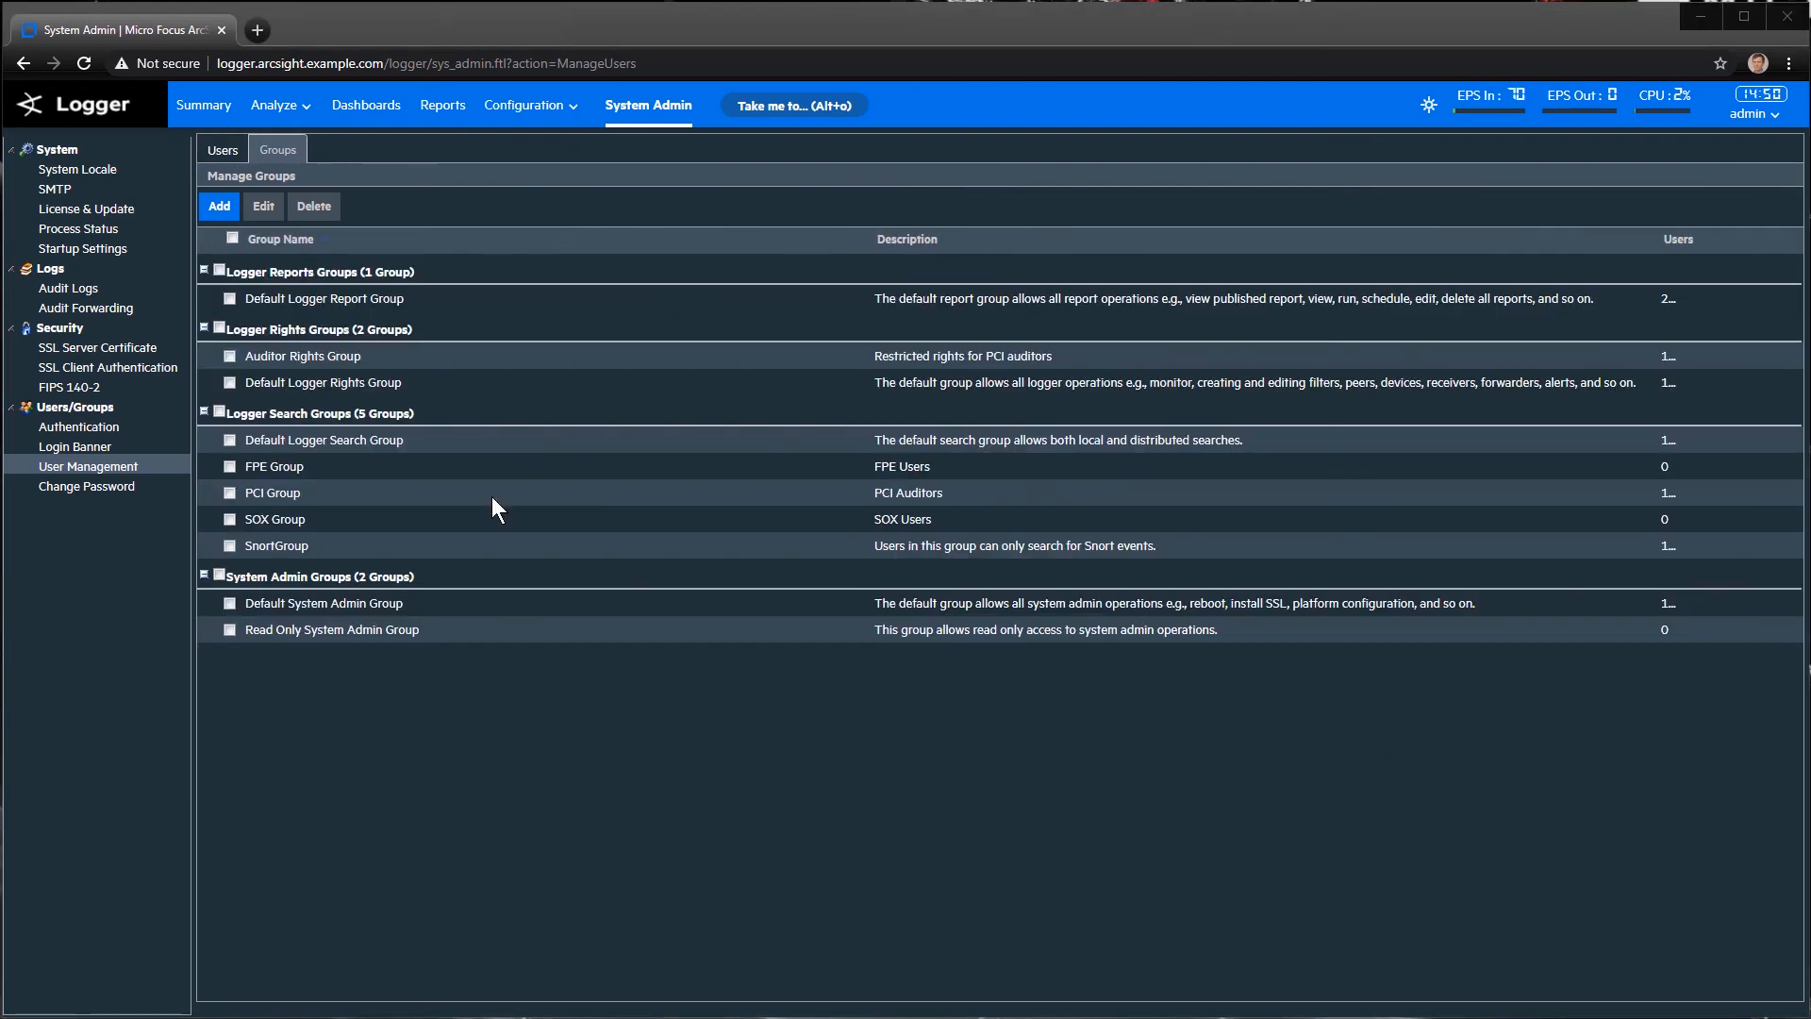
# Create a Logger Search group named NON PCI Group with the description "Users who are non PCI", saving it without adding members
pyautogui.click(217, 209)
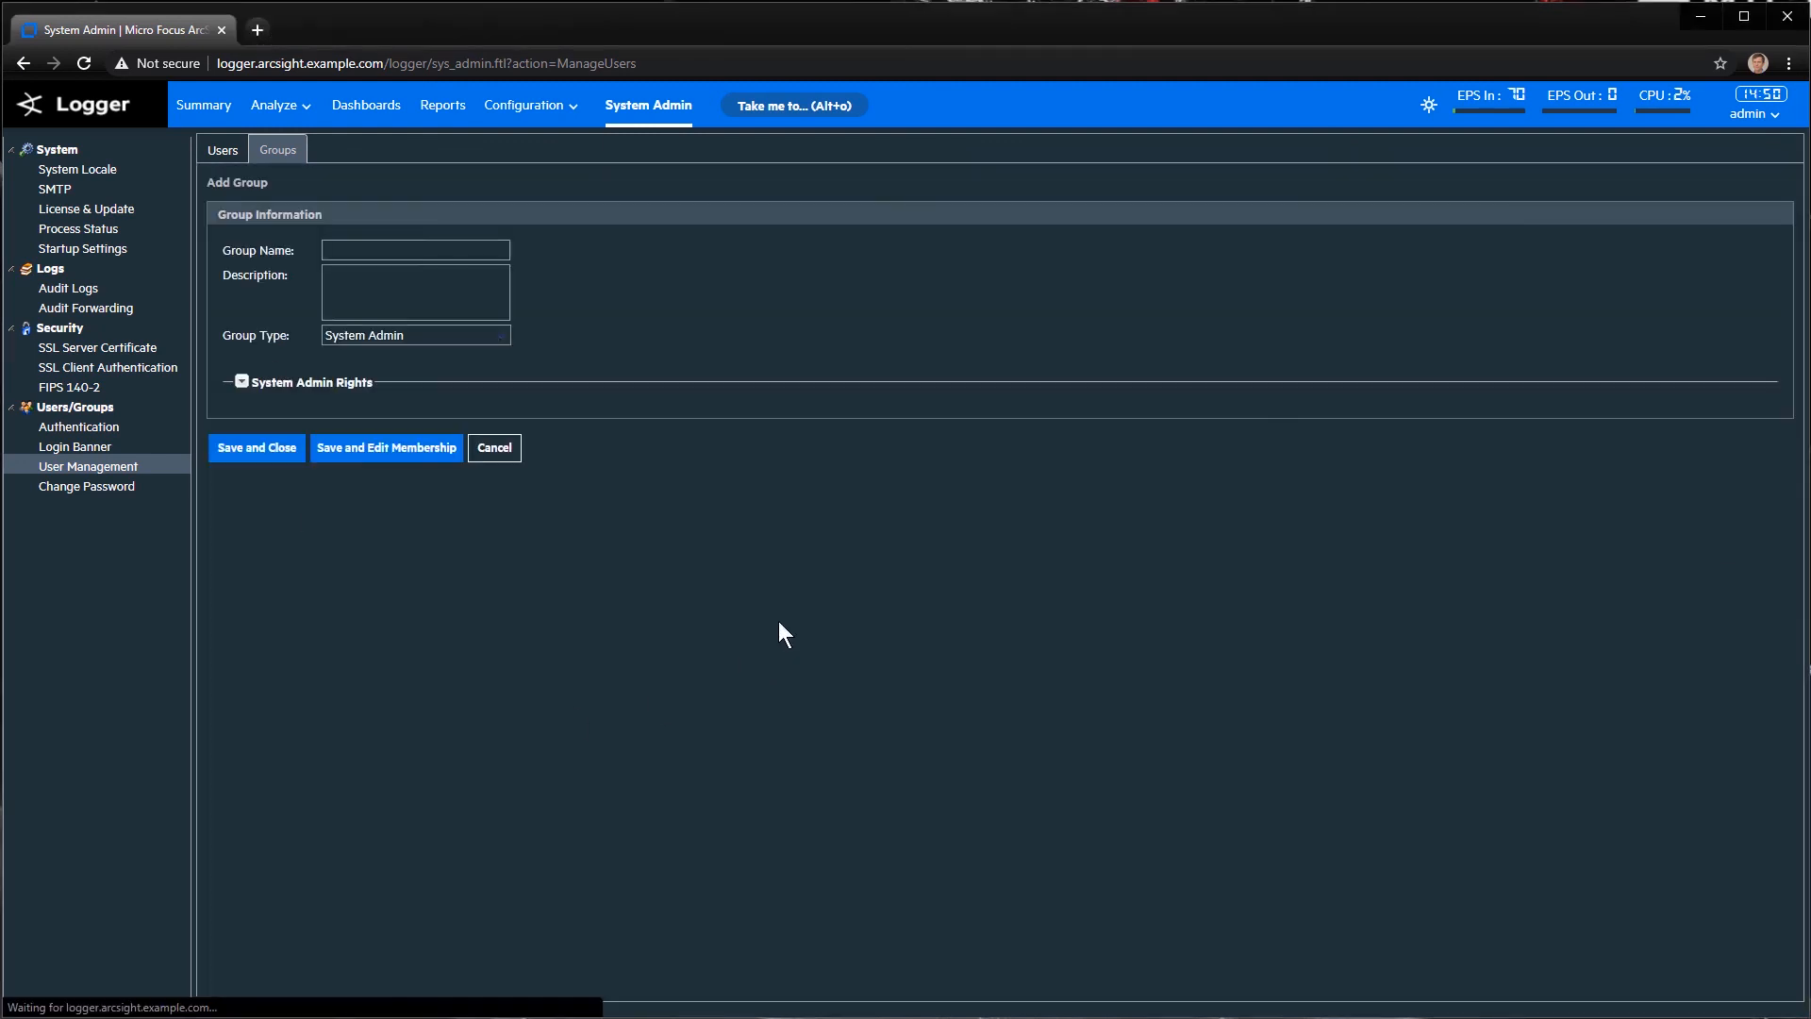
pyautogui.click(352, 255)
pyautogui.write('NO')
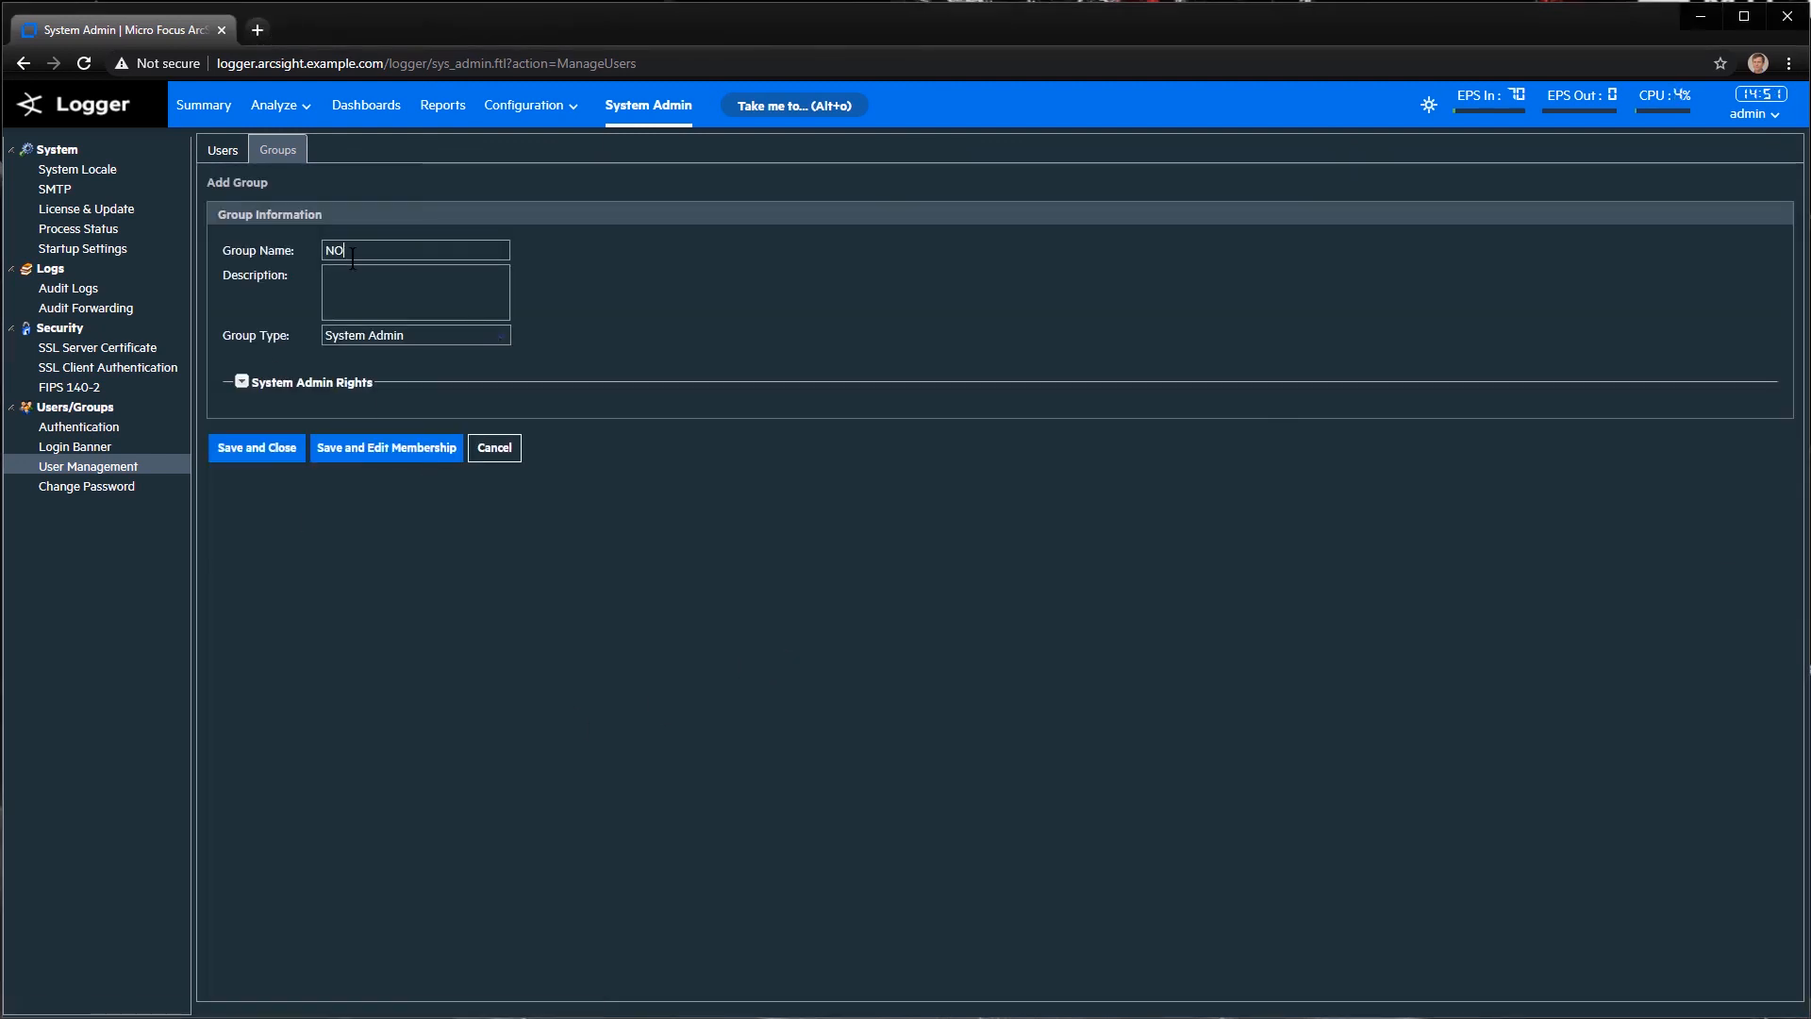
pyautogui.write('N PCI Grou')
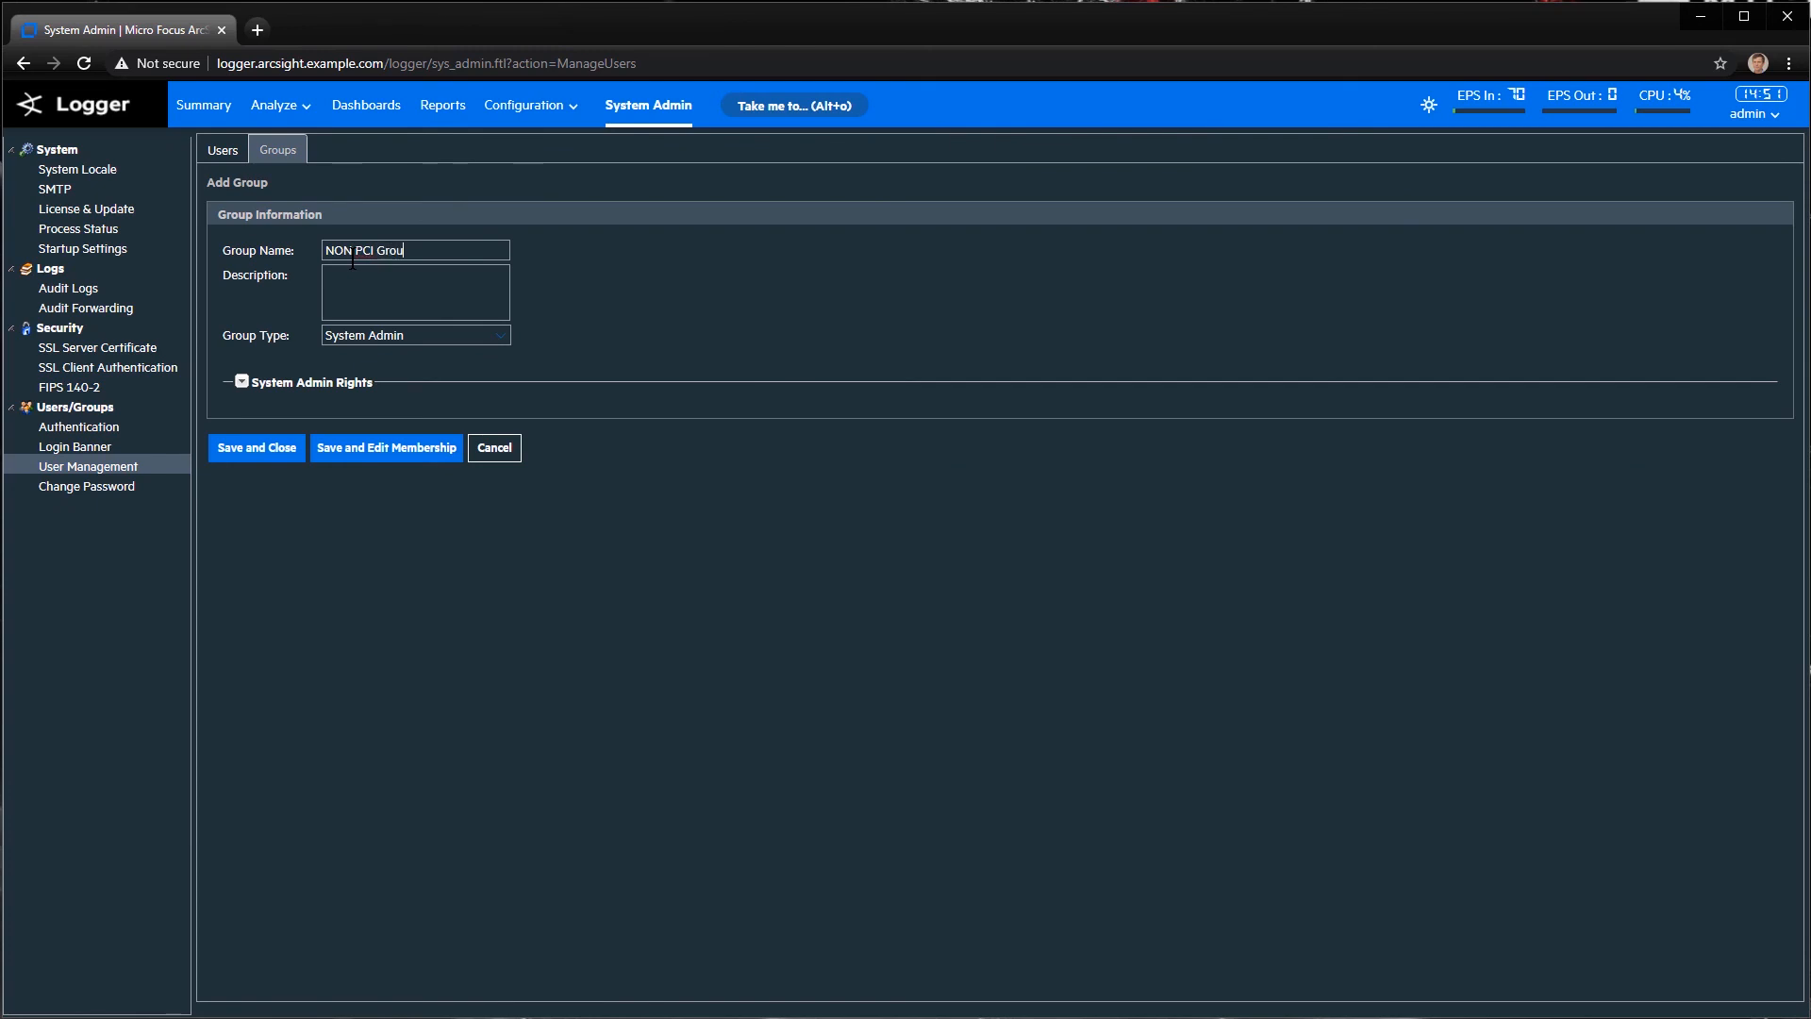
pyautogui.press('BackSpace')
pyautogui.write('up')
pyautogui.press('Tab')
pyautogui.write('Users who are non PCI')
pyautogui.click(383, 347)
pyautogui.click(477, 413)
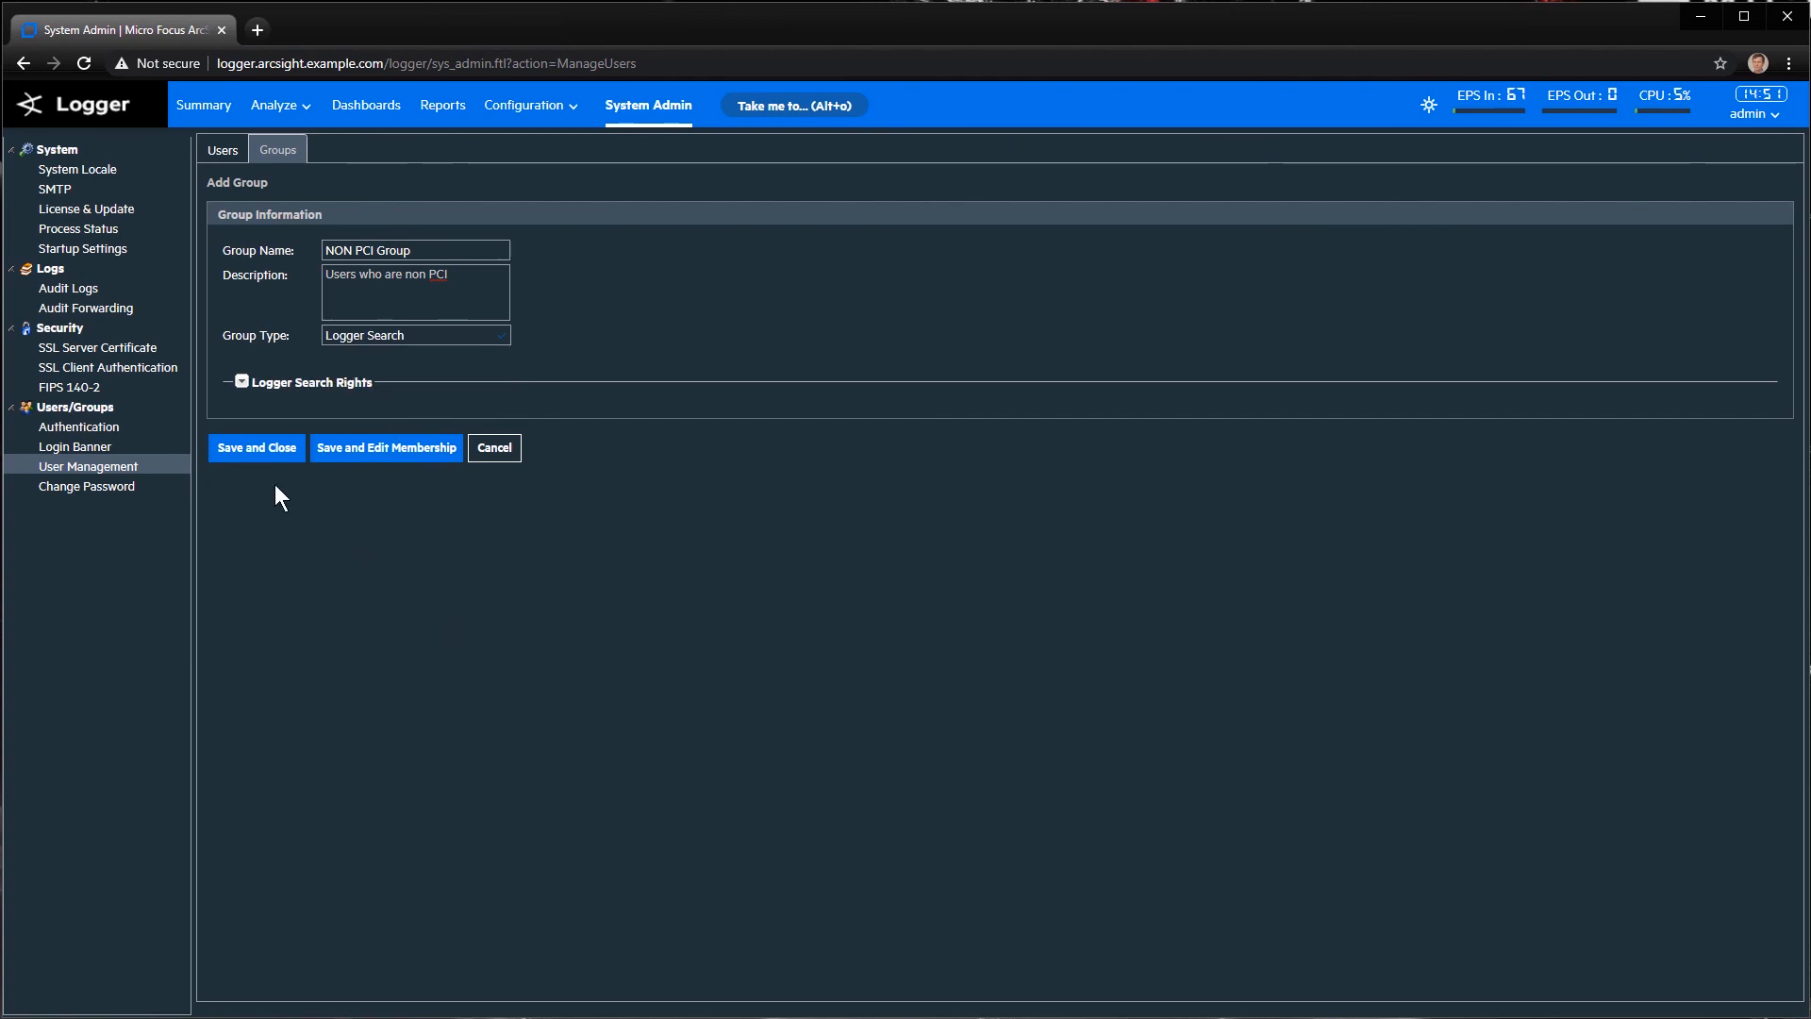
pyautogui.click(342, 459)
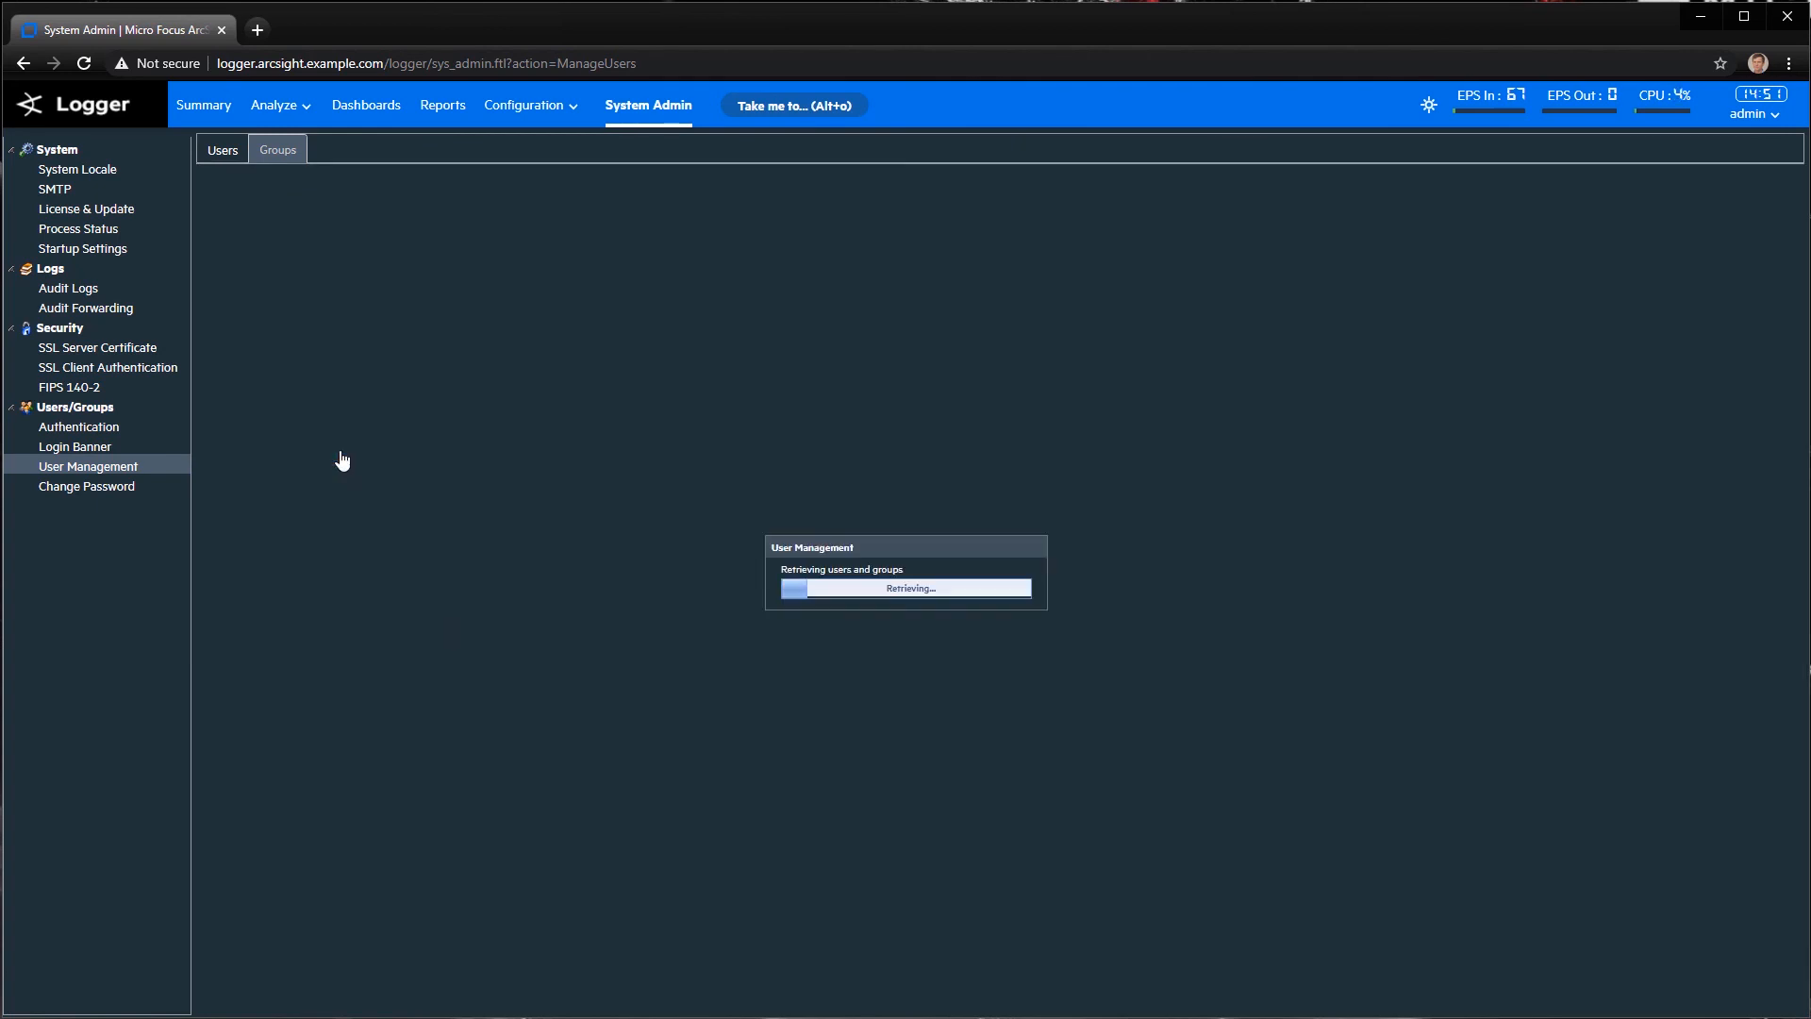
pyautogui.click(230, 266)
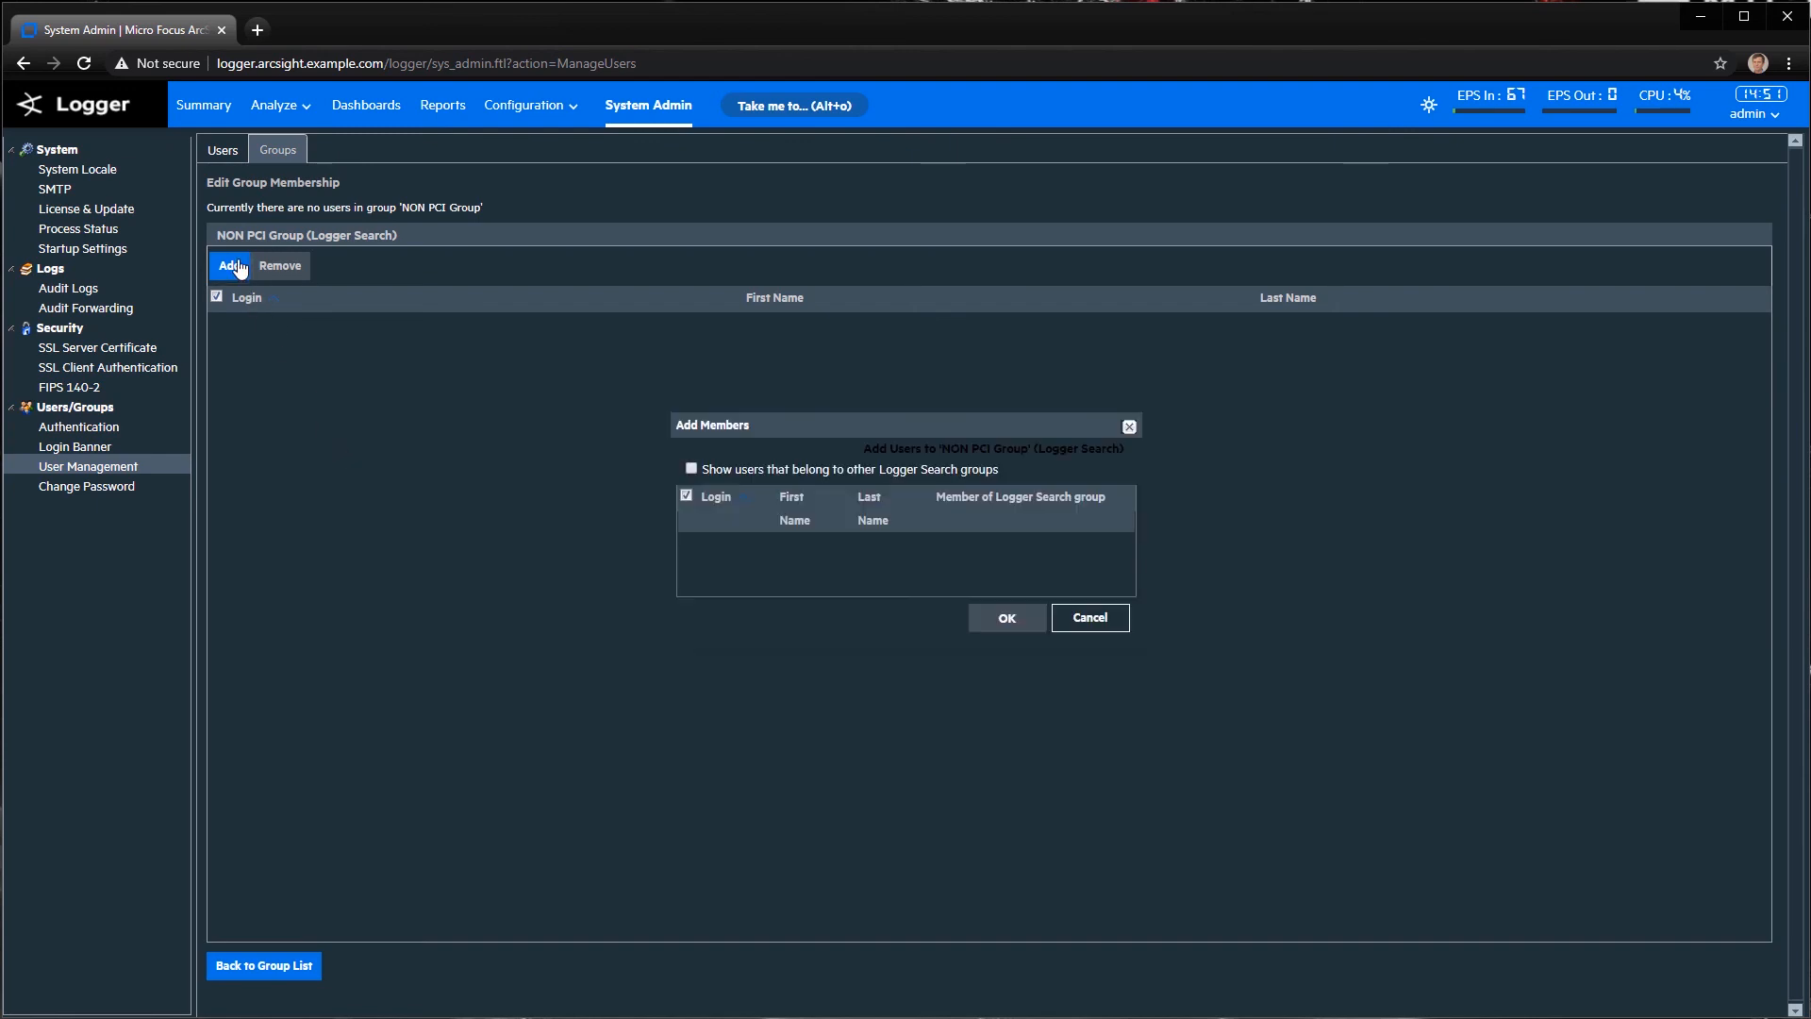
pyautogui.click(1105, 625)
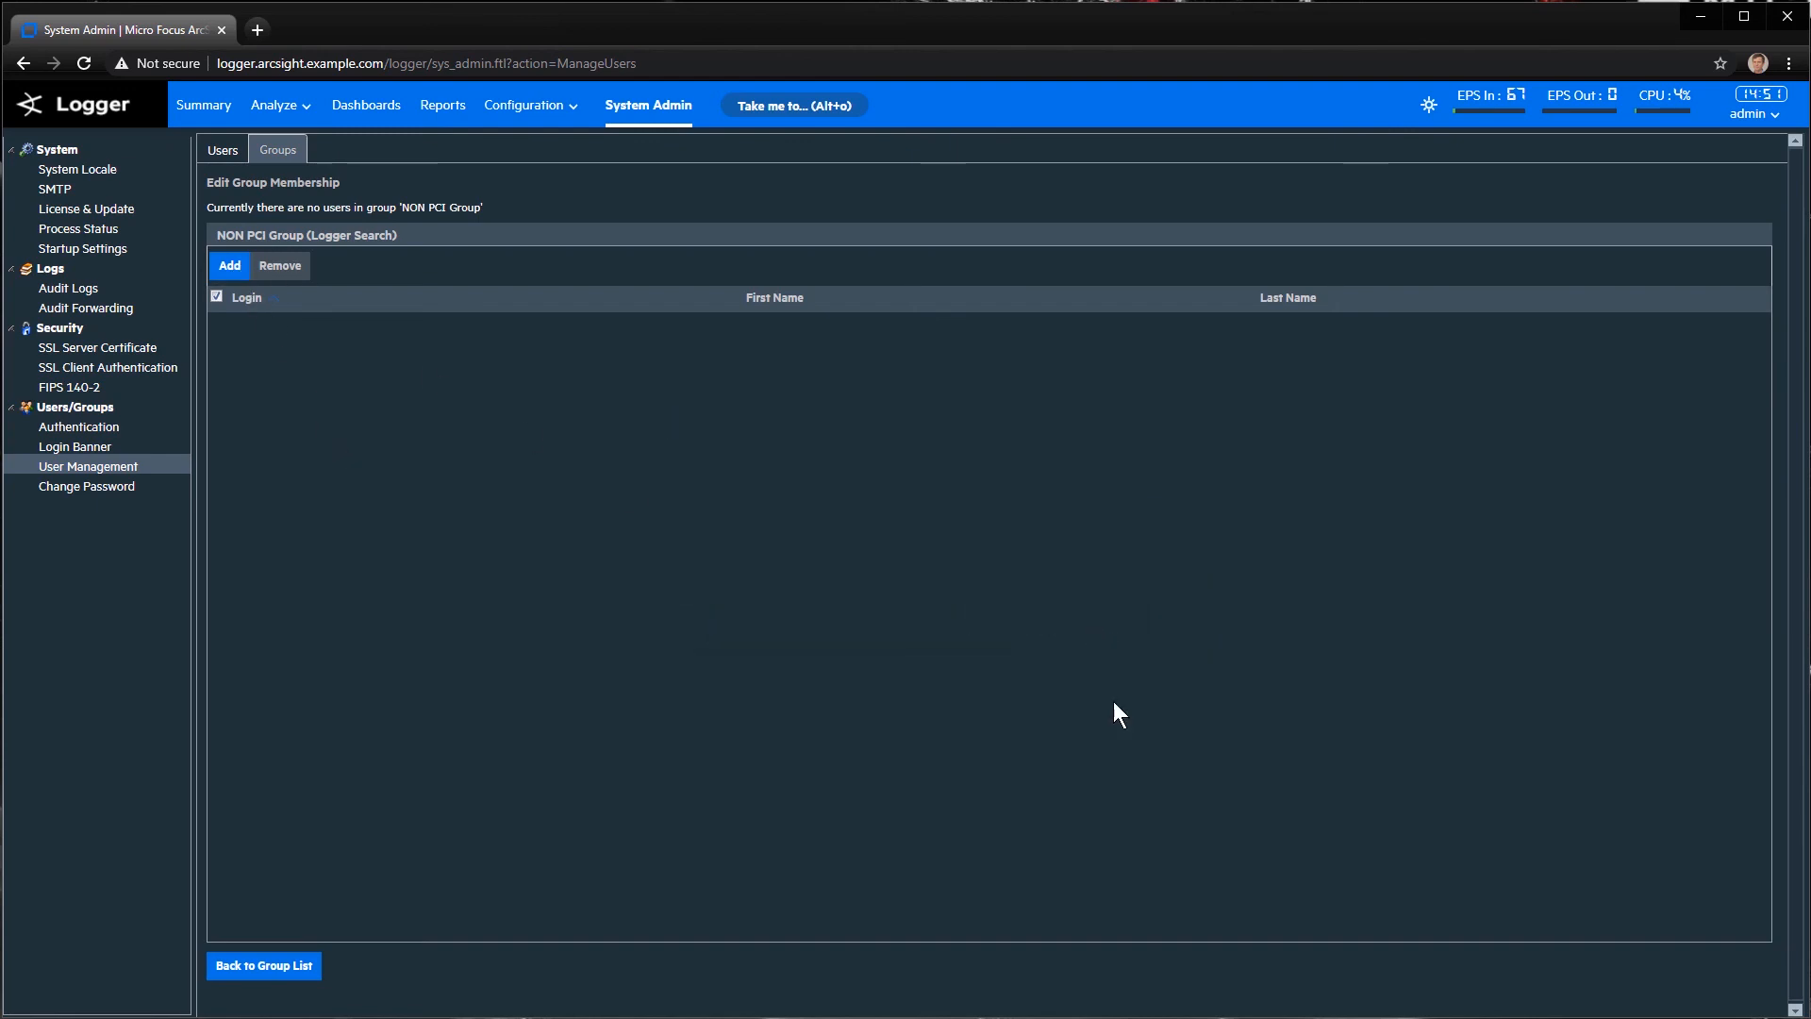
# Add and save the user nonpciuser, assigned to Auditor Rights Group, Default Logger Report Group and the NON PCI Group for Logger Search
pyautogui.click(234, 150)
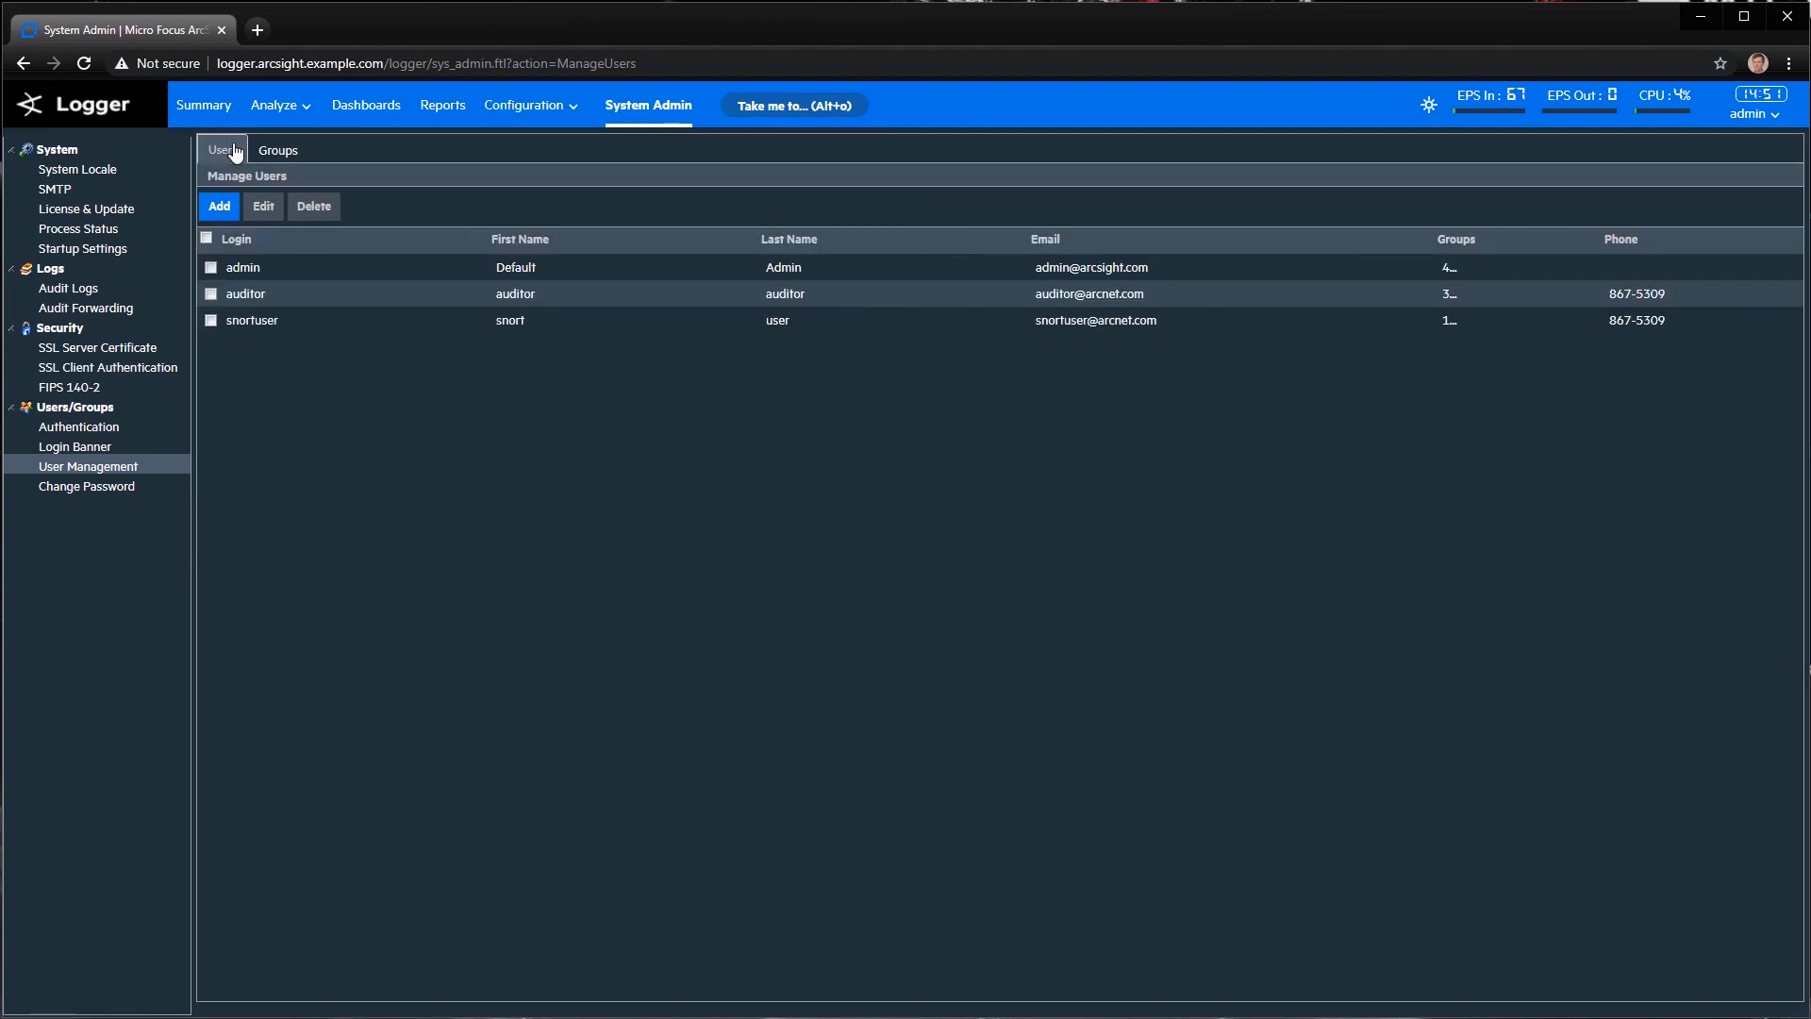
pyautogui.click(226, 211)
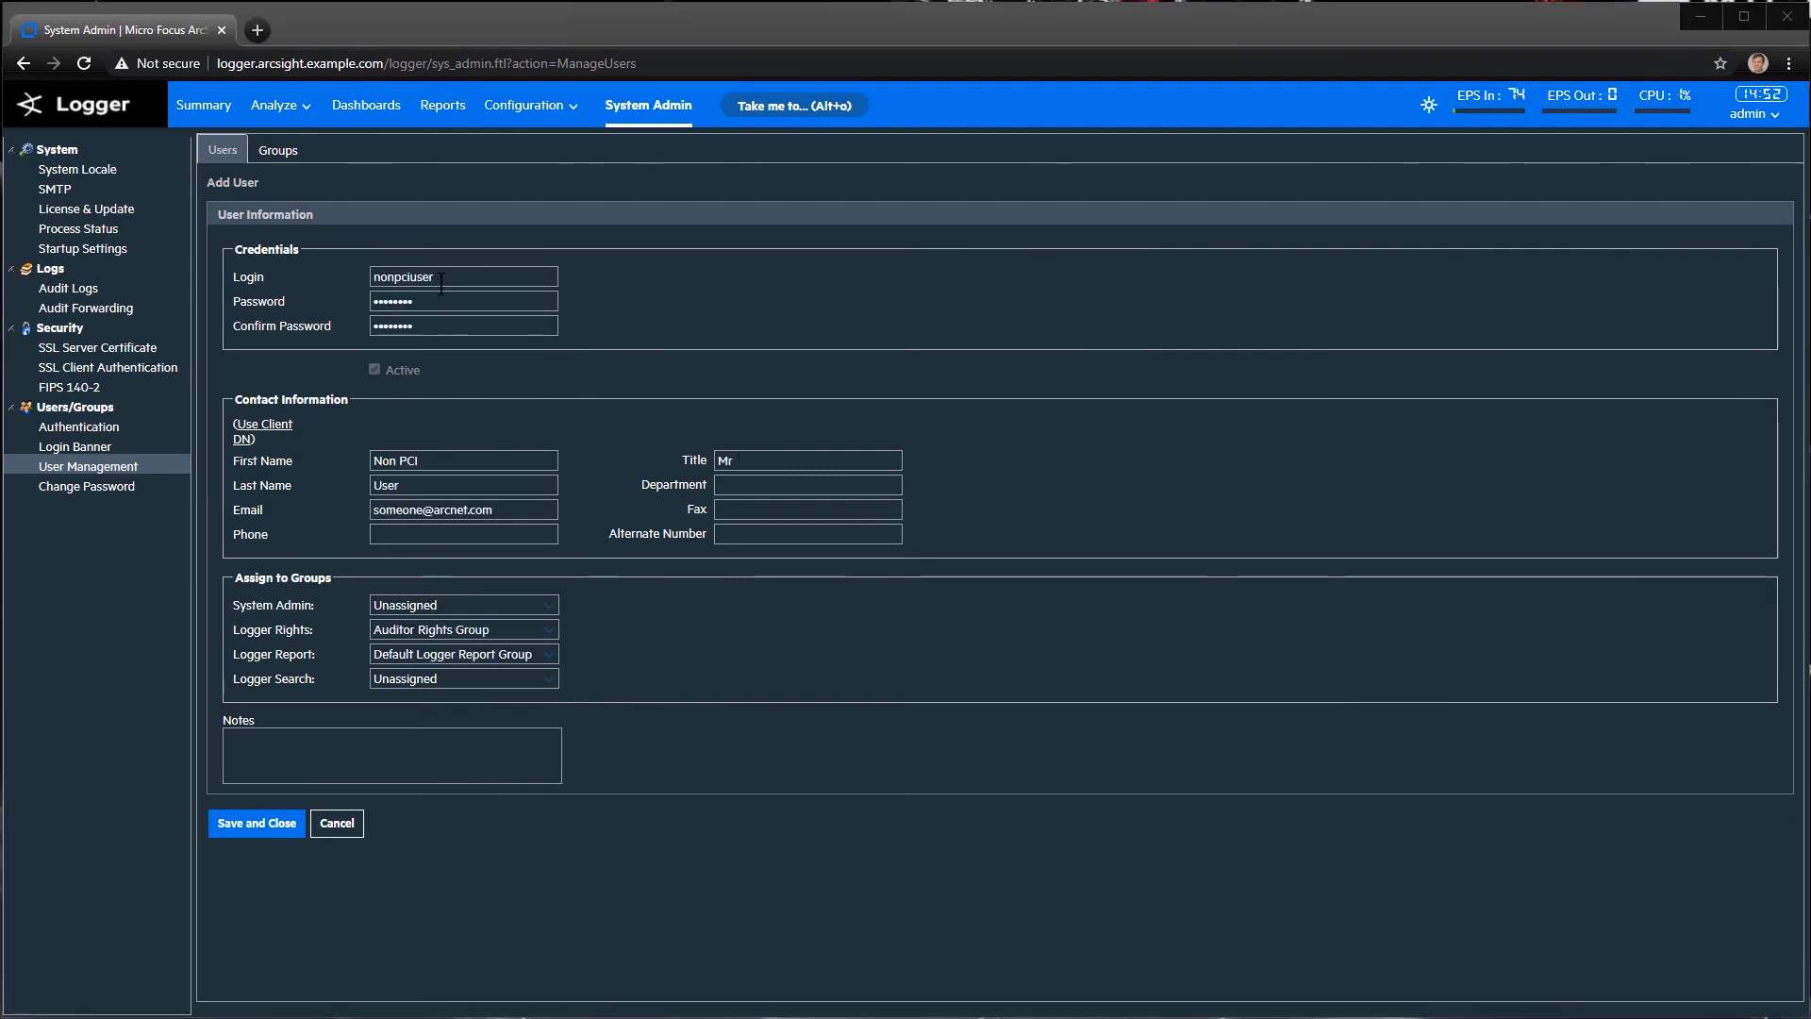
pyautogui.click(313, 272)
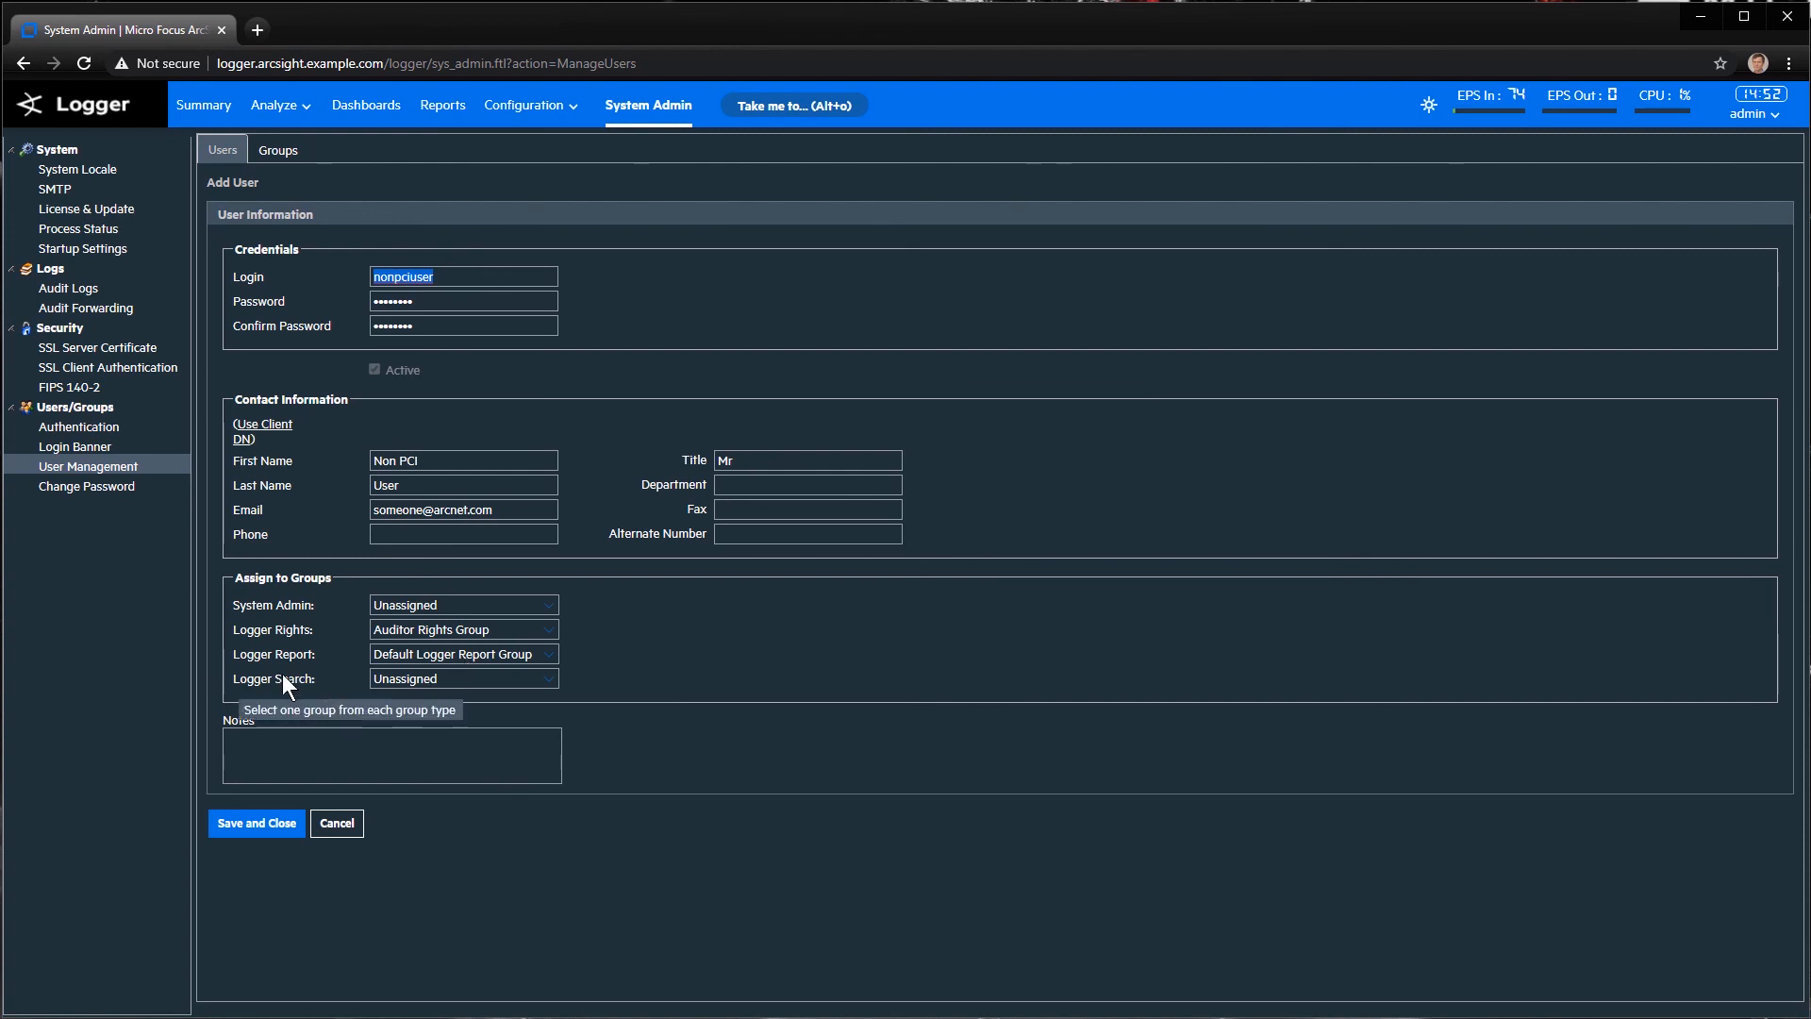
pyautogui.click(457, 679)
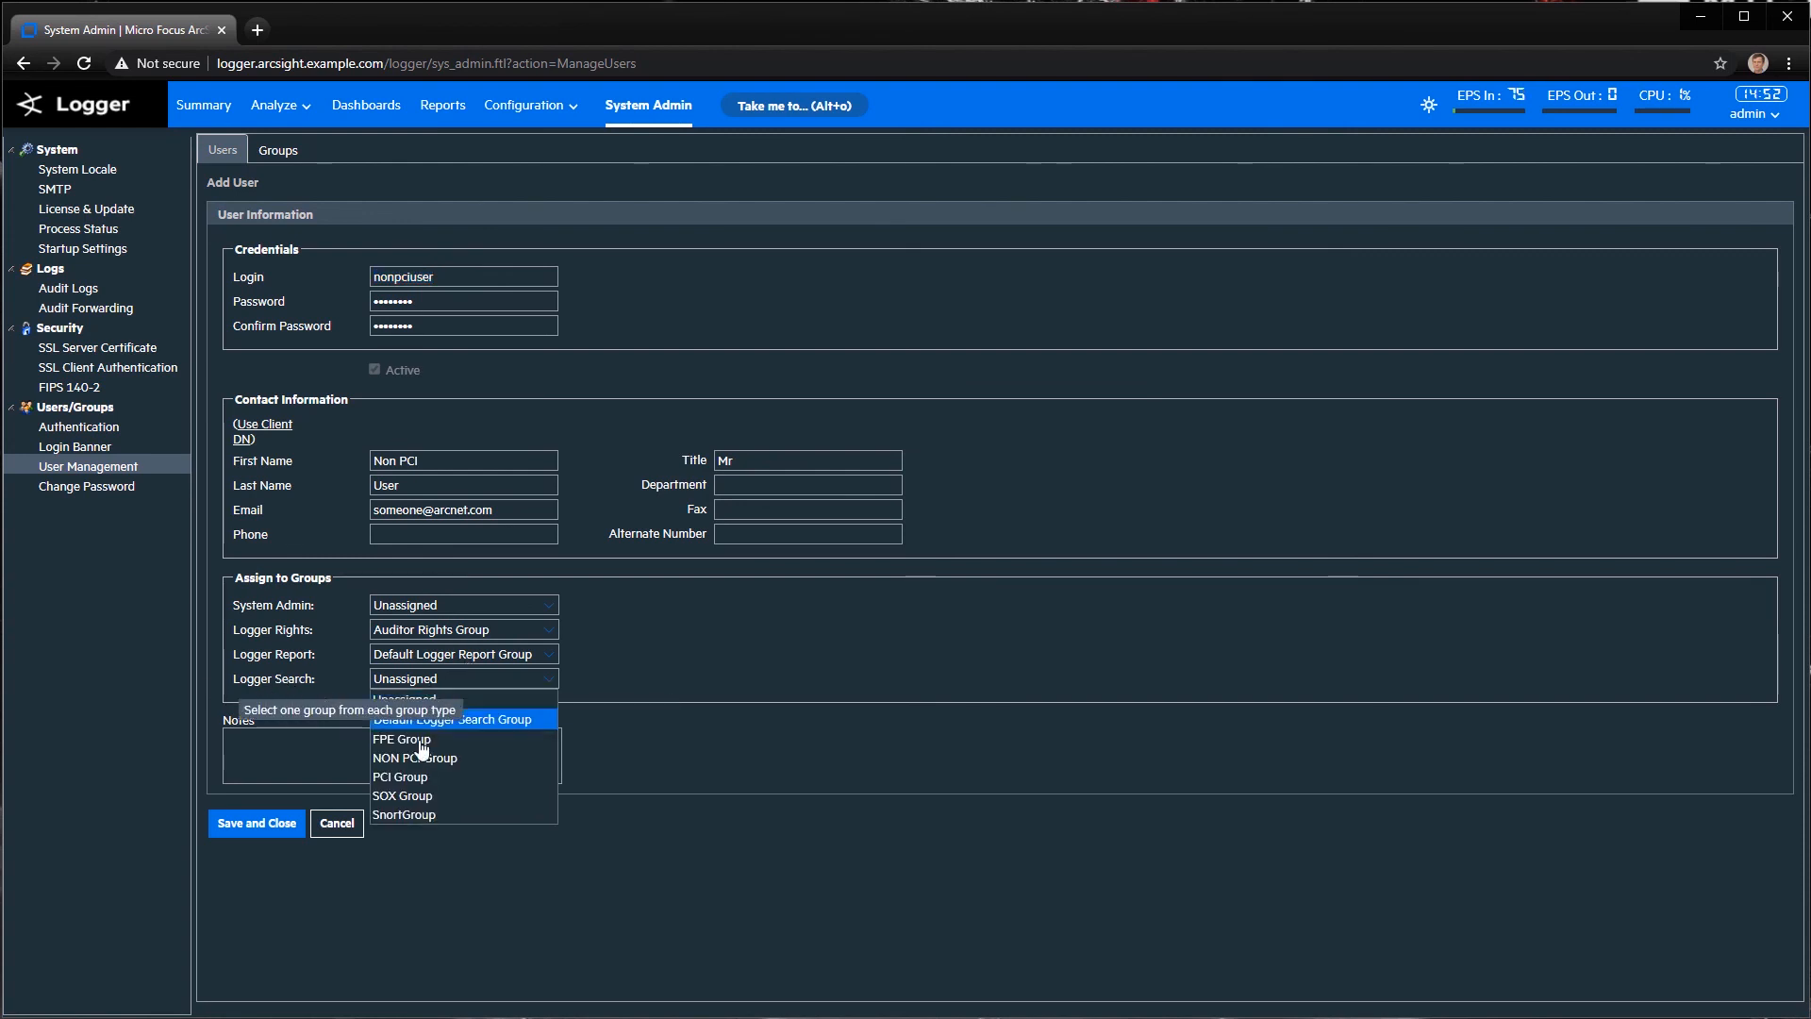
pyautogui.click(453, 756)
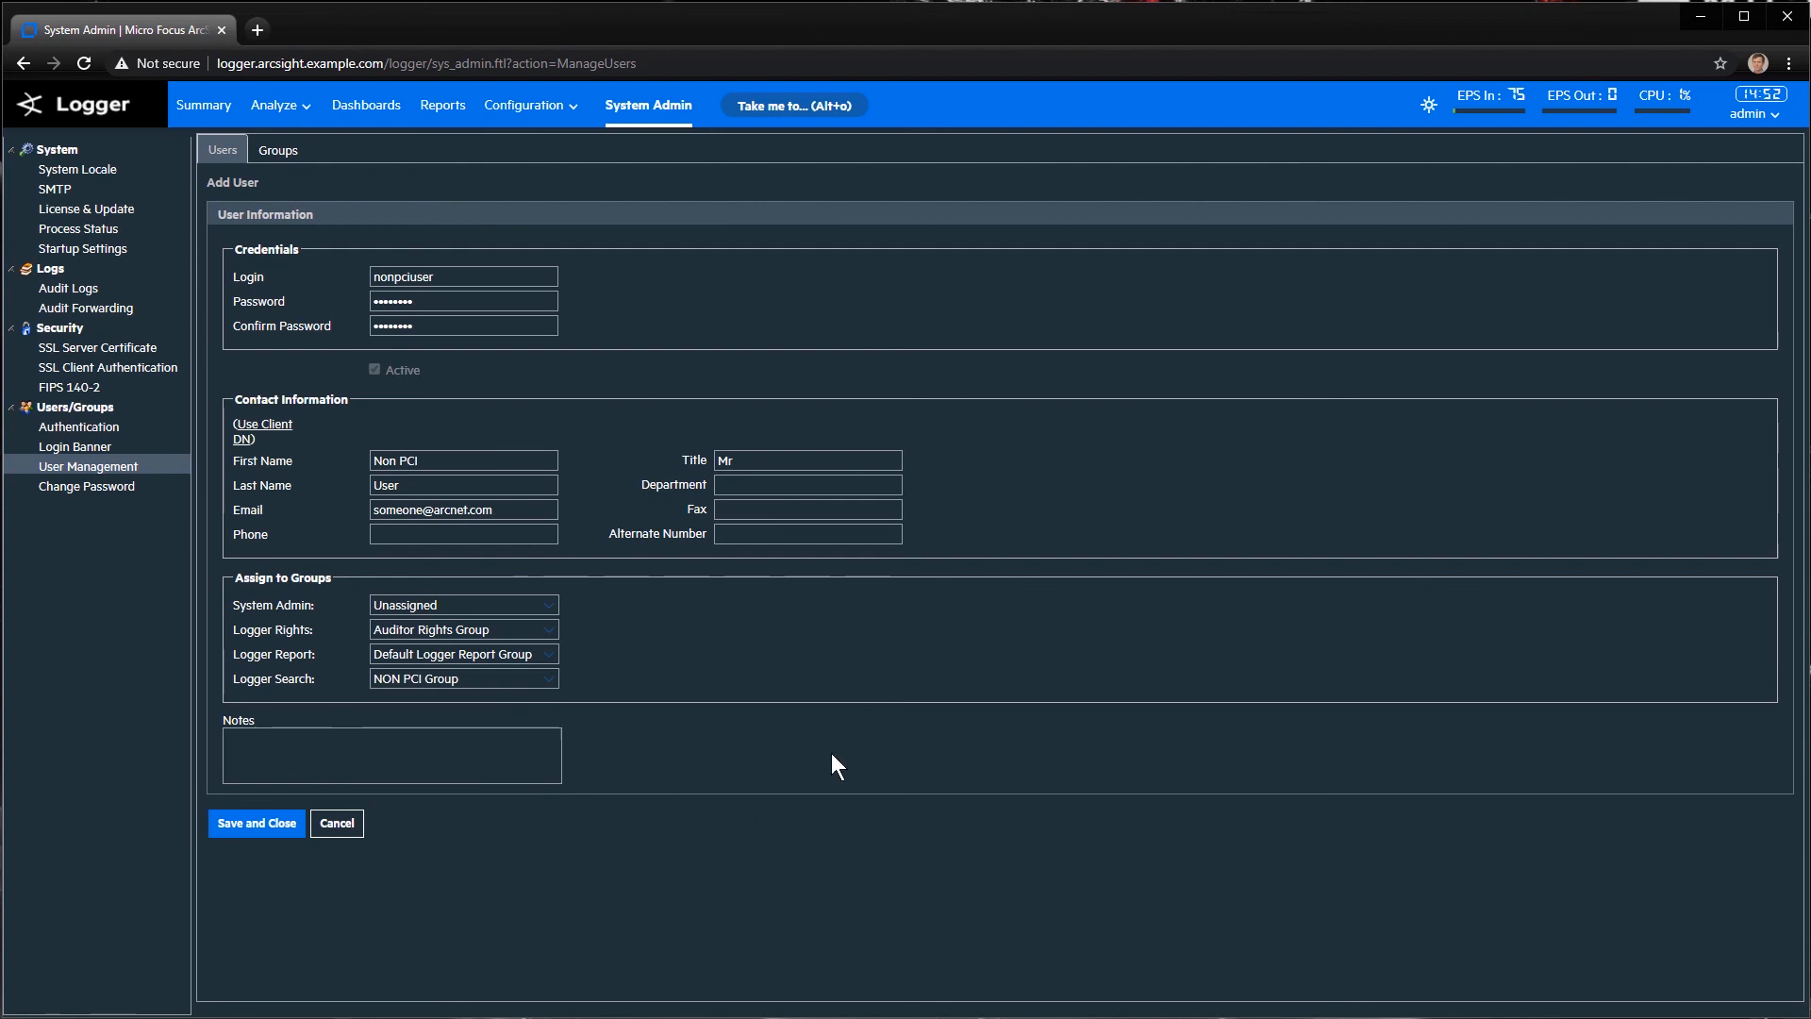
pyautogui.click(257, 823)
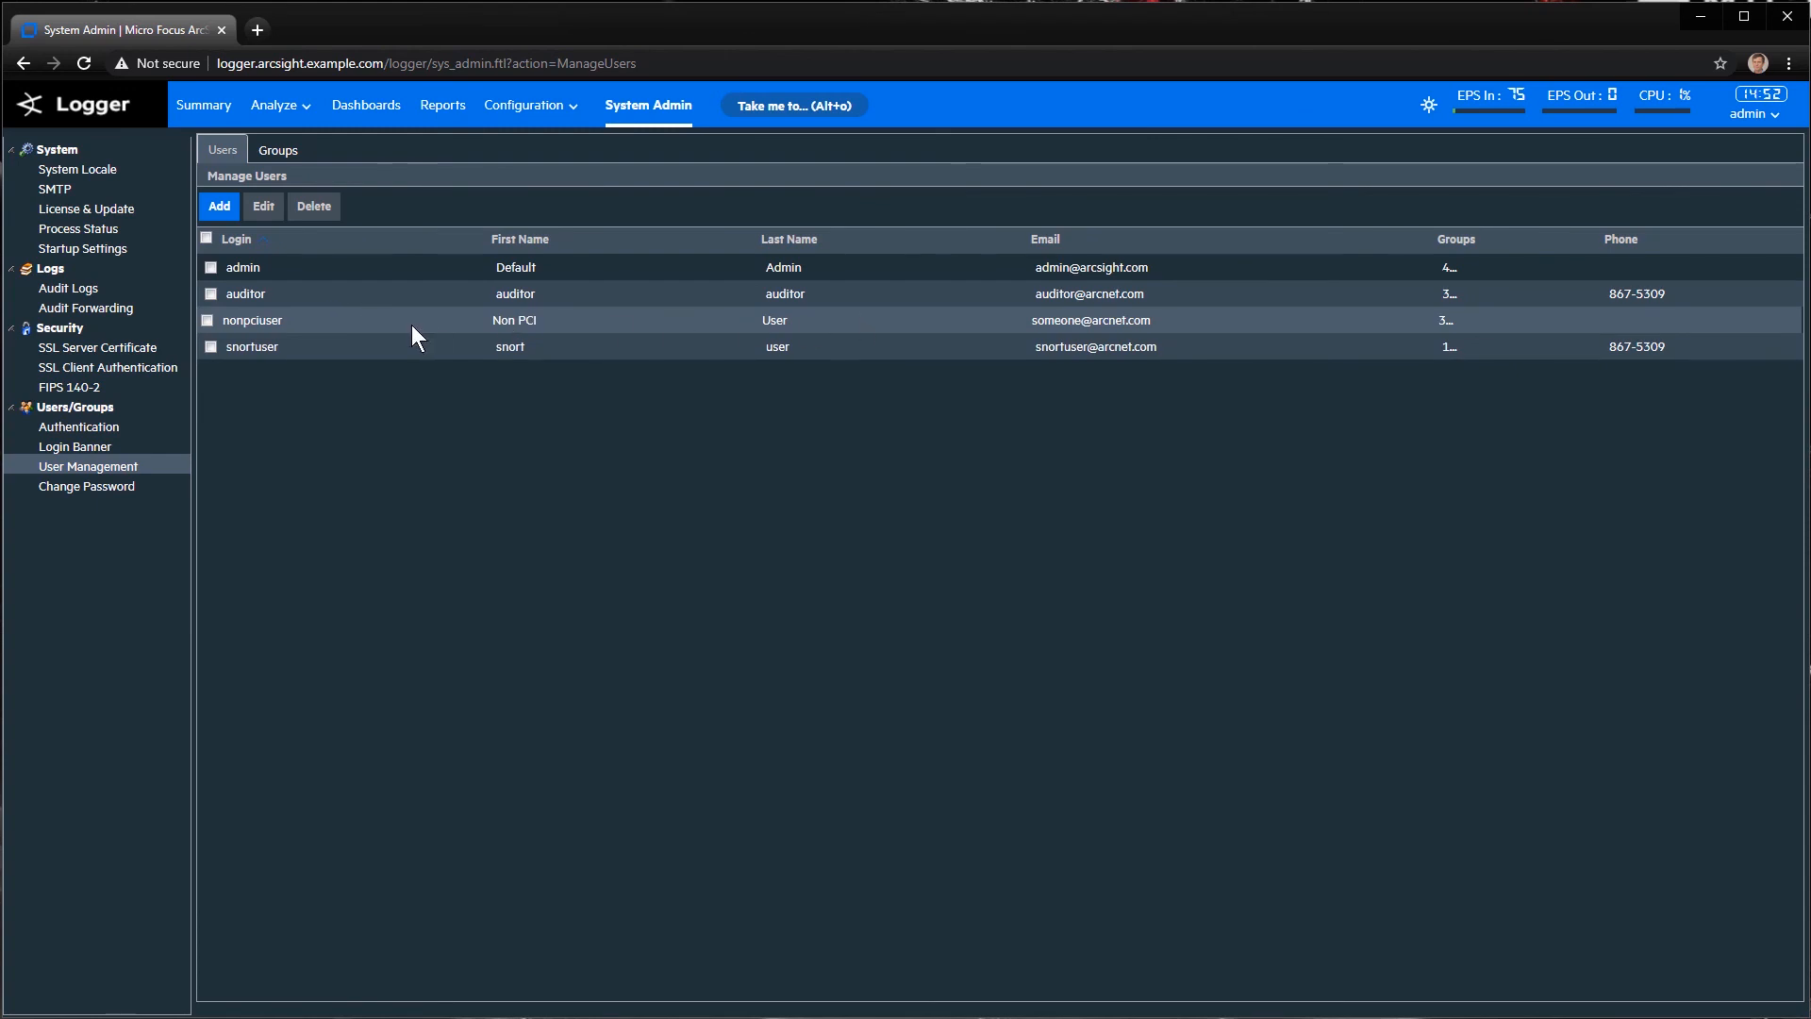
# Check the membership of the NON PCI Group in the list of groups
pyautogui.click(269, 150)
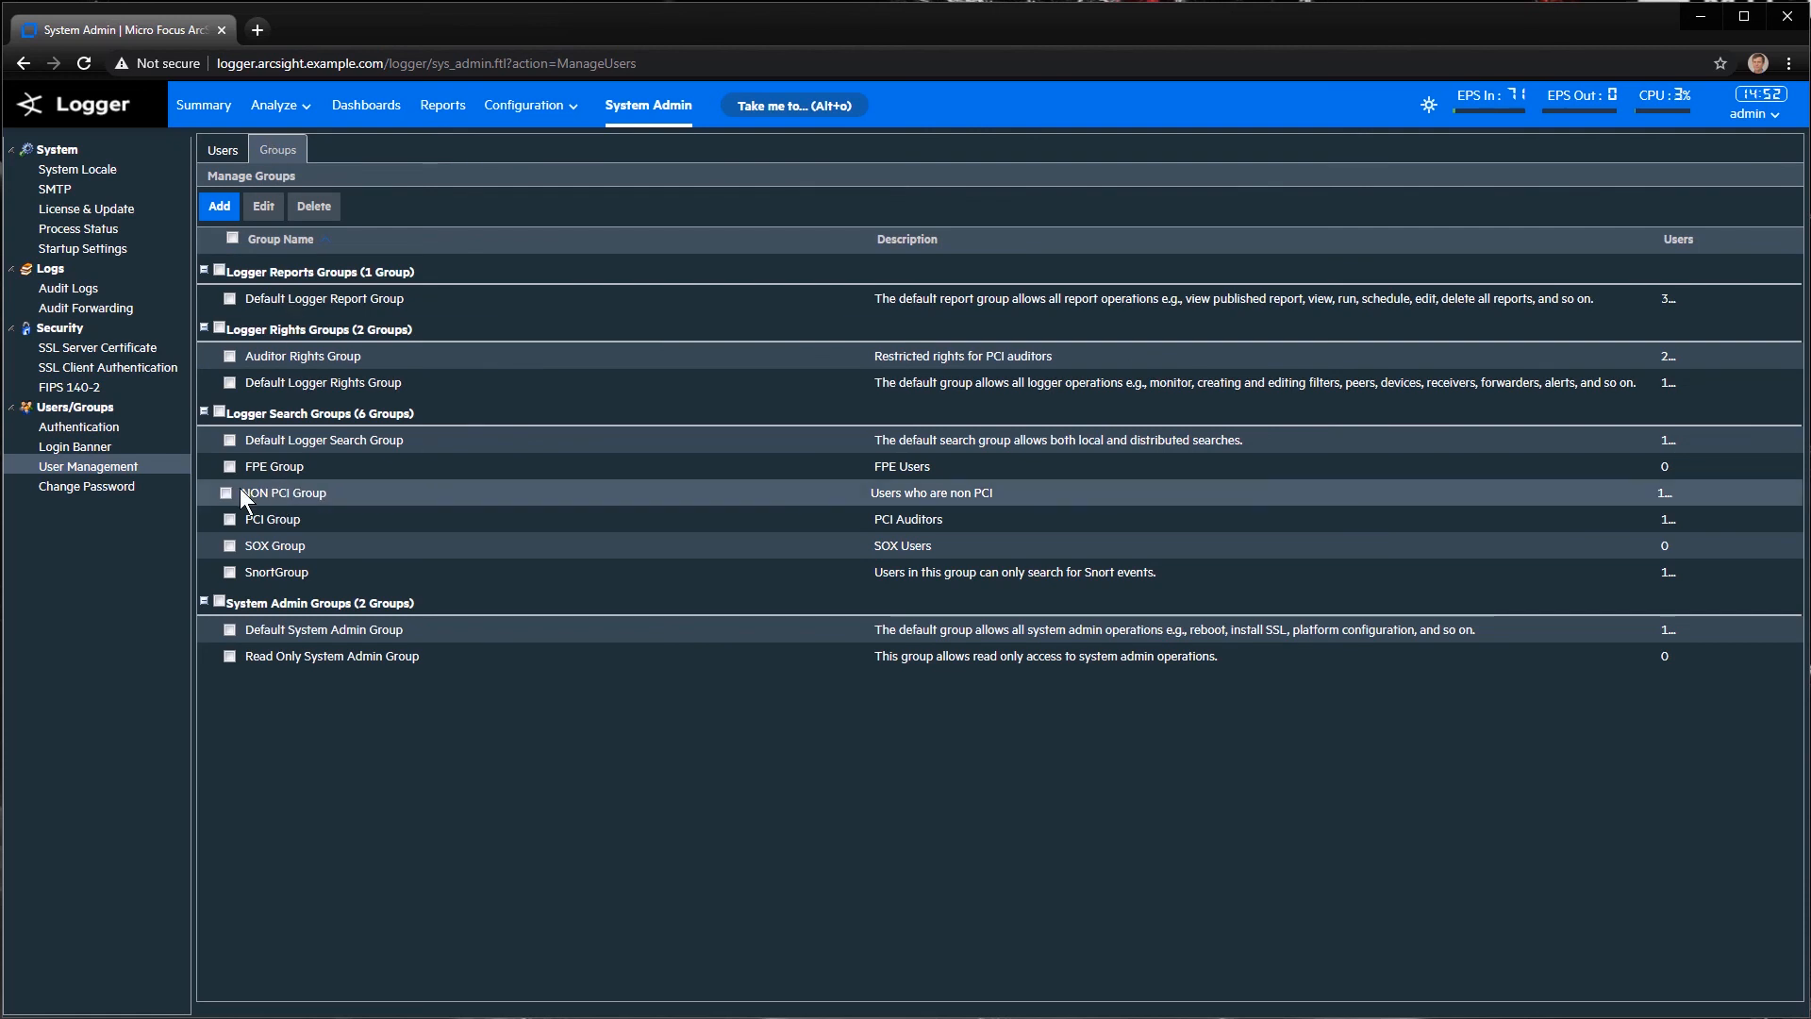
pyautogui.click(247, 491)
pyautogui.click(252, 205)
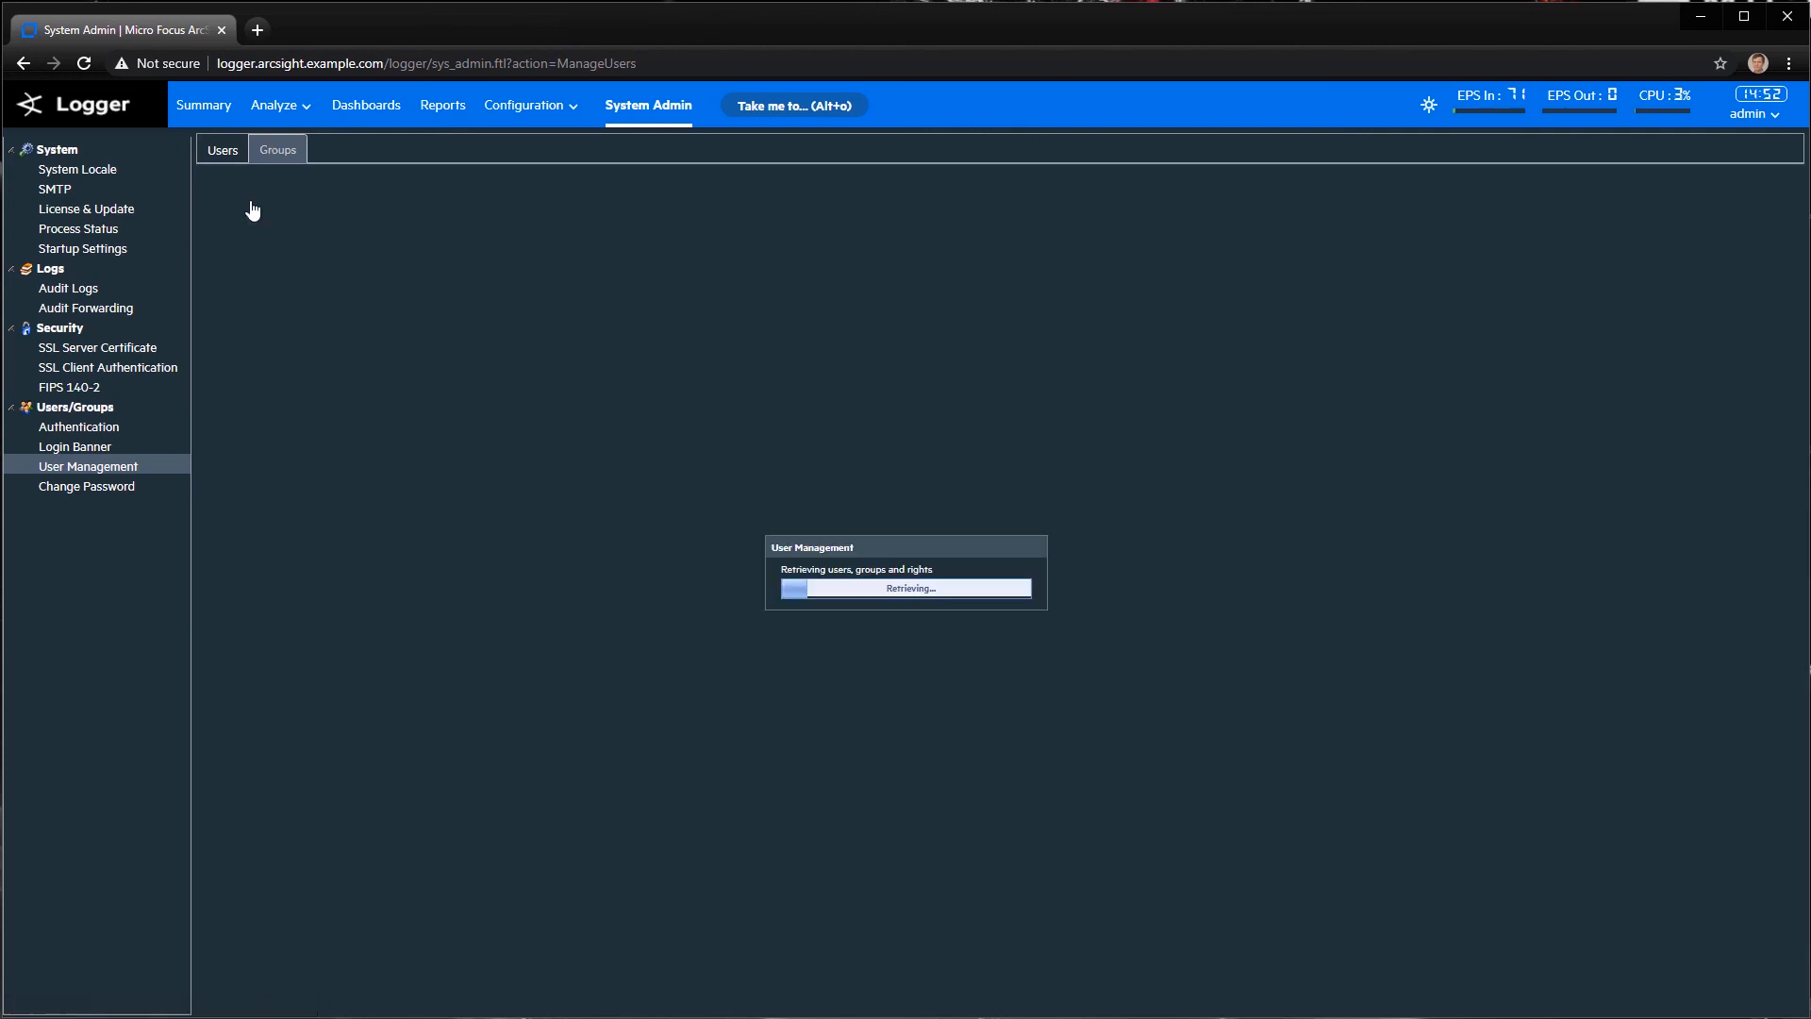
pyautogui.click(367, 455)
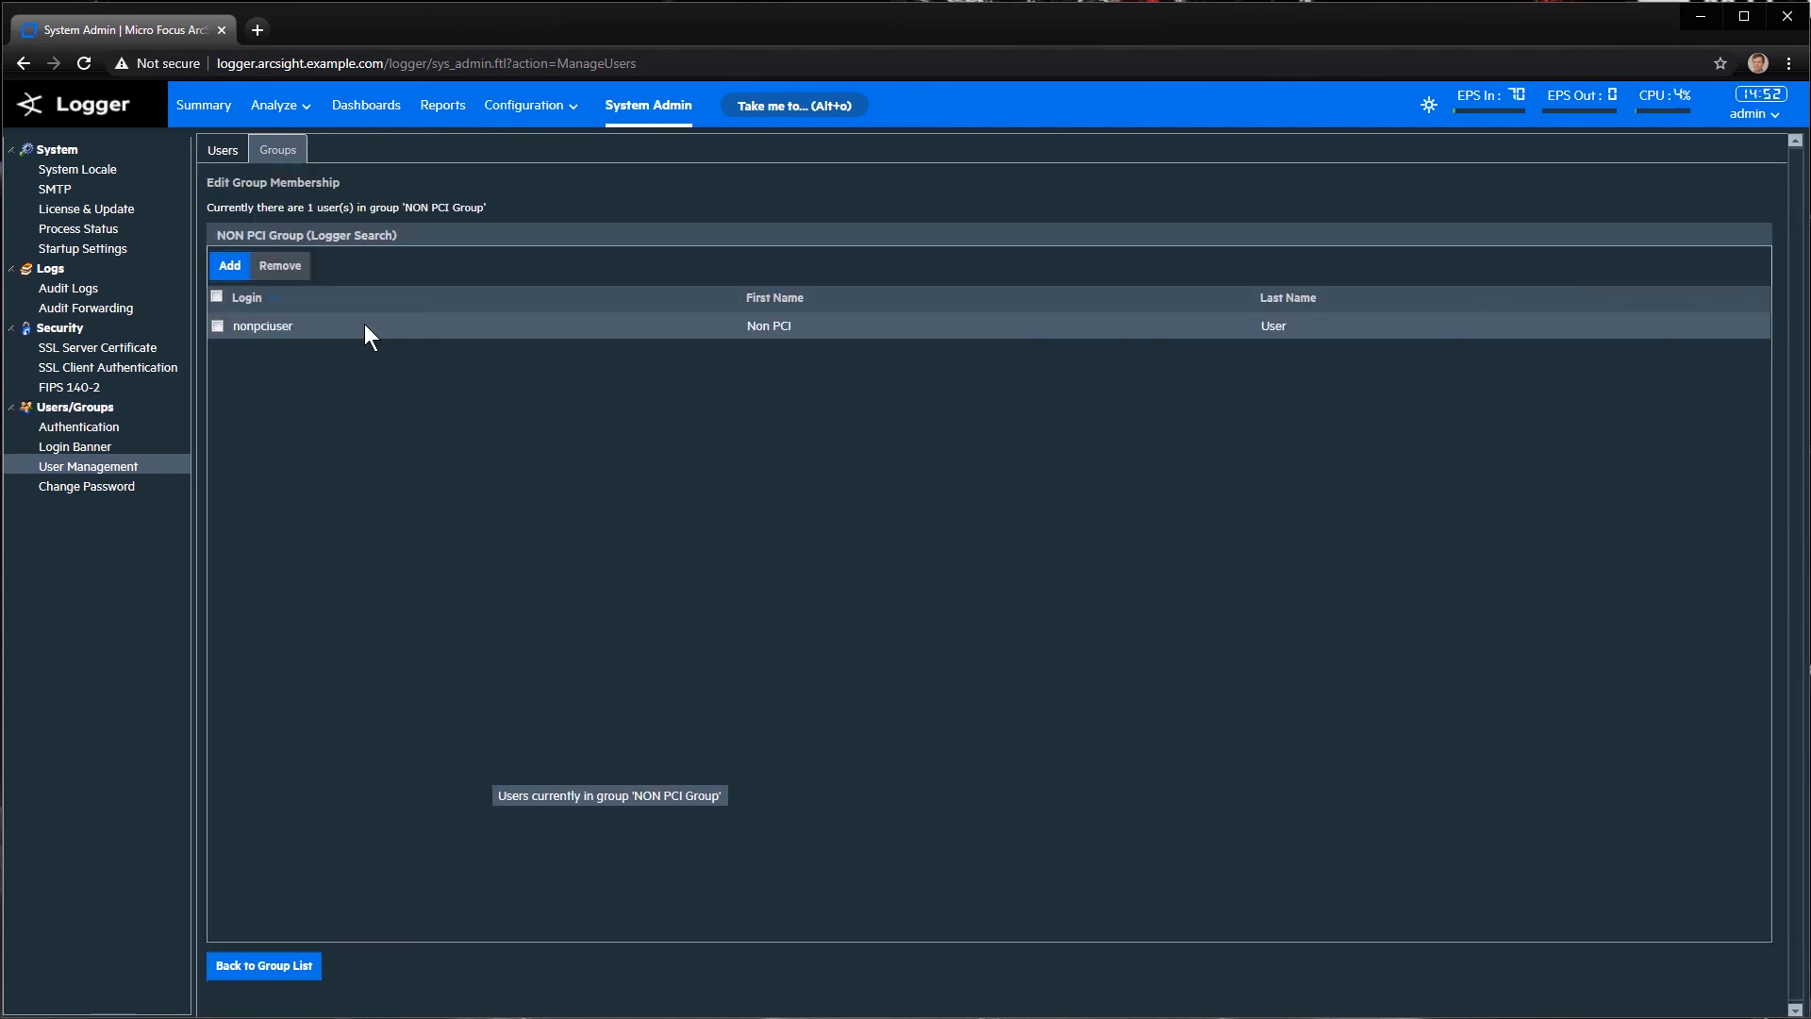
# Assign Non PCI Filter (Unified Query) to the NON PCI Group in Search Group Filters and save it
pyautogui.click(767, 103)
pyautogui.write('filt')
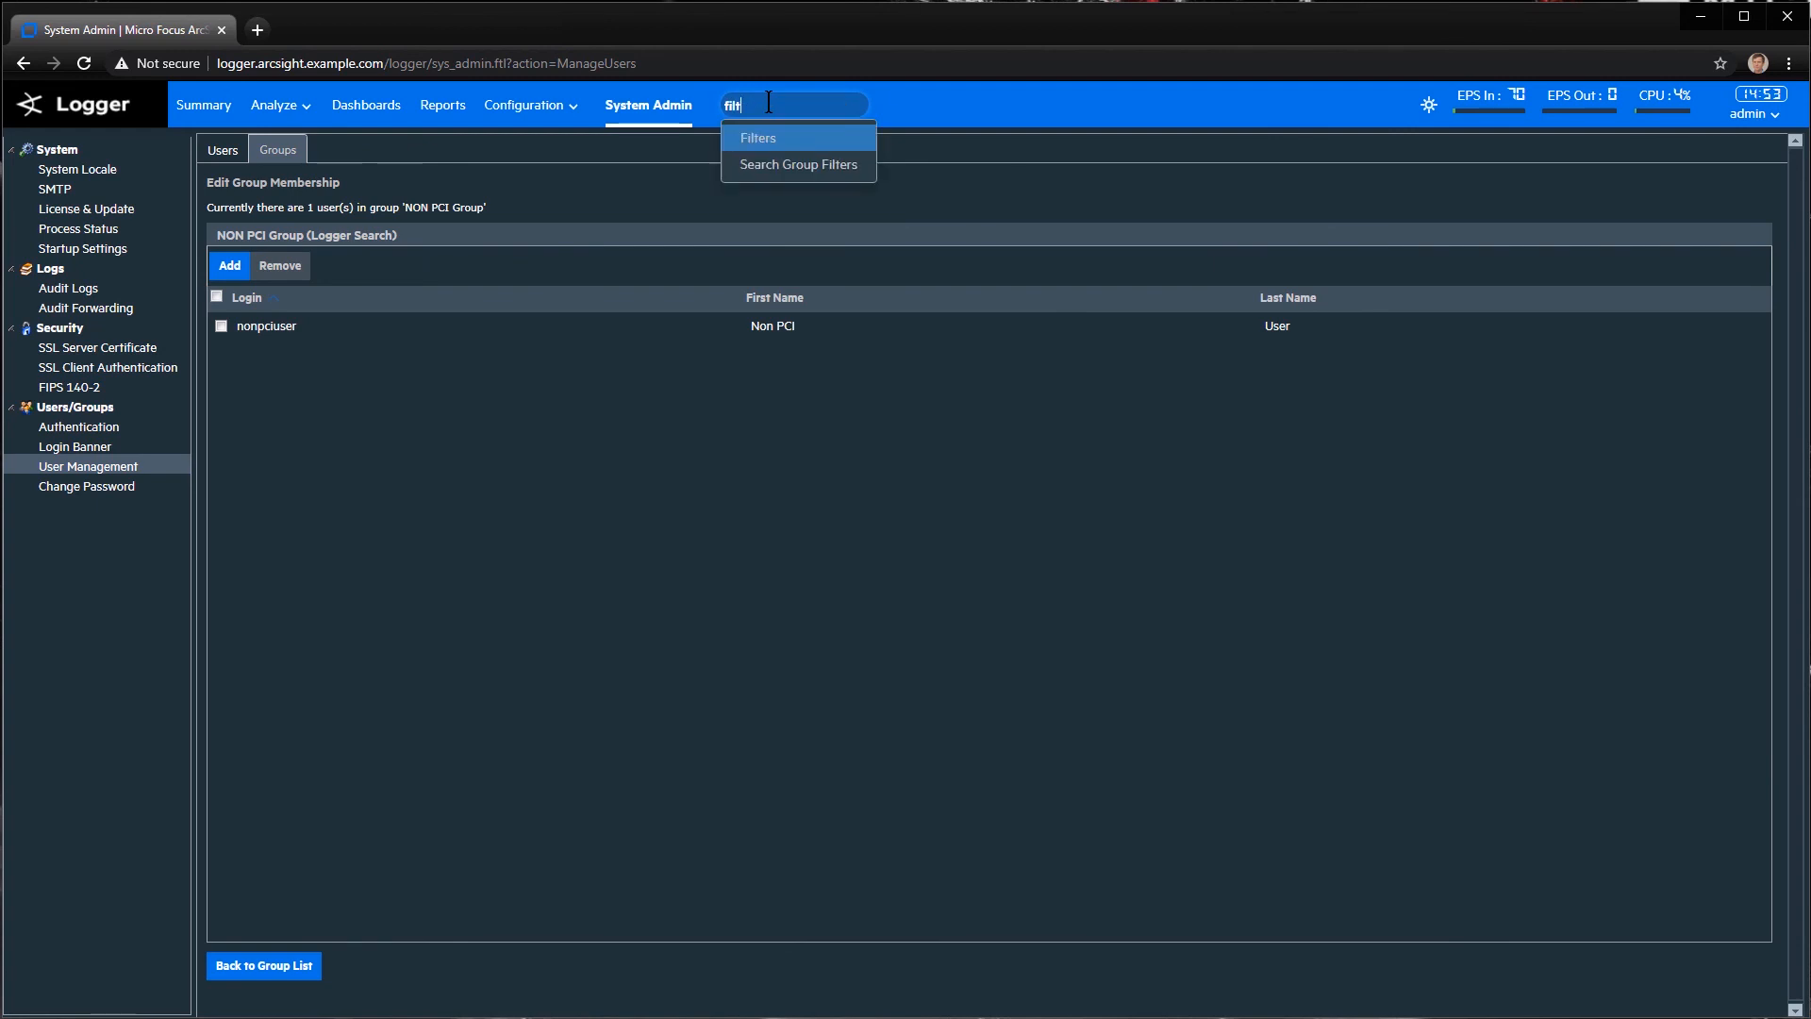
pyautogui.click(777, 164)
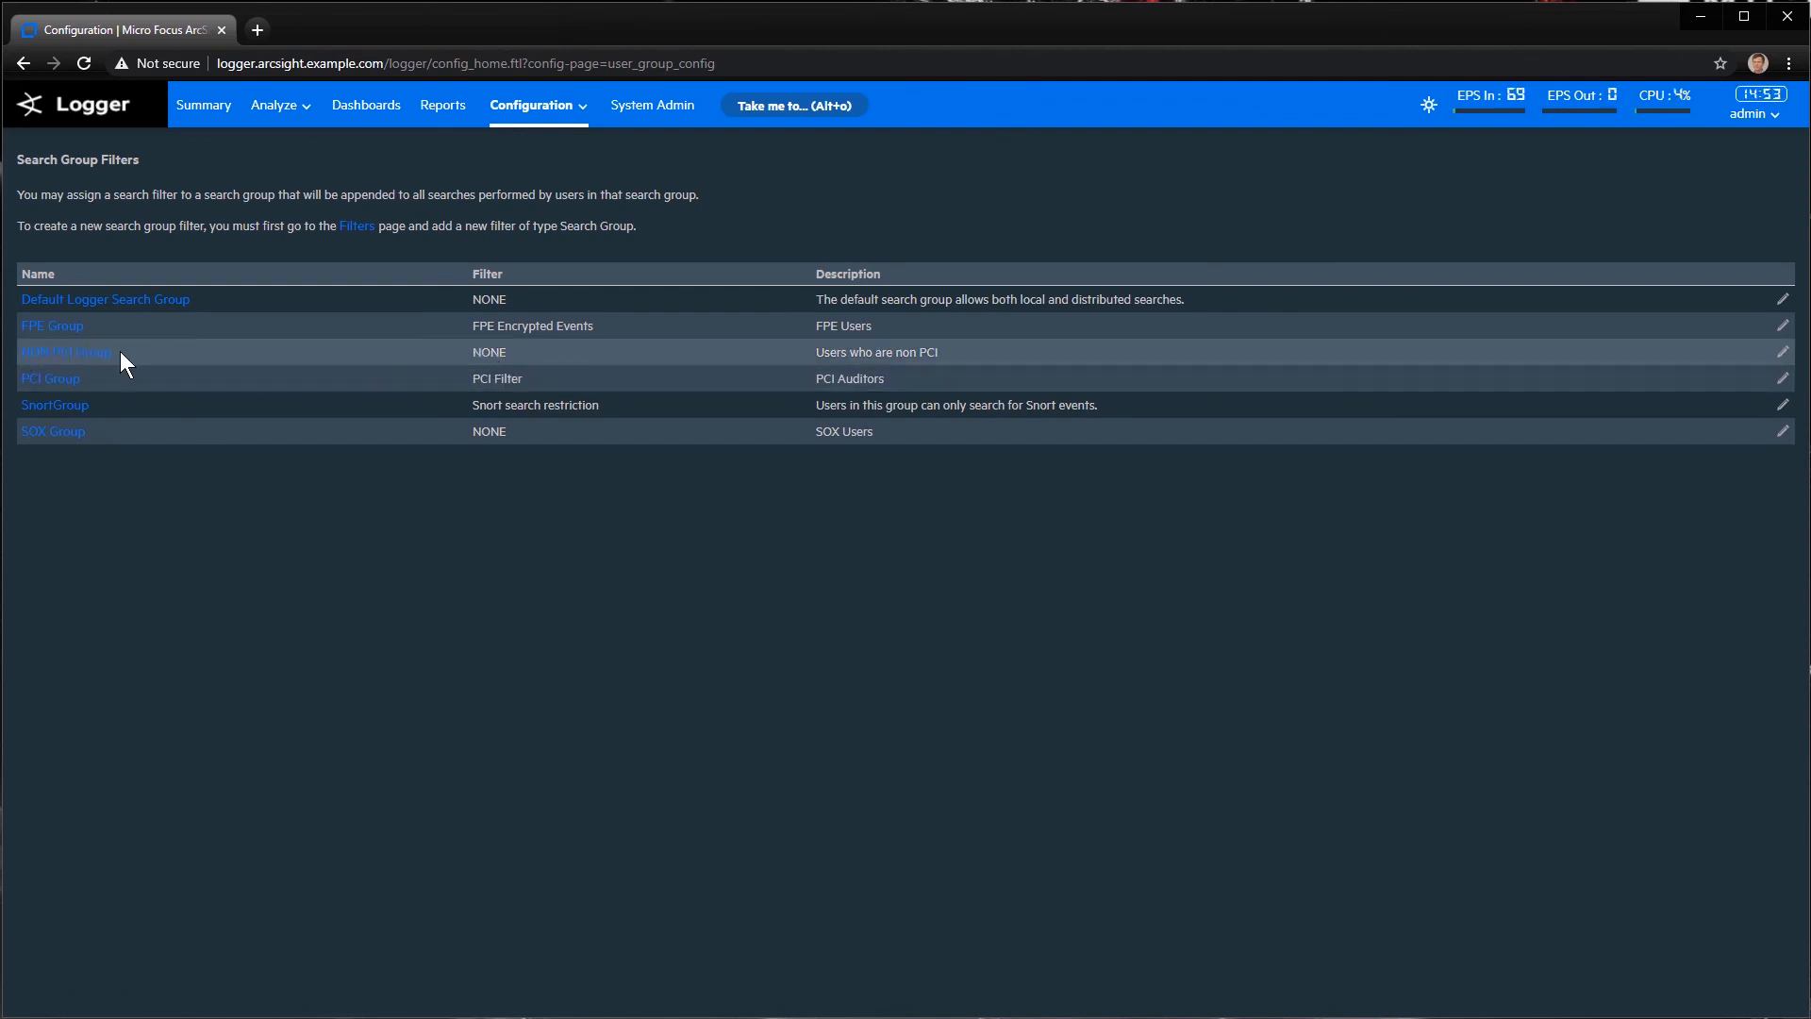
pyautogui.click(95, 353)
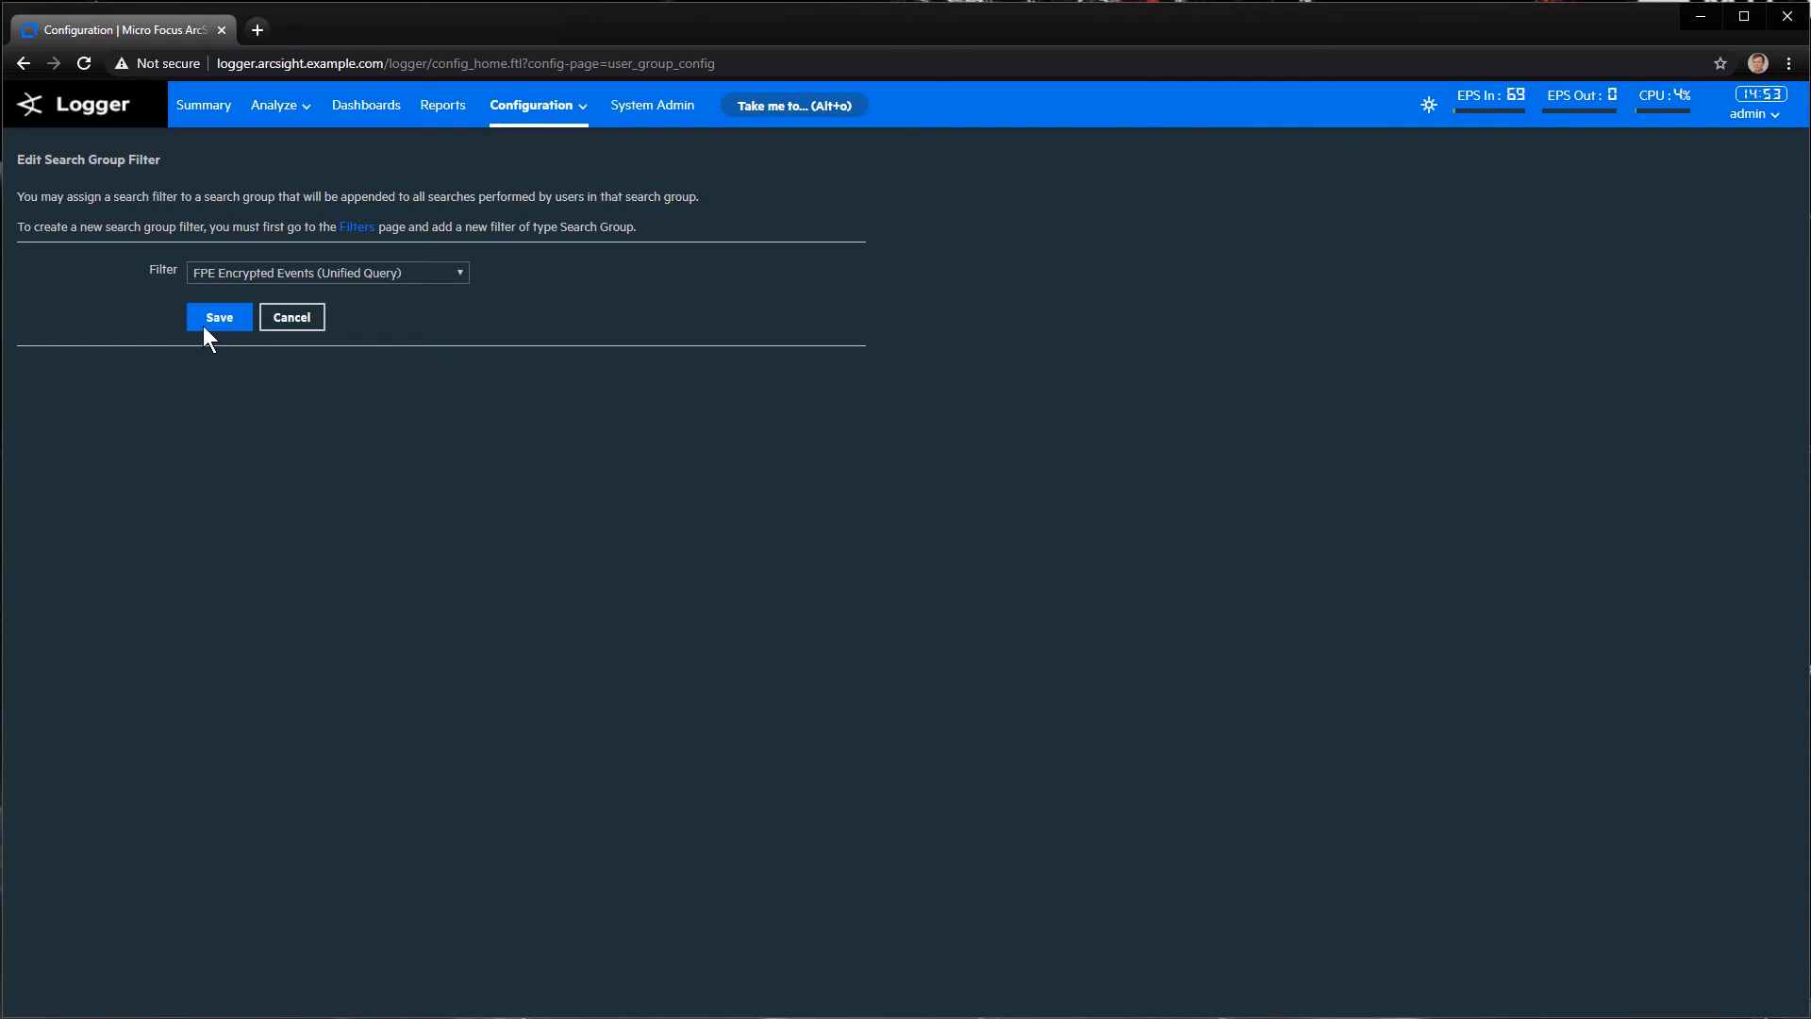
pyautogui.click(300, 275)
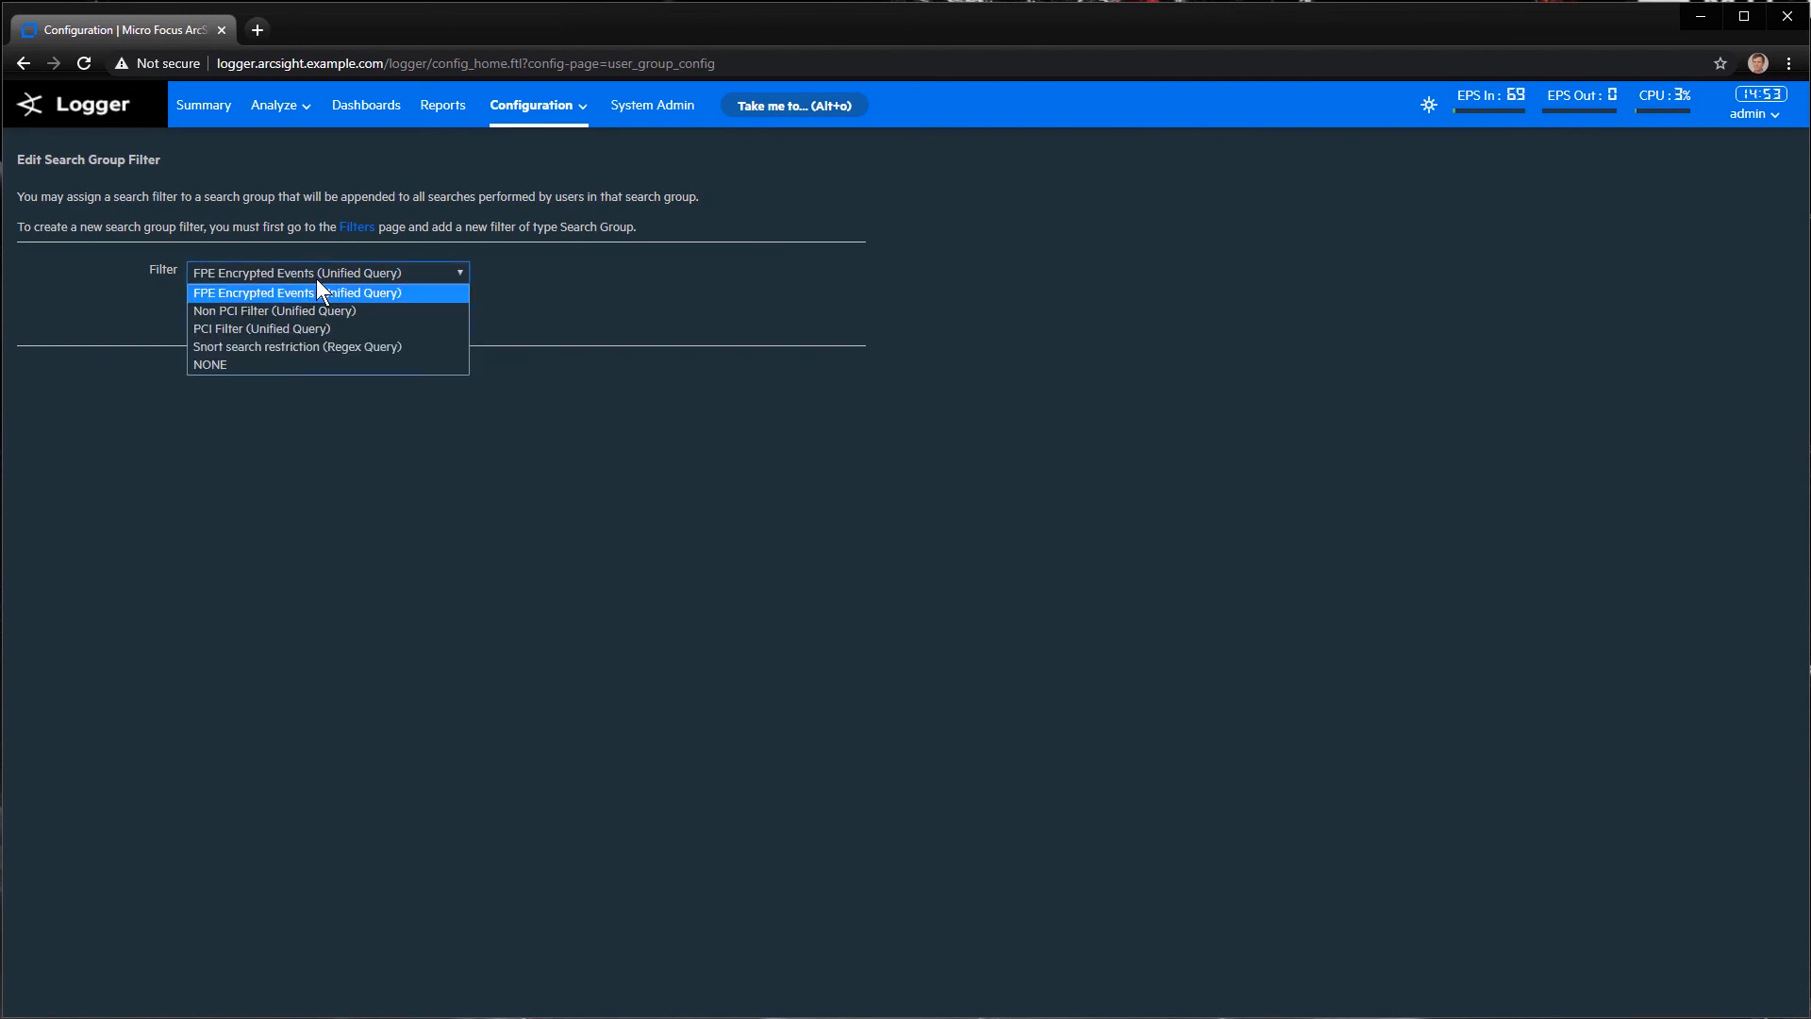
pyautogui.click(329, 310)
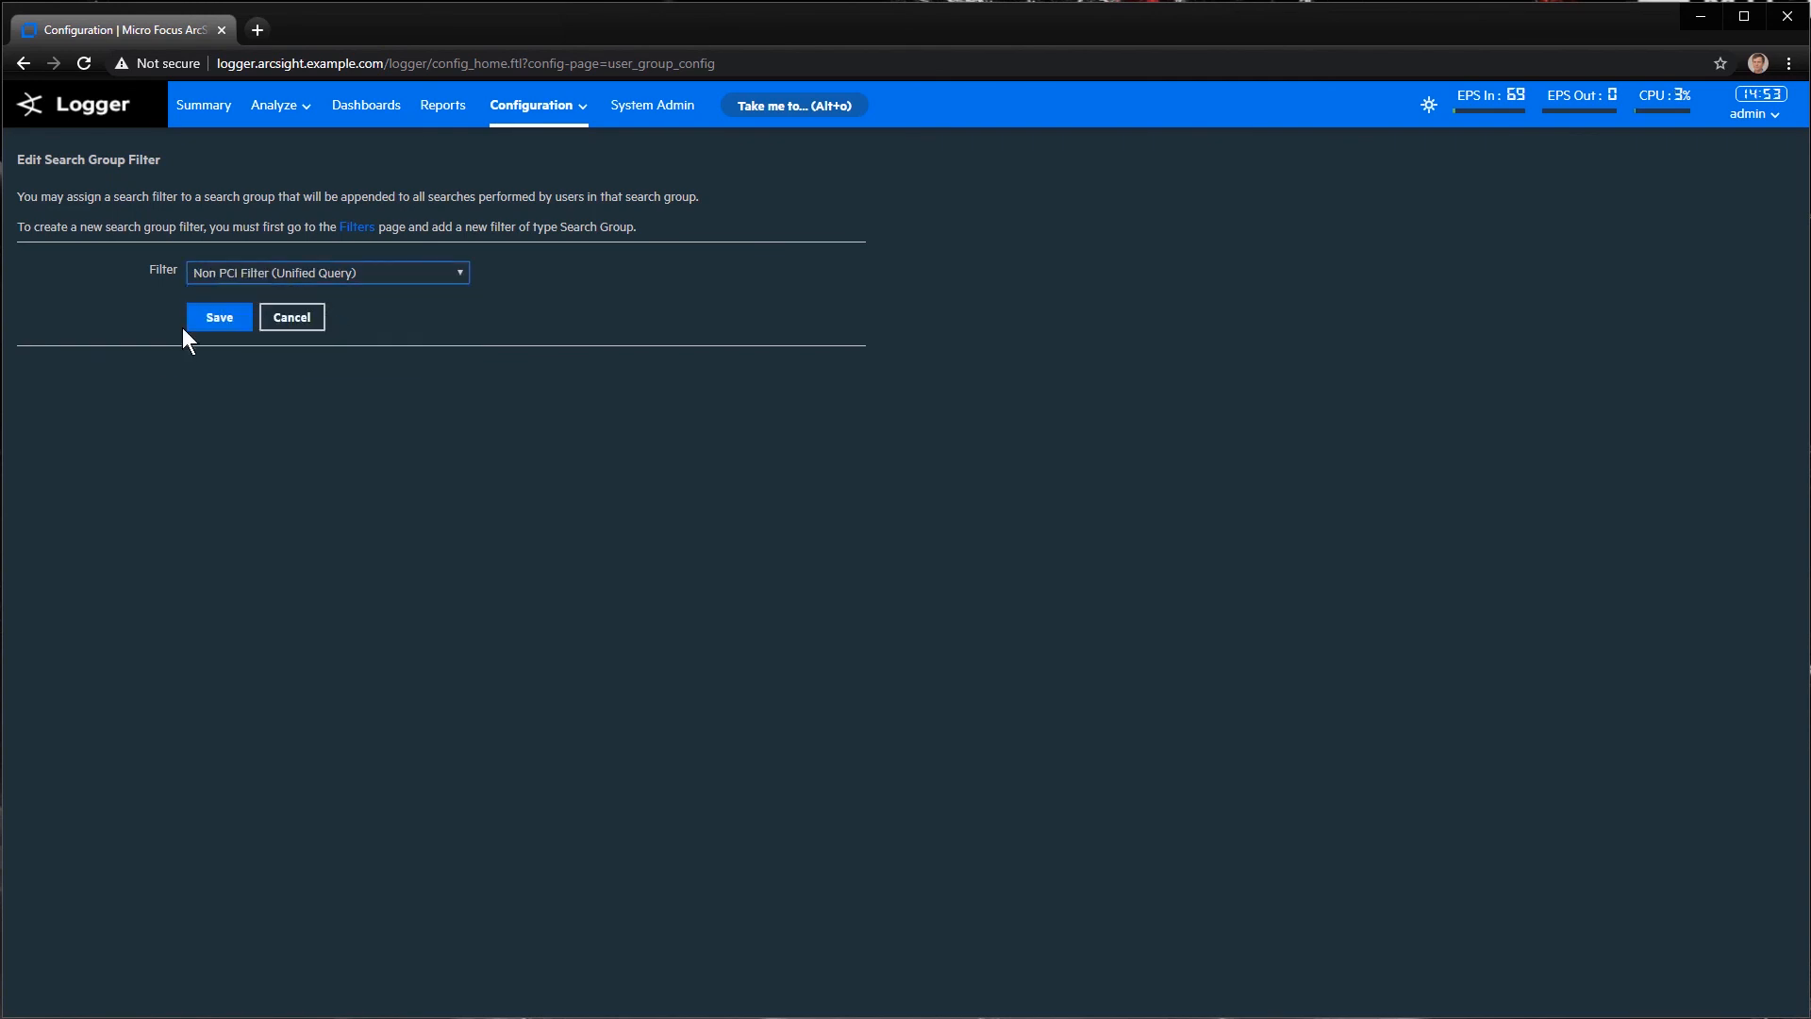
pyautogui.click(208, 325)
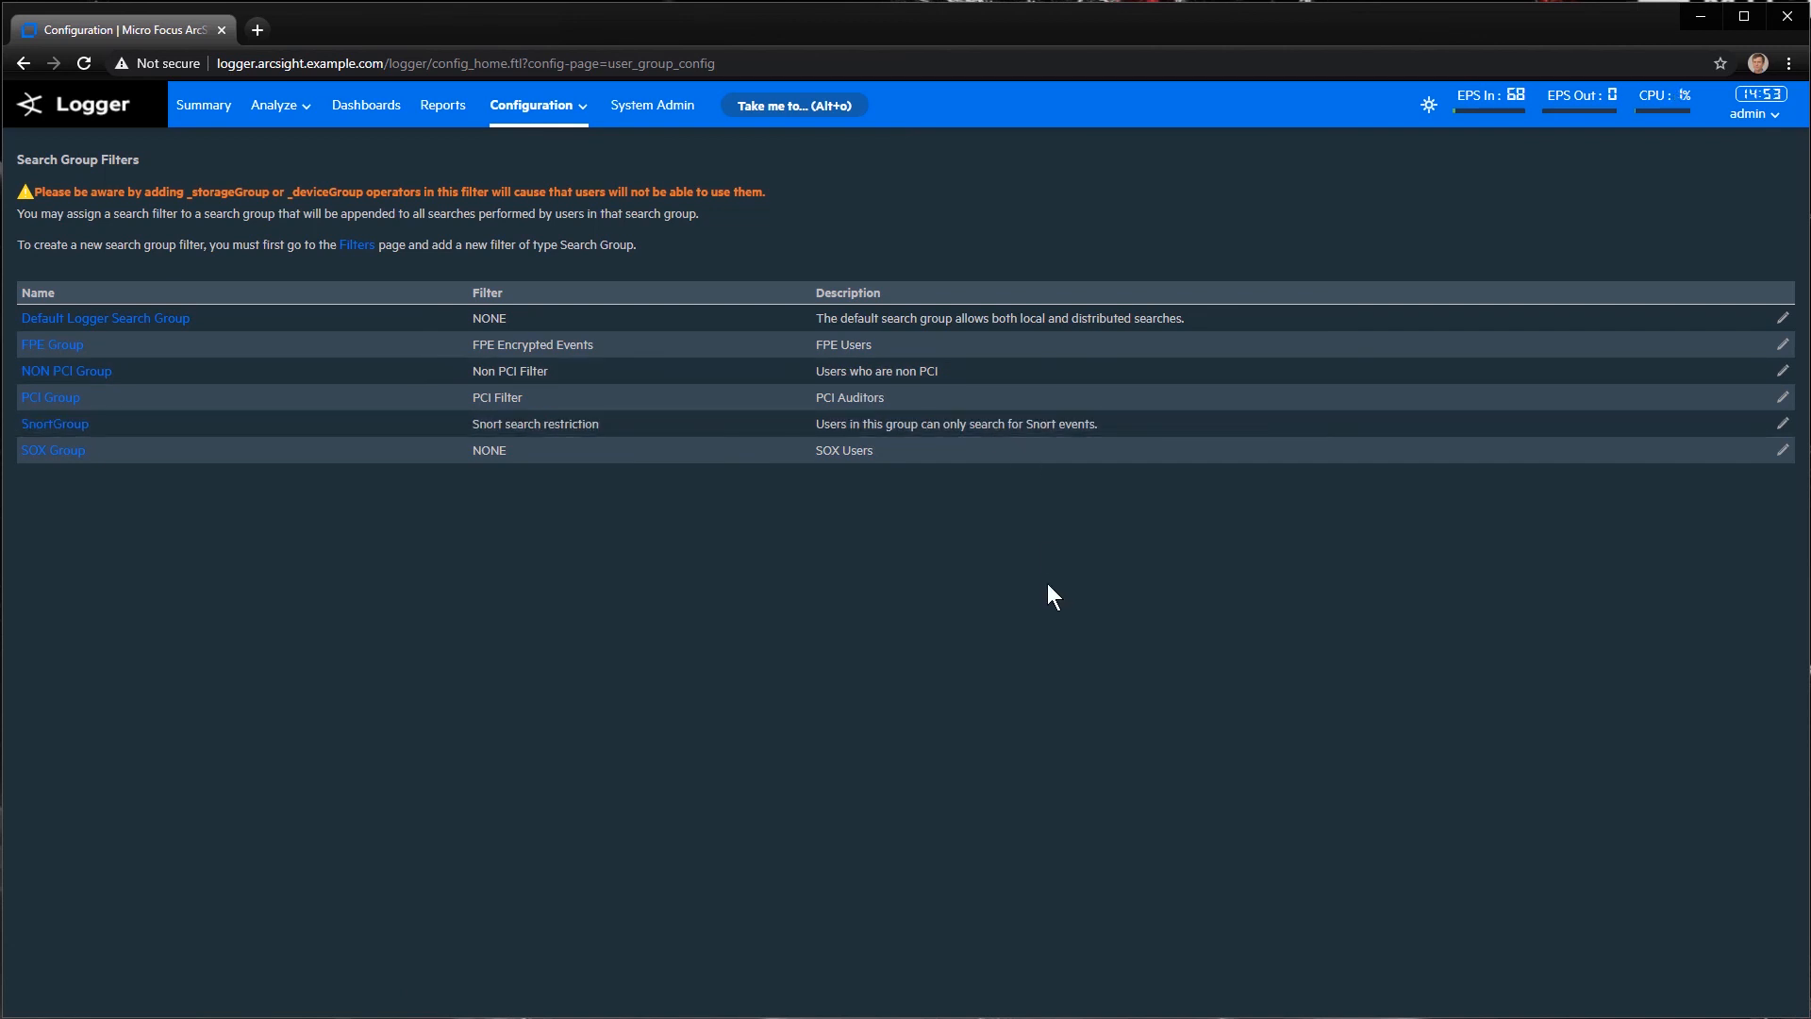
# Log out of the admin account, accept the login banner and sign in as nonpciuser with the account password
pyautogui.click(1750, 113)
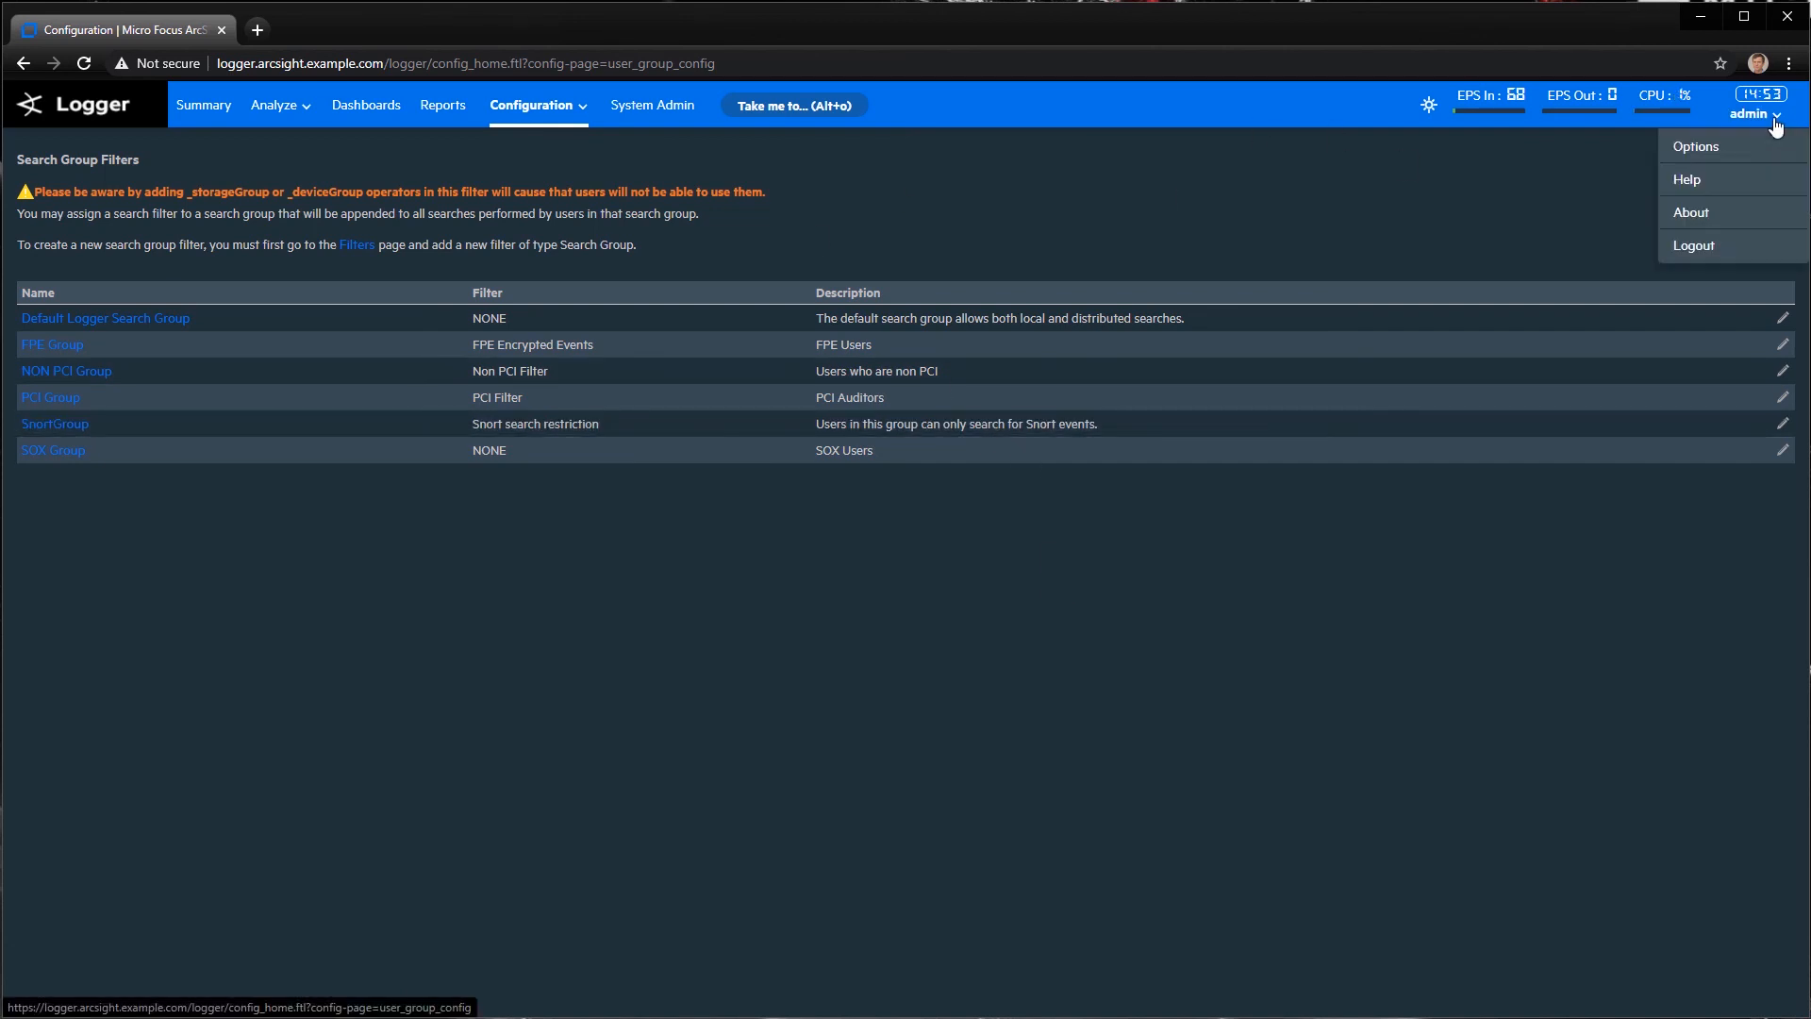
pyautogui.click(1732, 248)
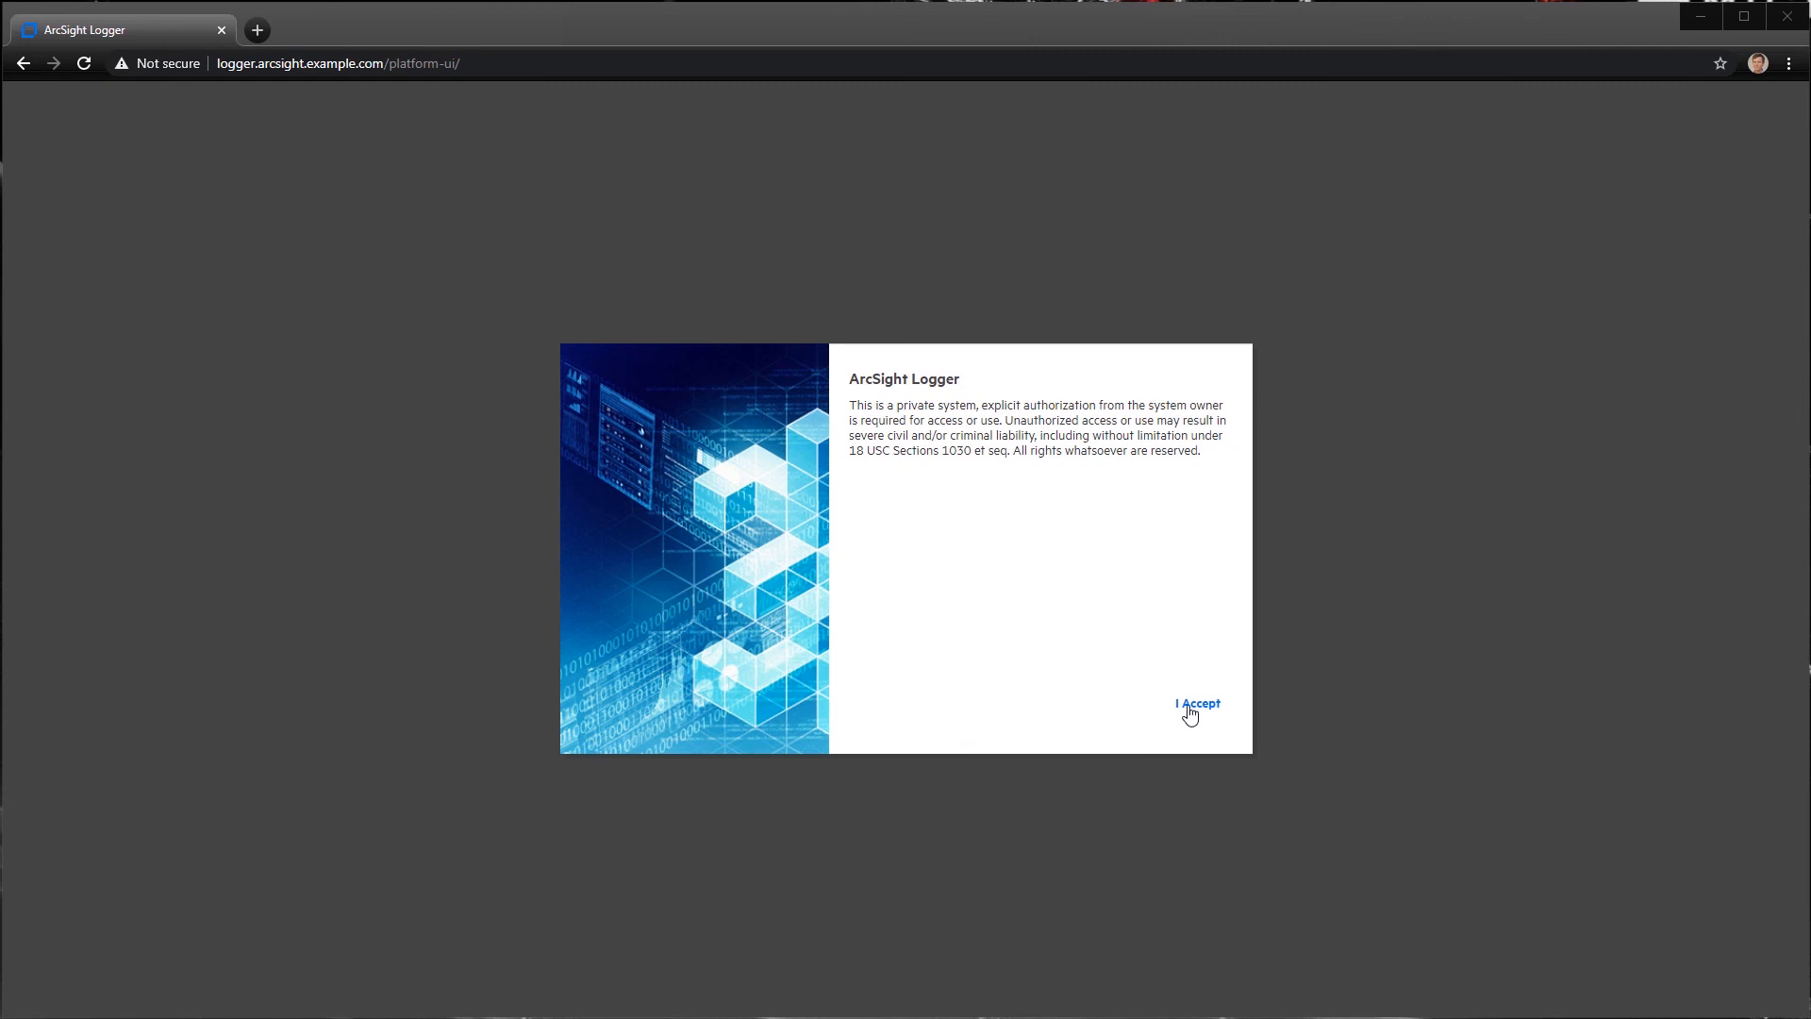
pyautogui.click(1188, 708)
pyautogui.click(905, 529)
pyautogui.write('nonpciuser')
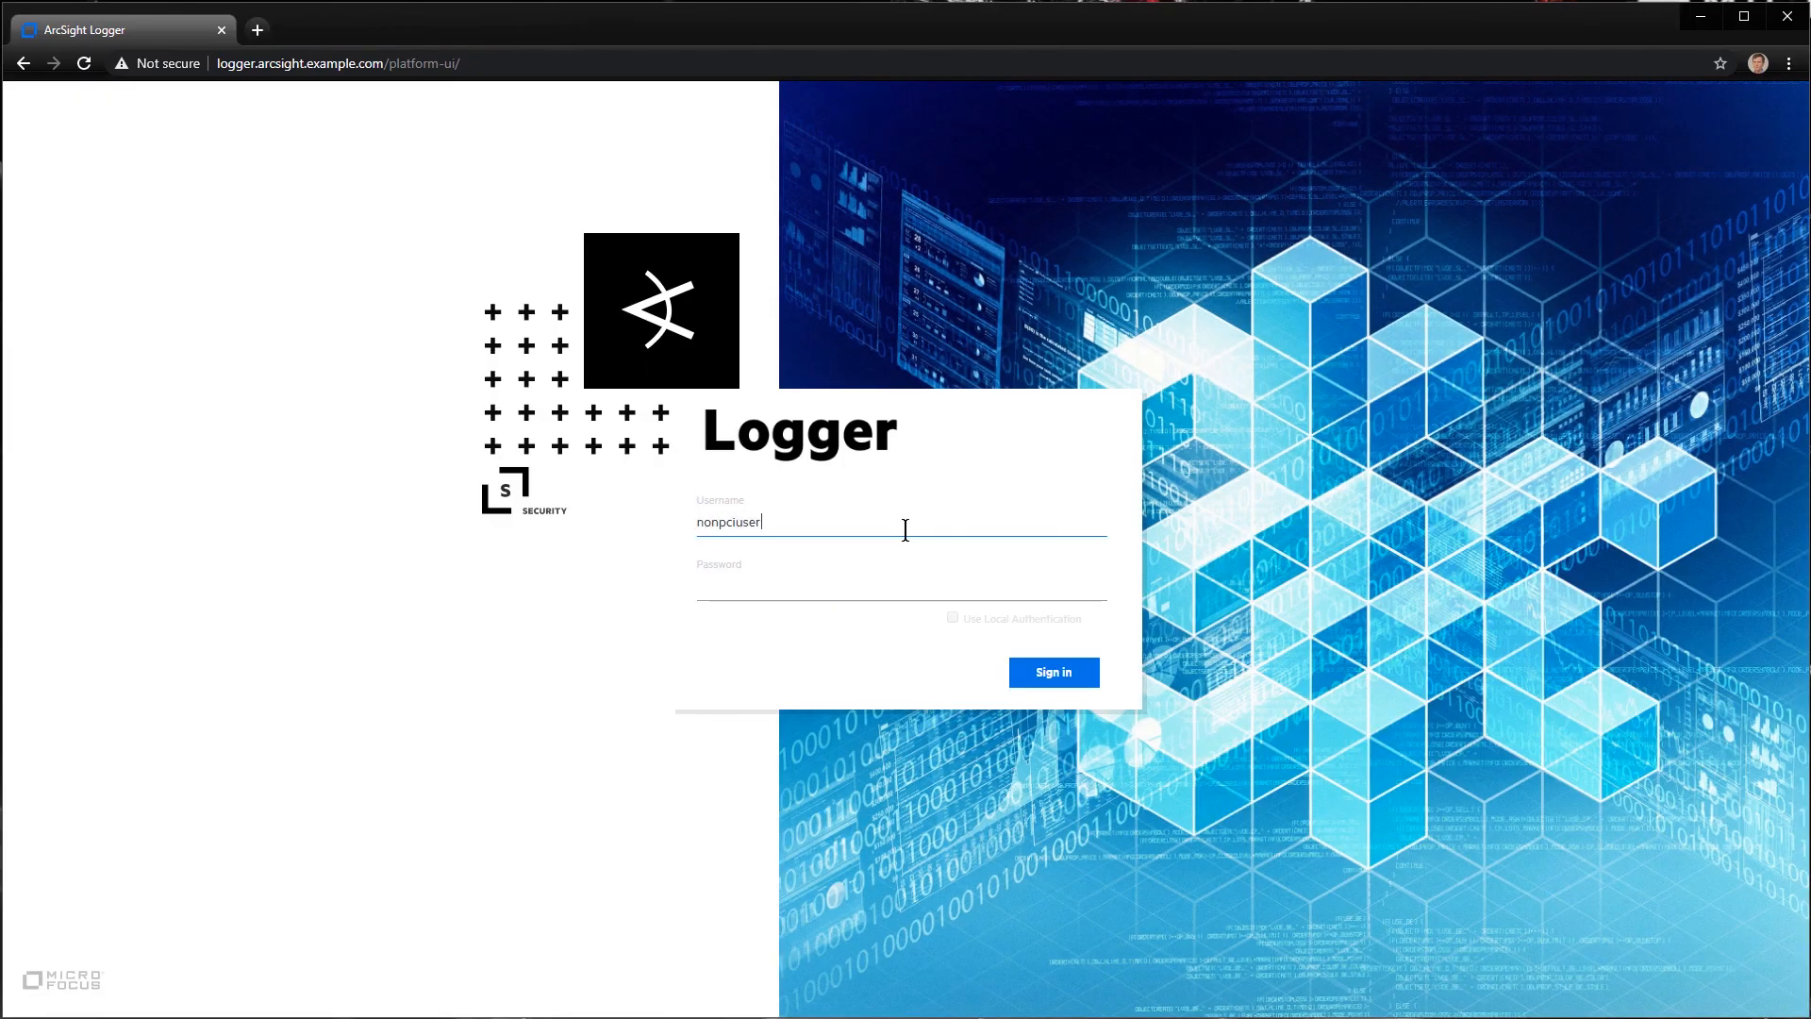
pyautogui.press('Tab')
pyautogui.write('password')
pyautogui.press('Return')
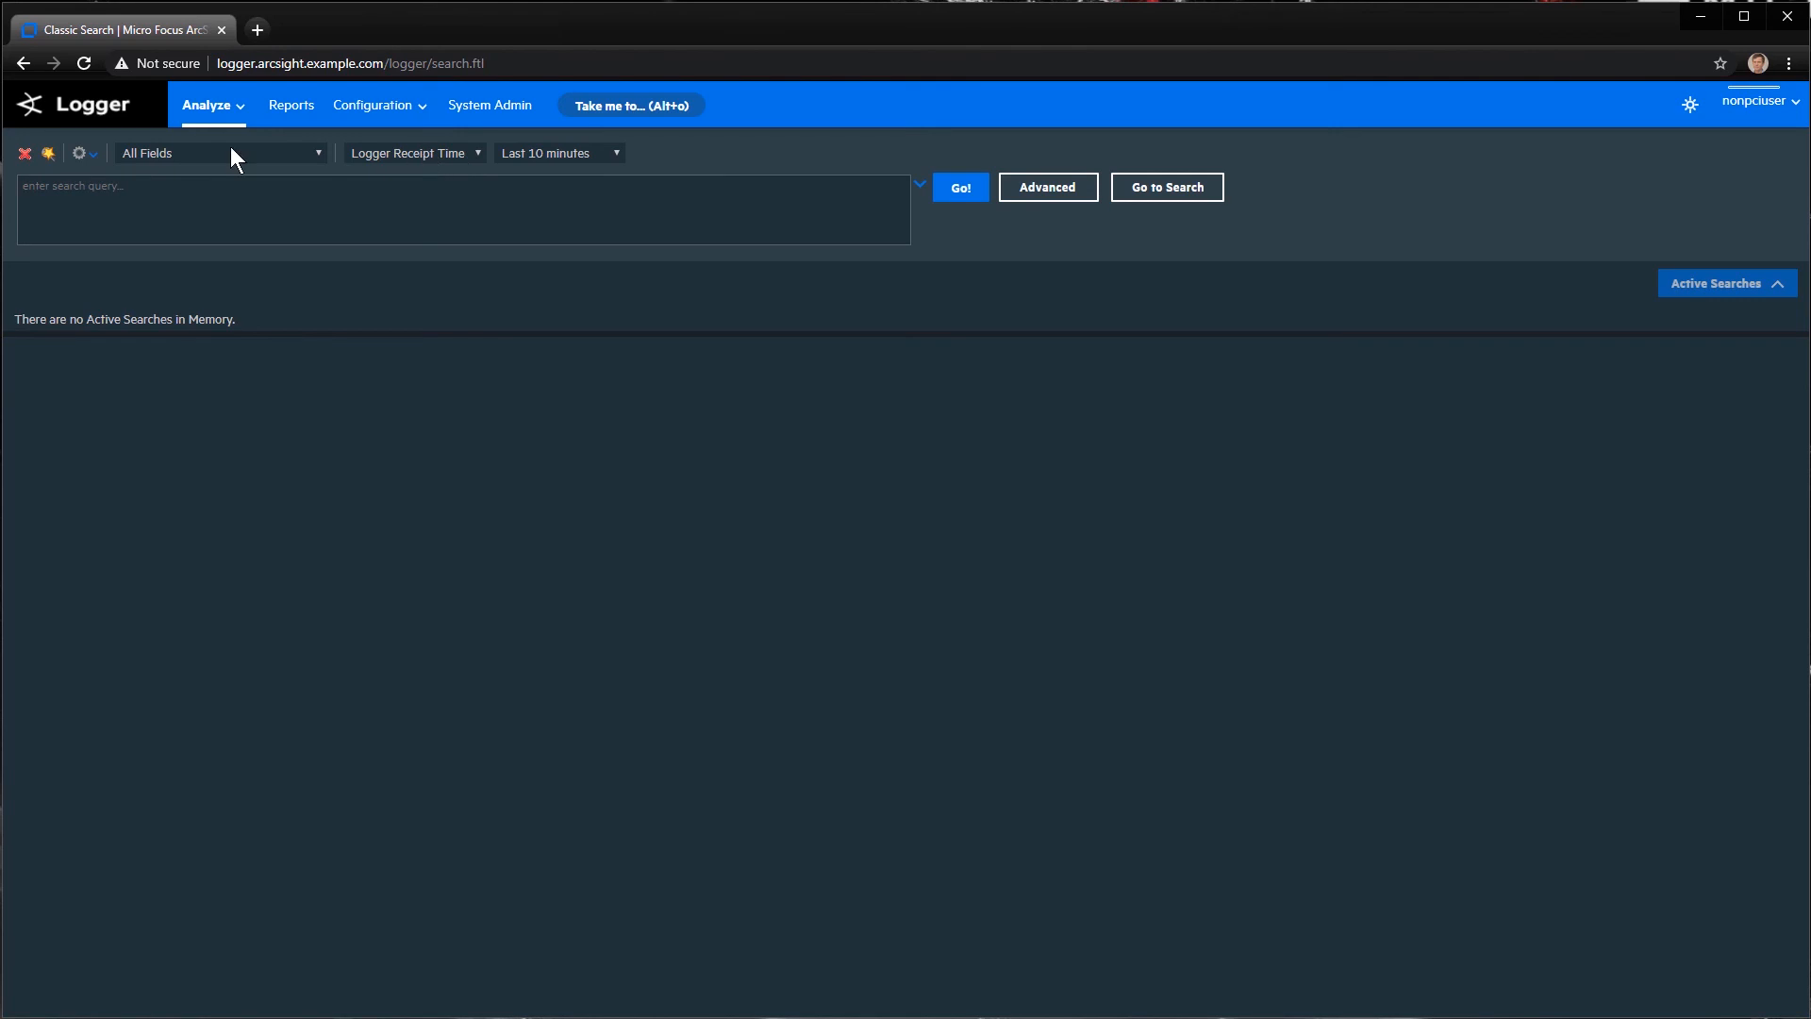
# Search the last 10 minutes with an empty query and with "and", and examine the storage group condition appended to the query
pyautogui.click(974, 193)
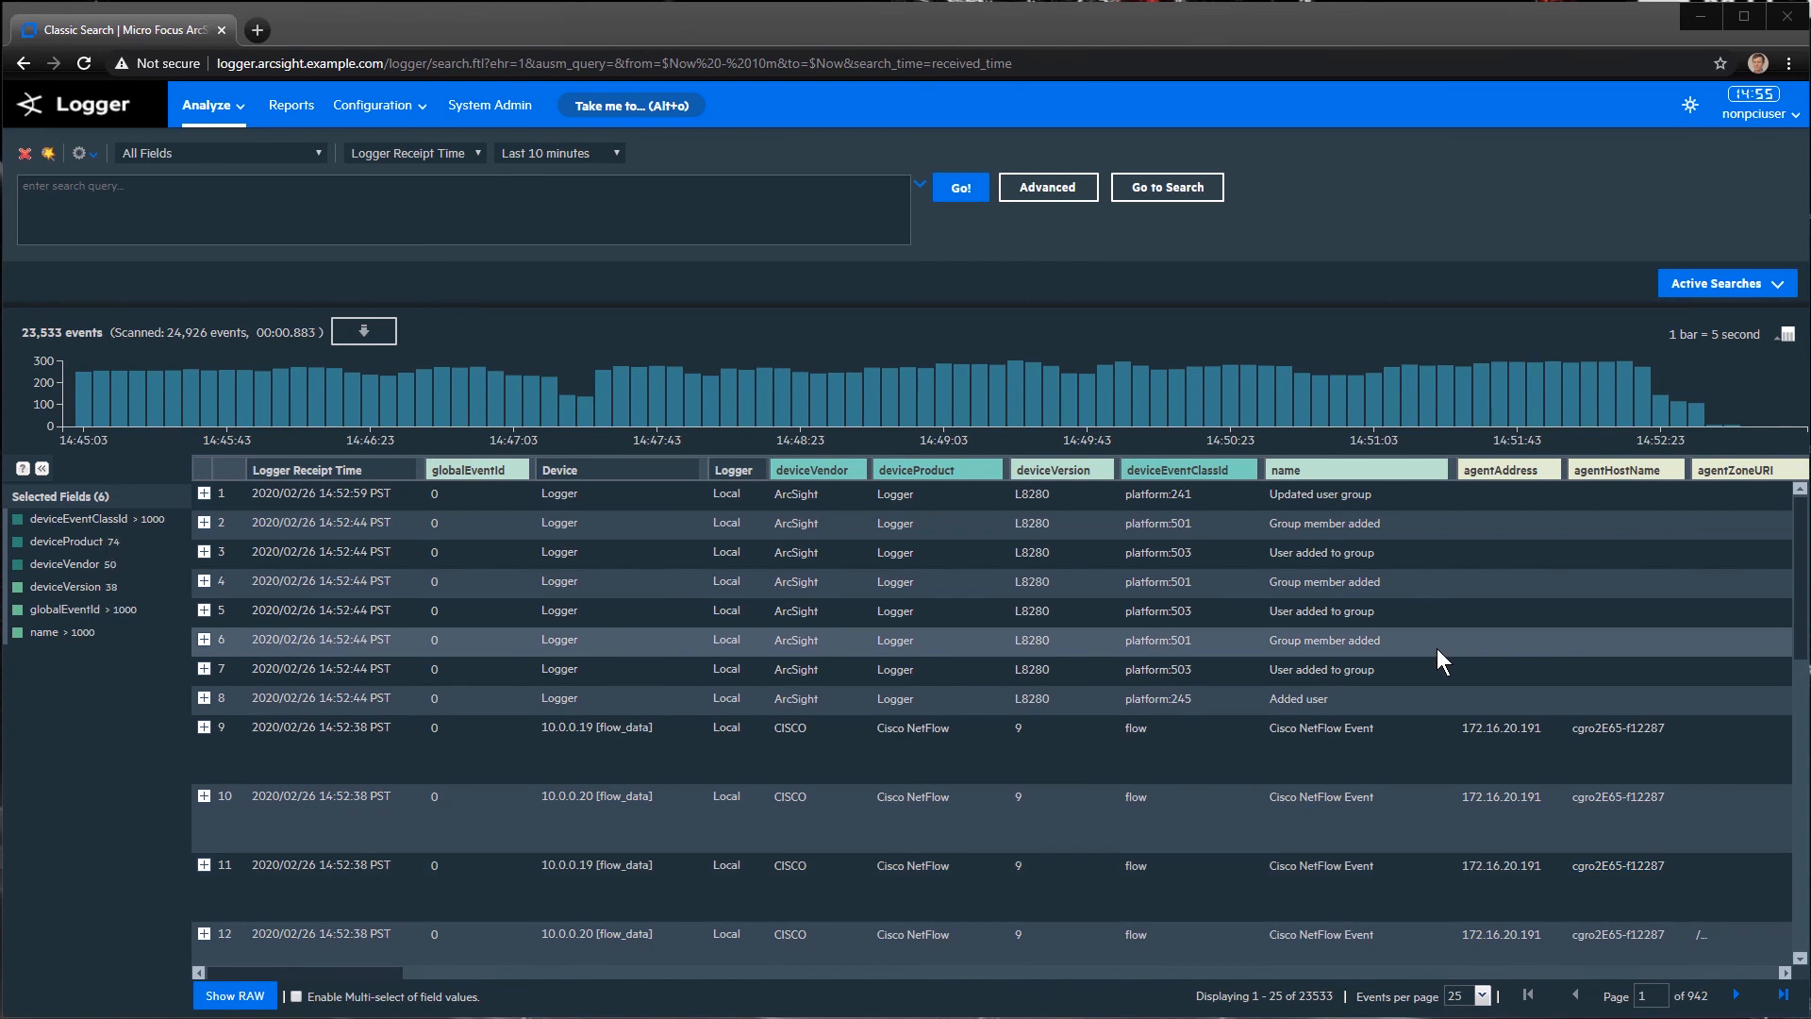
pyautogui.click(560, 211)
pyautogui.write('and')
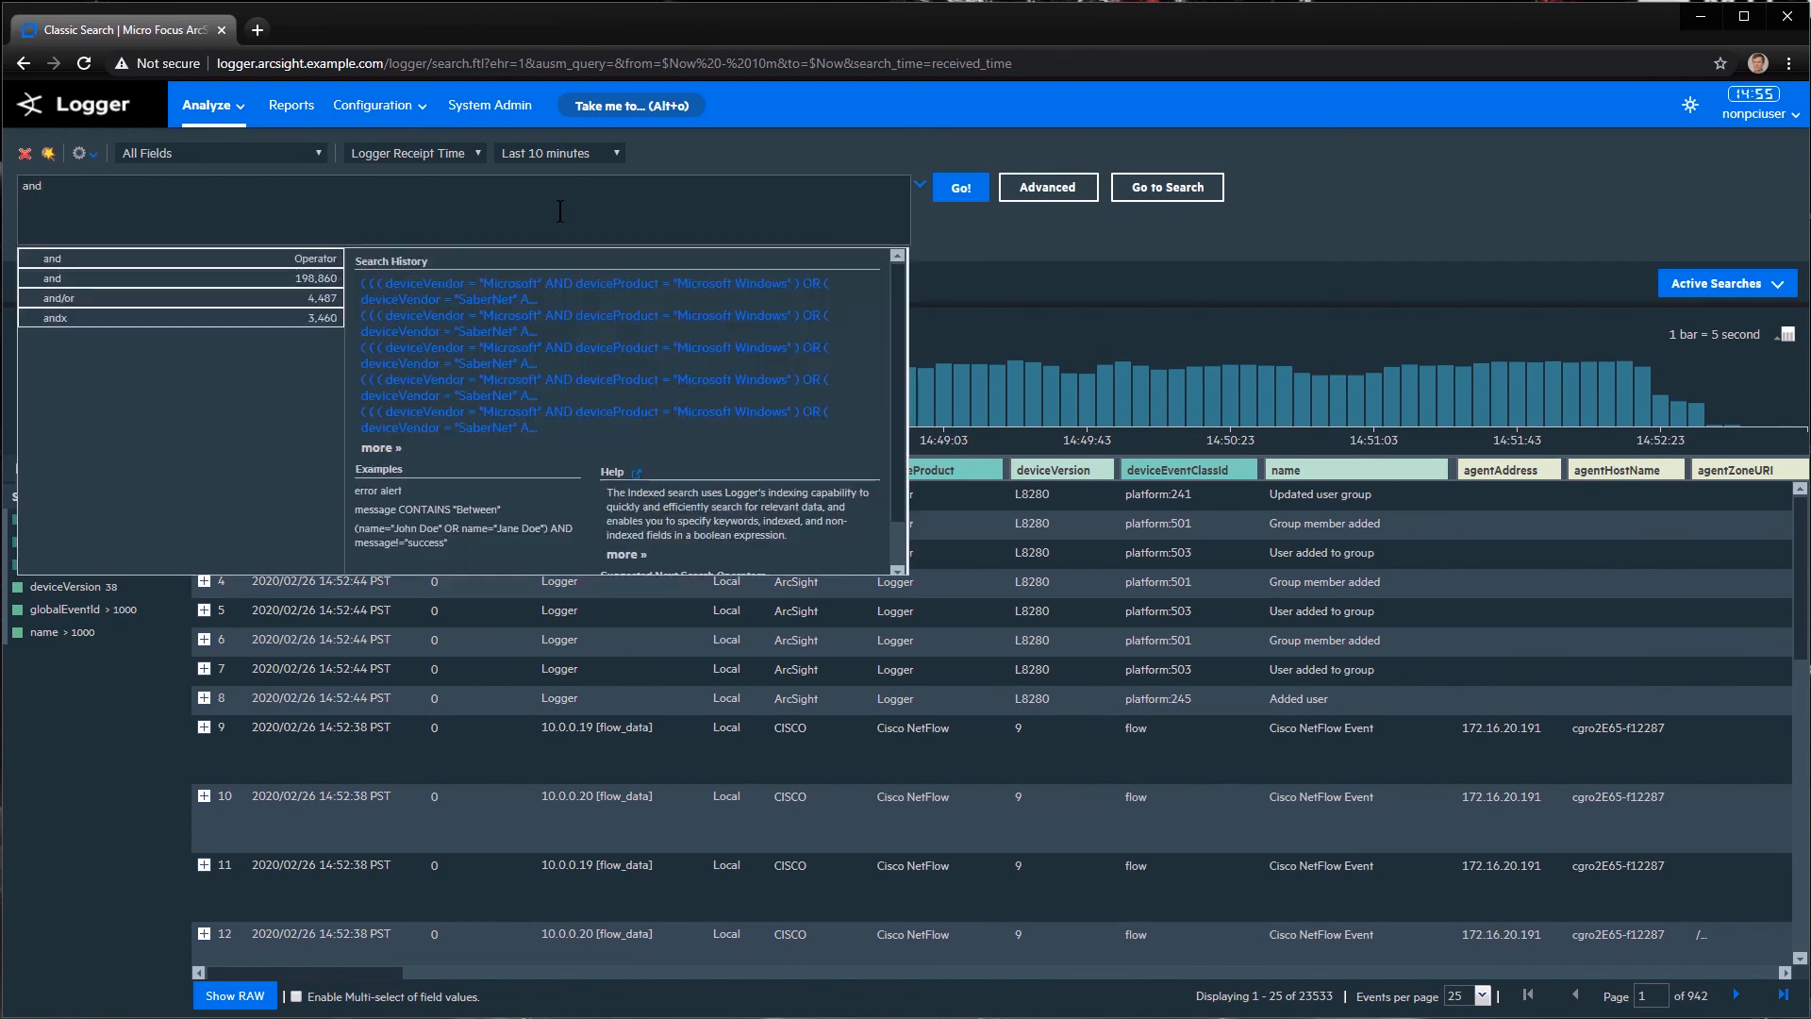
pyautogui.press('Return')
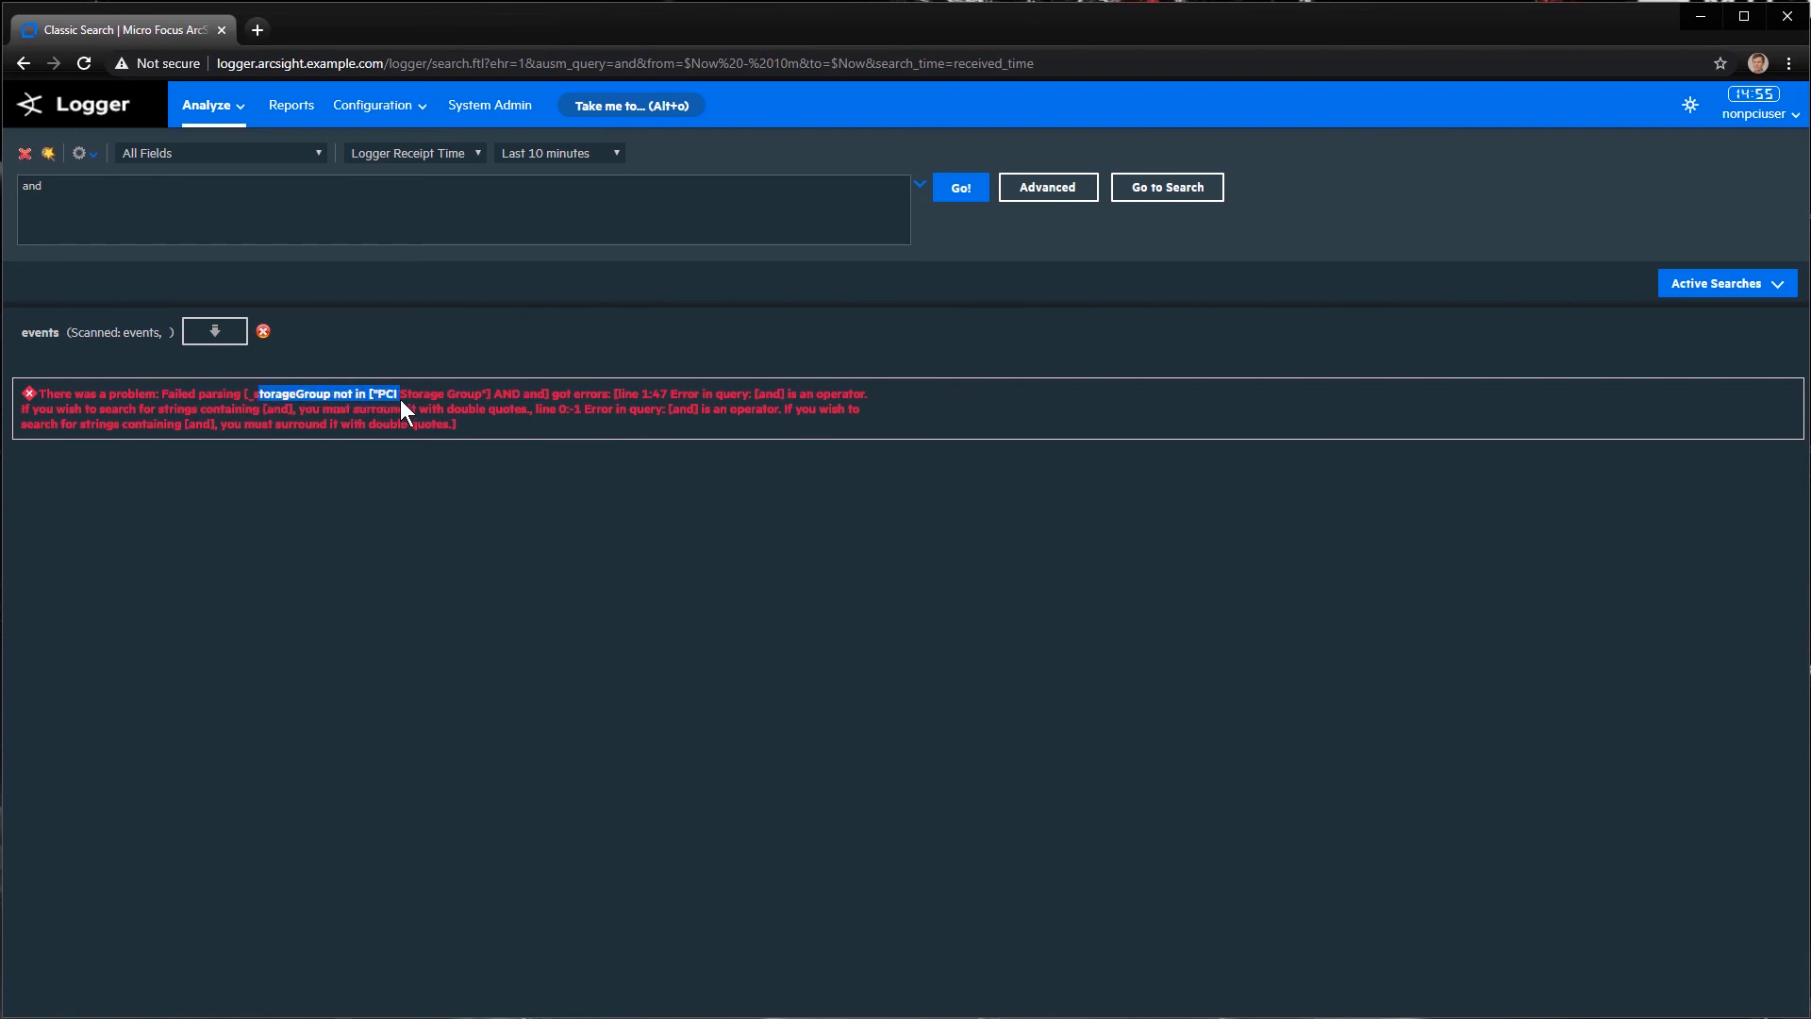
pyautogui.moveTo(409, 398); pyautogui.dragTo(410, 398)
pyautogui.click(273, 392)
pyautogui.moveTo(251, 398); pyautogui.dragTo(466, 407)
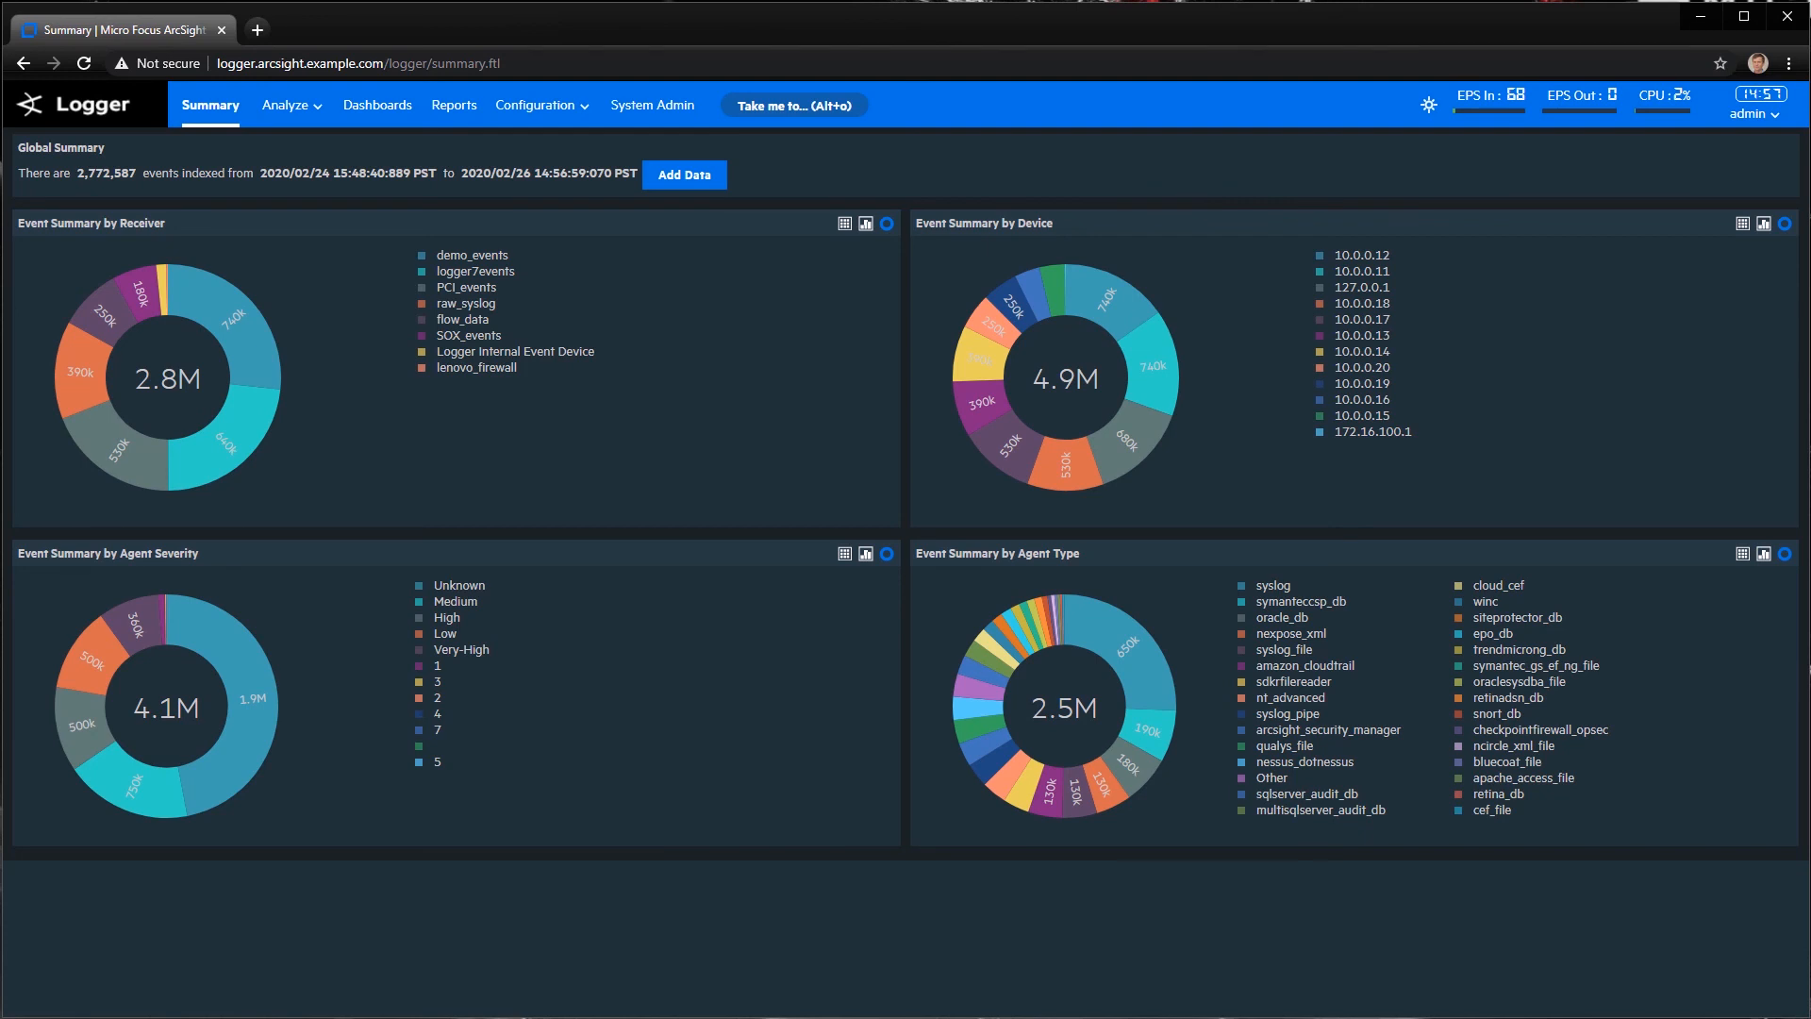
# Find and open the Storage Groups configuration page from the admin account
pyautogui.click(799, 97)
pyautogui.write('stor')
pyautogui.press('Down')
pyautogui.press('Return')
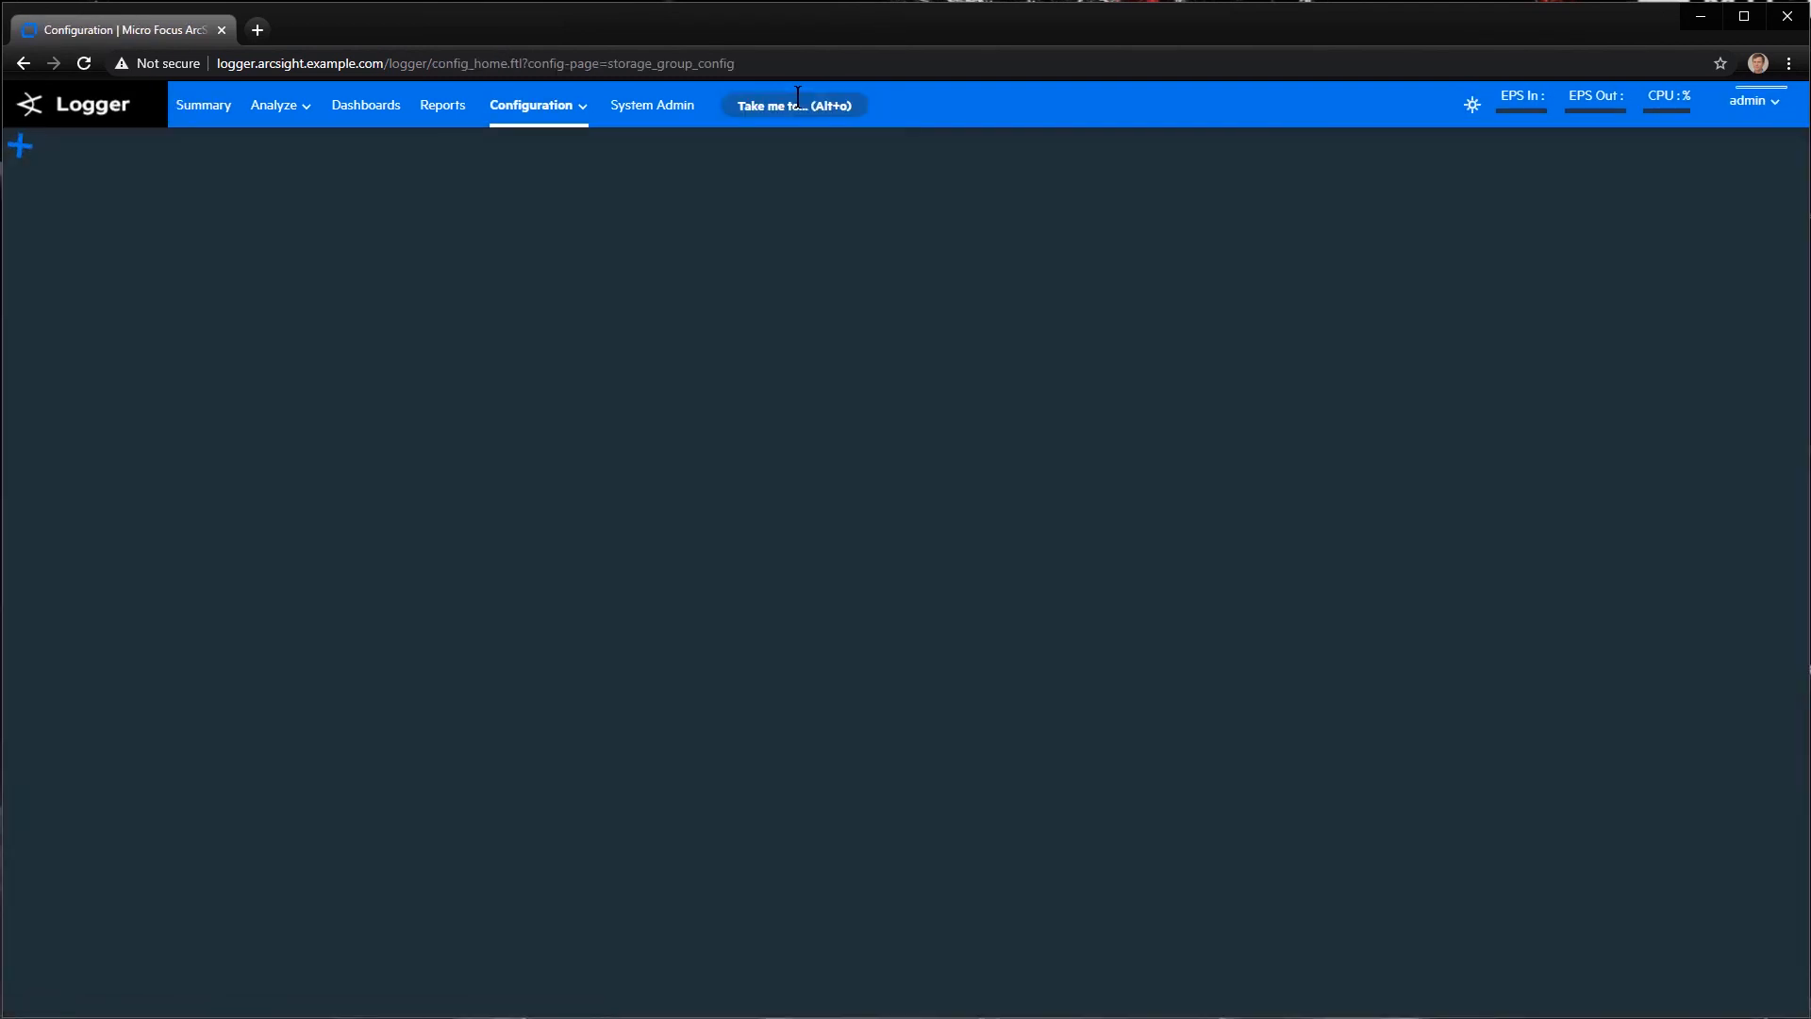